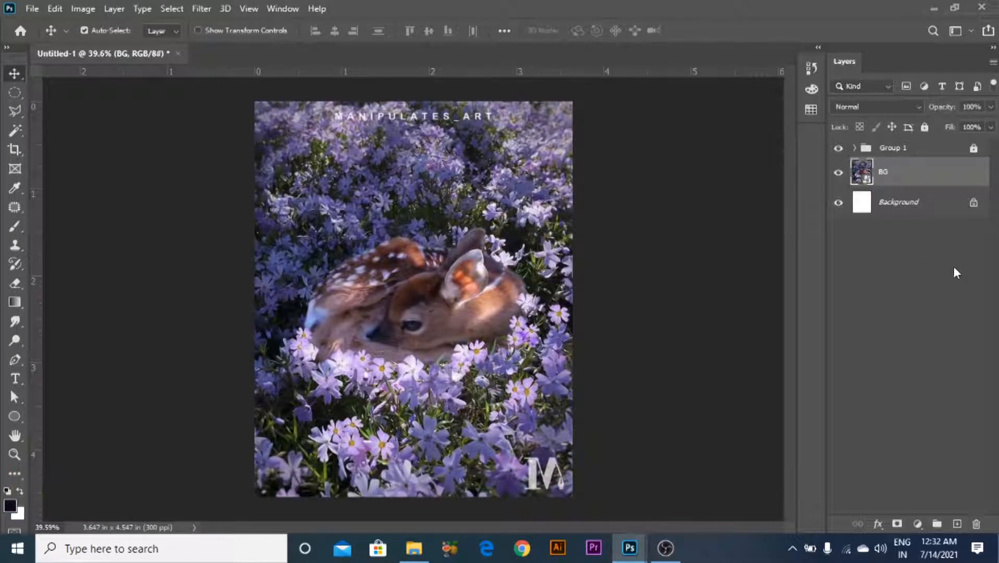
# - Add an Exposure adjustment layer above BG with exposure -1.44, offset -0.0114 and gamma correction 0.83
pyautogui.click(918, 524)
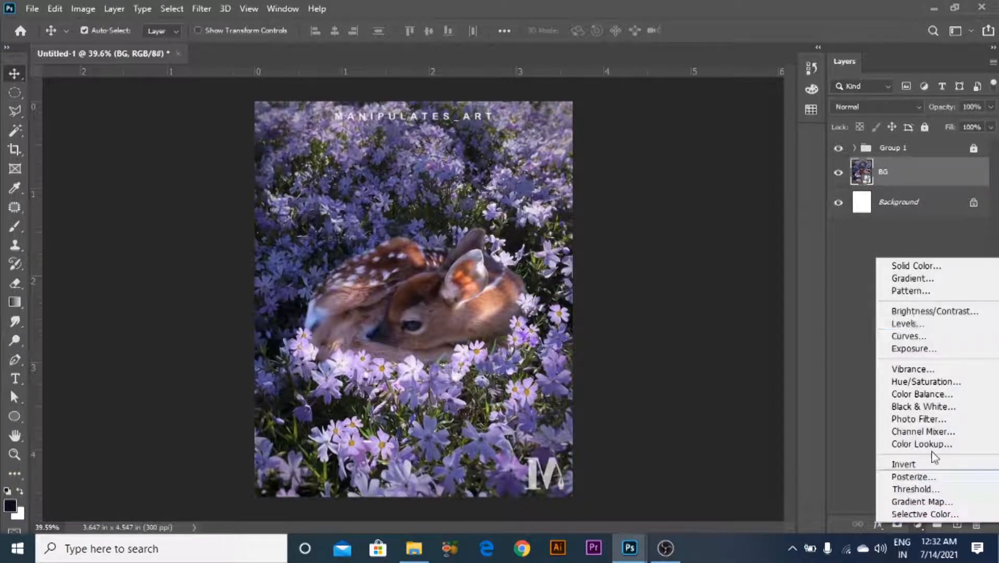
pyautogui.click(914, 350)
pyautogui.moveTo(553, 149); pyautogui.dragTo(759, 198)
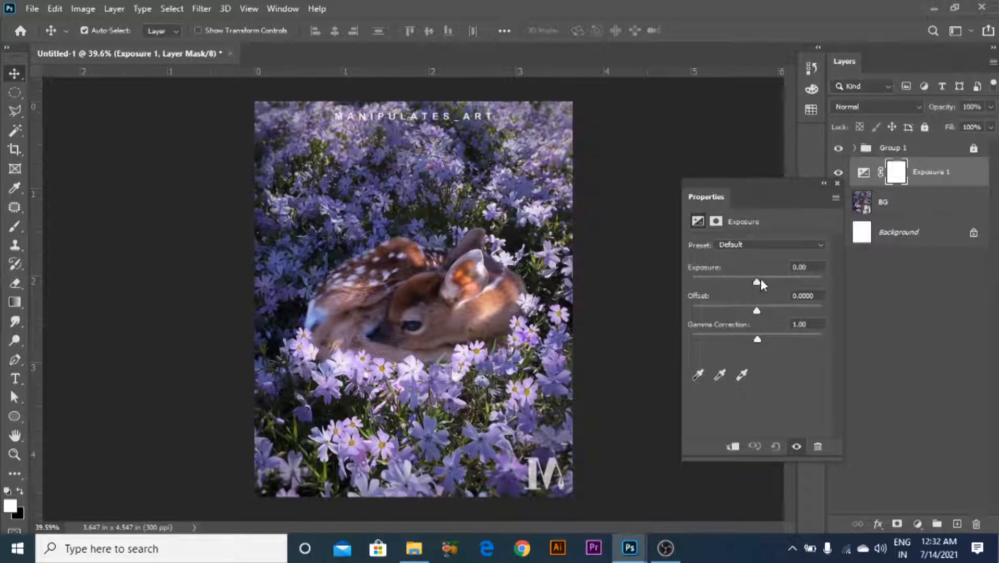
pyautogui.moveTo(758, 339)
pyautogui.mouseDown()
pyautogui.moveTo(773, 340)
pyautogui.moveTo(732, 310)
pyautogui.moveTo(754, 312)
pyautogui.moveTo(745, 285)
pyautogui.moveTo(727, 280)
pyautogui.moveTo(743, 307)
pyautogui.moveTo(759, 309)
pyautogui.moveTo(755, 338)
pyautogui.moveTo(763, 340)
pyautogui.mouseUp()
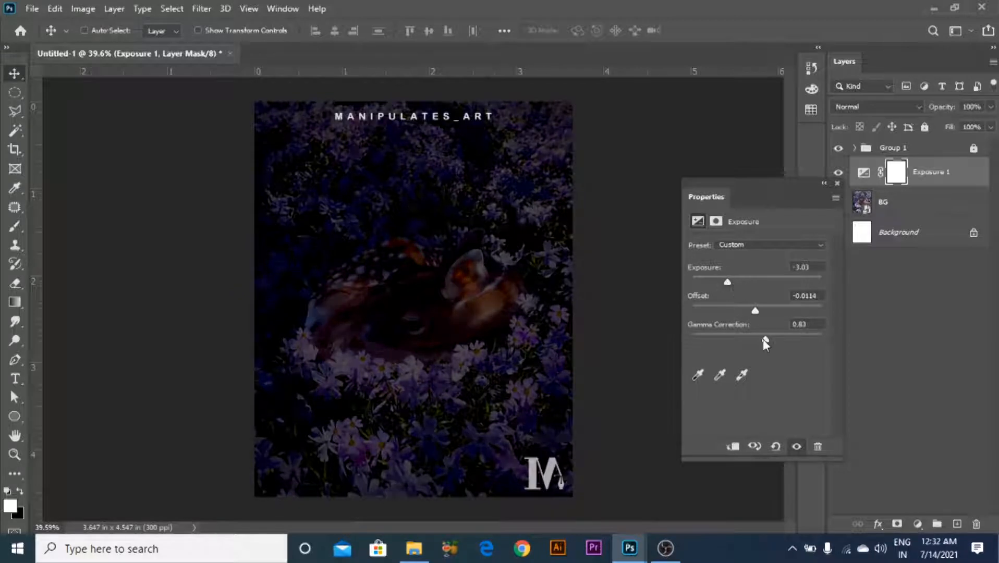
pyautogui.moveTo(731, 276); pyautogui.dragTo(743, 280)
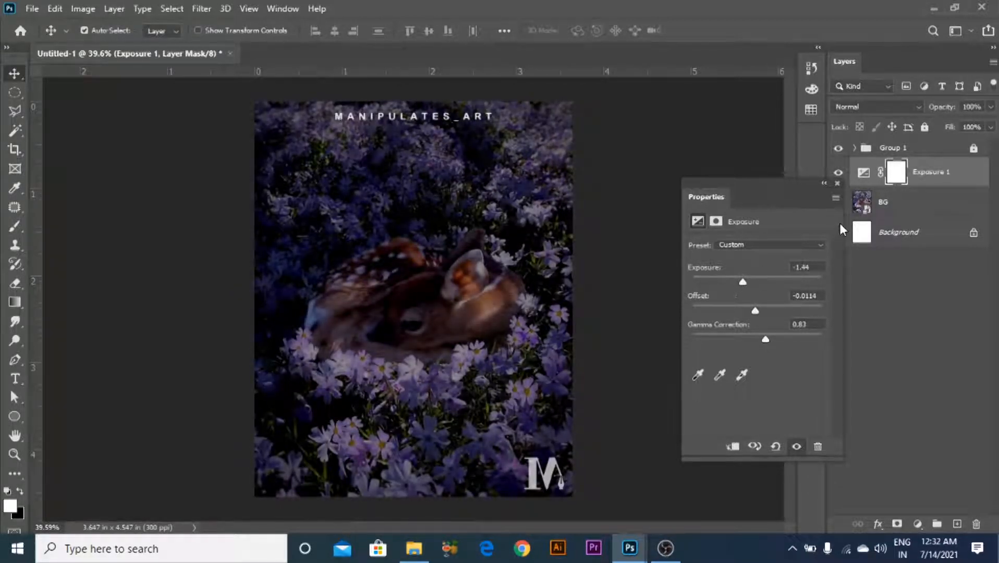
pyautogui.click(838, 183)
pyautogui.click(626, 295)
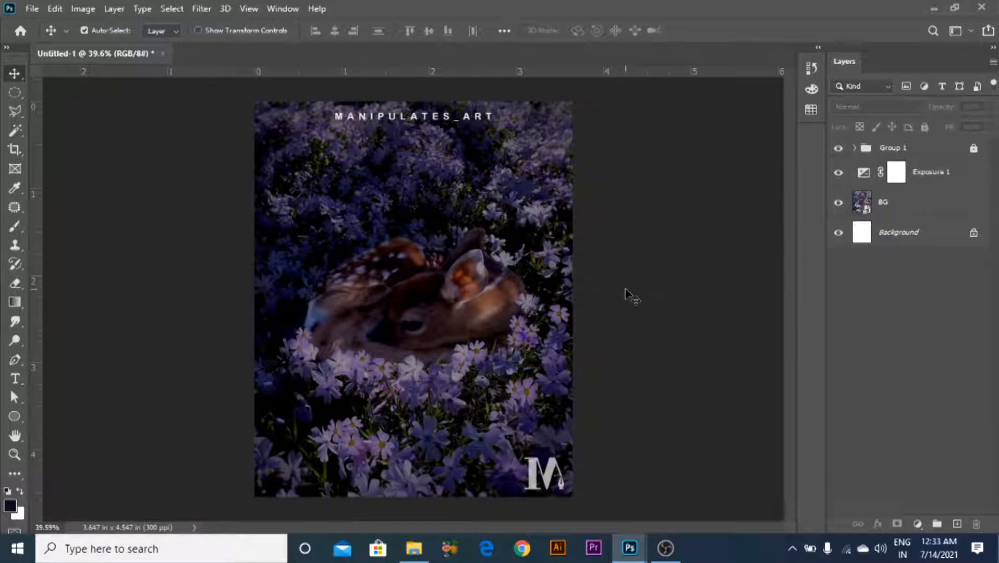
# - Set the Exposure adjustment's gamma correction to 0.51 and toggle the layer's visibility to compare the darkening
pyautogui.doubleClick(868, 185)
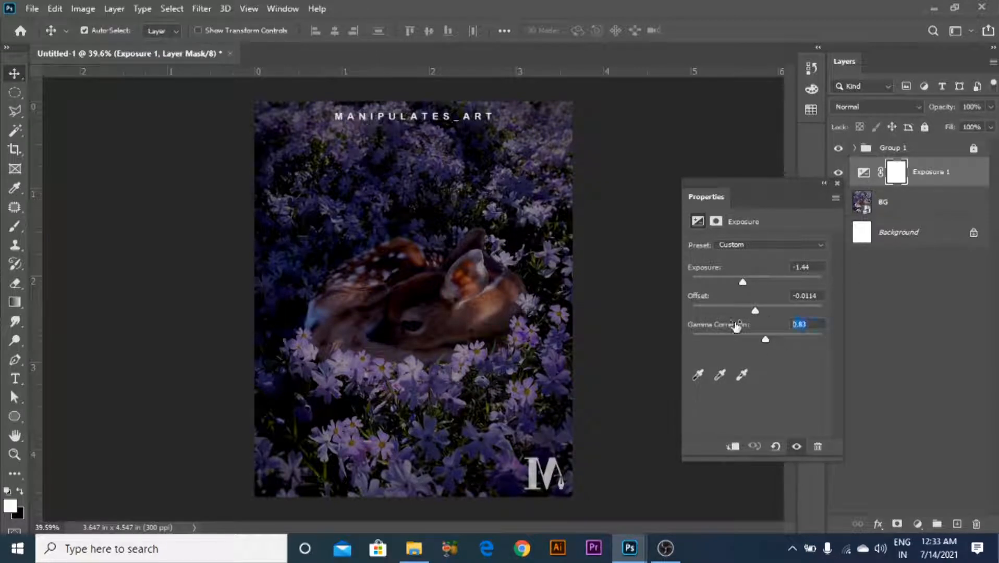
pyautogui.write('51')
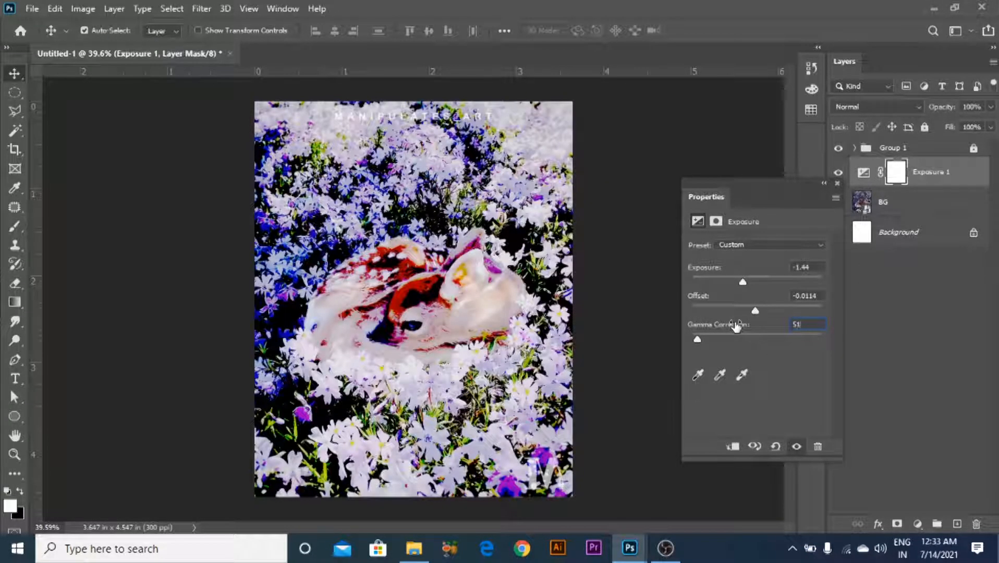
pyautogui.hotkey('ctrl', 'z')
pyautogui.write('0.5')
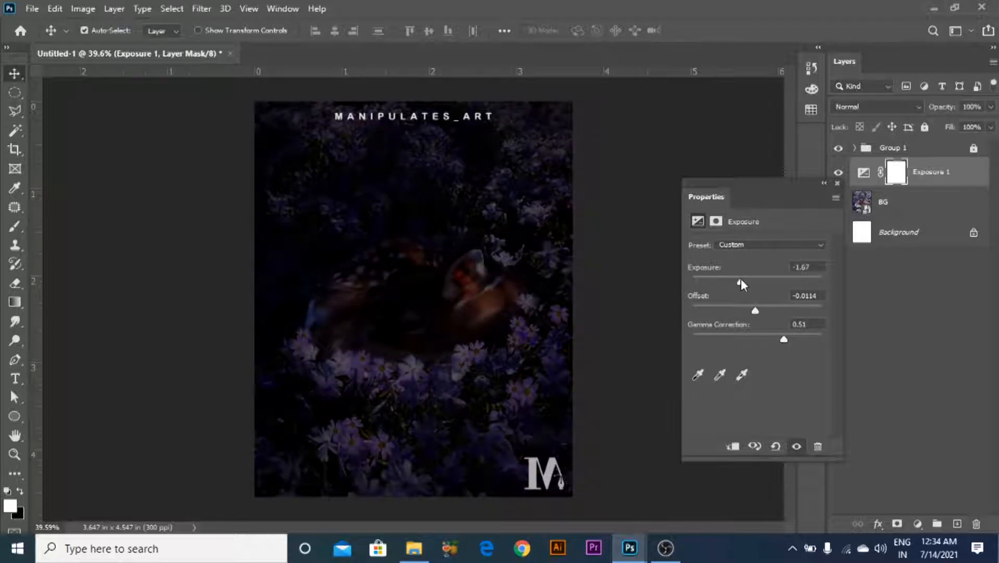
pyautogui.click(838, 173)
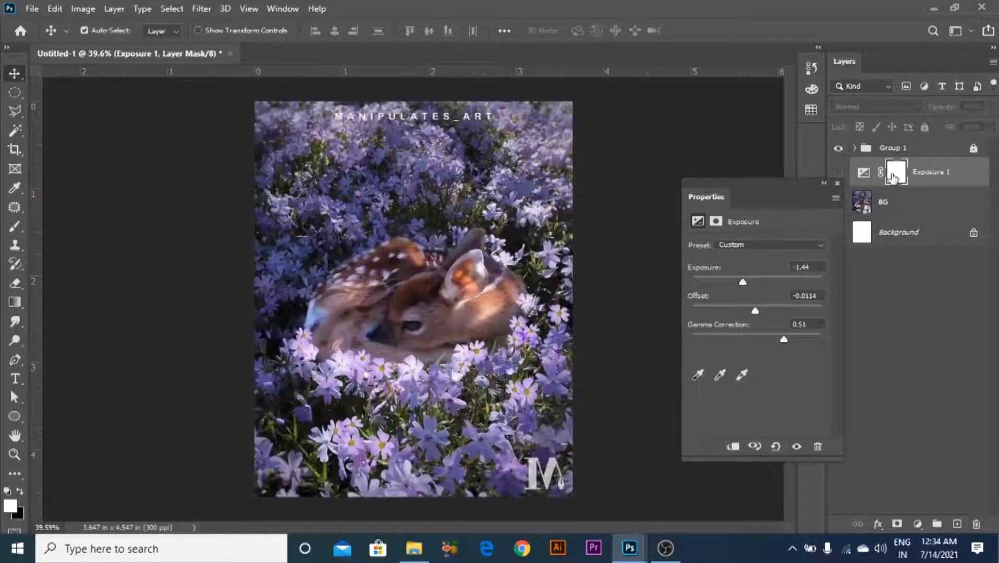
pyautogui.click(838, 183)
pyautogui.click(838, 174)
pyautogui.click(838, 173)
pyautogui.click(838, 174)
# - Prepare a soft black Brush of about 1100 px for painting on the Exposure layer's mask
pyautogui.click(15, 226)
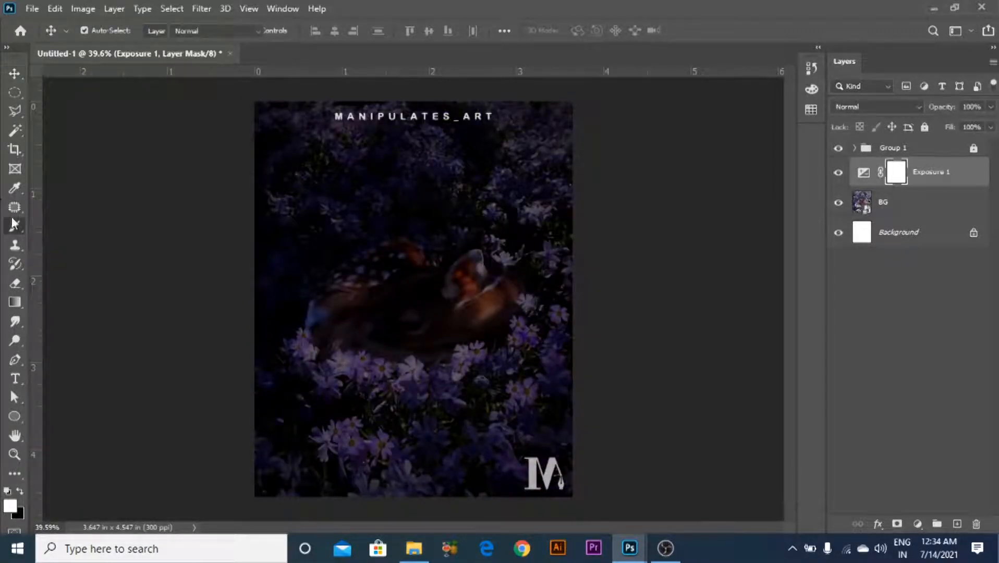
pyautogui.press(']')
pyautogui.press(']')
pyautogui.press(']')
pyautogui.press(']')
pyautogui.press(']')
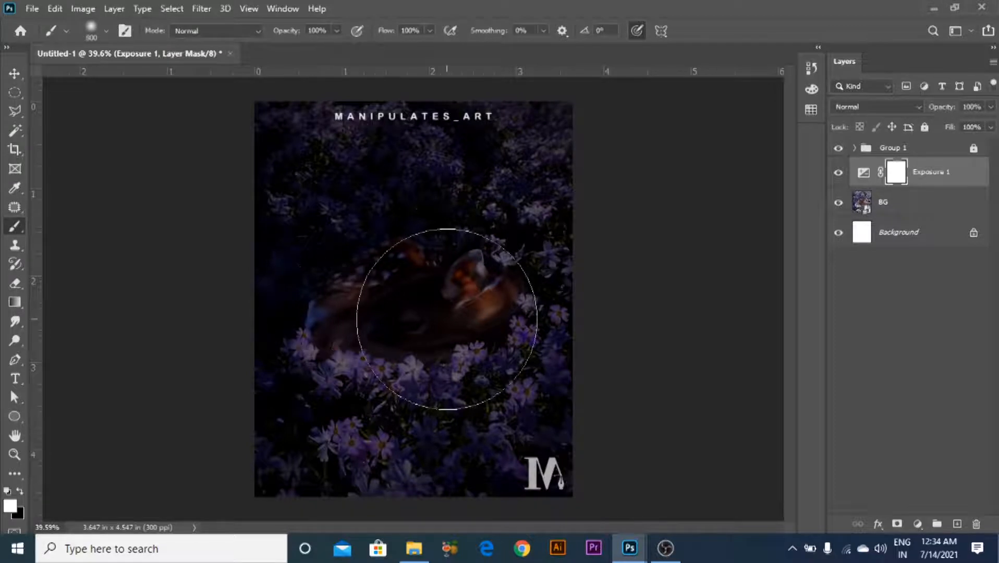
pyautogui.click(19, 493)
pyautogui.press(']')
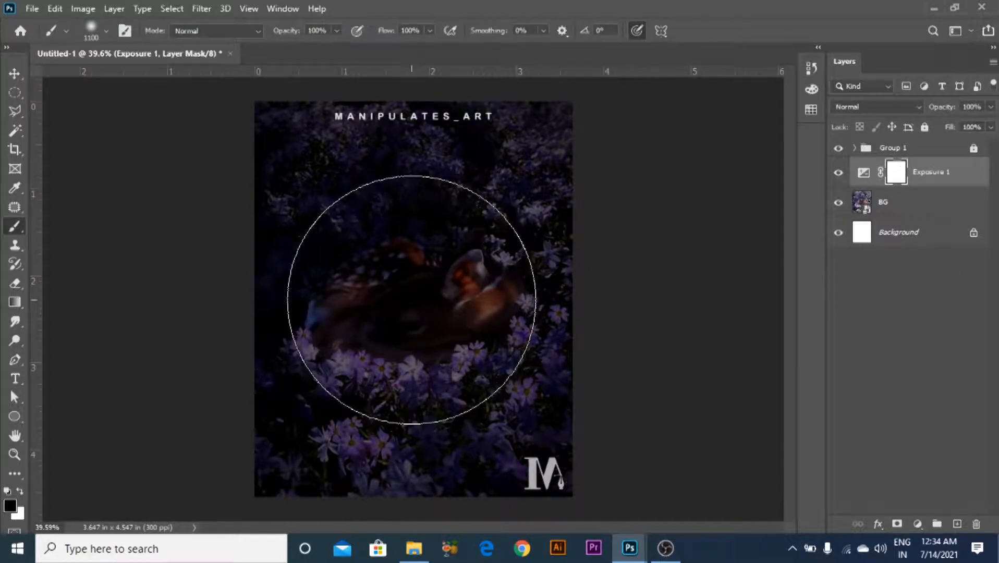
# - Try revealing the fawn with 1100 px black dabs on the Exposure layer's mask, undoing the result
pyautogui.click(393, 320)
pyautogui.press(']')
pyautogui.hotkey('ctrl', 'z')
pyautogui.hotkey('ctrl', 'shift', 'z')
pyautogui.click(424, 307)
pyautogui.hotkey('ctrl', 'z')
pyautogui.hotkey('ctrl', 'shift', 'z')
pyautogui.hotkey('ctrl', 'z')
pyautogui.click(425, 292)
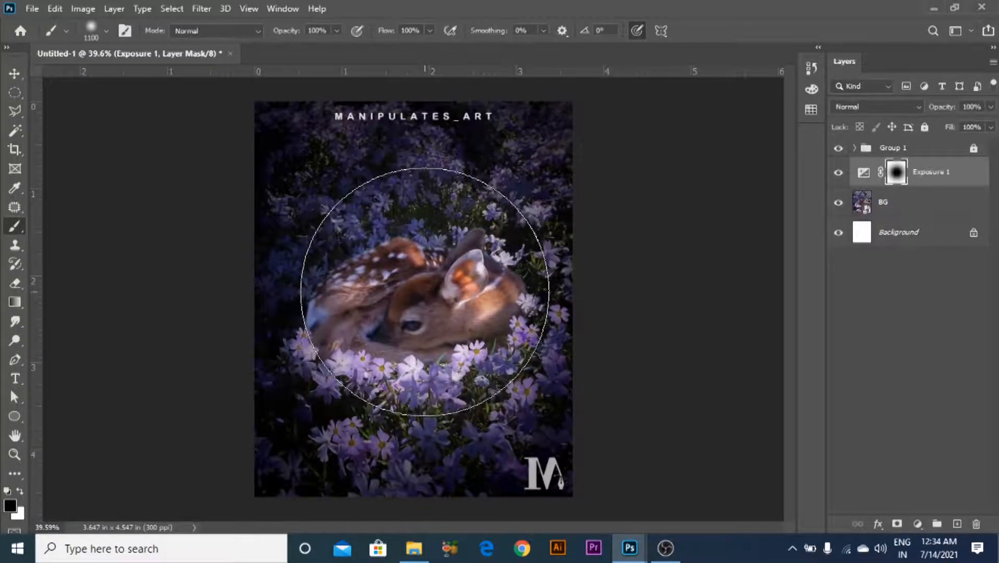
pyautogui.click(14, 76)
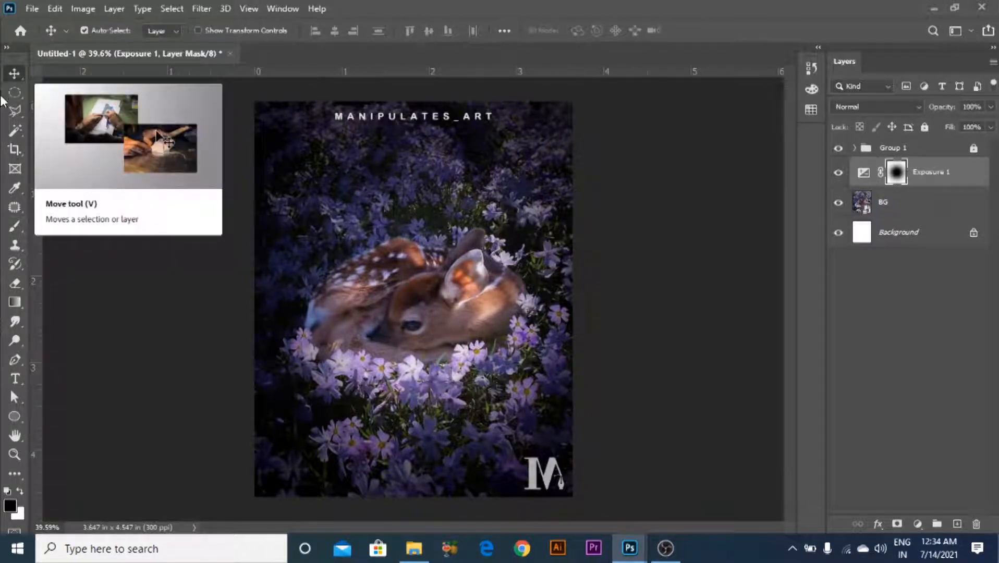
pyautogui.hotkey('ctrl', 'z')
# - Try revealing the fawn with a 900 px black dab on the Exposure mask, then undo it
pyautogui.press('b')
pyautogui.press('[')
pyautogui.press('[')
pyautogui.click(453, 289)
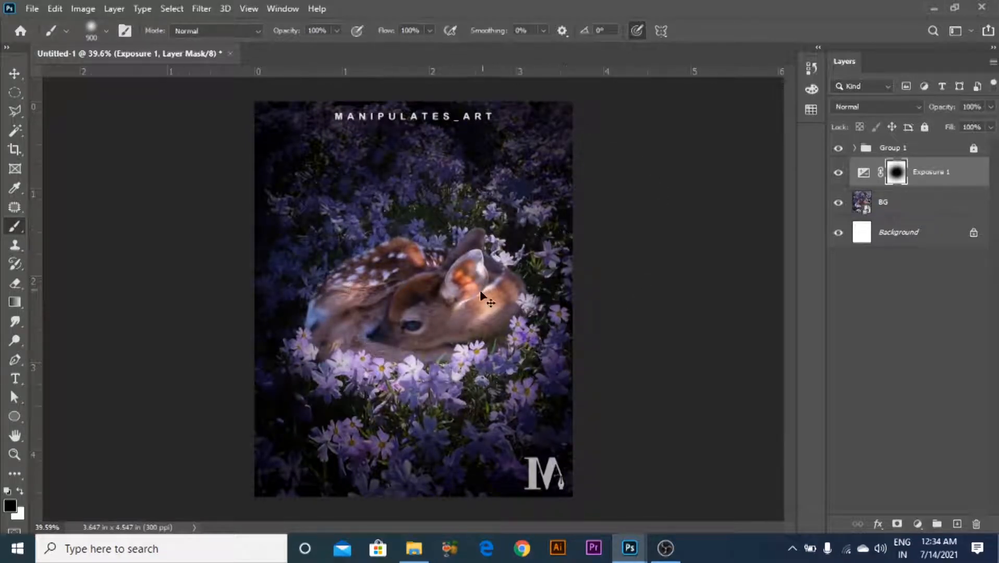
pyautogui.hotkey('ctrl', 'z')
pyautogui.hotkey('ctrl', 'z')
# - Paint black over the fawn on the Exposure layer's mask with a 700 px brush to remove the darkening there
pyautogui.press('[')
pyautogui.press('[')
pyautogui.moveTo(460, 294)
pyautogui.mouseDown()
pyautogui.moveTo(480, 308)
pyautogui.moveTo(435, 268)
pyautogui.mouseUp()
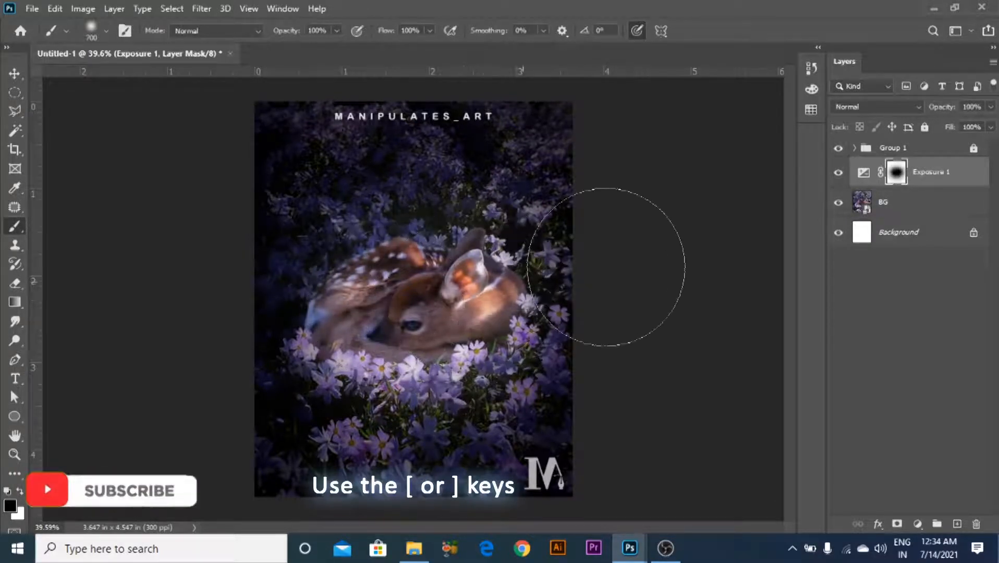
pyautogui.click(14, 73)
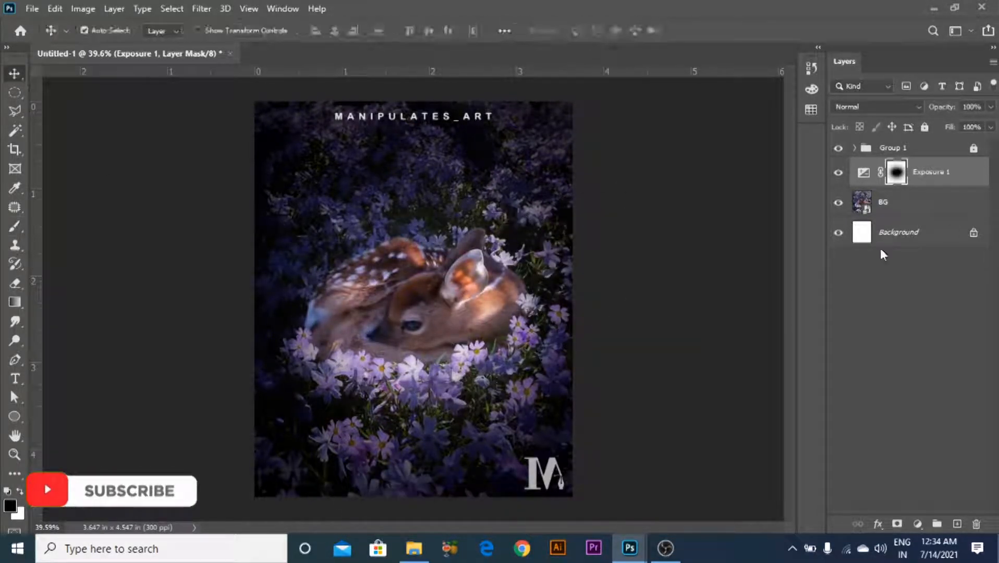
# - Add a Color Balance adjustment layer above the Exposure layer with midtones at cyan-red -9 and yellow-blue +51
pyautogui.click(918, 523)
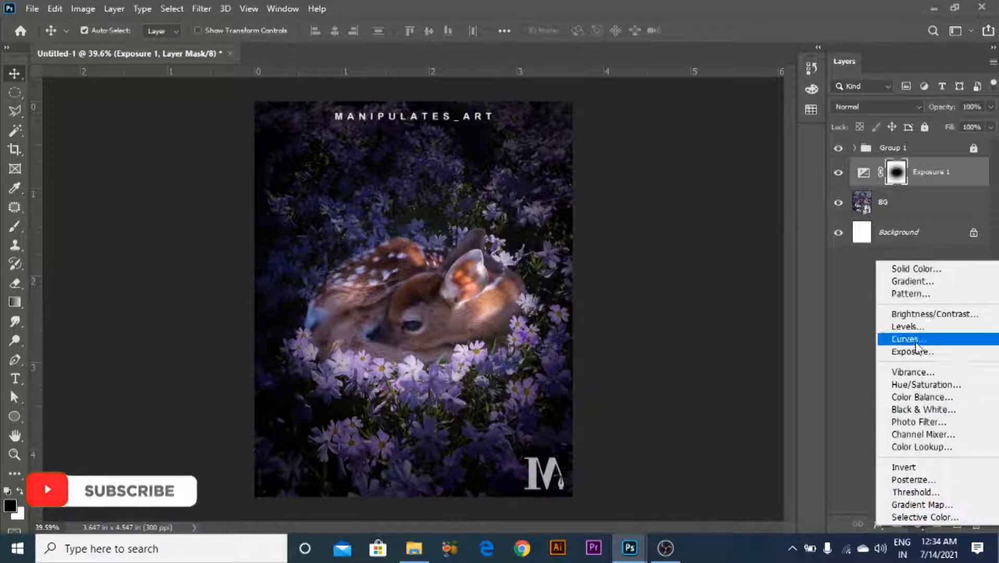
pyautogui.click(908, 398)
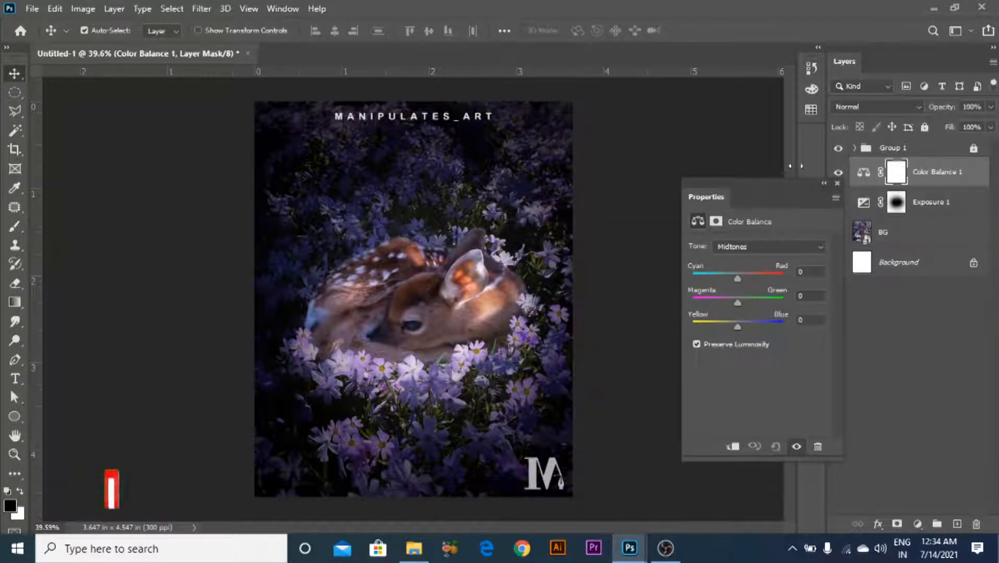
pyautogui.moveTo(743, 321); pyautogui.dragTo(751, 322)
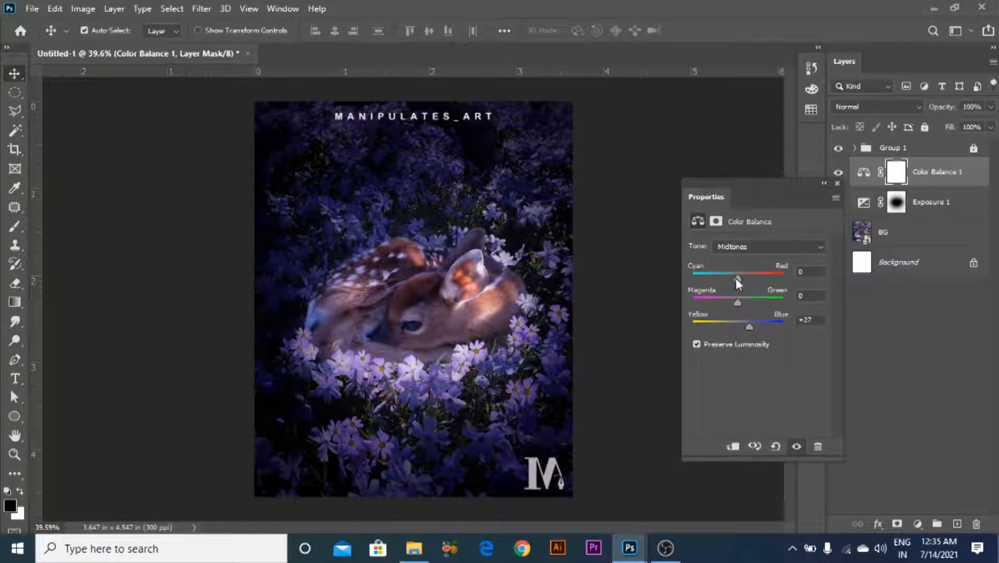
pyautogui.moveTo(736, 278); pyautogui.dragTo(727, 277)
pyautogui.moveTo(751, 326); pyautogui.dragTo(756, 325)
pyautogui.moveTo(729, 276); pyautogui.dragTo(733, 278)
pyautogui.moveTo(759, 325); pyautogui.dragTo(761, 325)
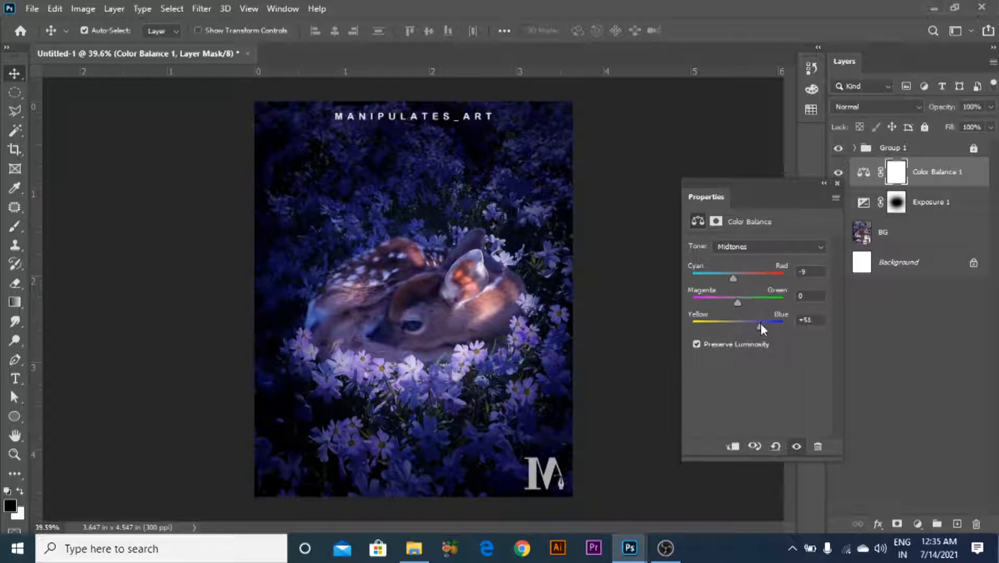
pyautogui.click(838, 183)
pyautogui.click(603, 241)
# - Rasterize the BG layer
pyautogui.scroll(-2, 392, 278)
pyautogui.scroll(2, 394, 279)
pyautogui.scroll(-1, 393, 278)
pyautogui.click(892, 242)
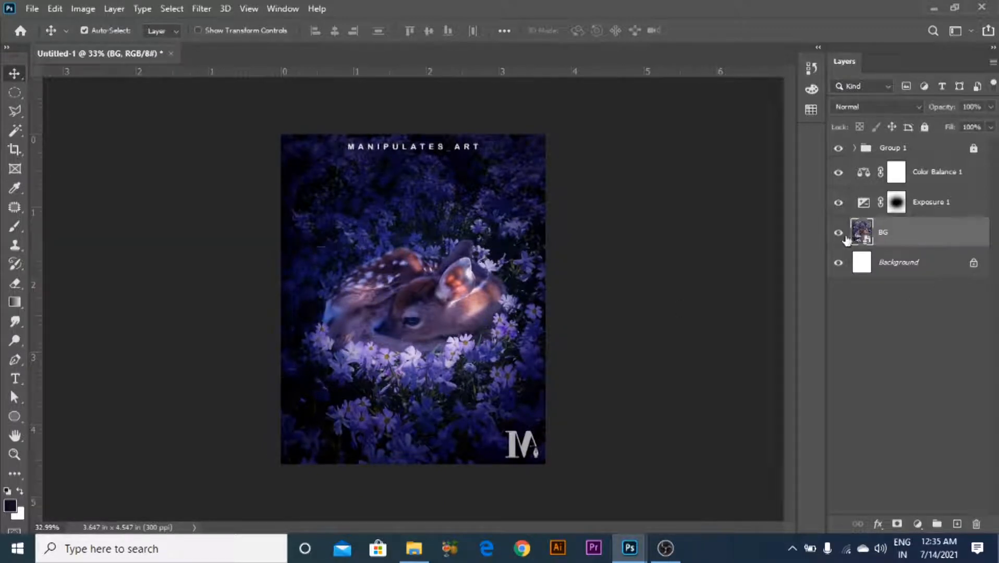
pyautogui.rightClick(886, 235)
pyautogui.click(741, 272)
pyautogui.rightClick(903, 238)
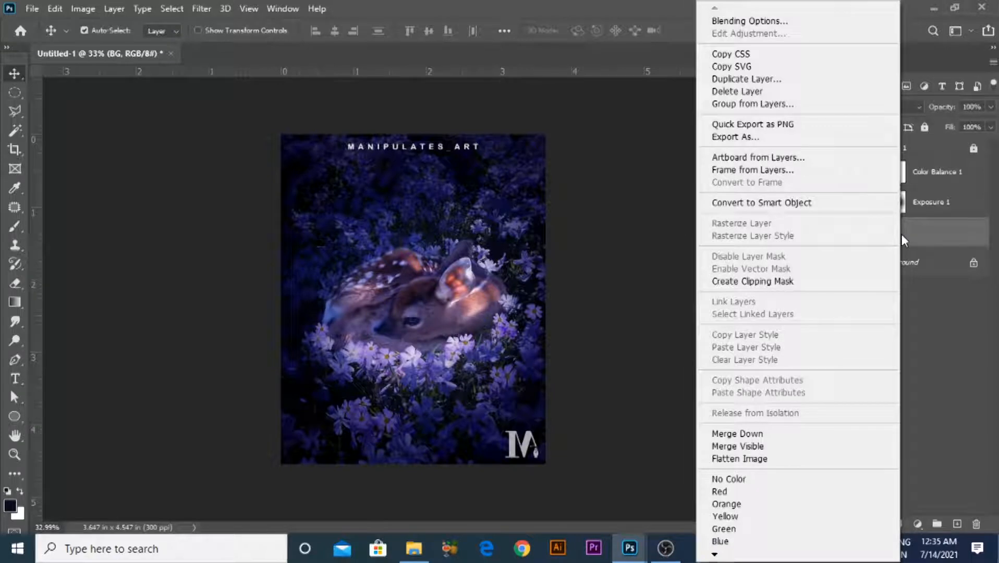
pyautogui.click(902, 235)
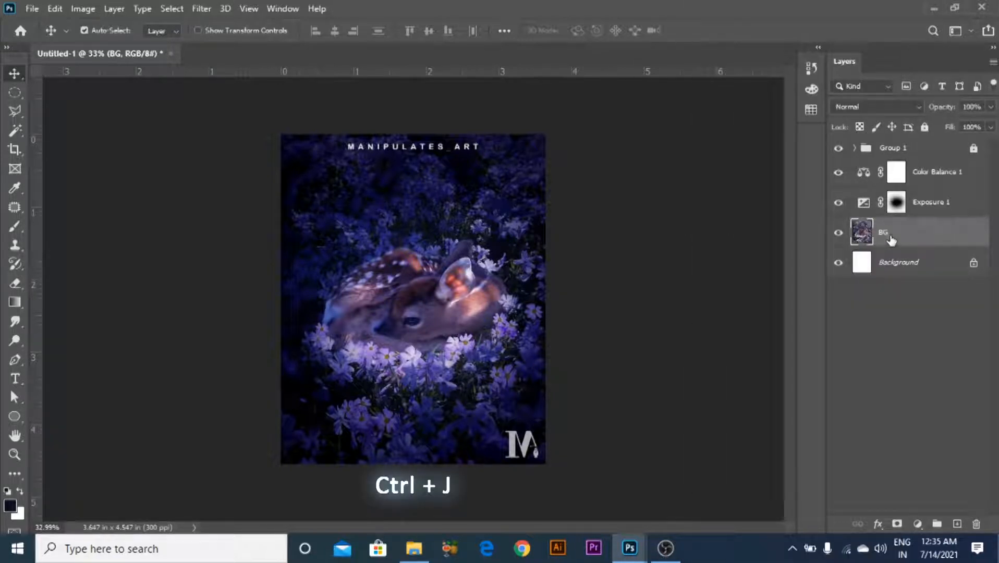
# - Duplicate the BG layer and move the copy above the Color Balance adjustment layer
pyautogui.hotkey('ctrl', 'j')
pyautogui.moveTo(922, 239); pyautogui.dragTo(921, 170)
# - Convert the BG copy layer to a smart object and open its contents for editing
pyautogui.rightClick(921, 170)
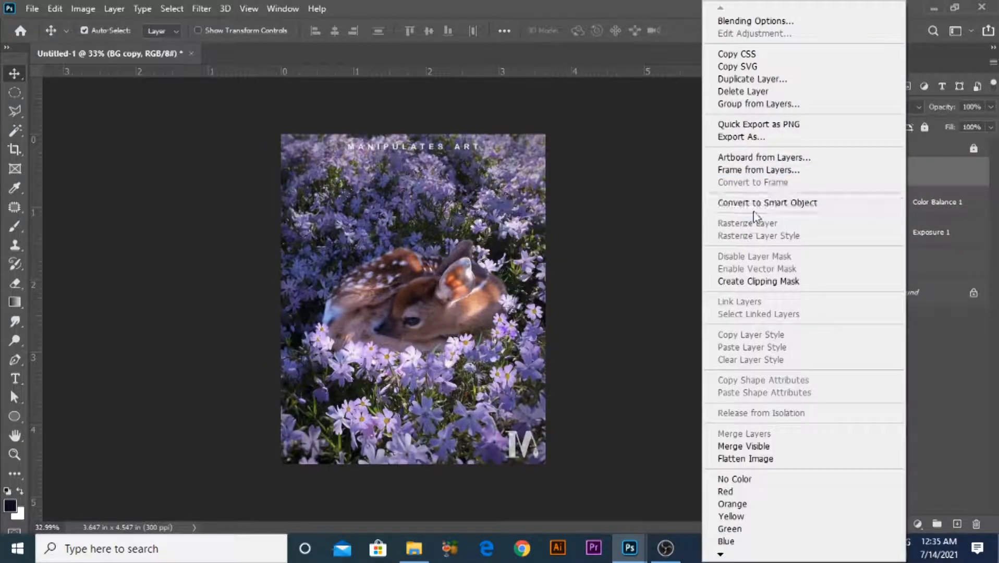
pyautogui.click(798, 204)
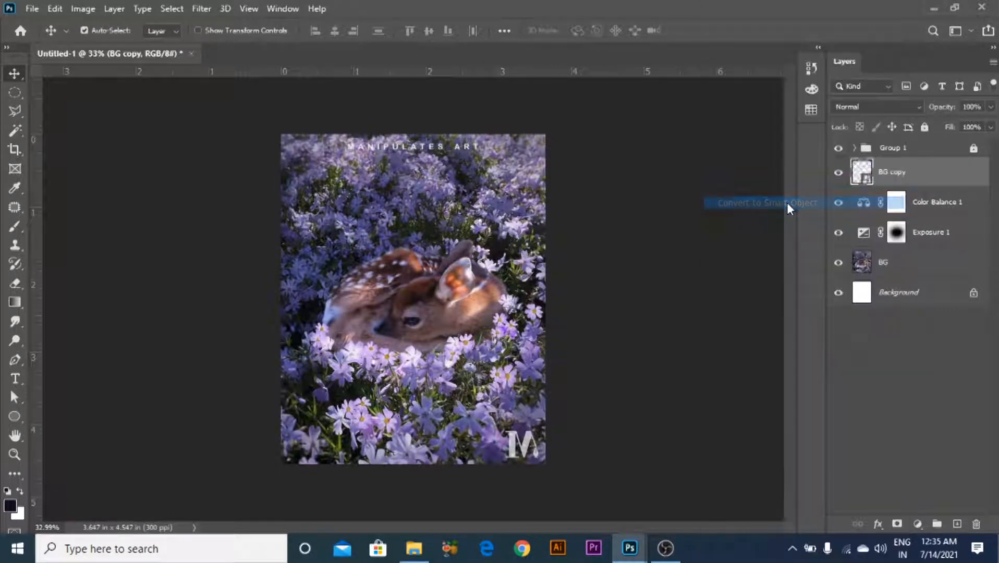
pyautogui.doubleClick(864, 173)
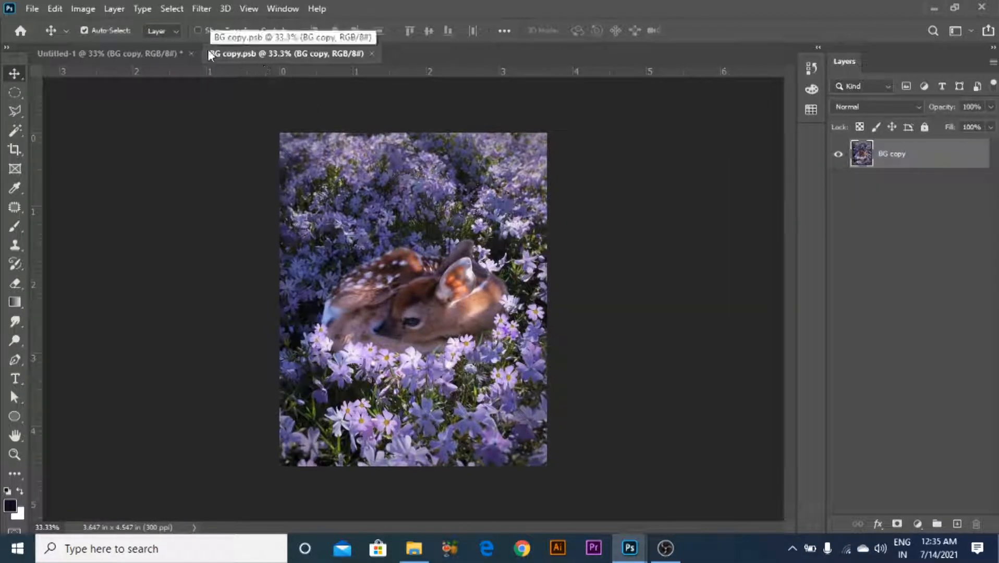
# - Start selecting the fawn with the Lasso tool by outlining its upper back from behind the ear toward the rump
pyautogui.scroll(8, 375, 253)
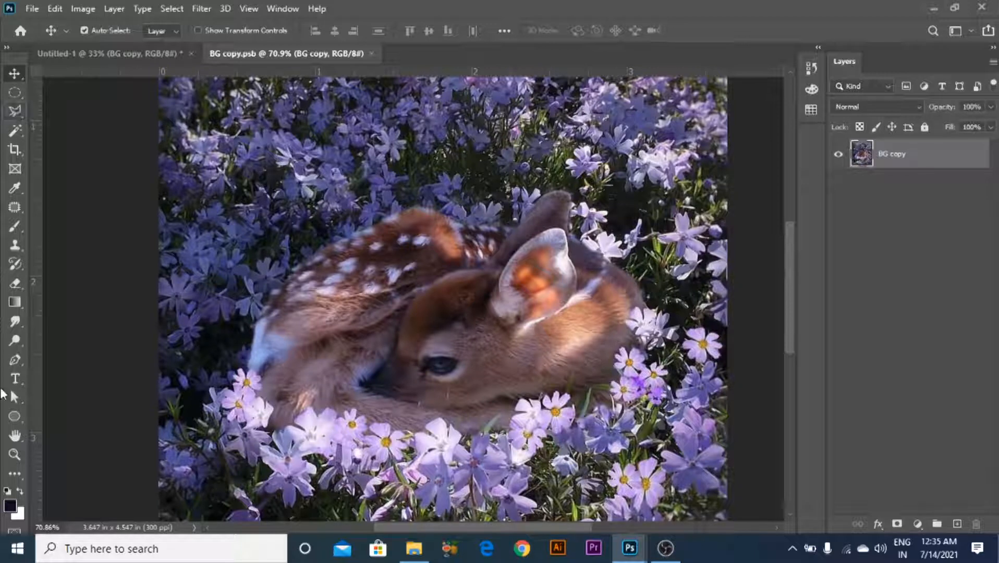
pyautogui.click(12, 113)
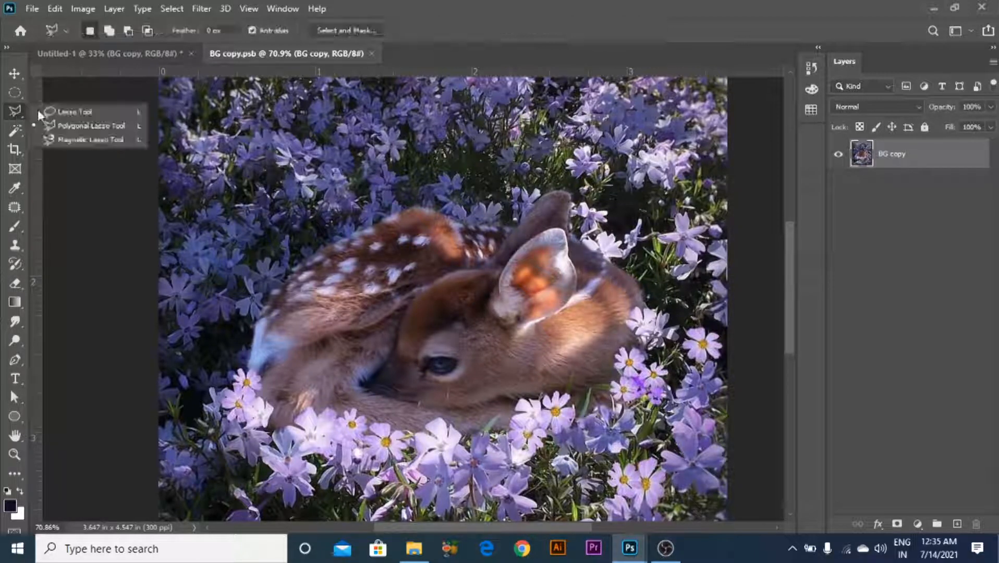
pyautogui.click(55, 113)
pyautogui.scroll(5, 417, 235)
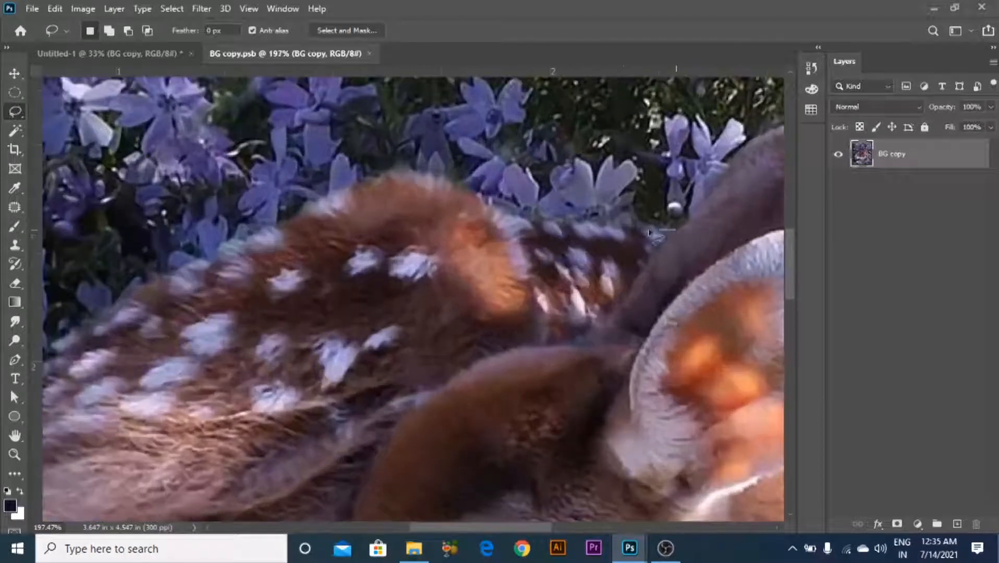
pyautogui.moveTo(649, 232)
pyautogui.mouseDown()
pyautogui.moveTo(557, 222)
pyautogui.moveTo(393, 176)
pyautogui.moveTo(142, 295)
pyautogui.mouseUp()
pyautogui.moveTo(92, 326)
pyautogui.mouseDown()
pyautogui.moveTo(89, 337)
pyautogui.moveTo(342, 163)
pyautogui.mouseUp()
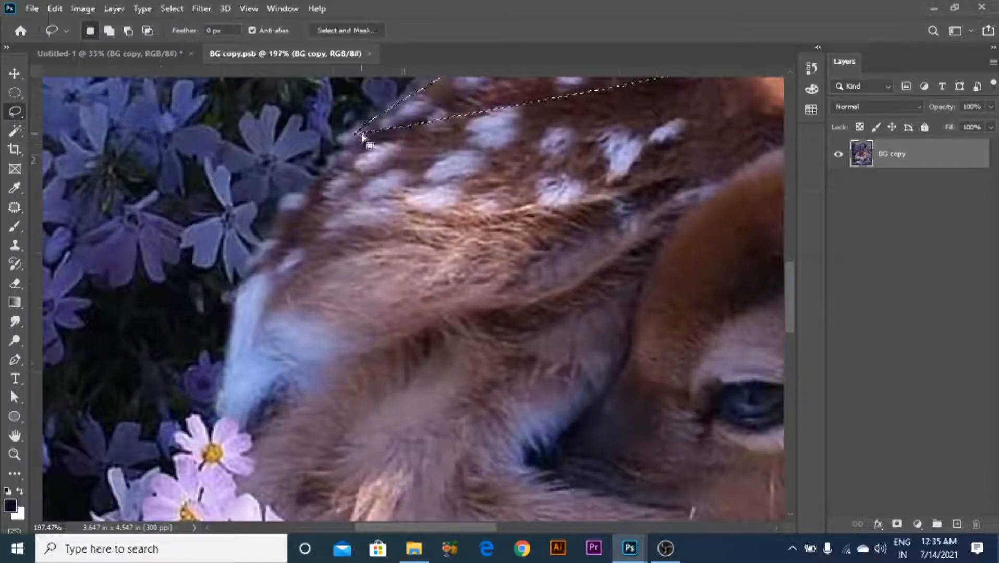
# - Add the fawn's rump and pale hind edge to the selection, down to the first pink flower
pyautogui.press('shift')
pyautogui.moveTo(372, 129)
pyautogui.mouseDown()
pyautogui.moveTo(285, 224)
pyautogui.moveTo(229, 388)
pyautogui.moveTo(542, 364)
pyautogui.moveTo(580, 86)
pyautogui.moveTo(326, 168)
pyautogui.moveTo(221, 300)
pyautogui.mouseUp()
pyautogui.scroll(2, 381, 125)
pyautogui.scroll(-3, 334, 250)
pyautogui.moveTo(427, 312)
pyautogui.mouseDown()
pyautogui.moveTo(462, 285)
pyautogui.moveTo(446, 164)
pyautogui.mouseUp()
# - Add the fur beside the pink flower petals at the fawn's lower rear to the selection, following the petal edges
pyautogui.scroll(7, 249, 253)
pyautogui.scroll(1, 248, 253)
pyautogui.moveTo(242, 247); pyautogui.dragTo(274, 278)
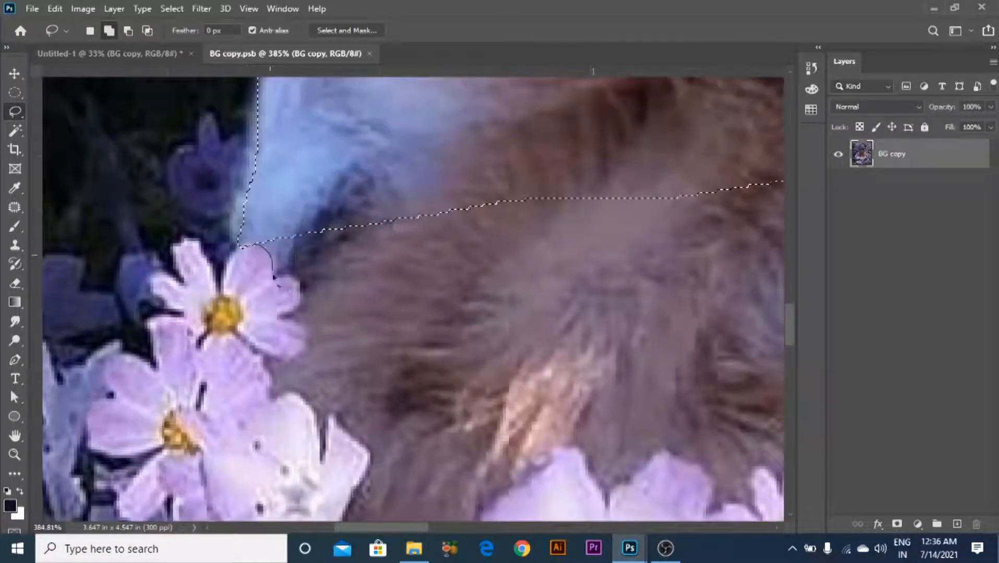
pyautogui.moveTo(295, 360)
pyautogui.mouseDown()
pyautogui.moveTo(285, 399)
pyautogui.moveTo(321, 438)
pyautogui.moveTo(349, 435)
pyautogui.moveTo(405, 523)
pyautogui.moveTo(414, 137)
pyautogui.mouseUp()
pyautogui.moveTo(477, 339); pyautogui.dragTo(414, 152)
# - Extend and trim the lasso selection around the white petals overlapping the fawn's lower hind body
pyautogui.scroll(2, 294, 268)
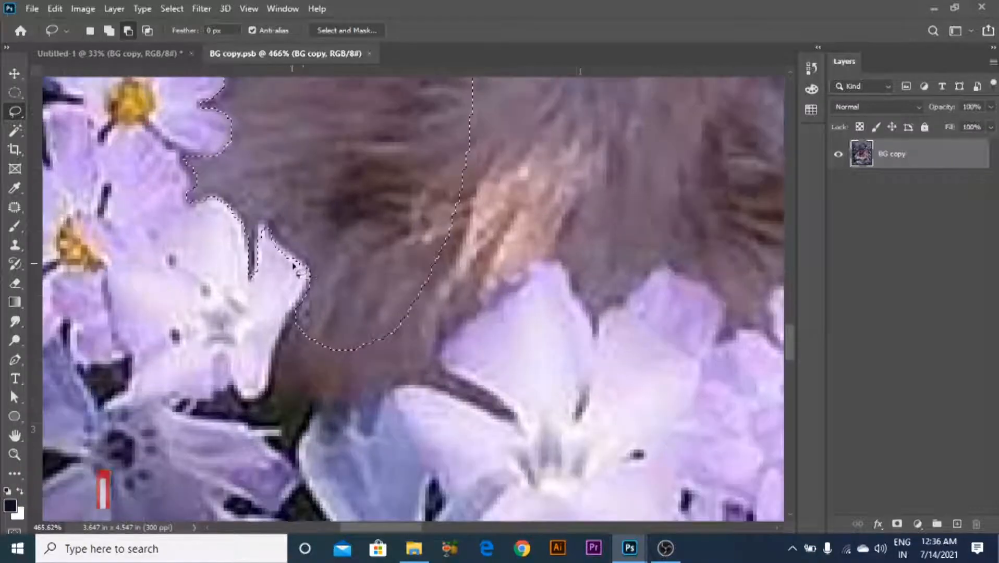
pyautogui.moveTo(311, 274)
pyautogui.mouseDown()
pyautogui.moveTo(266, 417)
pyautogui.moveTo(488, 392)
pyautogui.moveTo(542, 248)
pyautogui.mouseUp()
pyautogui.press('alt')
pyautogui.scroll(1, 543, 248)
pyautogui.moveTo(501, 292)
pyautogui.mouseDown()
pyautogui.moveTo(313, 218)
pyautogui.moveTo(384, 276)
pyautogui.moveTo(513, 243)
pyautogui.moveTo(550, 291)
pyautogui.moveTo(626, 240)
pyautogui.moveTo(678, 256)
pyautogui.moveTo(458, 103)
pyautogui.moveTo(324, 198)
pyautogui.mouseUp()
pyautogui.scroll(3, 652, 212)
pyautogui.moveTo(652, 212); pyautogui.dragTo(555, 222)
pyautogui.moveTo(551, 329)
pyautogui.mouseDown()
pyautogui.moveTo(562, 253)
pyautogui.moveTo(554, 276)
pyautogui.mouseUp()
pyautogui.moveTo(364, 261)
pyautogui.mouseDown()
pyautogui.moveTo(290, 273)
pyautogui.moveTo(334, 271)
pyautogui.mouseUp()
pyautogui.moveTo(277, 232); pyautogui.dragTo(300, 261)
pyautogui.moveTo(472, 343); pyautogui.dragTo(466, 346)
pyautogui.scroll(3, 468, 353)
# - Add the fur between and above the yellow-centred flowers beneath the fawn's body to the selection
pyautogui.moveTo(576, 279); pyautogui.dragTo(308, 270)
pyautogui.scroll(-1, 370, 278)
pyautogui.moveTo(366, 280)
pyautogui.mouseDown()
pyautogui.moveTo(420, 284)
pyautogui.moveTo(443, 344)
pyautogui.moveTo(430, 366)
pyautogui.moveTo(455, 414)
pyautogui.moveTo(398, 443)
pyautogui.mouseUp()
pyautogui.moveTo(459, 483)
pyautogui.mouseDown()
pyautogui.moveTo(603, 524)
pyautogui.moveTo(480, 401)
pyautogui.moveTo(472, 313)
pyautogui.mouseUp()
pyautogui.moveTo(475, 383); pyautogui.dragTo(287, 300)
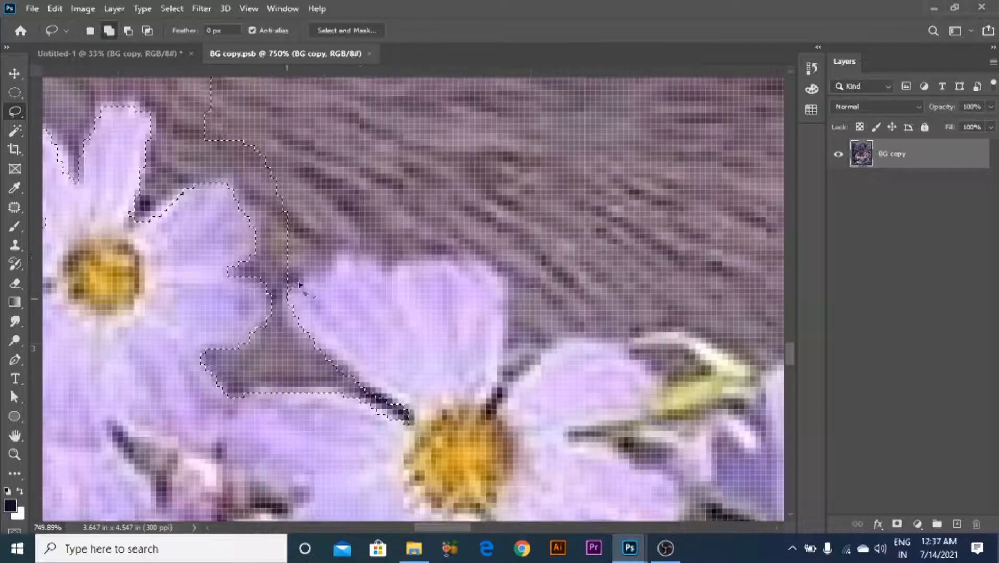
pyautogui.moveTo(408, 266)
pyautogui.mouseDown()
pyautogui.moveTo(474, 266)
pyautogui.moveTo(511, 330)
pyautogui.mouseUp()
pyautogui.moveTo(542, 362)
pyautogui.mouseDown()
pyautogui.moveTo(332, 123)
pyautogui.moveTo(255, 161)
pyautogui.mouseUp()
# - Add the fur above the large white flower beneath the fawn's body to the selection, following its petal edges
pyautogui.scroll(-6, 417, 160)
pyautogui.moveTo(522, 161); pyautogui.dragTo(232, 308)
pyautogui.scroll(4, 214, 373)
pyautogui.moveTo(203, 377)
pyautogui.mouseDown()
pyautogui.moveTo(337, 395)
pyautogui.moveTo(383, 388)
pyautogui.moveTo(436, 291)
pyautogui.moveTo(505, 347)
pyautogui.moveTo(134, 258)
pyautogui.mouseUp()
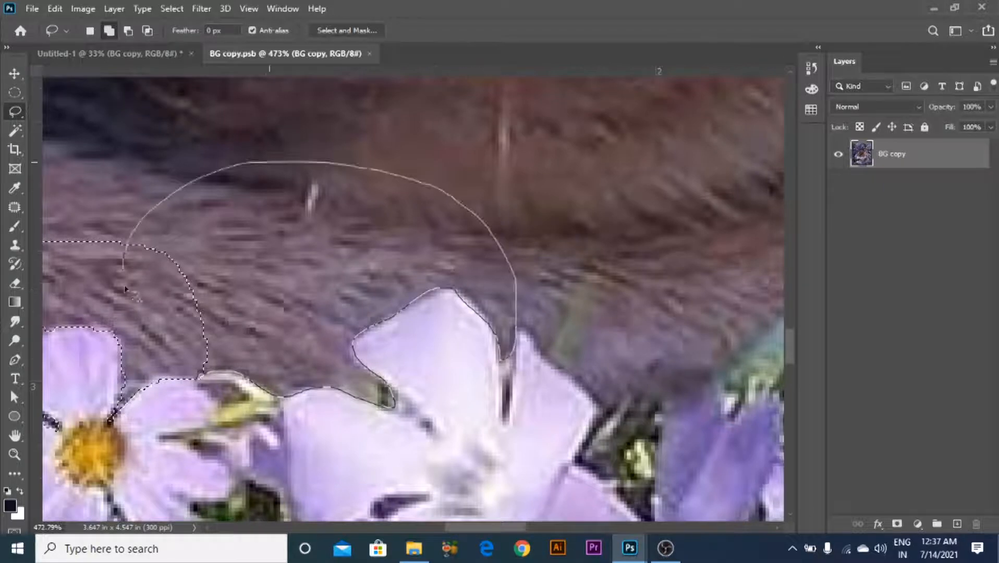
# - Extend the selection through the fur from the large white flower to the teal-green leaf, leaving the leaf out
pyautogui.hscroll(5, 183, 270)
pyautogui.scroll(-5, 286, 320)
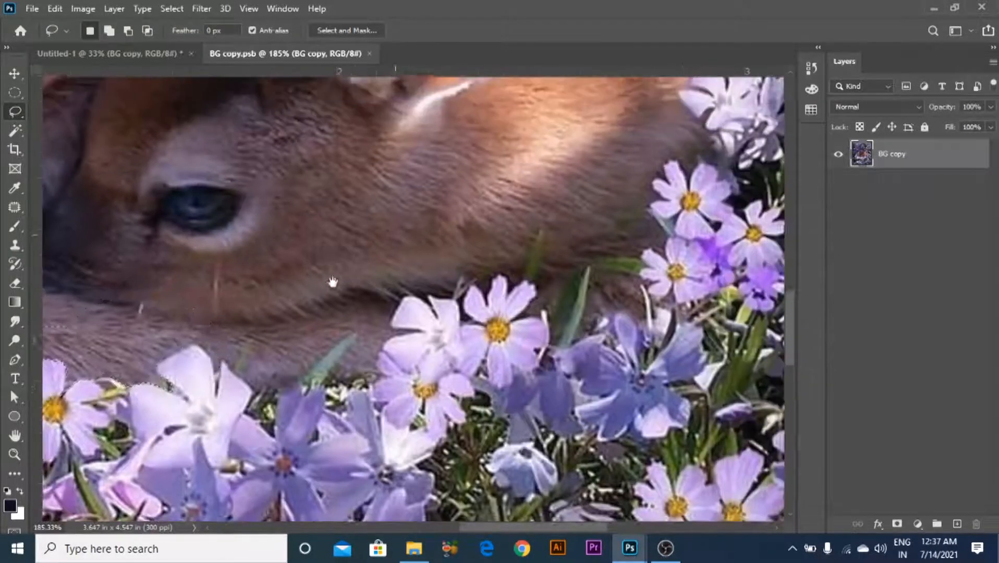
pyautogui.scroll(5, 245, 379)
pyautogui.moveTo(242, 368)
pyautogui.mouseDown()
pyautogui.moveTo(287, 417)
pyautogui.moveTo(353, 433)
pyautogui.moveTo(381, 420)
pyautogui.mouseUp()
pyautogui.moveTo(528, 349)
pyautogui.mouseDown()
pyautogui.moveTo(585, 298)
pyautogui.moveTo(214, 205)
pyautogui.mouseUp()
pyautogui.scroll(-5, 213, 204)
pyautogui.scroll(5, 334, 301)
# - Add the fur between the teal-green leaf and the next white flower to the selection, tracing the petals
pyautogui.moveTo(257, 369)
pyautogui.mouseDown()
pyautogui.moveTo(346, 302)
pyautogui.moveTo(266, 412)
pyautogui.moveTo(387, 399)
pyautogui.mouseUp()
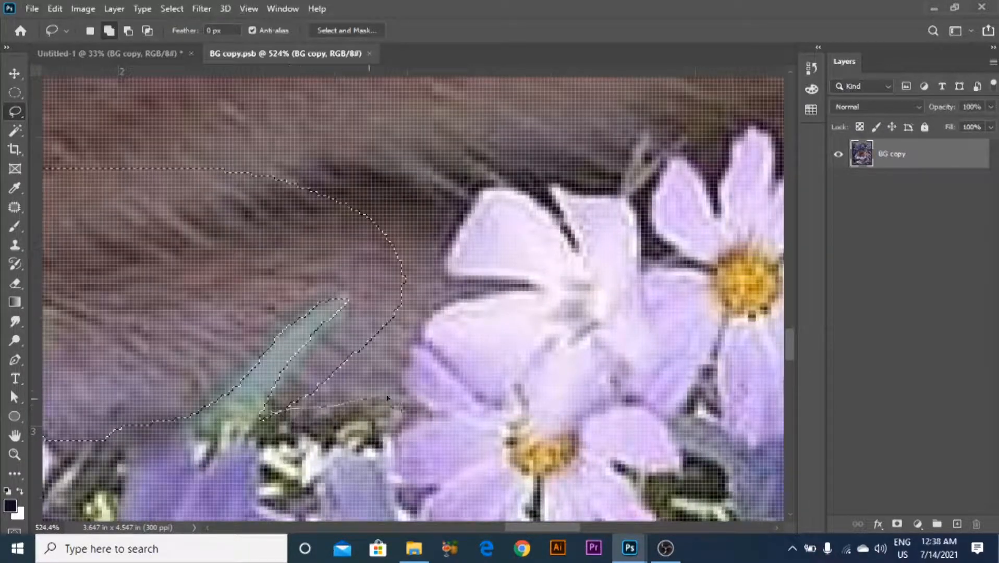
pyautogui.moveTo(422, 344)
pyautogui.mouseDown()
pyautogui.moveTo(538, 289)
pyautogui.moveTo(461, 240)
pyautogui.moveTo(547, 219)
pyautogui.moveTo(510, 152)
pyautogui.moveTo(328, 256)
pyautogui.mouseUp()
pyautogui.hotkey('ctrl', 'z')
pyautogui.moveTo(367, 328)
pyautogui.mouseDown()
pyautogui.moveTo(260, 412)
pyautogui.moveTo(349, 411)
pyautogui.moveTo(400, 386)
pyautogui.moveTo(453, 303)
pyautogui.moveTo(536, 289)
pyautogui.moveTo(456, 277)
pyautogui.moveTo(472, 221)
pyautogui.moveTo(433, 183)
pyautogui.moveTo(375, 316)
pyautogui.mouseUp()
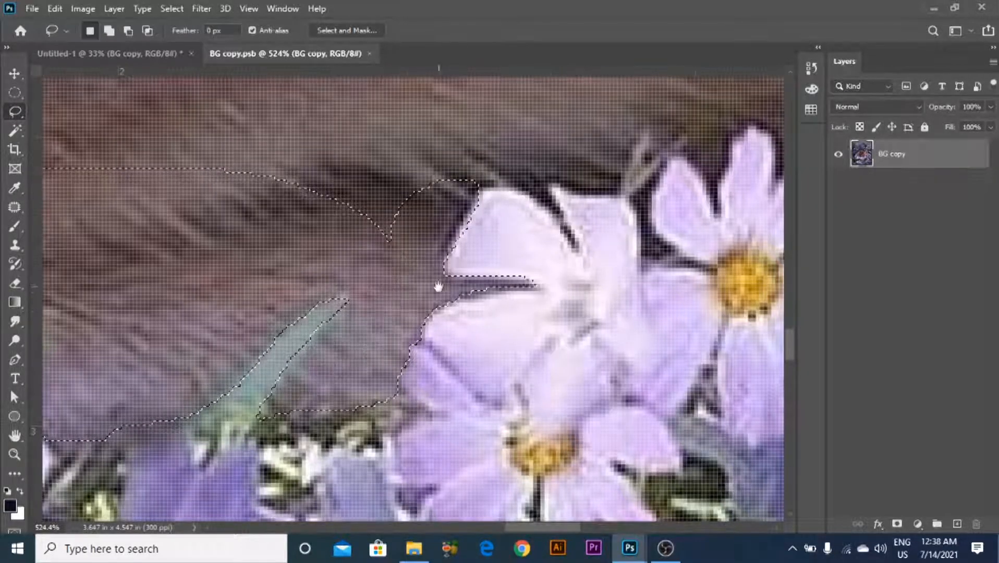
# - Add the fur above the white flower and around the adjoining yellow-centred flower's upper petals to the selection
pyautogui.moveTo(437, 286); pyautogui.dragTo(148, 397)
pyautogui.moveTo(183, 318)
pyautogui.mouseDown()
pyautogui.moveTo(266, 334)
pyautogui.moveTo(339, 311)
pyautogui.moveTo(172, 294)
pyautogui.mouseUp()
pyautogui.scroll(-3, 336, 267)
pyautogui.moveTo(414, 265); pyautogui.dragTo(305, 285)
pyautogui.moveTo(222, 308)
pyautogui.mouseDown()
pyautogui.moveTo(252, 356)
pyautogui.moveTo(242, 324)
pyautogui.moveTo(256, 278)
pyautogui.moveTo(282, 294)
pyautogui.moveTo(248, 155)
pyautogui.moveTo(191, 286)
pyautogui.moveTo(218, 264)
pyautogui.moveTo(226, 313)
pyautogui.moveTo(282, 268)
pyautogui.mouseUp()
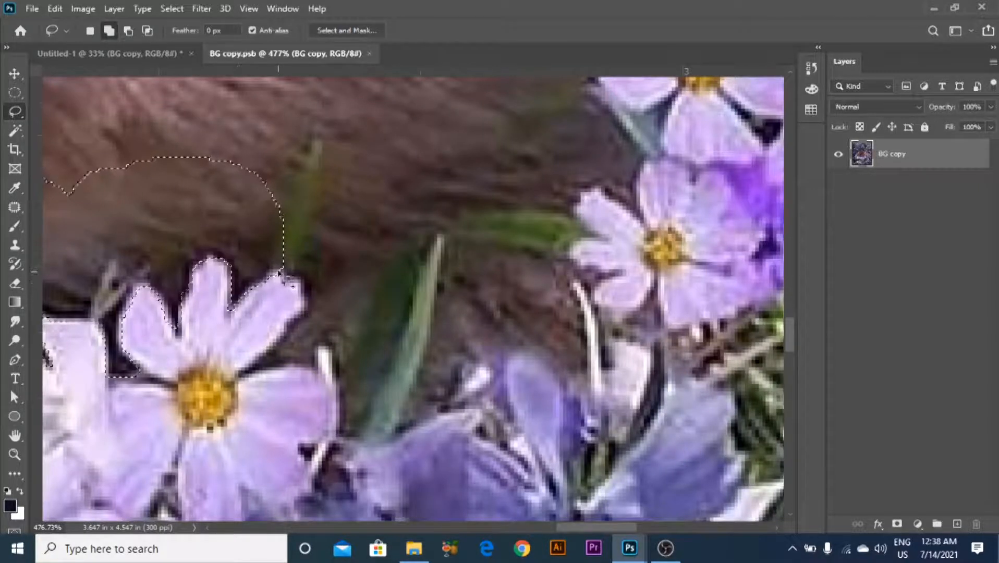
# - Add the fur around the upright grass blades to the selection as far as the white stem, leaving the blades out
pyautogui.moveTo(286, 245)
pyautogui.mouseDown()
pyautogui.moveTo(300, 182)
pyautogui.moveTo(313, 224)
pyautogui.moveTo(308, 313)
pyautogui.moveTo(287, 372)
pyautogui.moveTo(345, 390)
pyautogui.moveTo(435, 285)
pyautogui.moveTo(329, 104)
pyautogui.moveTo(274, 214)
pyautogui.mouseUp()
pyautogui.scroll(-2, 326, 211)
pyautogui.scroll(2, 326, 211)
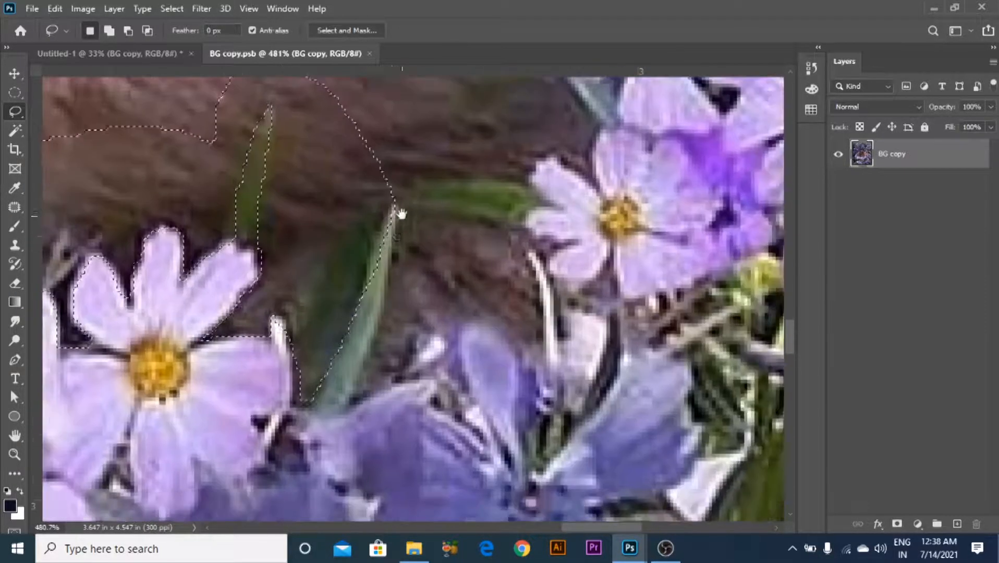
pyautogui.moveTo(368, 227)
pyautogui.mouseDown()
pyautogui.moveTo(325, 421)
pyautogui.moveTo(396, 337)
pyautogui.moveTo(506, 359)
pyautogui.moveTo(454, 243)
pyautogui.moveTo(396, 233)
pyautogui.mouseUp()
pyautogui.scroll(2, 529, 300)
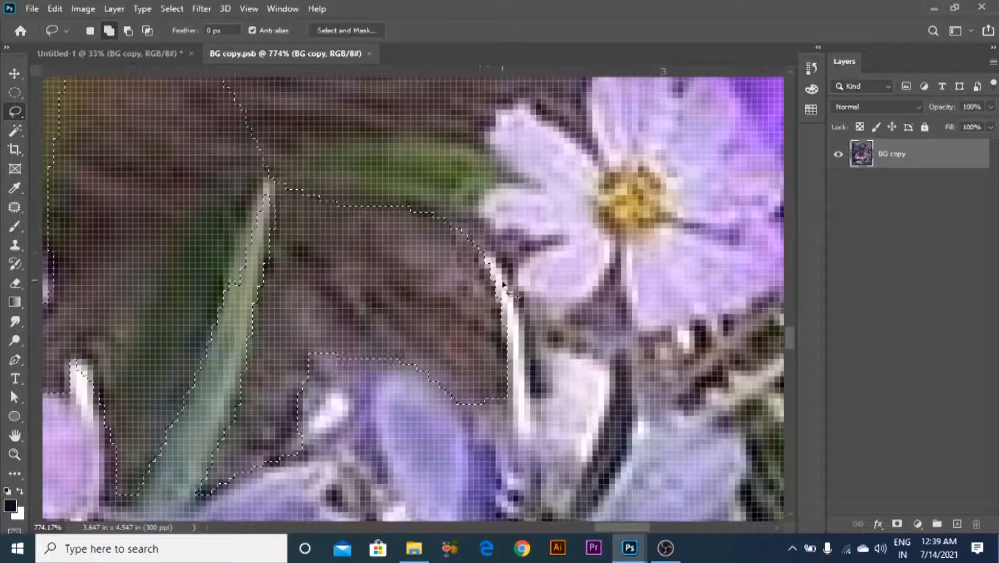
# - Add the fur above the horizontal green blade to the selection, along the edges of the neighbouring flowers
pyautogui.scroll(-2, 536, 208)
pyautogui.scroll(3, 536, 208)
pyautogui.moveTo(286, 287)
pyautogui.mouseDown()
pyautogui.moveTo(428, 284)
pyautogui.moveTo(481, 260)
pyautogui.moveTo(527, 290)
pyautogui.mouseUp()
pyautogui.moveTo(533, 210); pyautogui.dragTo(271, 219)
# - Add the fur beside and above the upper yellow-centred flower at the fawn's chest to the selection, tracing its petals
pyautogui.scroll(-10, 522, 251)
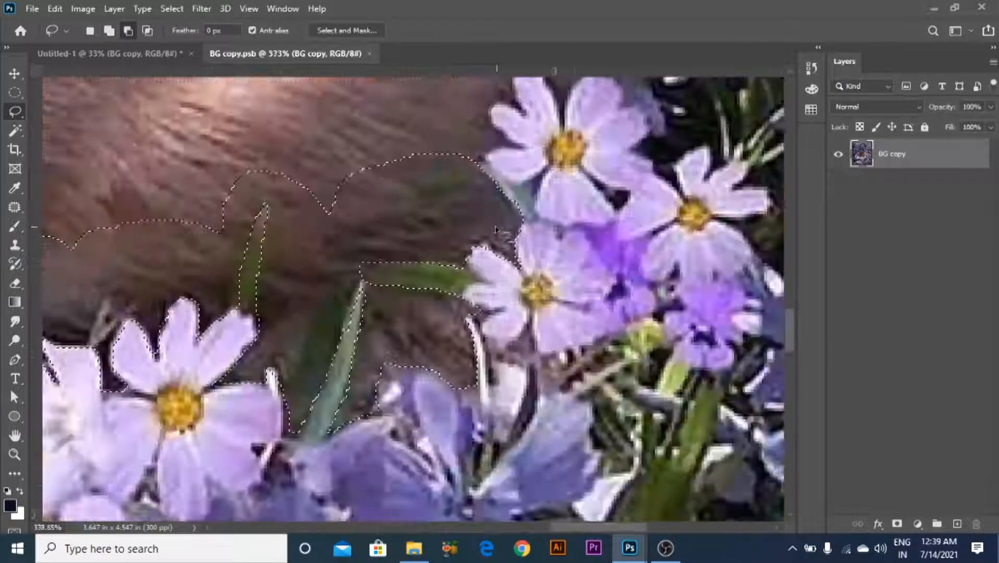
pyautogui.scroll(1, 739, 279)
pyautogui.scroll(8, 568, 271)
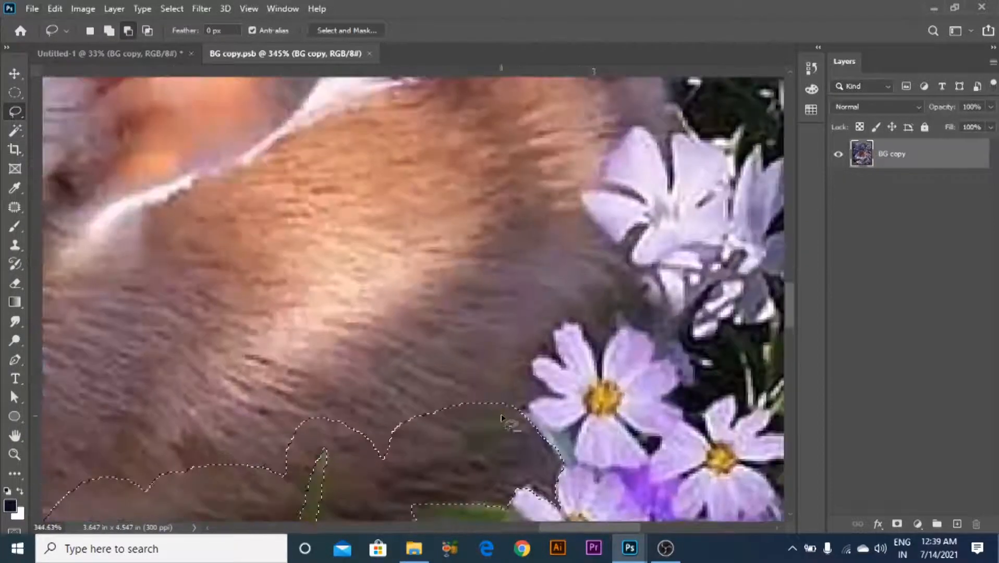
pyautogui.moveTo(531, 412)
pyautogui.mouseDown()
pyautogui.moveTo(570, 389)
pyautogui.moveTo(582, 353)
pyautogui.moveTo(394, 420)
pyautogui.mouseUp()
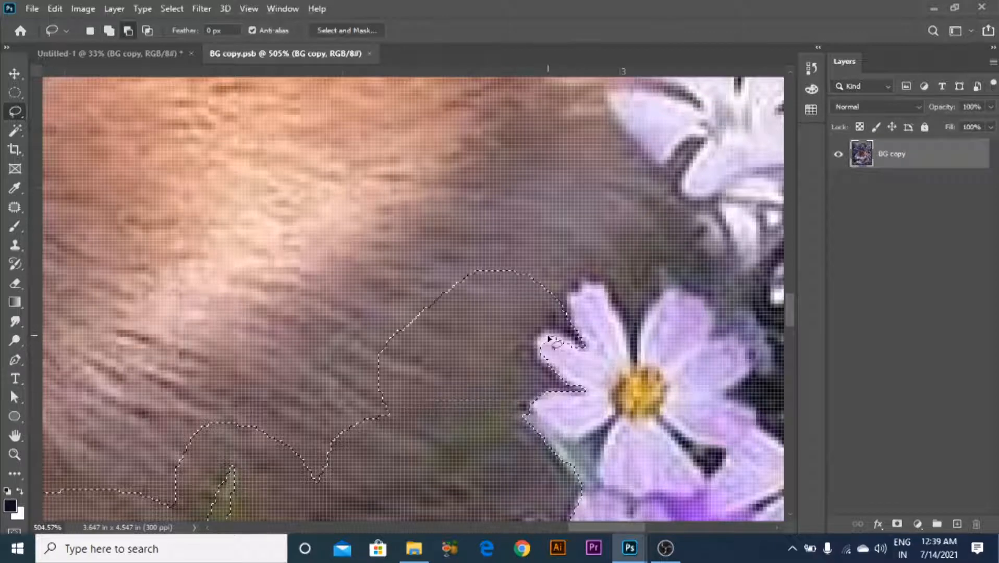
pyautogui.scroll(3, 548, 340)
pyautogui.moveTo(591, 272); pyautogui.dragTo(480, 329)
pyautogui.moveTo(465, 375)
pyautogui.mouseDown()
pyautogui.moveTo(485, 334)
pyautogui.moveTo(550, 438)
pyautogui.mouseUp()
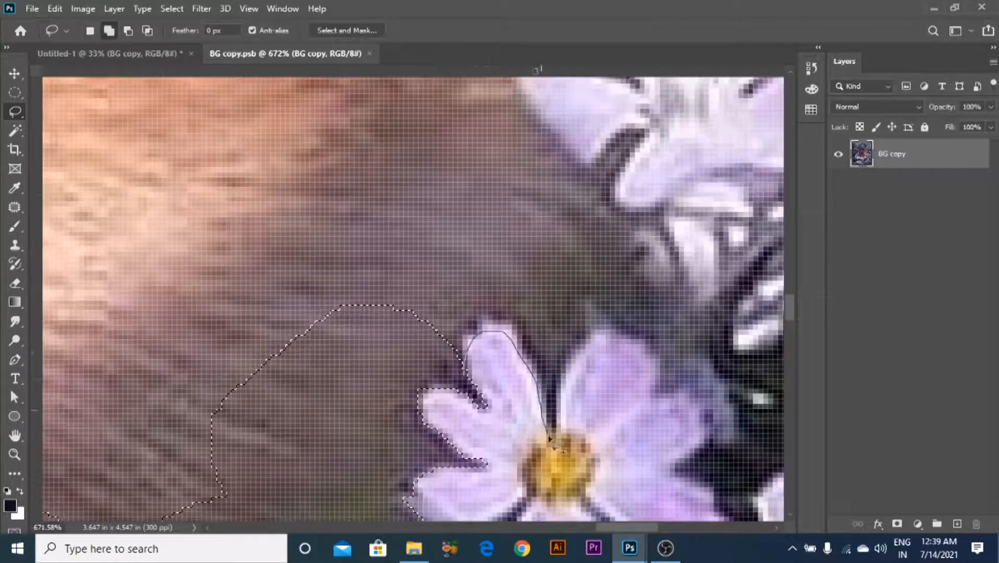
pyautogui.moveTo(598, 329)
pyautogui.mouseDown()
pyautogui.moveTo(365, 324)
pyautogui.moveTo(361, 301)
pyautogui.mouseUp()
# - Add the chest fur bordering the white flower cluster to the selection, following the petal edges upward
pyautogui.scroll(-8, 504, 274)
pyautogui.scroll(5, 563, 188)
pyautogui.moveTo(533, 375)
pyautogui.mouseDown()
pyautogui.moveTo(573, 382)
pyautogui.moveTo(603, 325)
pyautogui.moveTo(567, 284)
pyautogui.mouseUp()
pyautogui.moveTo(518, 237)
pyautogui.mouseDown()
pyautogui.moveTo(502, 167)
pyautogui.moveTo(367, 133)
pyautogui.moveTo(390, 298)
pyautogui.mouseUp()
pyautogui.scroll(-8, 579, 273)
pyautogui.scroll(8, 592, 112)
pyautogui.moveTo(497, 421)
pyautogui.mouseDown()
pyautogui.moveTo(574, 389)
pyautogui.moveTo(521, 188)
pyautogui.moveTo(287, 386)
pyautogui.mouseUp()
# - Extend the selection along the fawn's outer neck edge up to the white flowers behind the ear
pyautogui.scroll(-6, 576, 340)
pyautogui.scroll(4, 576, 340)
pyautogui.moveTo(688, 492)
pyautogui.mouseDown()
pyautogui.moveTo(603, 381)
pyautogui.moveTo(538, 355)
pyautogui.mouseUp()
pyautogui.hotkey('ctrl', 'z')
pyautogui.moveTo(691, 494)
pyautogui.mouseDown()
pyautogui.moveTo(633, 411)
pyautogui.moveTo(523, 331)
pyautogui.moveTo(600, 443)
pyautogui.mouseUp()
pyautogui.scroll(-4, 626, 409)
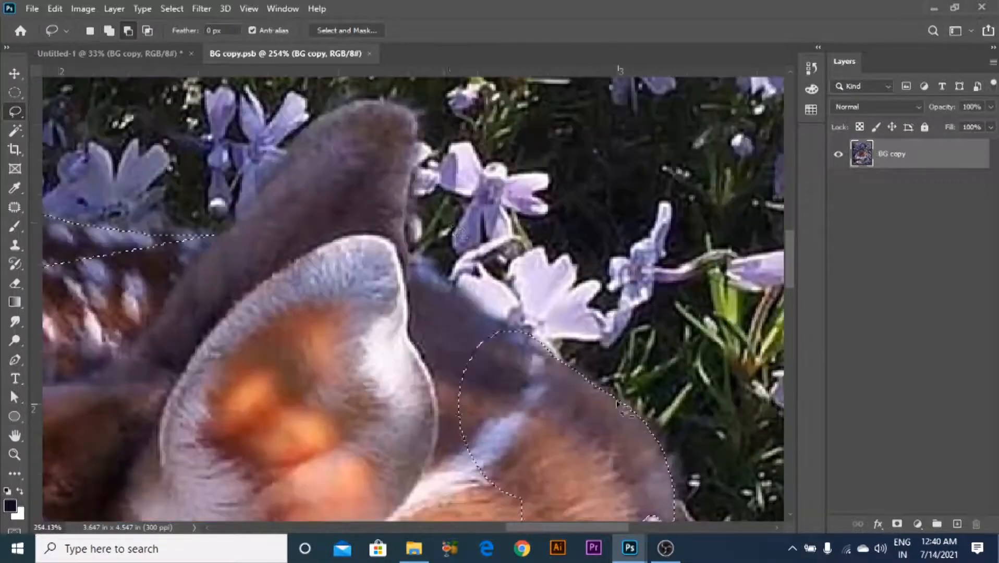
# - Add the back of the neck and the rear ear to the selection, joining it to the back outline
pyautogui.scroll(3, 522, 281)
pyautogui.moveTo(673, 456)
pyautogui.mouseDown()
pyautogui.moveTo(433, 298)
pyautogui.moveTo(369, 187)
pyautogui.moveTo(344, 464)
pyautogui.mouseUp()
pyautogui.moveTo(377, 250)
pyautogui.mouseDown()
pyautogui.moveTo(548, 452)
pyautogui.moveTo(563, 308)
pyautogui.moveTo(464, 214)
pyautogui.moveTo(300, 404)
pyautogui.moveTo(303, 501)
pyautogui.mouseUp()
pyautogui.scroll(2, 548, 451)
pyautogui.moveTo(417, 394); pyautogui.dragTo(632, 363)
pyautogui.moveTo(493, 381)
pyautogui.mouseDown()
pyautogui.moveTo(276, 395)
pyautogui.moveTo(548, 500)
pyautogui.mouseUp()
# - Add the unselected interior of the fawn's head and body to the selection so it covers the whole animal
pyautogui.scroll(-5, 606, 388)
pyautogui.scroll(-5, 608, 389)
pyautogui.scroll(3, 188, 357)
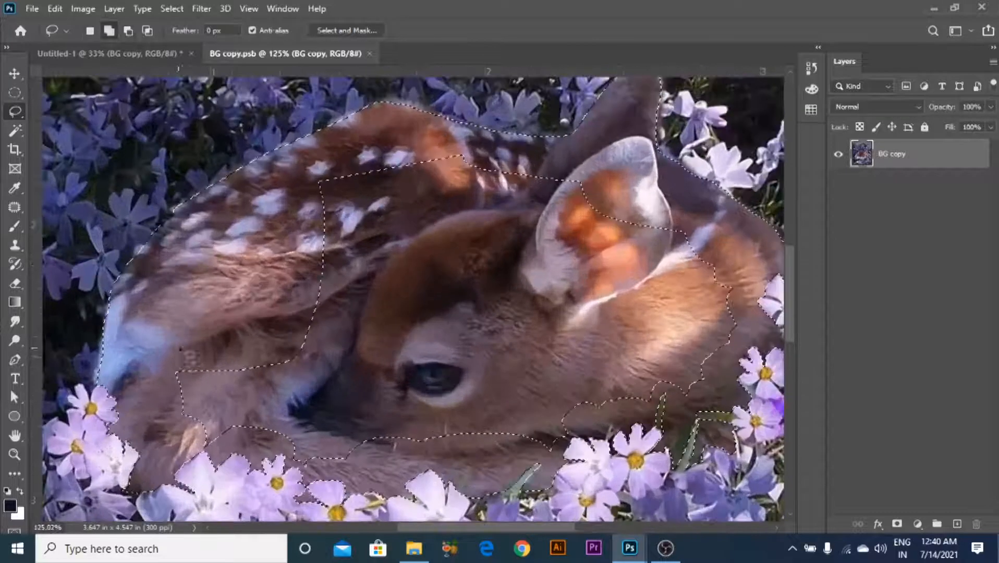
pyautogui.moveTo(180, 339)
pyautogui.mouseDown()
pyautogui.moveTo(153, 435)
pyautogui.moveTo(197, 451)
pyautogui.moveTo(279, 452)
pyautogui.moveTo(311, 471)
pyautogui.moveTo(275, 453)
pyautogui.moveTo(544, 457)
pyautogui.moveTo(665, 396)
pyautogui.moveTo(703, 400)
pyautogui.moveTo(738, 337)
pyautogui.moveTo(738, 293)
pyautogui.moveTo(710, 238)
pyautogui.moveTo(634, 183)
pyautogui.moveTo(404, 146)
pyautogui.moveTo(305, 190)
pyautogui.moveTo(235, 242)
pyautogui.moveTo(180, 345)
pyautogui.mouseUp()
# - Mask the BG copy layer to the selection so that only the fawn is kept
pyautogui.scroll(2, 698, 392)
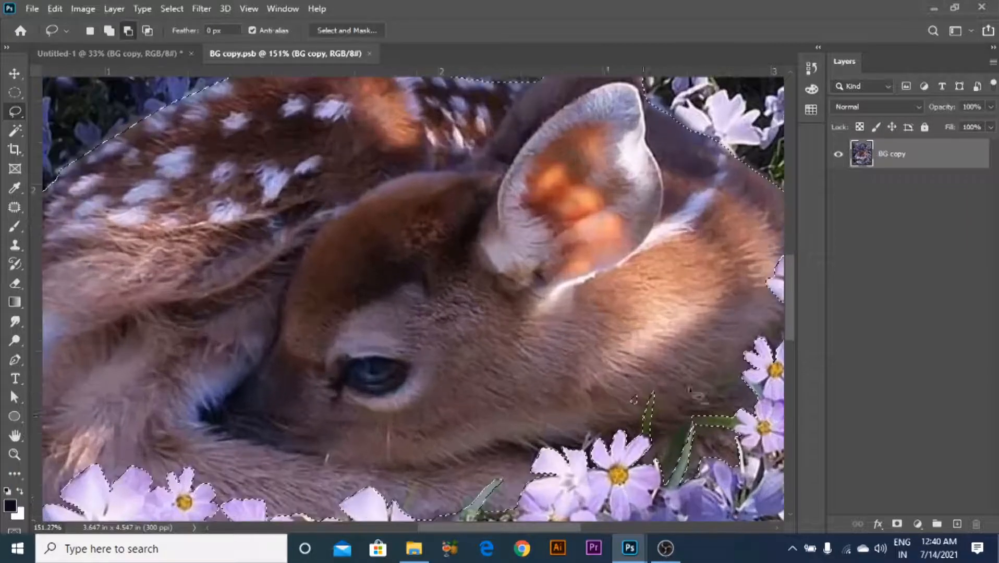
pyautogui.scroll(-3, 611, 366)
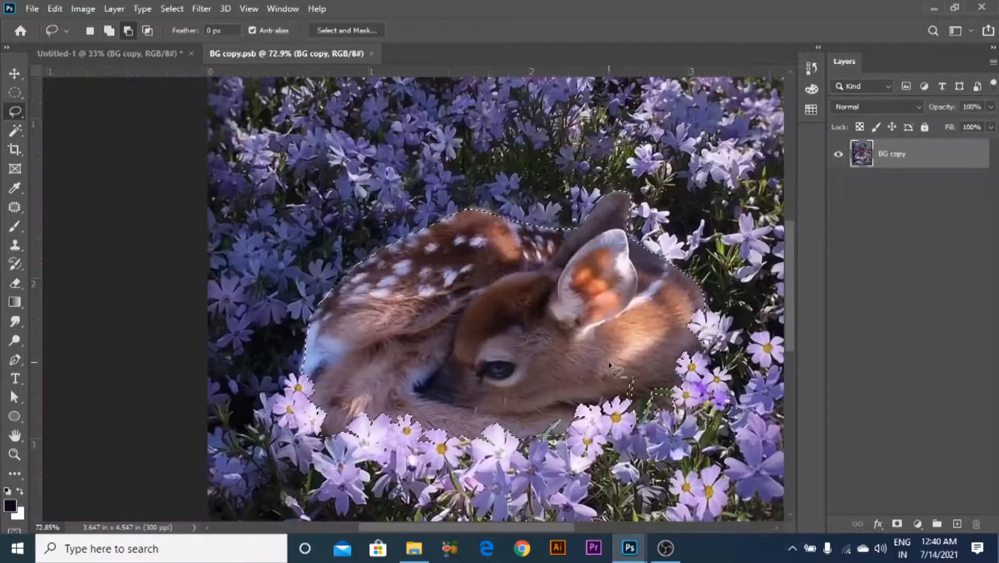
pyautogui.scroll(-2, 610, 365)
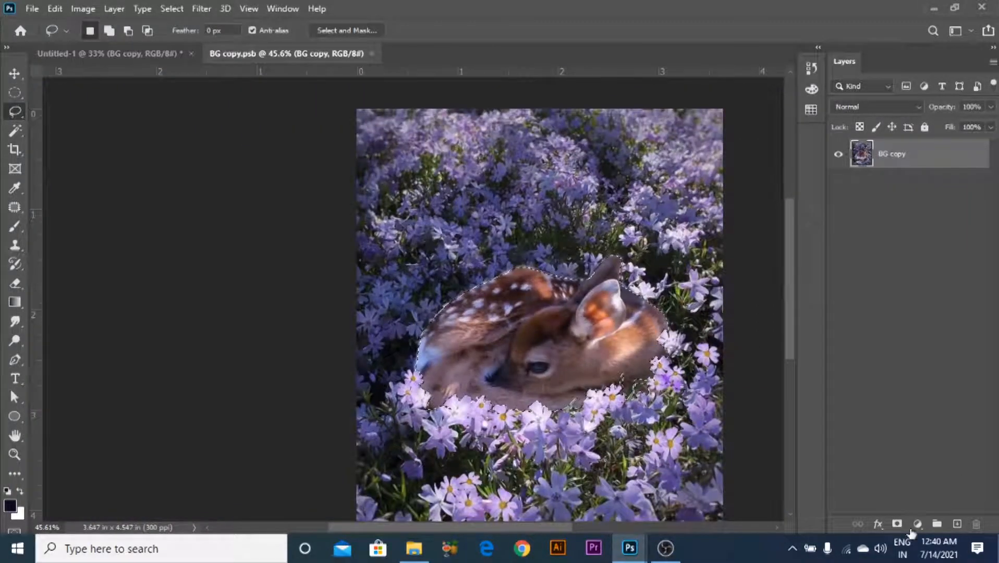
pyautogui.keyDown('alt'); pyautogui.click(896, 524); pyautogui.keyUp('alt')
pyautogui.hotkey('ctrl', 'z')
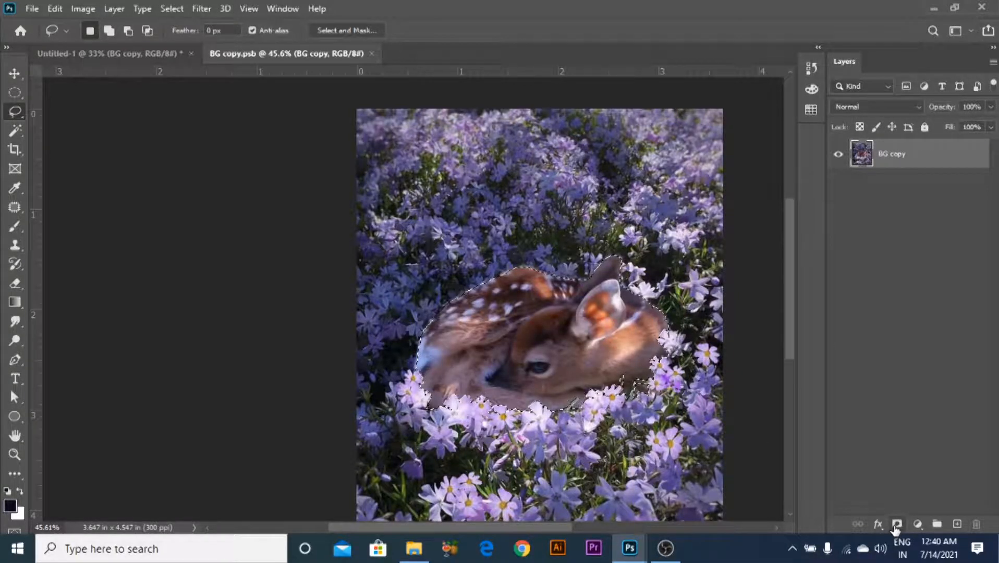
pyautogui.click(896, 525)
pyautogui.scroll(2, 615, 353)
pyautogui.scroll(-2, 621, 355)
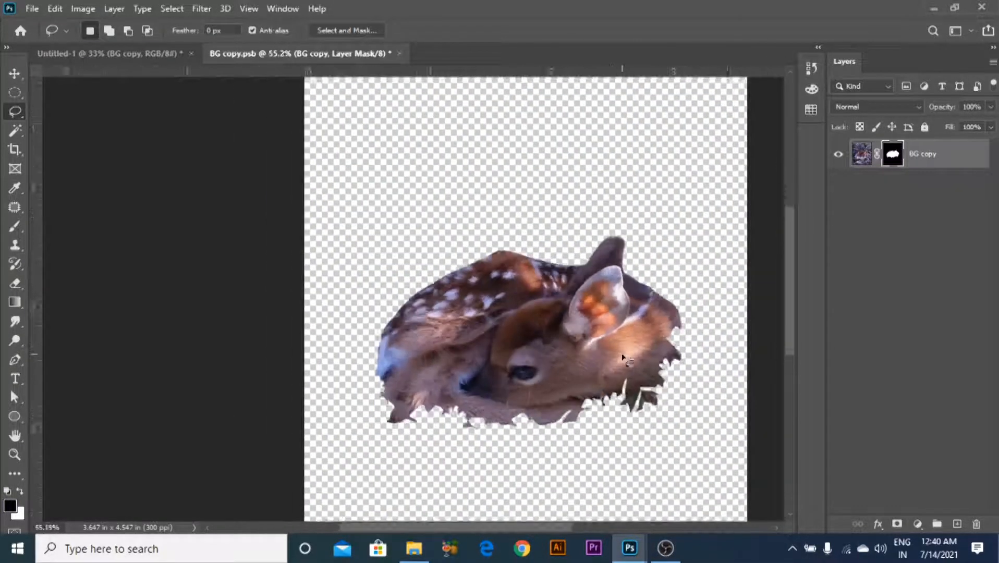
# - Refine the fawn's layer mask in Select and Mask with Smooth at 0 and a very slight feather
pyautogui.click(14, 74)
pyautogui.scroll(2, 526, 284)
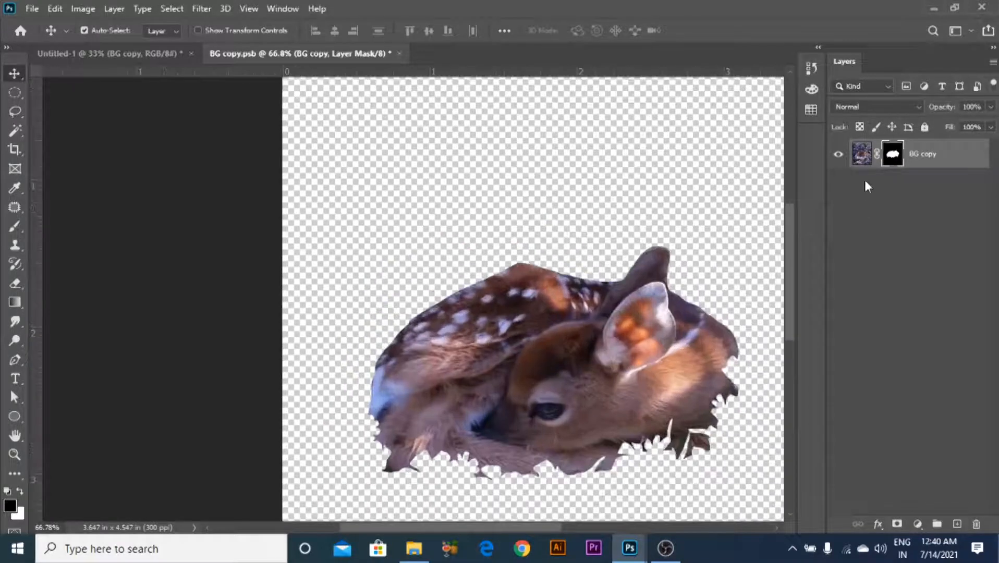
pyautogui.doubleClick(893, 155)
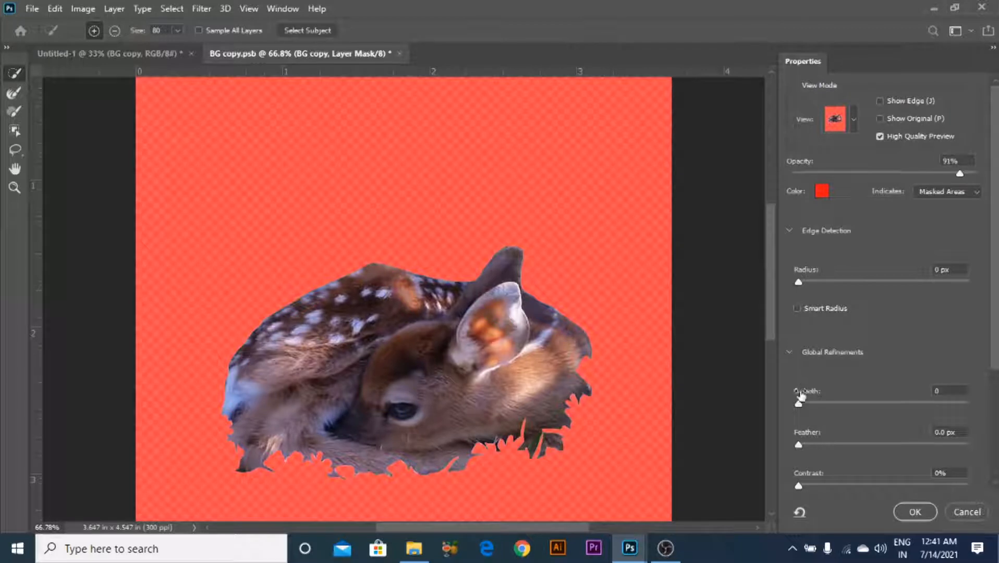
pyautogui.moveTo(803, 402)
pyautogui.mouseDown()
pyautogui.moveTo(819, 403)
pyautogui.moveTo(798, 404)
pyautogui.mouseUp()
pyautogui.moveTo(829, 444); pyautogui.dragTo(801, 444)
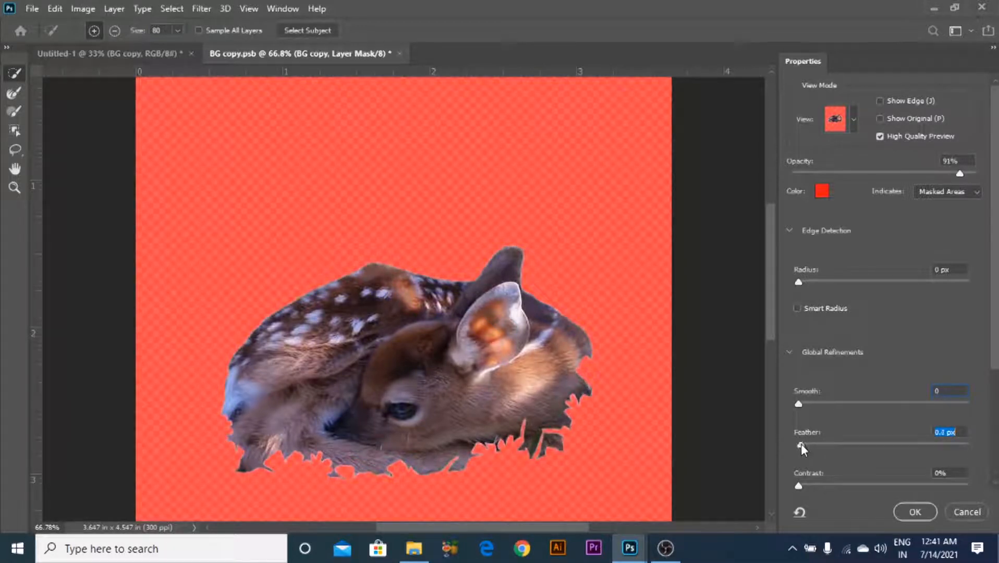
pyautogui.moveTo(797, 405); pyautogui.dragTo(770, 405)
pyautogui.click(916, 512)
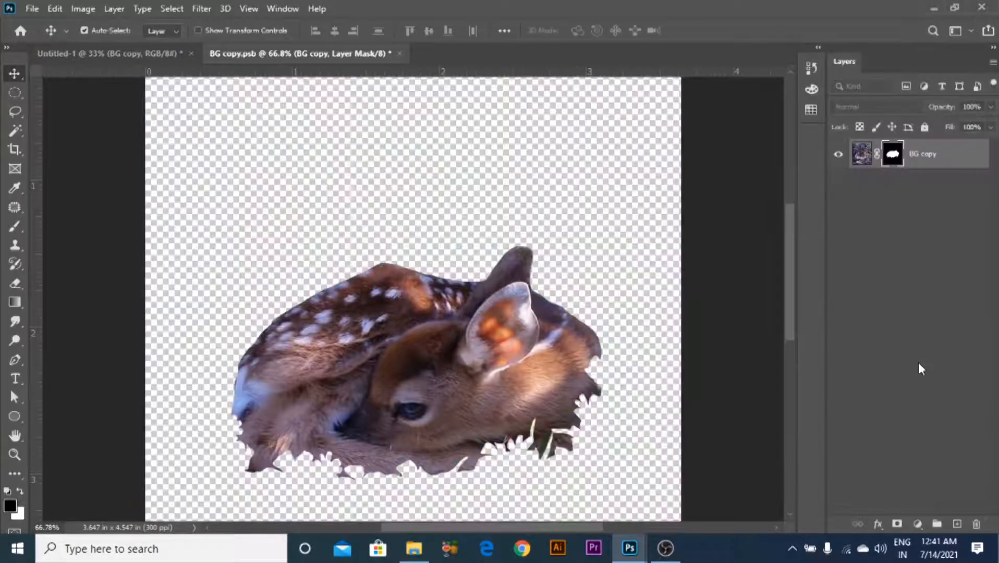
# - Close BG copy.psb and save its changes back into the main composition
pyautogui.scroll(-4, 413, 212)
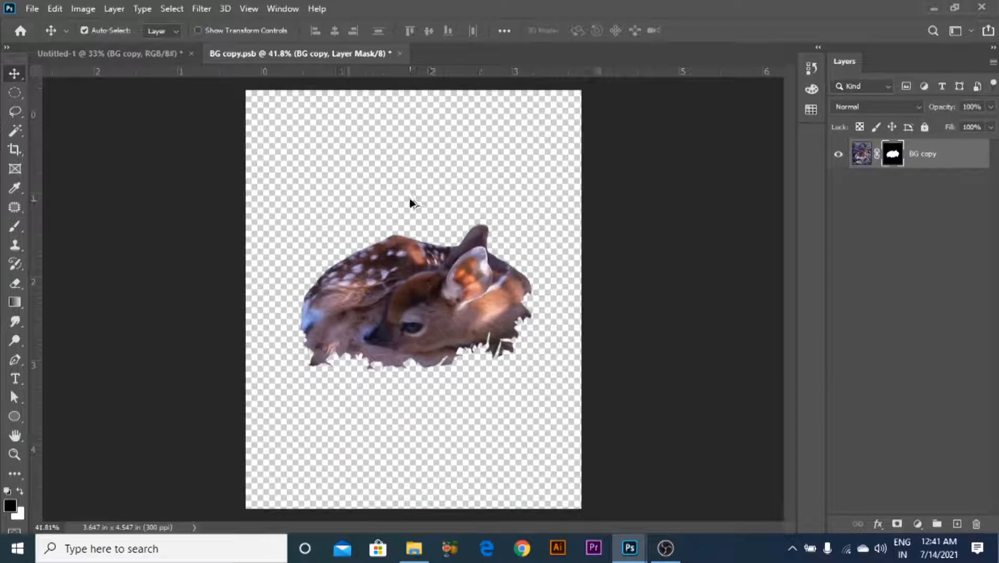
pyautogui.click(400, 54)
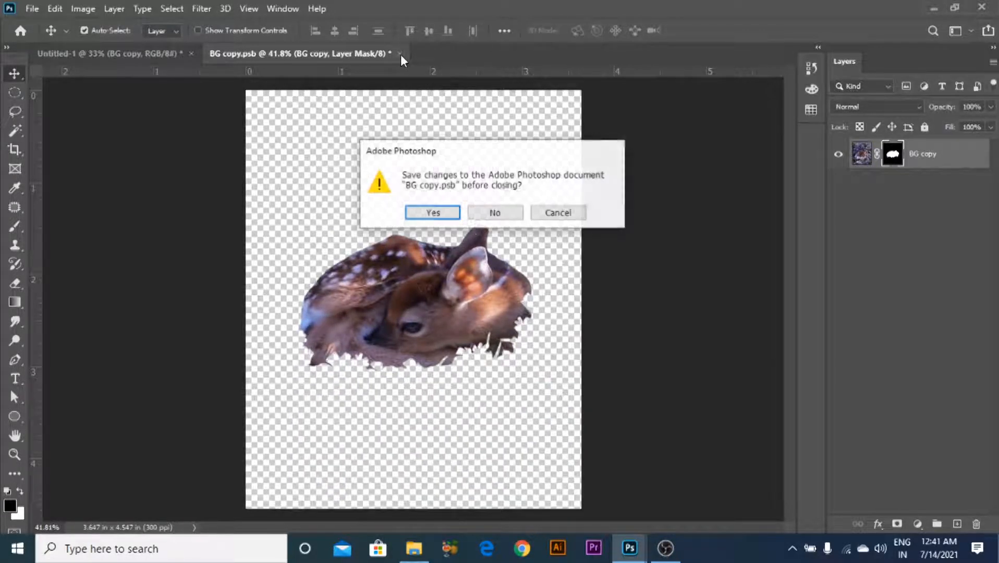
pyautogui.click(432, 214)
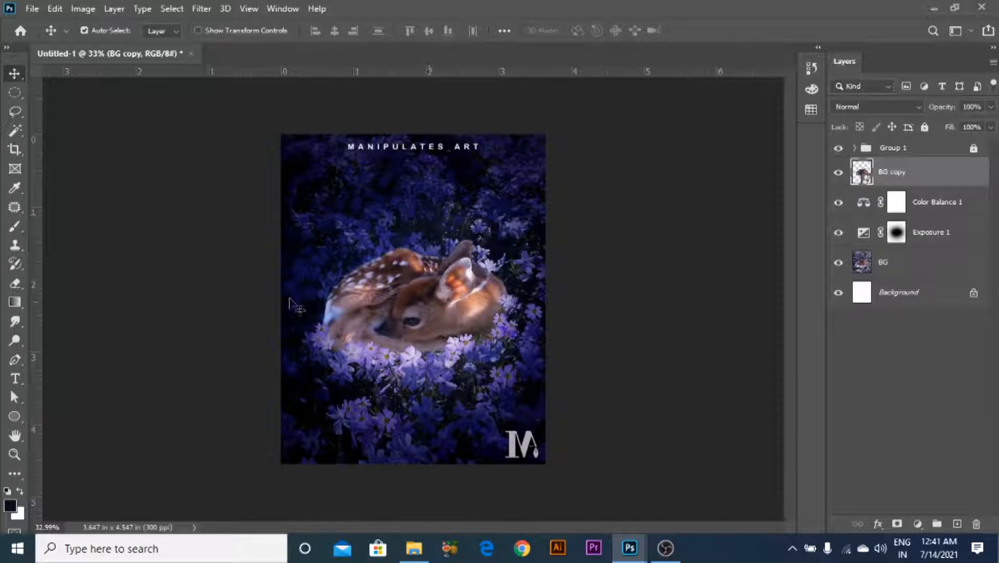
pyautogui.scroll(3, 395, 291)
pyautogui.scroll(-2, 395, 291)
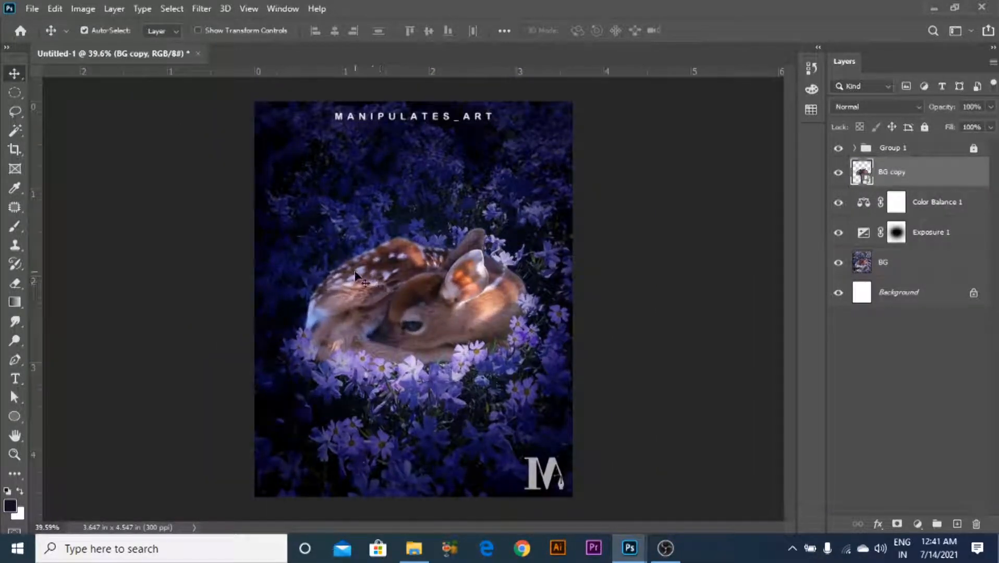
# - Create a new empty layer directly above Color Balance 1, beneath the fawn cutout
pyautogui.click(934, 341)
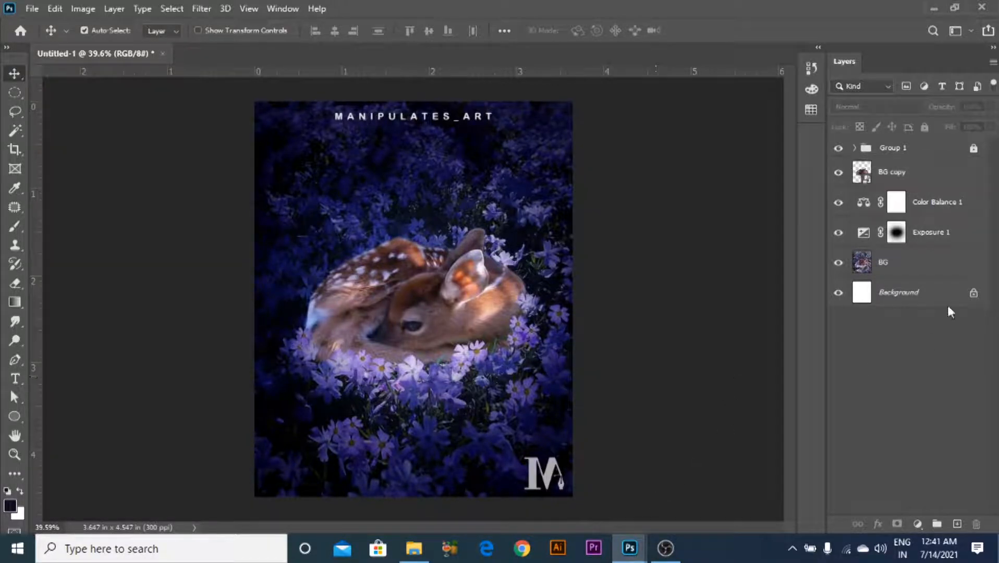
pyautogui.click(926, 211)
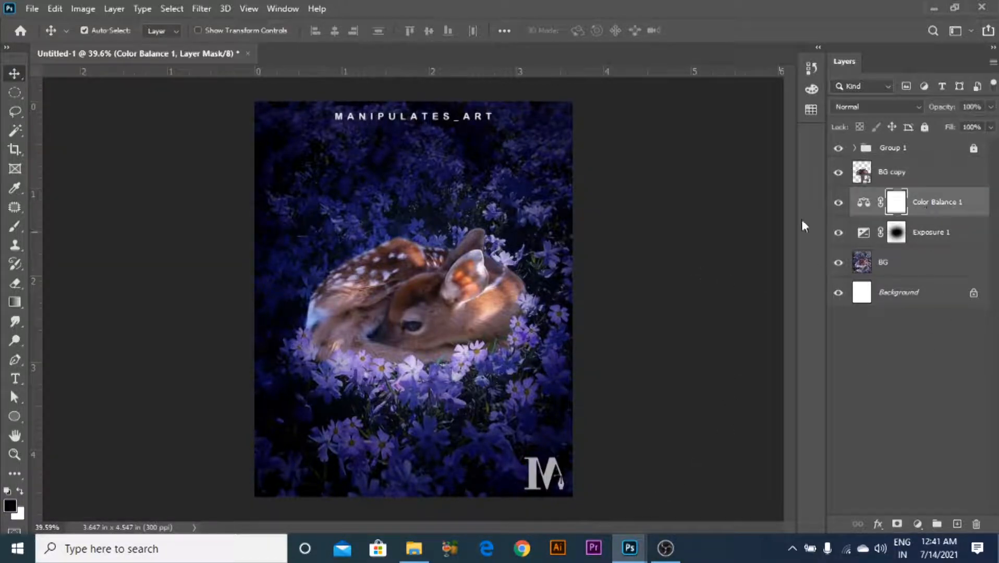
pyautogui.click(931, 176)
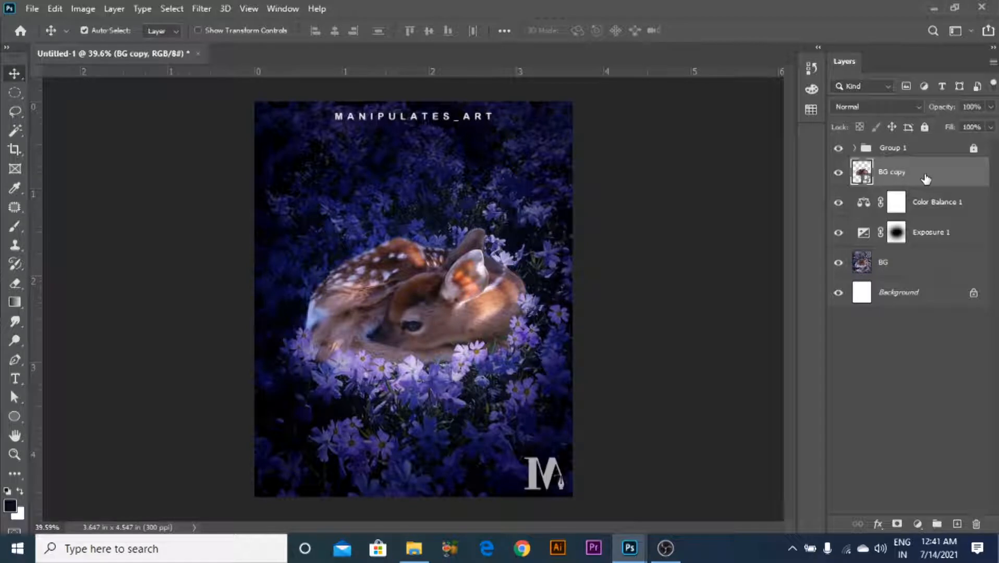
pyautogui.click(936, 211)
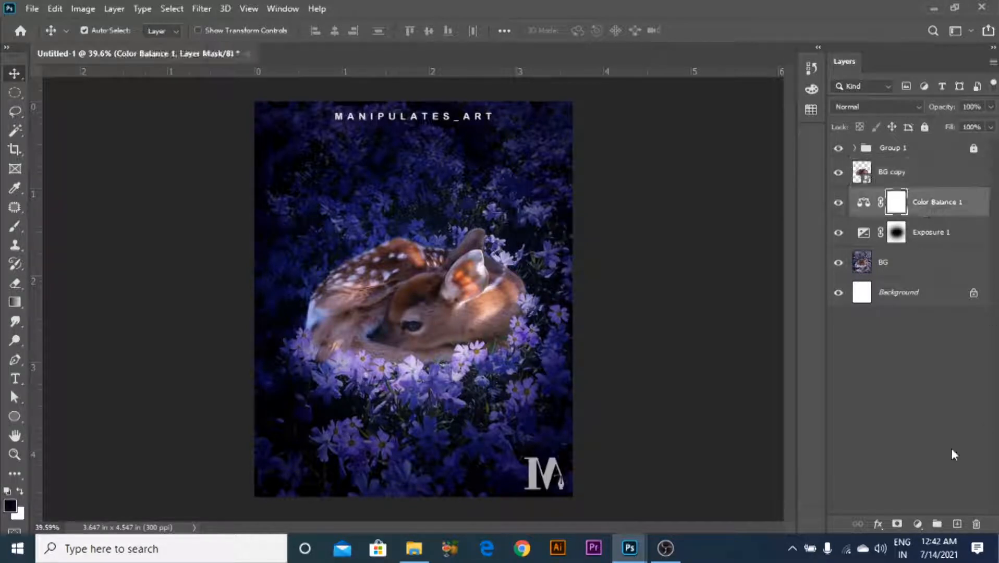
pyautogui.click(956, 525)
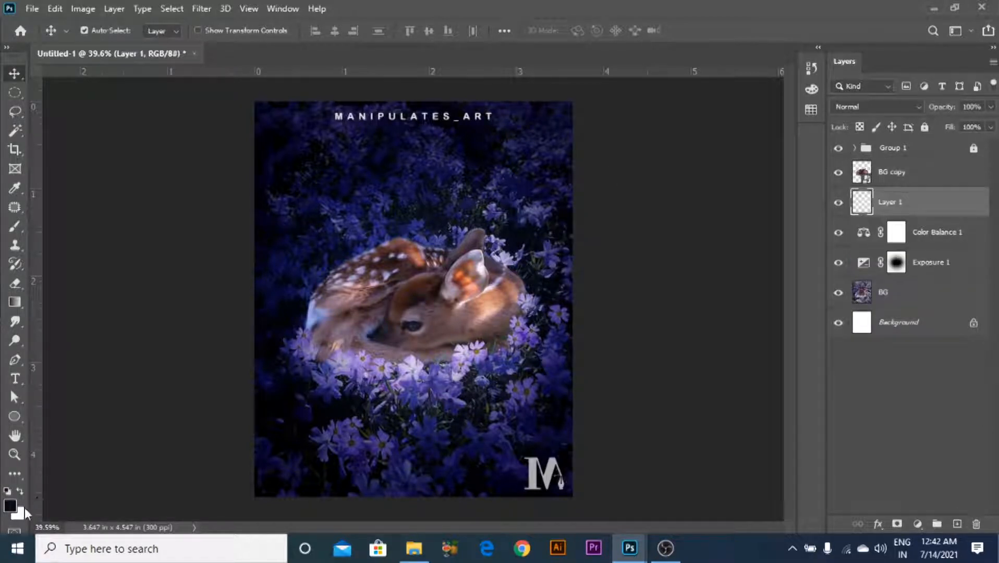
# - Set the foreground colour to light blue 5b99ff and fill the new layer with it
pyautogui.click(10, 505)
pyautogui.write('5897ff')
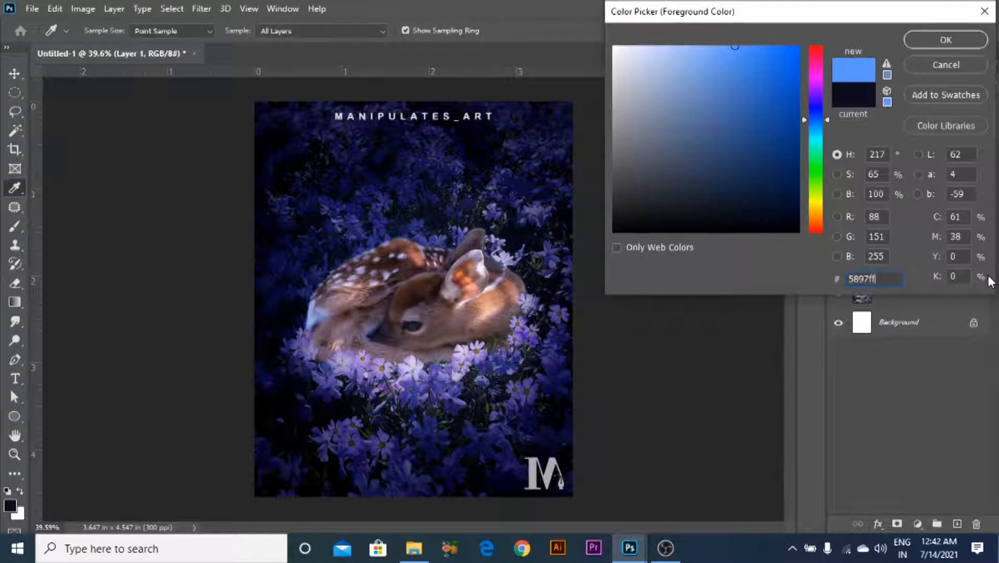
pyautogui.moveTo(734, 46); pyautogui.dragTo(733, 42)
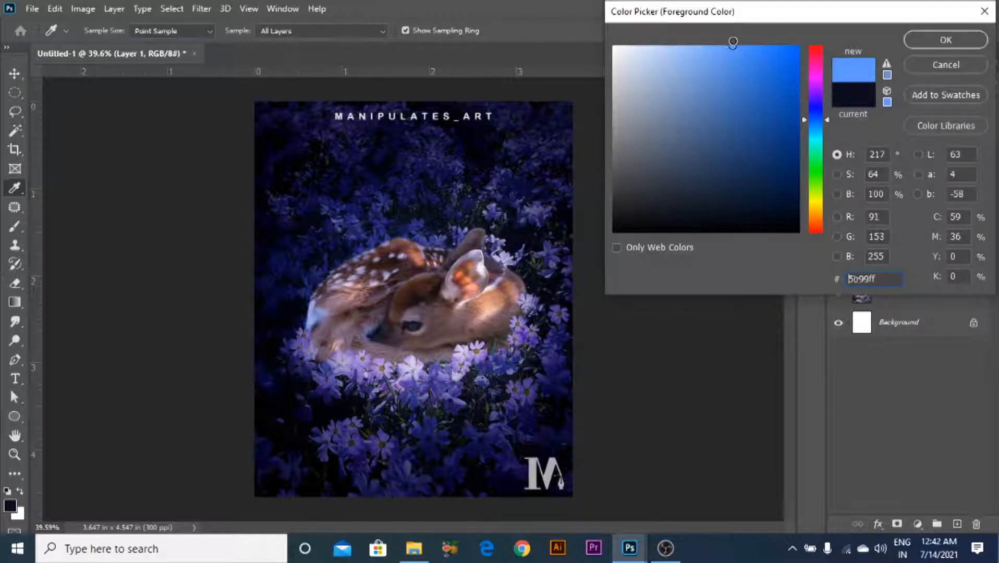
pyautogui.click(935, 39)
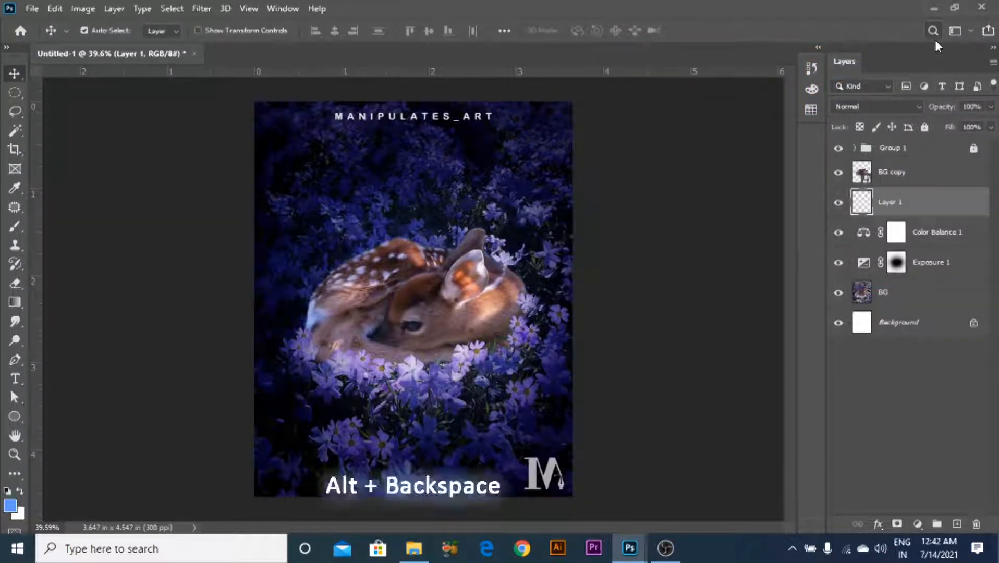
pyautogui.hotkey('alt', 'BackSpace')
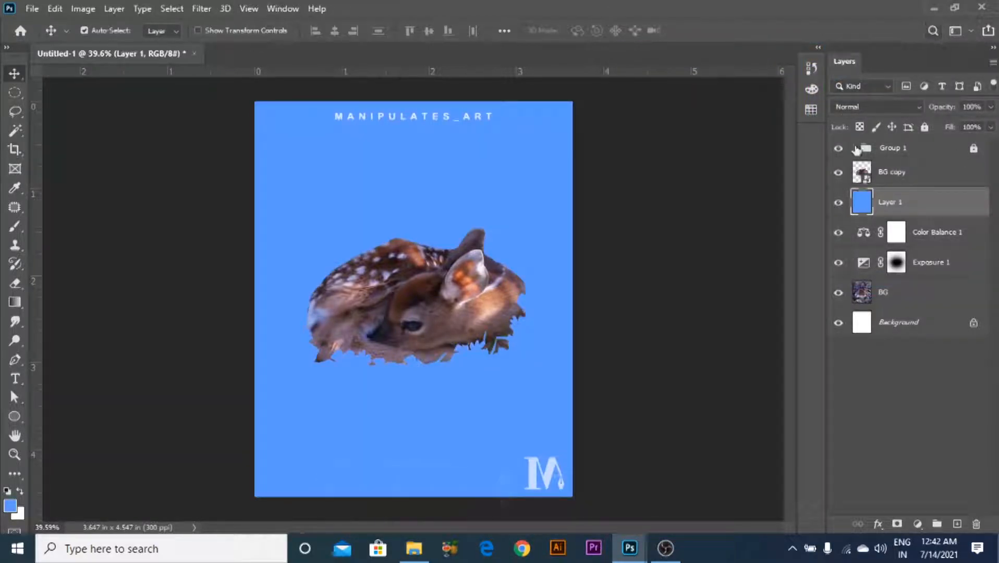
# - Set the light blue fill layer to Color Dodge at 13% opacity and compare the image with and without it
pyautogui.click(846, 107)
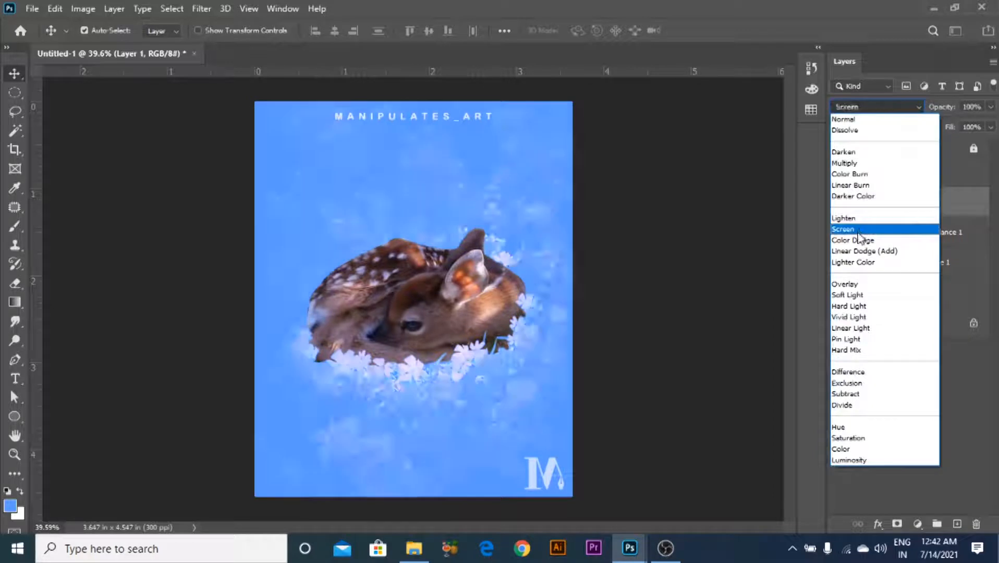
pyautogui.click(858, 241)
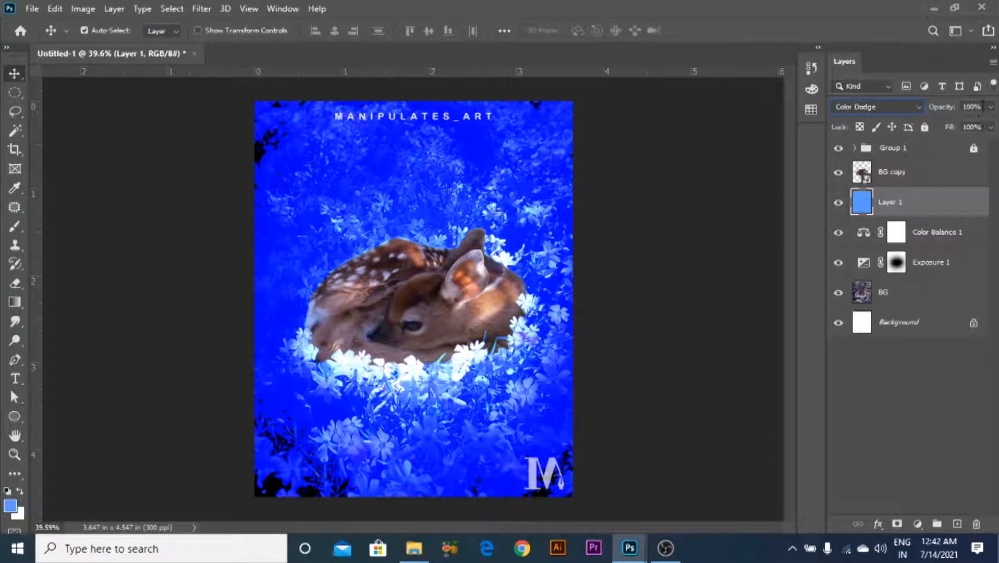
pyautogui.write('13')
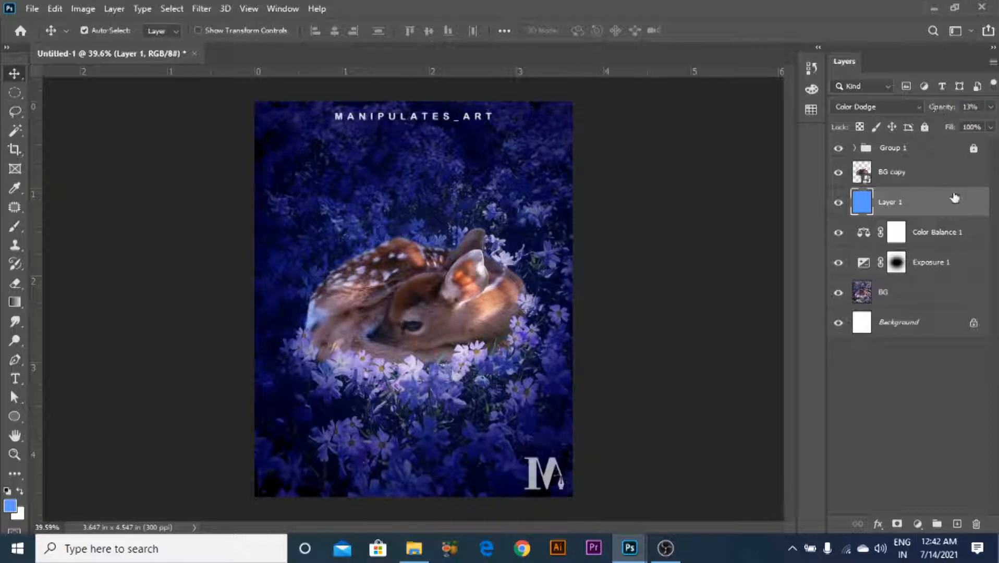
pyautogui.click(839, 205)
pyautogui.click(839, 205)
pyautogui.scroll(-2, 580, 295)
pyautogui.scroll(3, 581, 295)
pyautogui.scroll(-2, 577, 295)
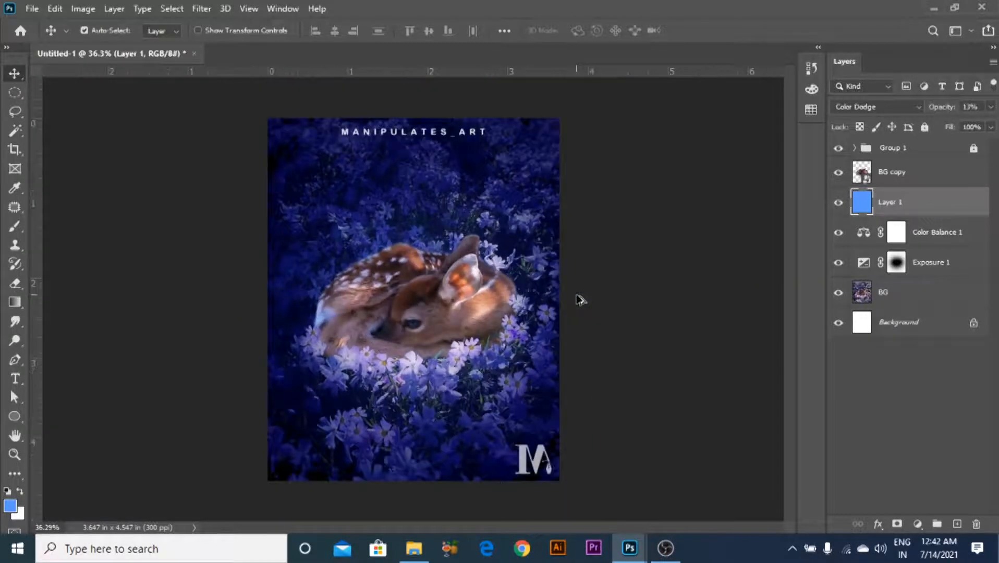
# - Duplicate the fawn cutout layer BG copy and set the duplicate's blend mode to Screen
pyautogui.scroll(1, 468, 292)
pyautogui.scroll(1, 470, 313)
pyautogui.click(469, 323)
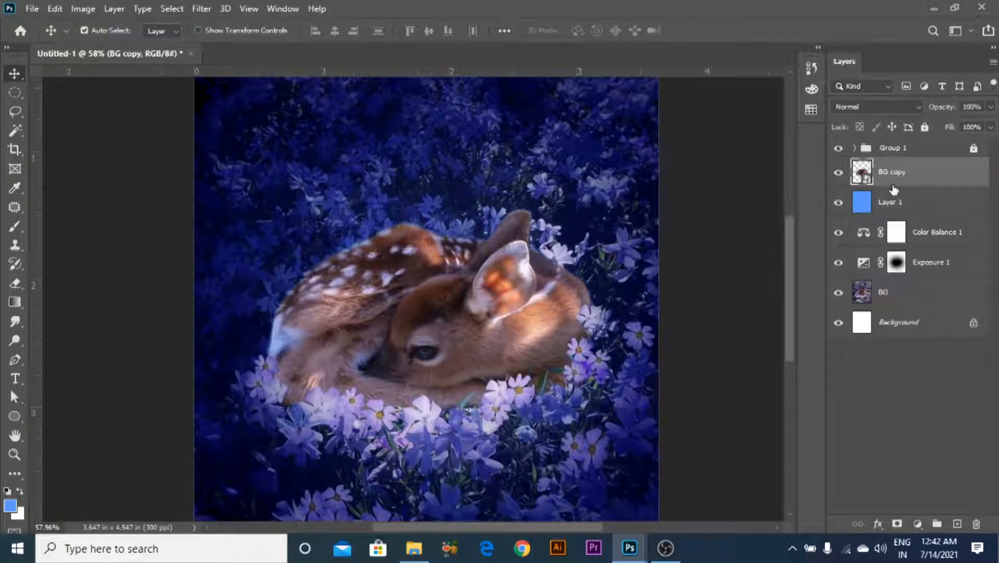
pyautogui.scroll(-2, 530, 292)
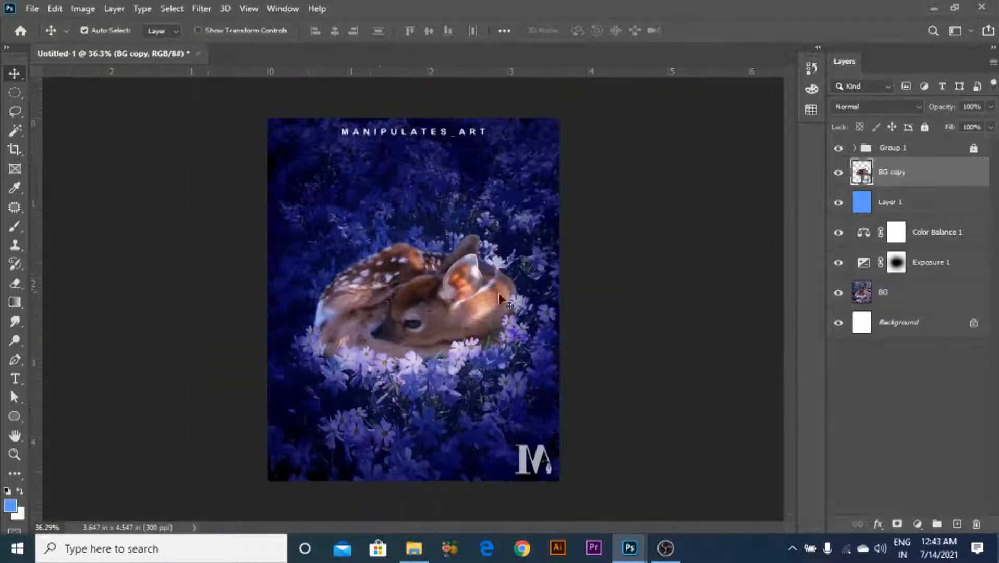
pyautogui.scroll(2, 394, 233)
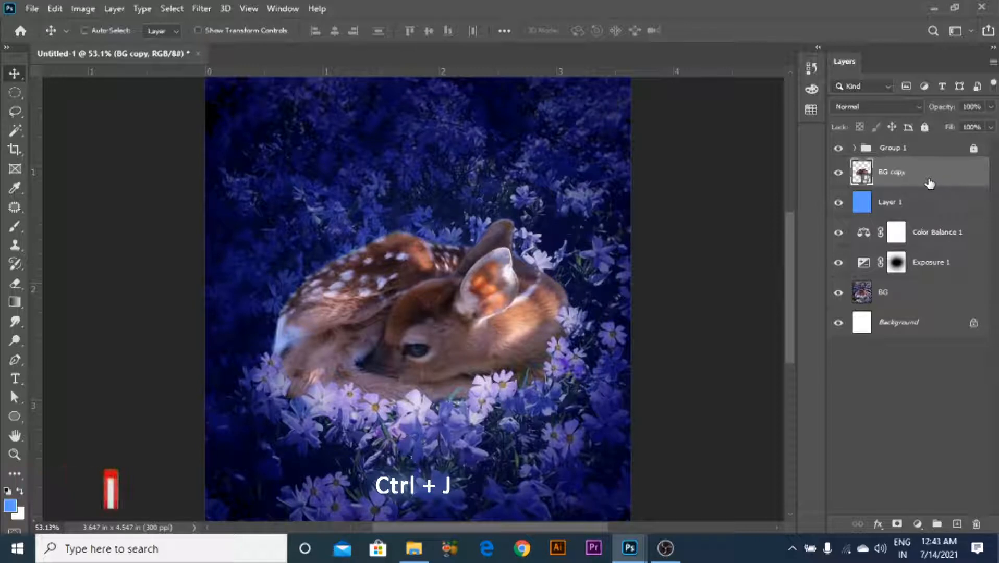
pyautogui.hotkey('ctrl', 'j')
pyautogui.click(866, 106)
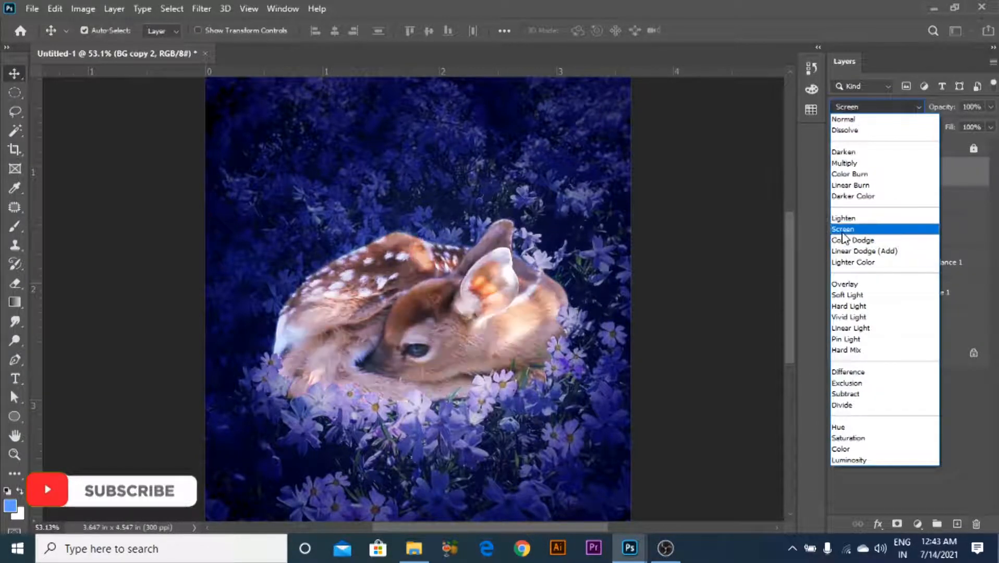
pyautogui.click(844, 232)
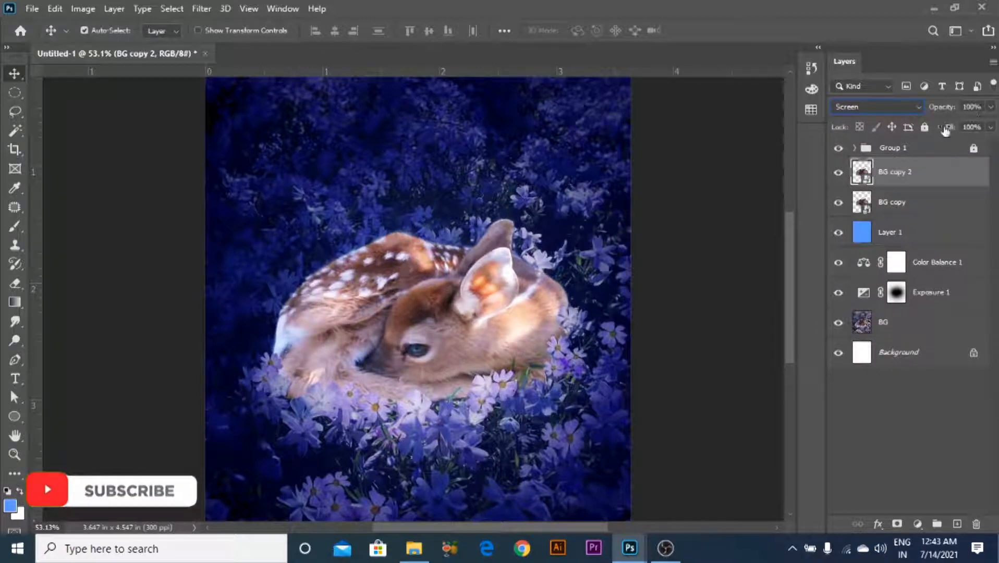
# - Group the two fawn cutout layers and enable an Outer Glow layer style on the group
pyautogui.keyDown('shift'); pyautogui.click(905, 213); pyautogui.keyUp('shift')
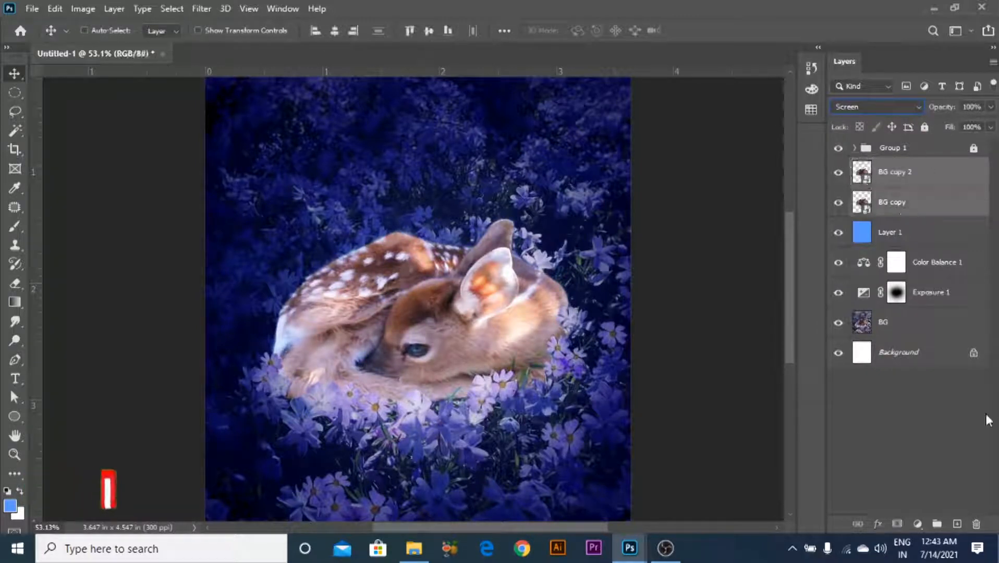
pyautogui.click(938, 525)
pyautogui.scroll(-2, 356, 246)
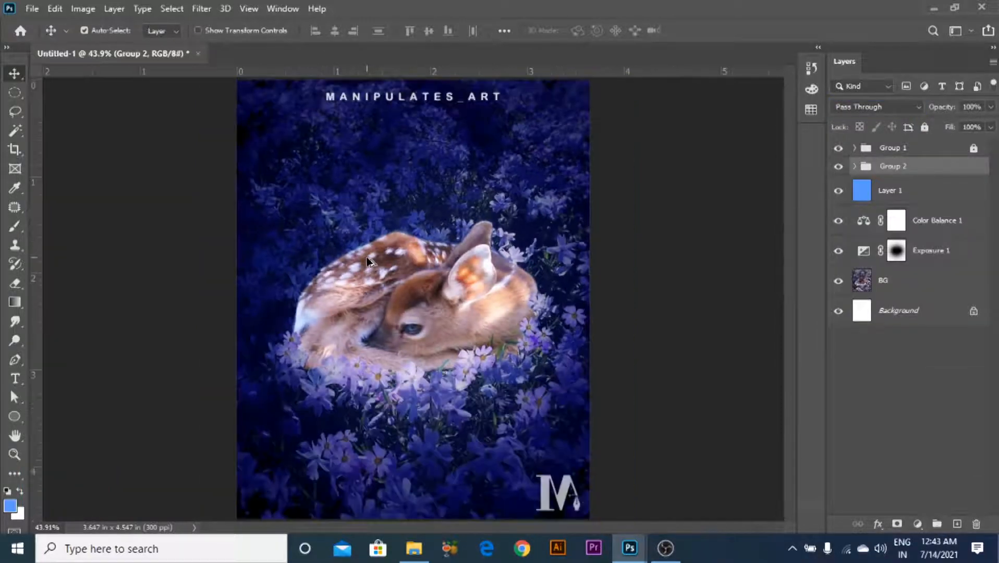
pyautogui.doubleClick(938, 175)
pyautogui.moveTo(631, 60); pyautogui.dragTo(833, 48)
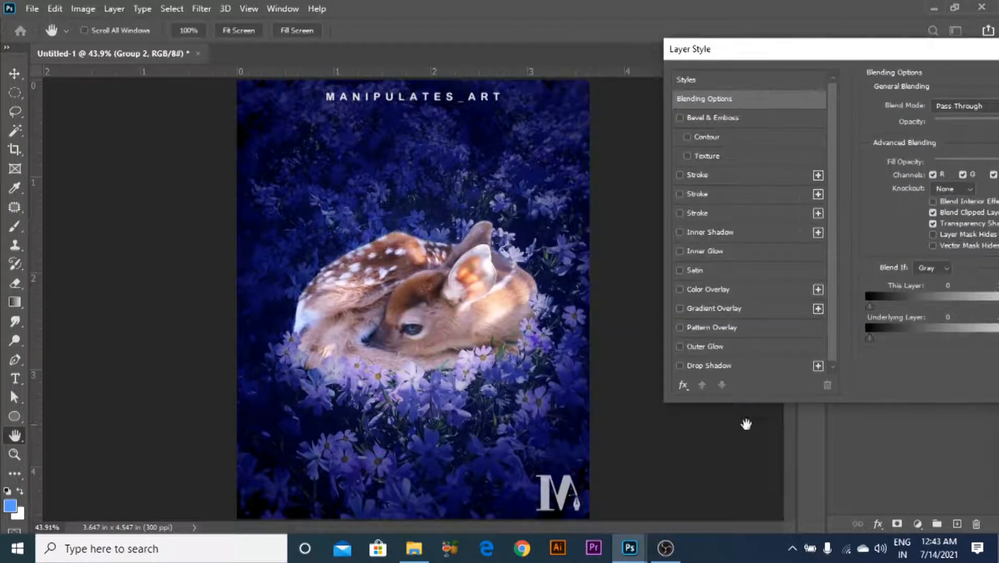
pyautogui.click(706, 344)
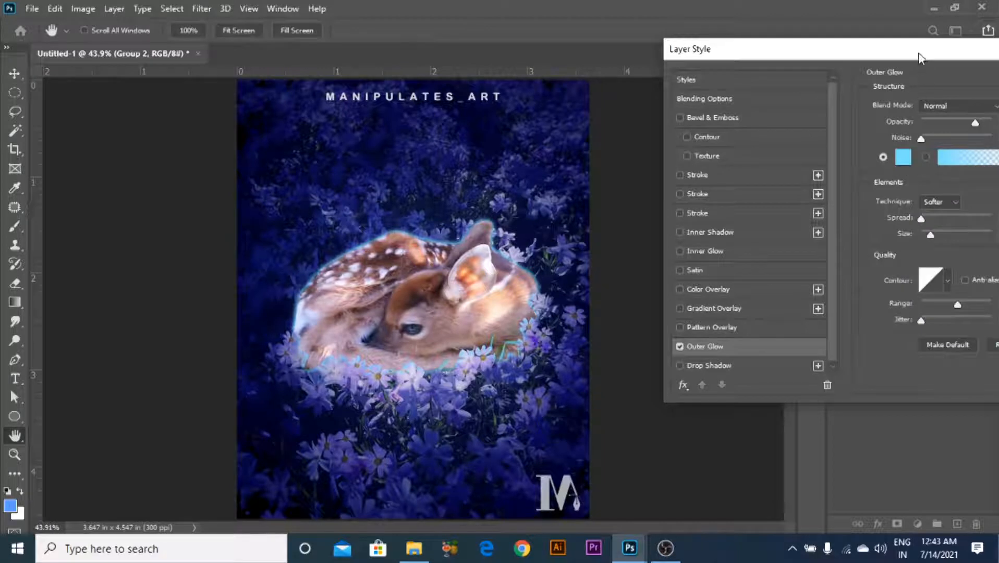
# - Change the outer glow colour to a very pale, nearly white blue
pyautogui.moveTo(919, 59); pyautogui.dragTo(752, 73)
pyautogui.click(738, 182)
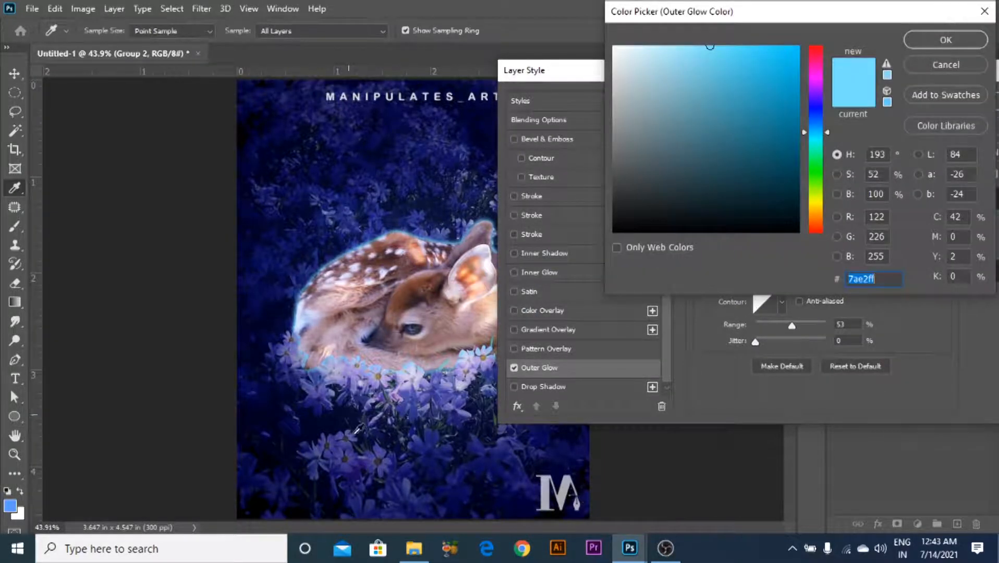
pyautogui.click(375, 454)
pyautogui.moveTo(695, 62)
pyautogui.mouseDown()
pyautogui.moveTo(677, 56)
pyautogui.moveTo(702, 45)
pyautogui.mouseUp()
pyautogui.moveTo(822, 118); pyautogui.dragTo(817, 121)
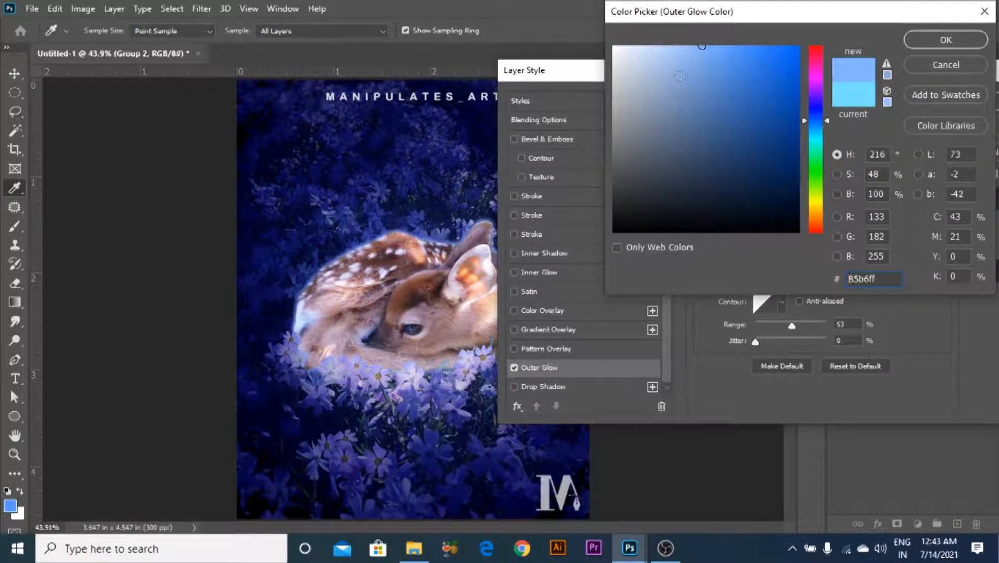
pyautogui.moveTo(680, 75); pyautogui.dragTo(679, 45)
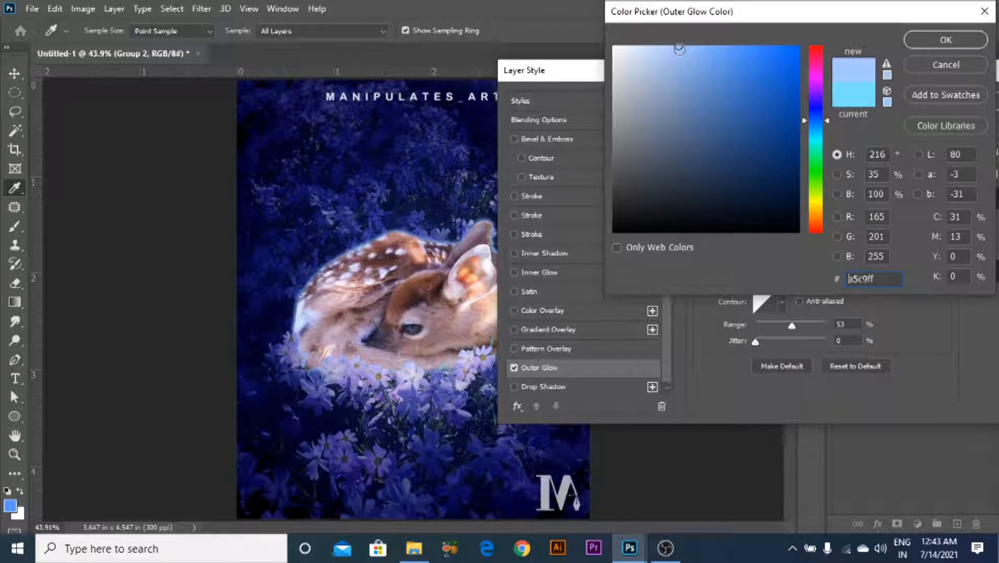
pyautogui.moveTo(678, 51); pyautogui.dragTo(628, 46)
pyautogui.click(954, 37)
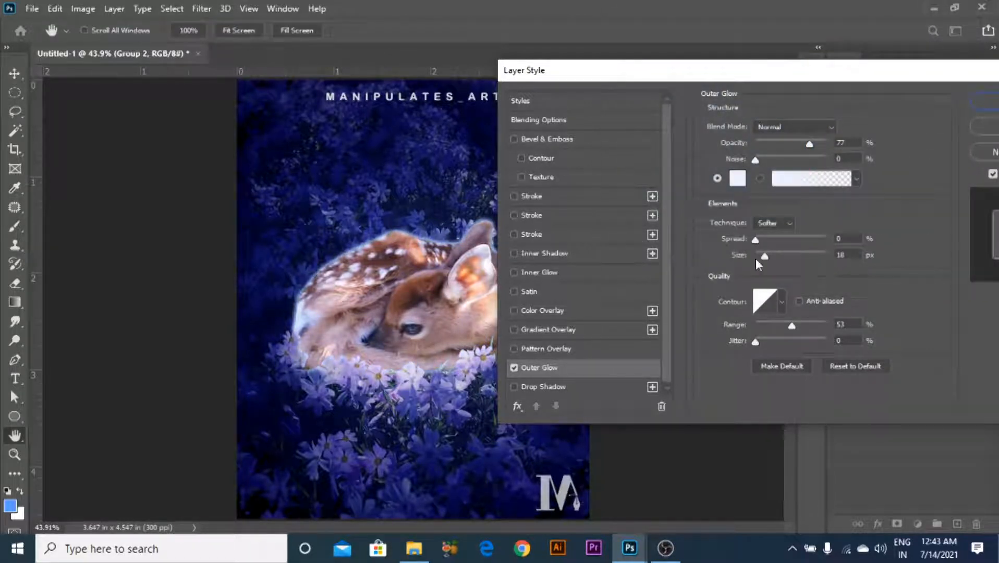
# - Set the outer glow to Screen blend mode, 100% opacity and 27 px size, and apply the layer style
pyautogui.moveTo(771, 254); pyautogui.dragTo(768, 252)
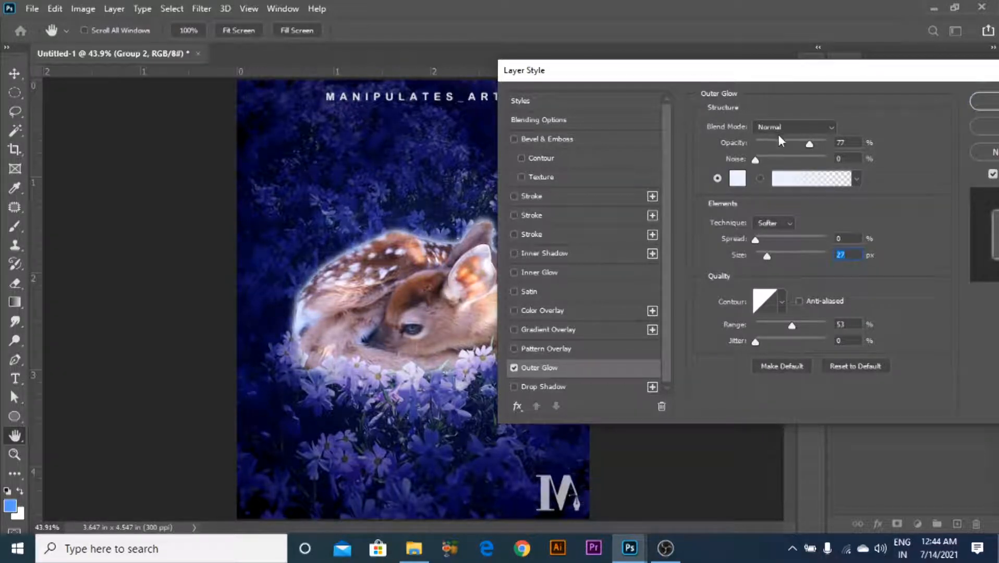
pyautogui.moveTo(810, 143); pyautogui.dragTo(827, 143)
pyautogui.click(780, 127)
pyautogui.click(769, 254)
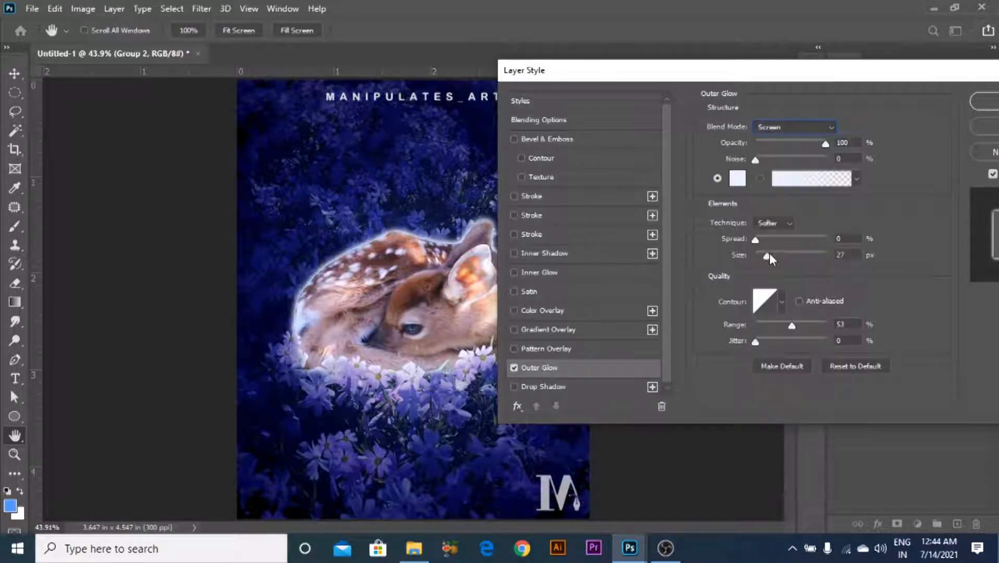
pyautogui.moveTo(792, 326)
pyautogui.mouseDown()
pyautogui.moveTo(805, 323)
pyautogui.moveTo(792, 325)
pyautogui.mouseUp()
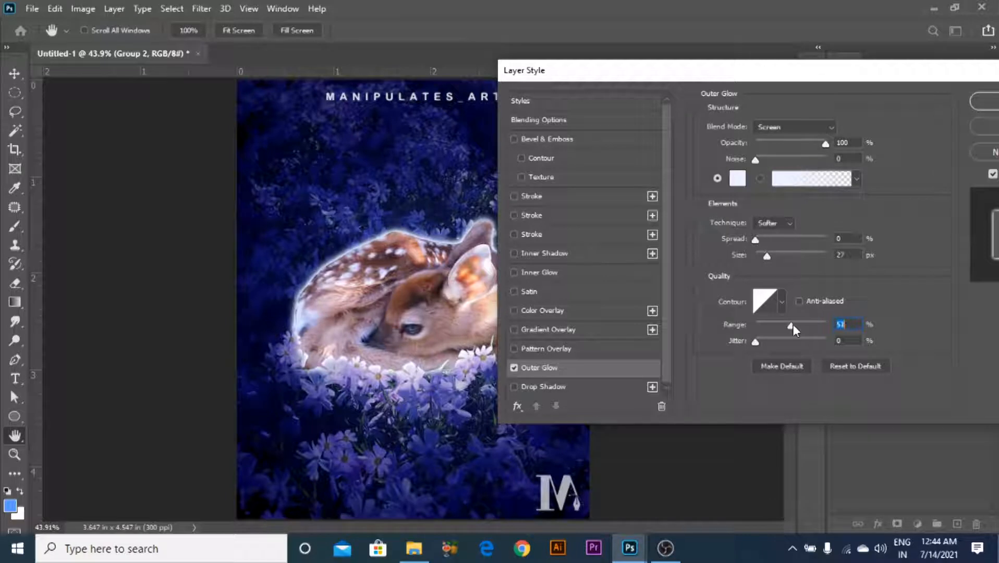
pyautogui.click(985, 102)
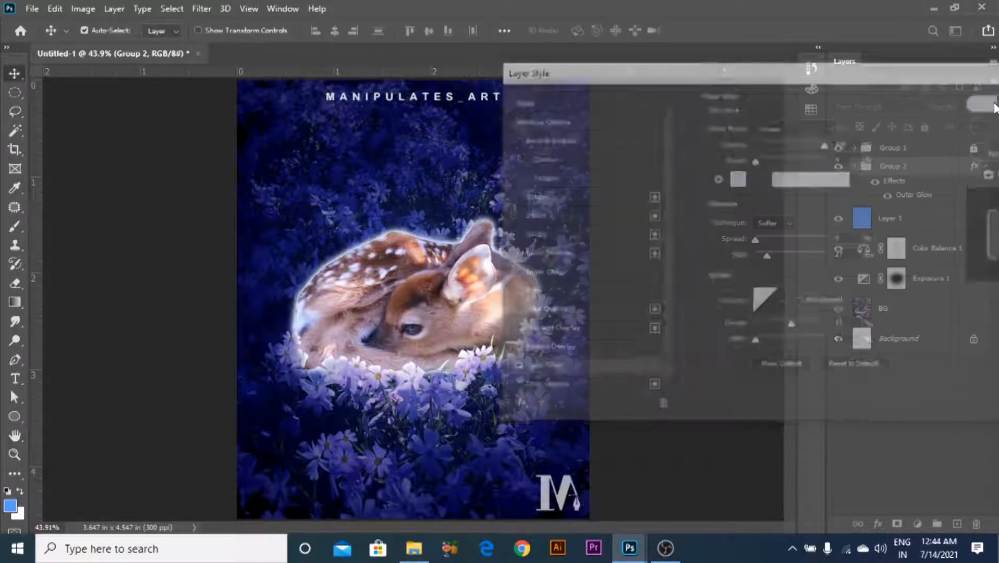
# - Duplicate the Screen-mode fawn layer BG copy 2 inside Group 2 and set the duplicate's opacity to 13%
pyautogui.scroll(-3, 563, 268)
pyautogui.scroll(17, 511, 271)
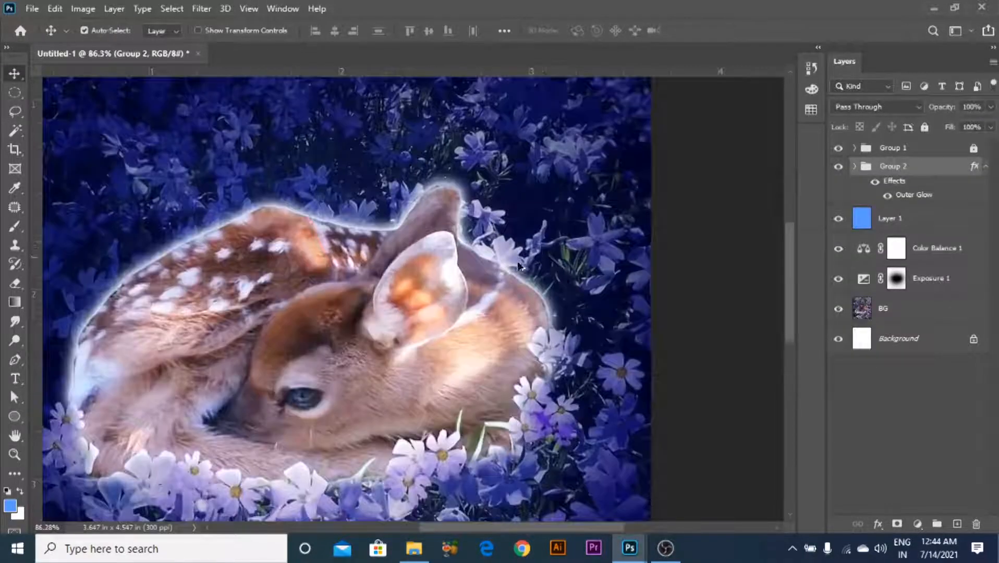
pyautogui.scroll(-15, 514, 260)
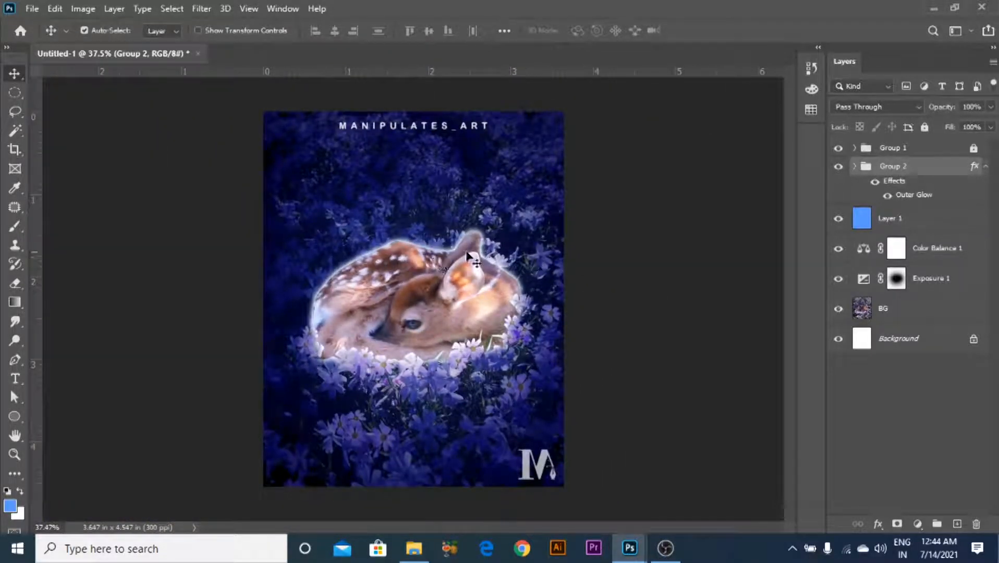
pyautogui.click(854, 167)
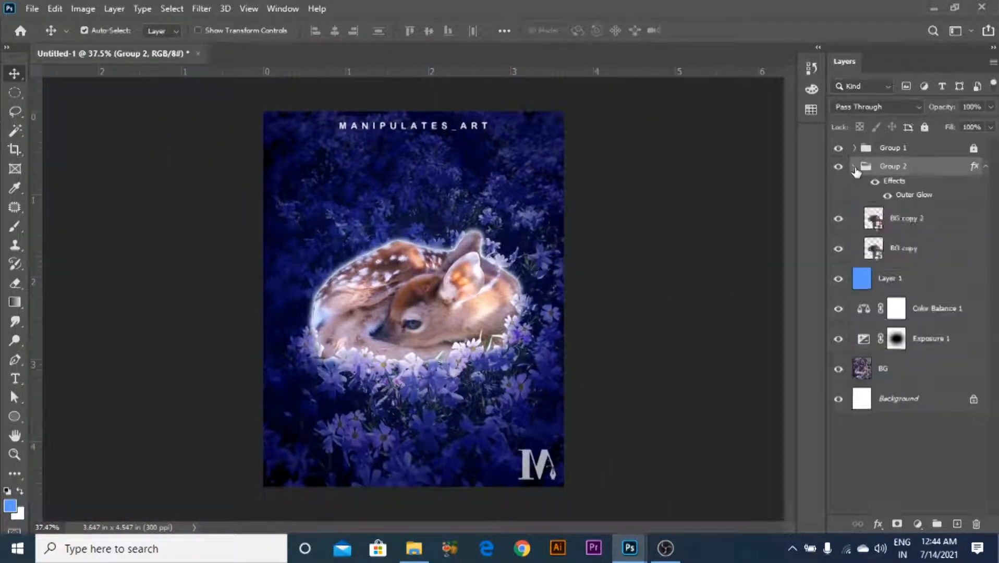
pyautogui.click(932, 232)
pyautogui.hotkey('ctrl', 'j')
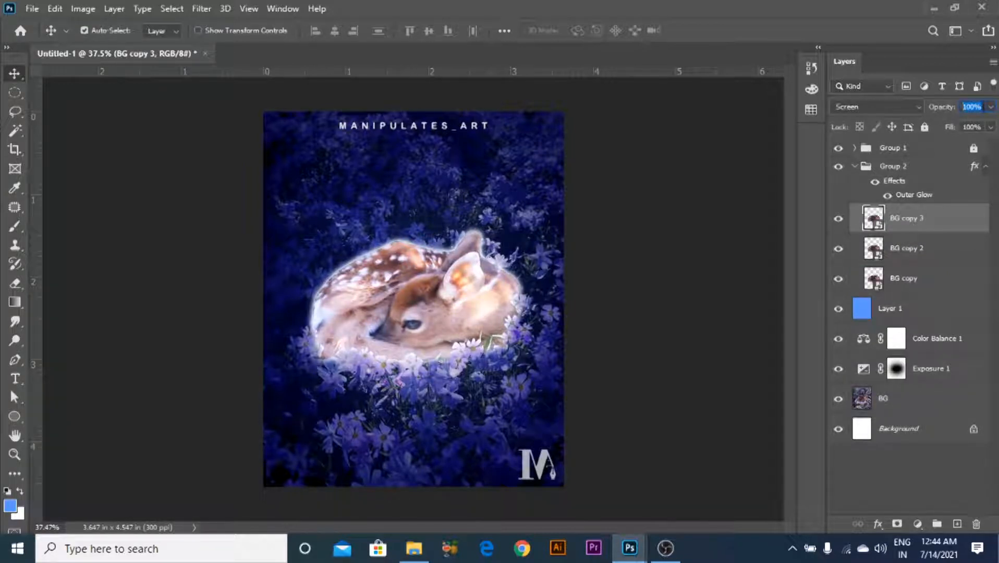
pyautogui.write('13')
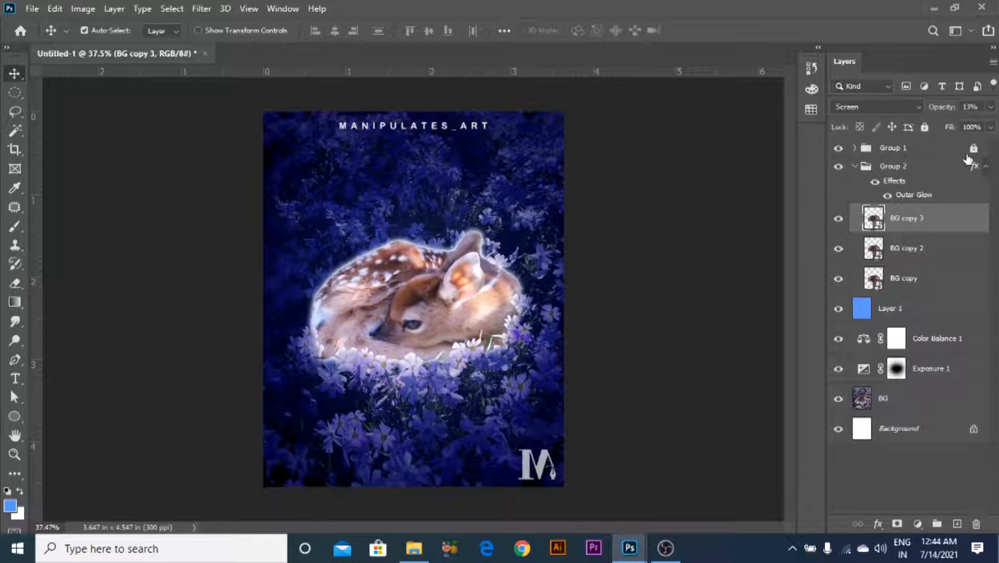
pyautogui.click(856, 167)
# - Add a Color Balance adjustment layer above Group 2 and clip it to the group
pyautogui.click(918, 524)
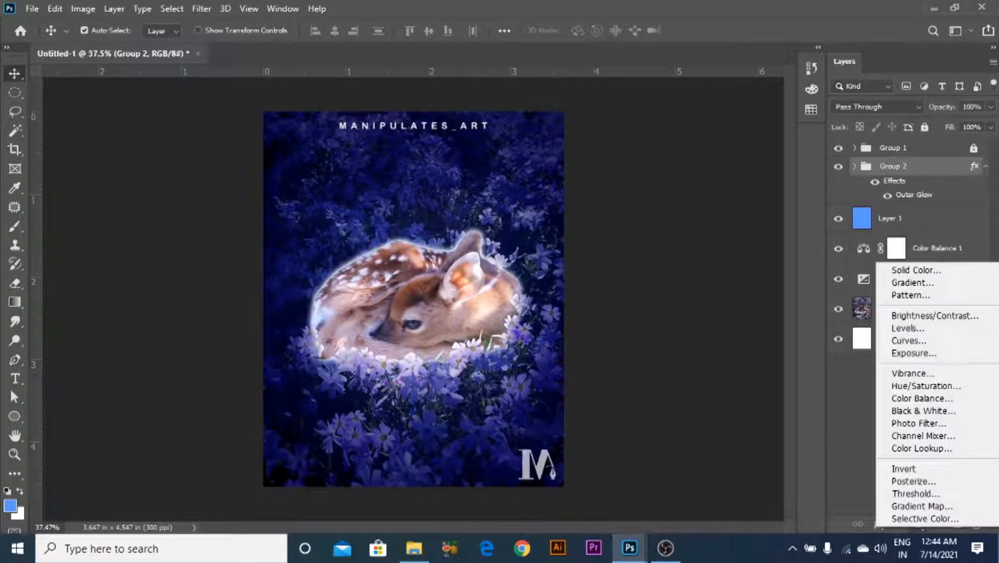
pyautogui.click(925, 399)
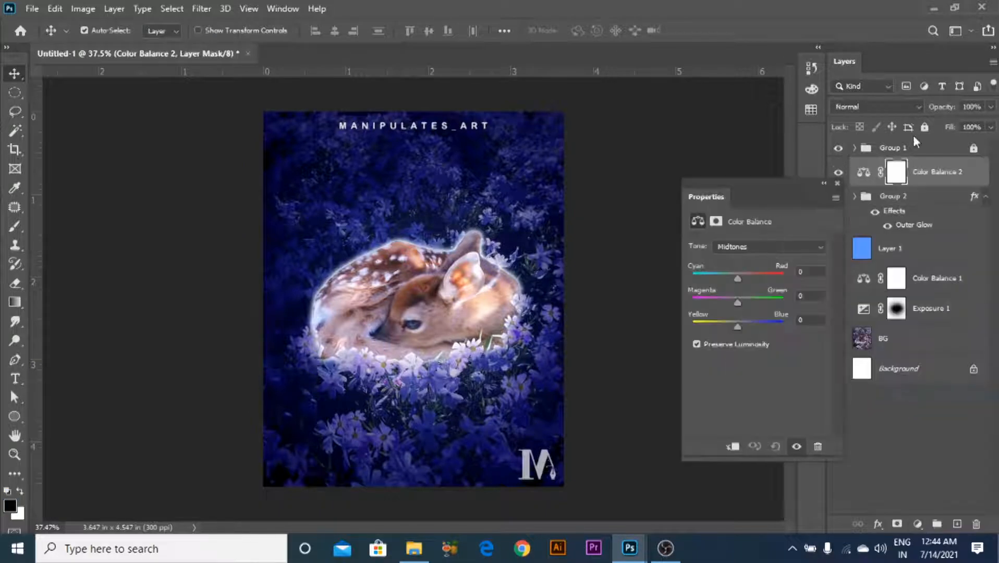
pyautogui.click(925, 205)
pyautogui.click(929, 182)
pyautogui.keyDown('alt'); pyautogui.click(931, 182); pyautogui.keyUp('alt')
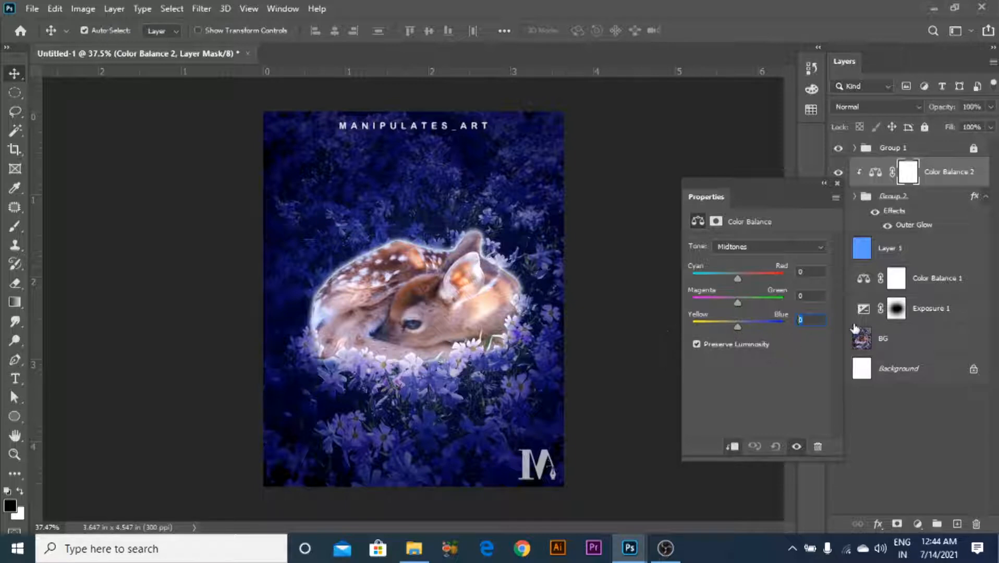
# - Set the clipped Color Balance midtones to -43 Cyan/Red and +43 Yellow/Blue
pyautogui.write('3')
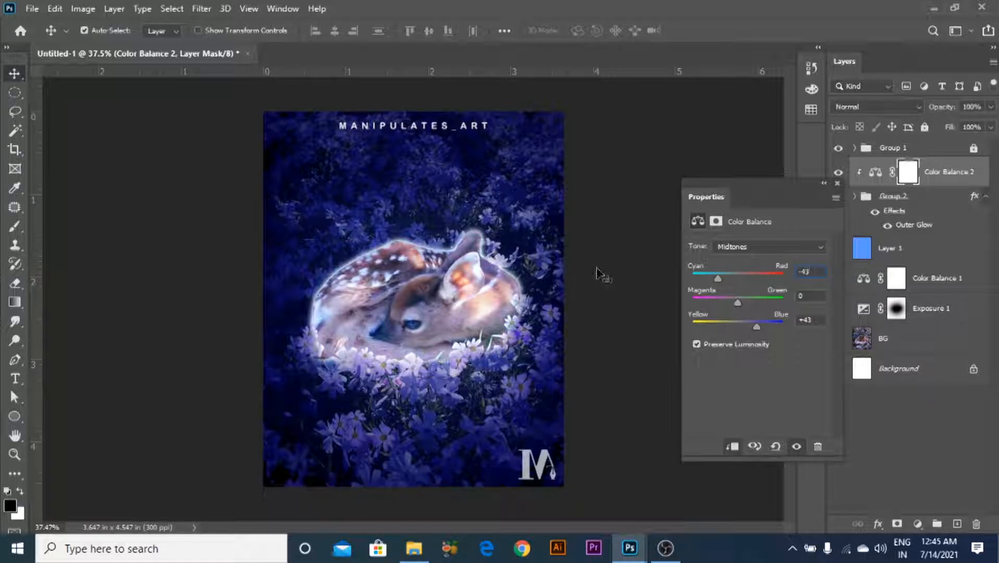
pyautogui.click(837, 184)
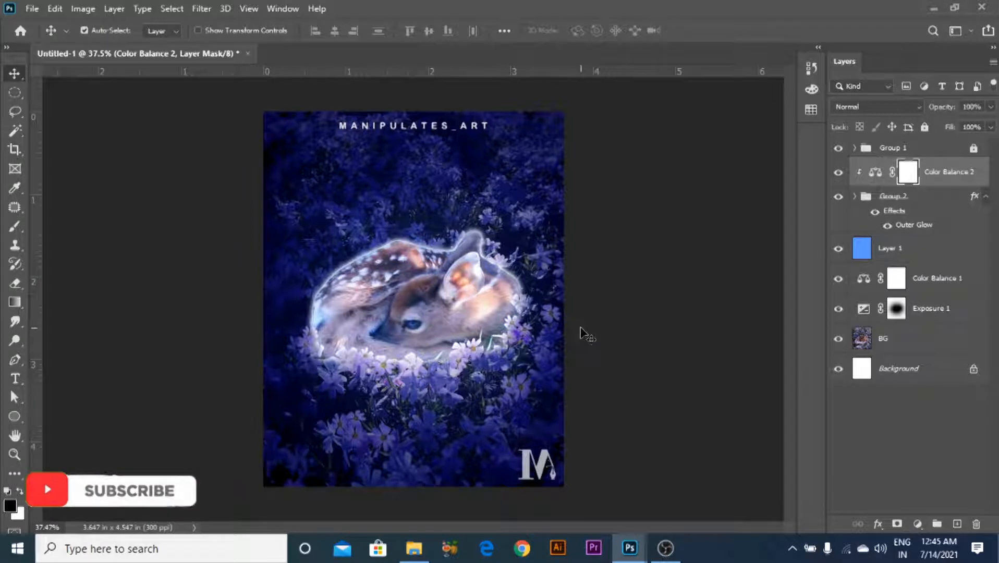
pyautogui.click(581, 334)
pyautogui.scroll(2, 415, 280)
pyautogui.scroll(-2, 415, 279)
# - Add a new layer above Layer 1 and paint one soft blue 900 px brush dab over the fawn
pyautogui.click(909, 255)
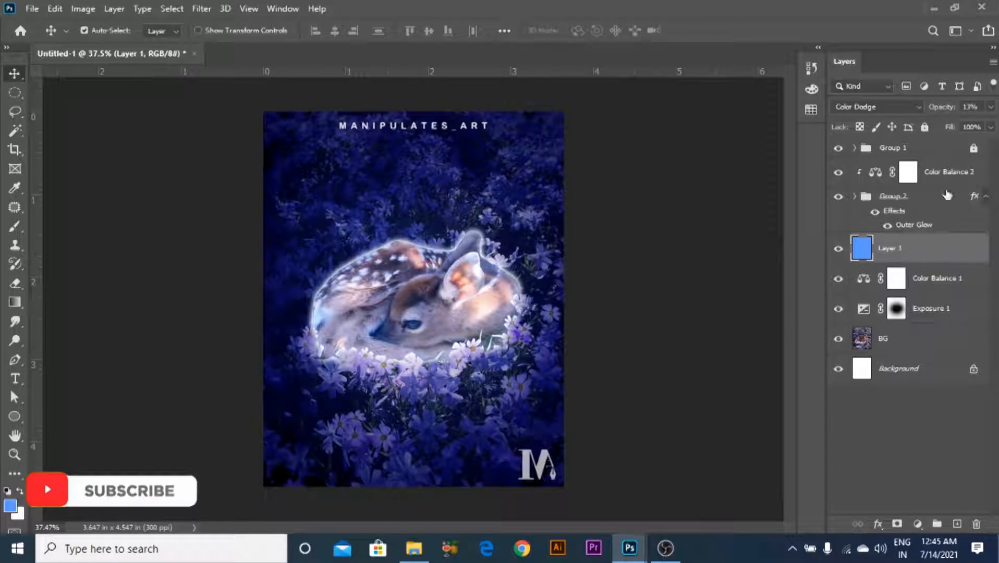
pyautogui.click(958, 525)
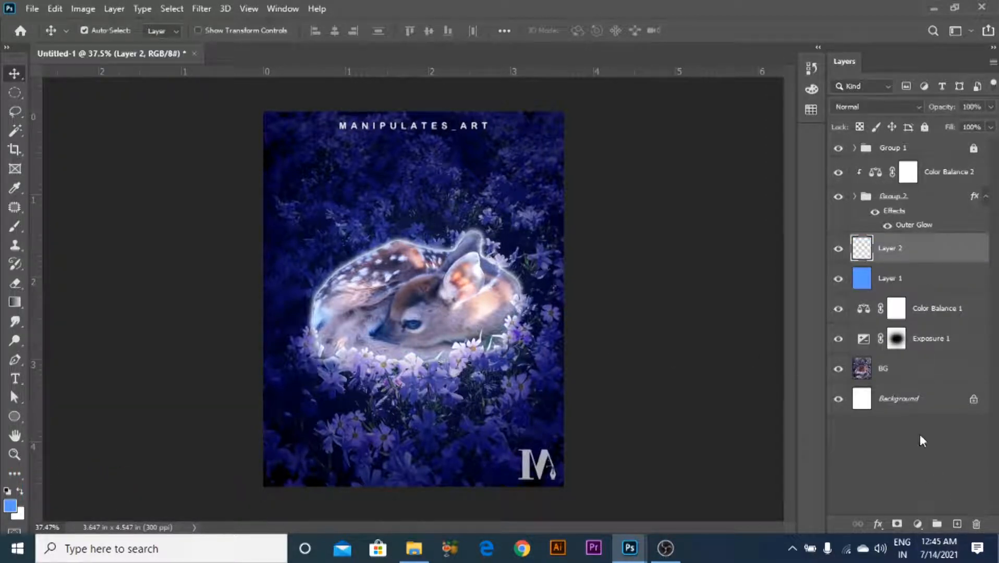
pyautogui.click(14, 227)
pyautogui.click(20, 491)
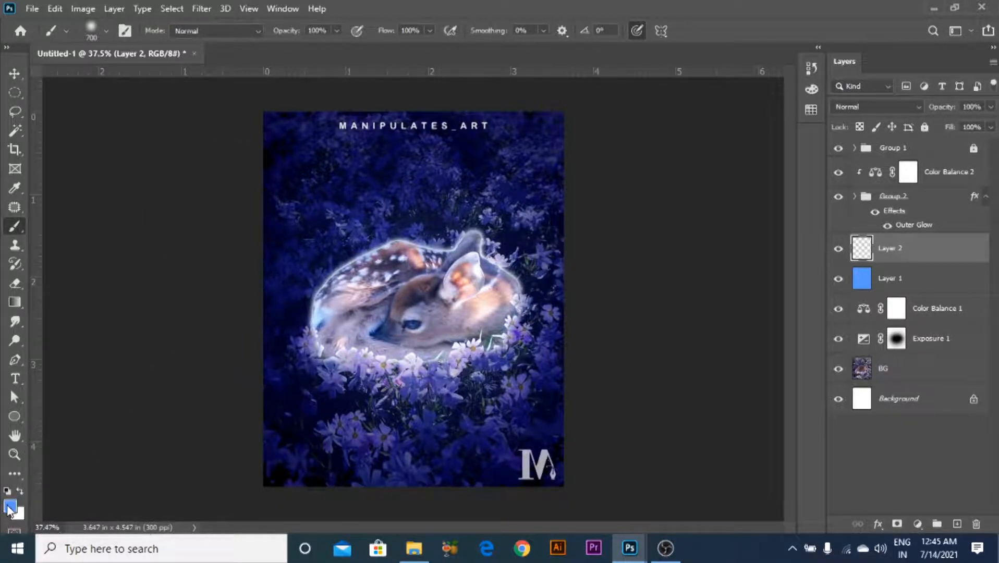
pyautogui.press(']')
pyautogui.press(']')
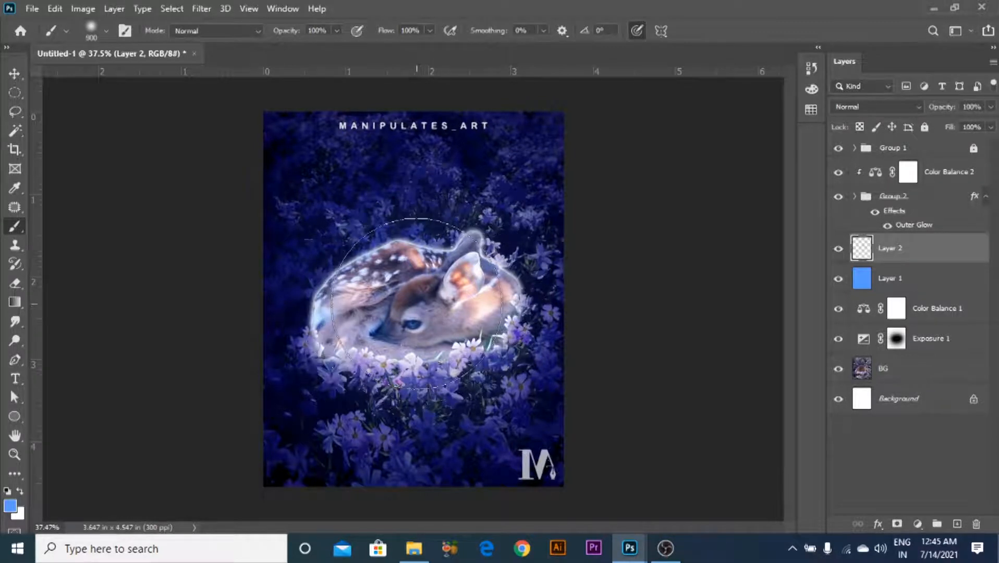
pyautogui.click(416, 304)
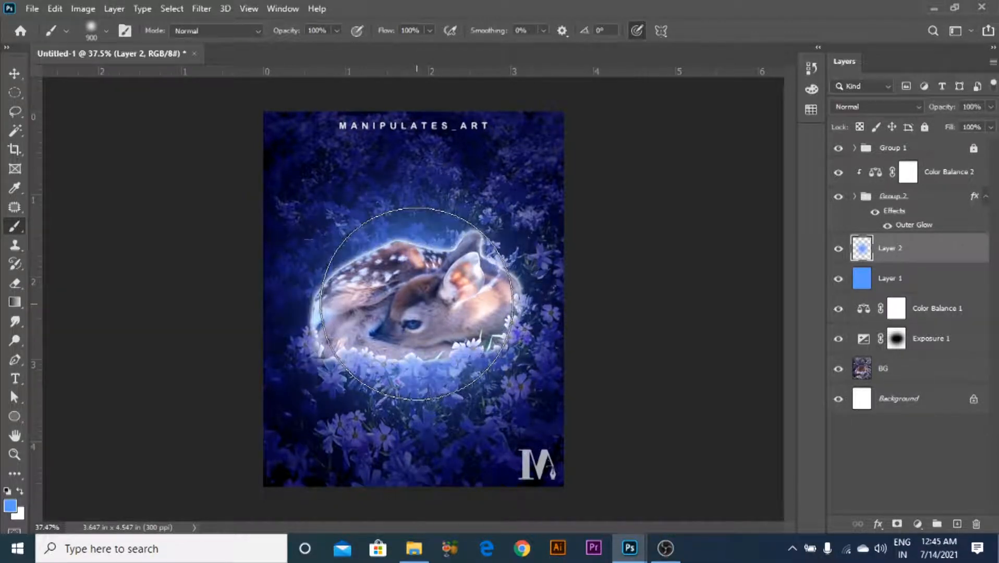
# - Set the blend mode of the blue glow layer, Layer 2, to Color Dodge
pyautogui.press('v')
pyautogui.keyDown('ctrl'); pyautogui.click(879, 249); pyautogui.keyUp('ctrl')
pyautogui.click(869, 262)
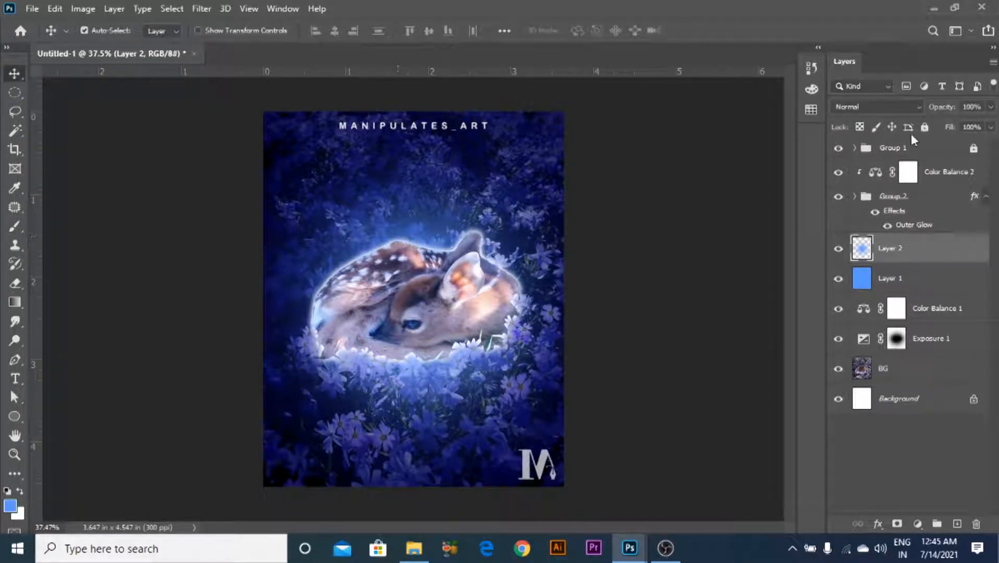
pyautogui.click(882, 110)
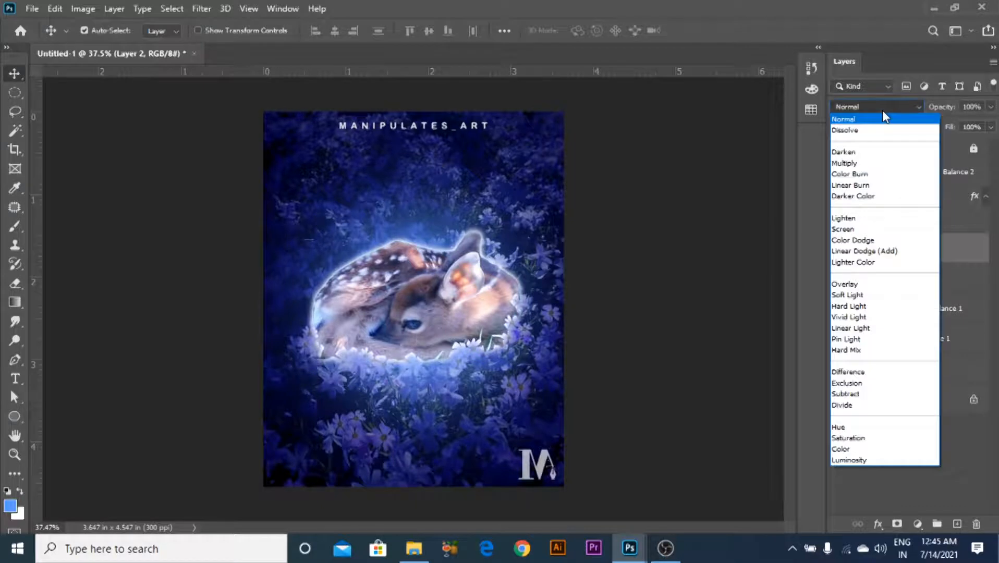
pyautogui.click(861, 241)
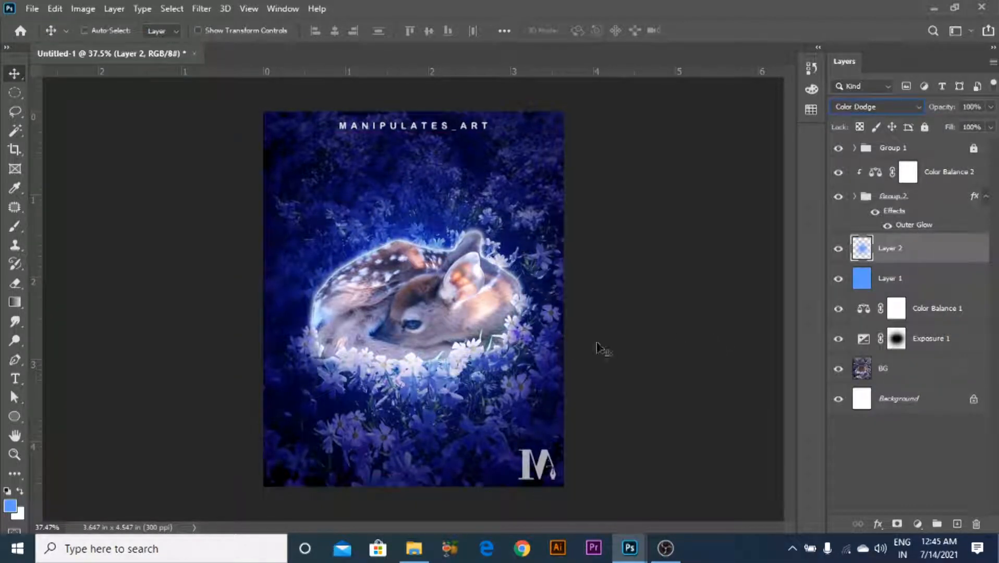
# - Transform Layer 2's glow to about 103% width and 62% height, centre it around the fawn, and apply
pyautogui.hotkey('ctrl', 't')
pyautogui.moveTo(416, 488); pyautogui.dragTo(416, 274)
pyautogui.moveTo(454, 199); pyautogui.dragTo(463, 309)
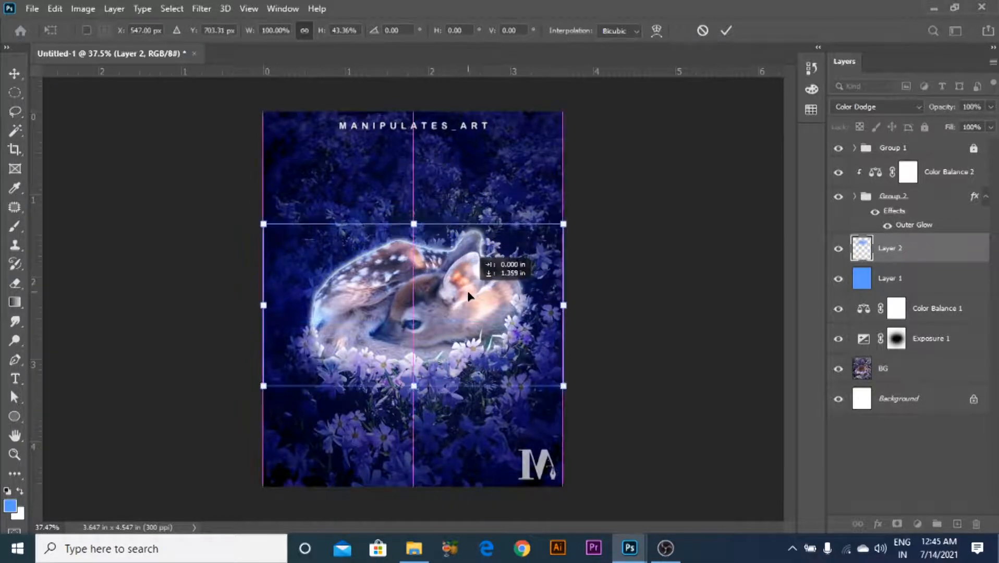
pyautogui.moveTo(414, 223); pyautogui.dragTo(420, 159)
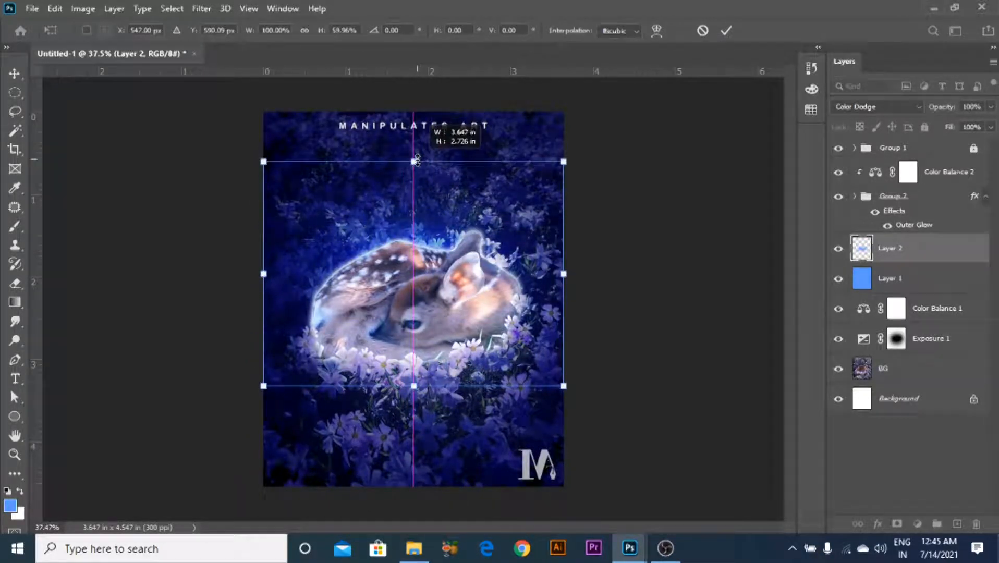
pyautogui.moveTo(475, 259); pyautogui.dragTo(475, 265)
pyautogui.moveTo(566, 159); pyautogui.dragTo(572, 166)
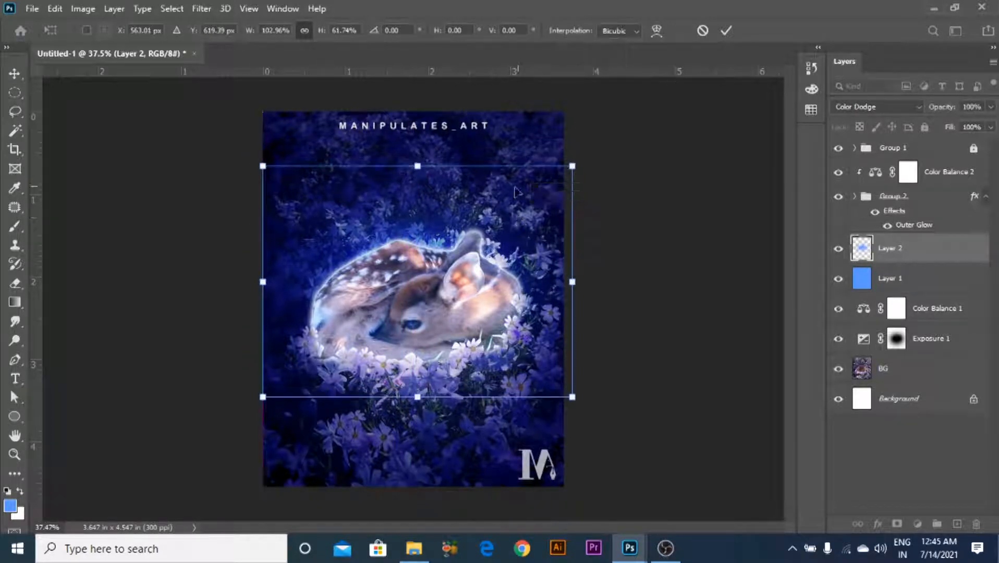
pyautogui.click(726, 31)
pyautogui.scroll(-2, 460, 300)
pyautogui.scroll(4, 485, 286)
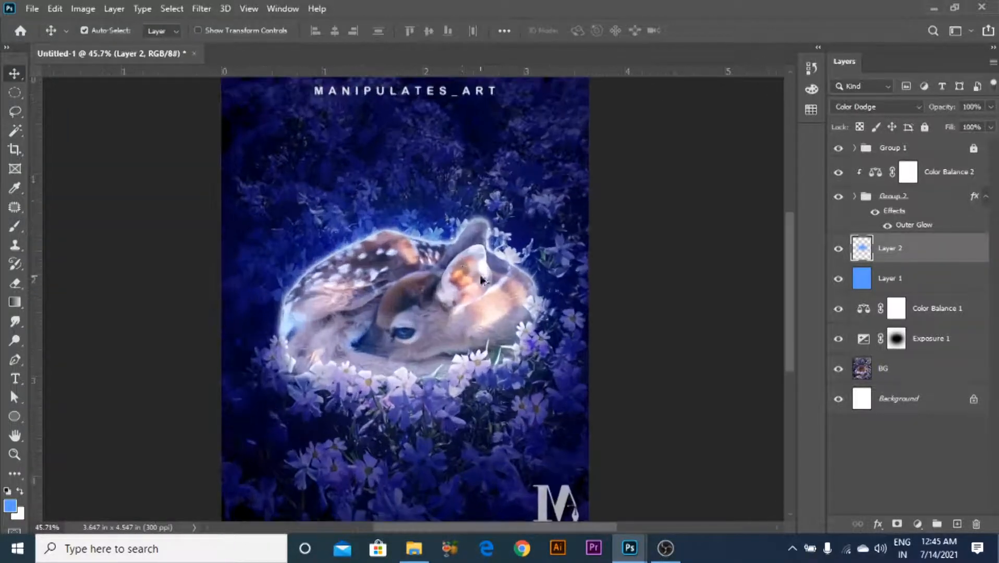
# - Scale Layer 2's glow up to about 105.72%, keep it centred on the fawn, and apply the transform
pyautogui.press('ctrl')
pyautogui.hotkey('ctrl', 't')
pyautogui.moveTo(598, 139)
pyautogui.mouseDown()
pyautogui.moveTo(618, 131)
pyautogui.moveTo(606, 136)
pyautogui.mouseUp()
pyautogui.moveTo(400, 217); pyautogui.dragTo(402, 217)
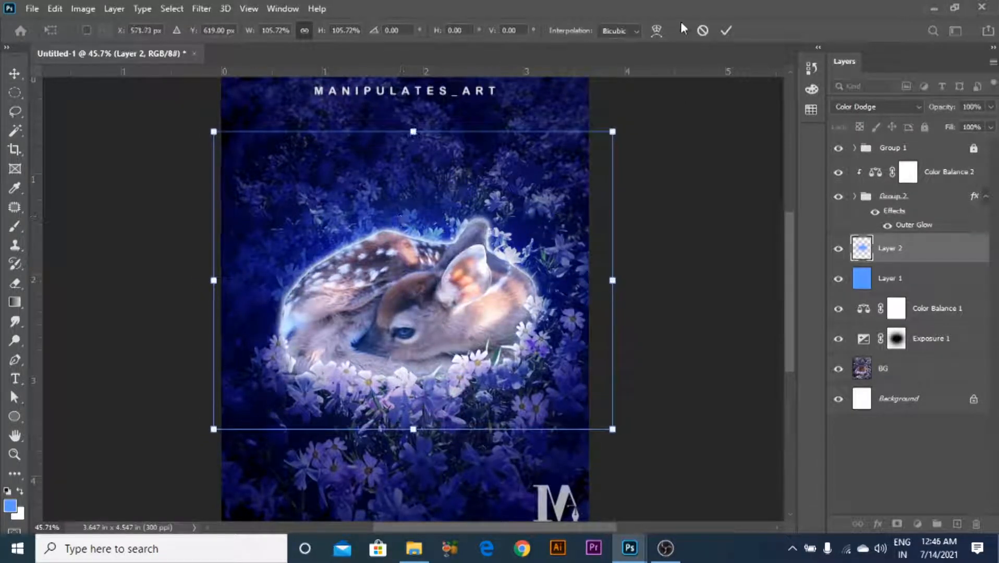
pyautogui.click(729, 31)
pyautogui.scroll(-2, 425, 282)
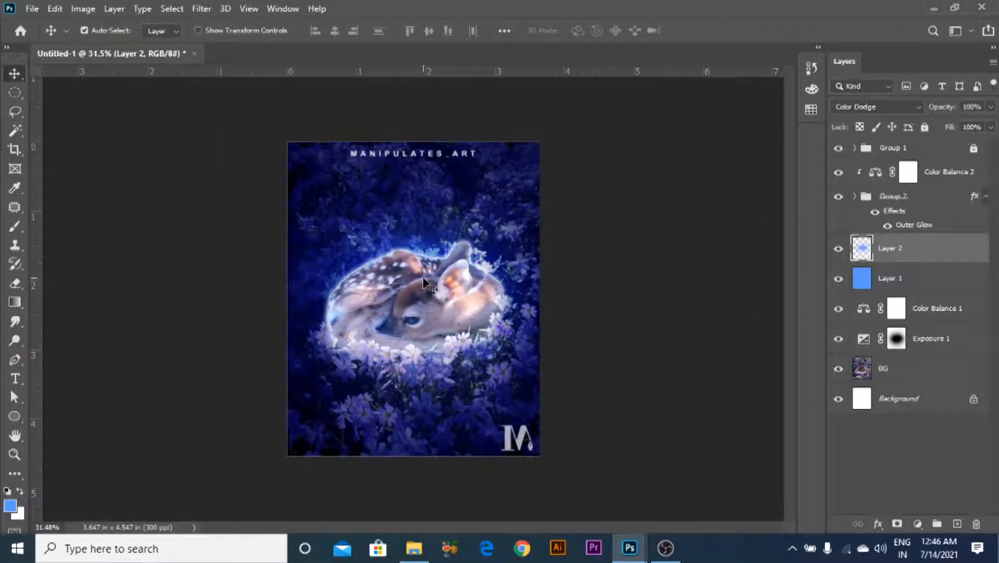
pyautogui.scroll(3, 425, 282)
pyautogui.scroll(-3, 444, 425)
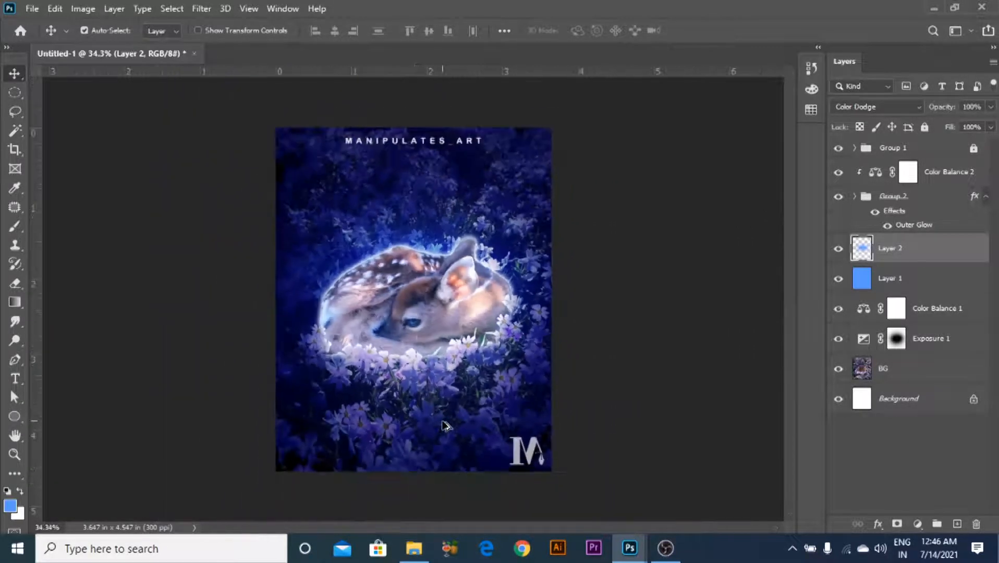
pyautogui.click(838, 198)
pyautogui.click(587, 289)
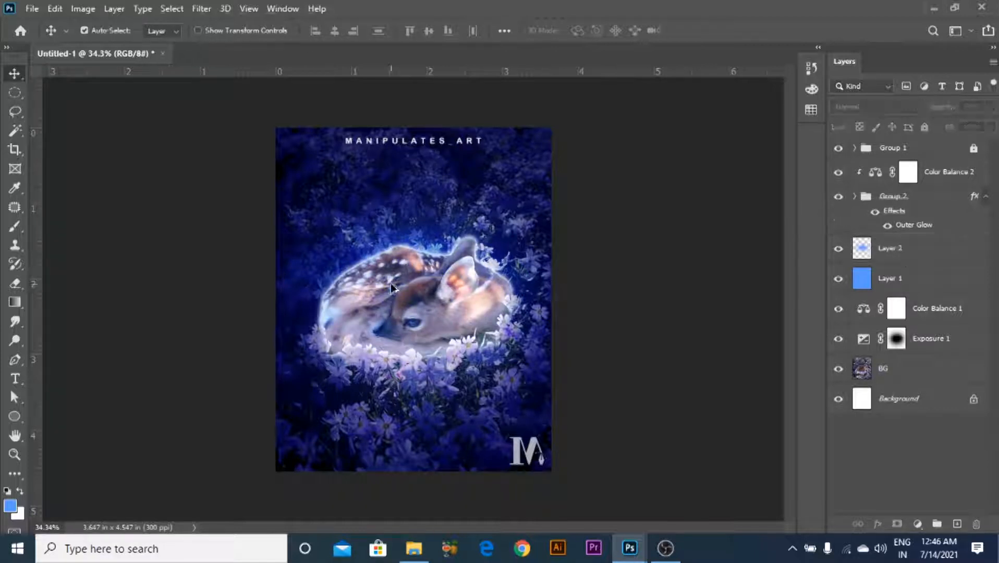
# - Add a new layer above Layer 2 and set the Brush tool's foreground colour to white, ffffff
pyautogui.scroll(2, 616, 301)
pyautogui.click(913, 259)
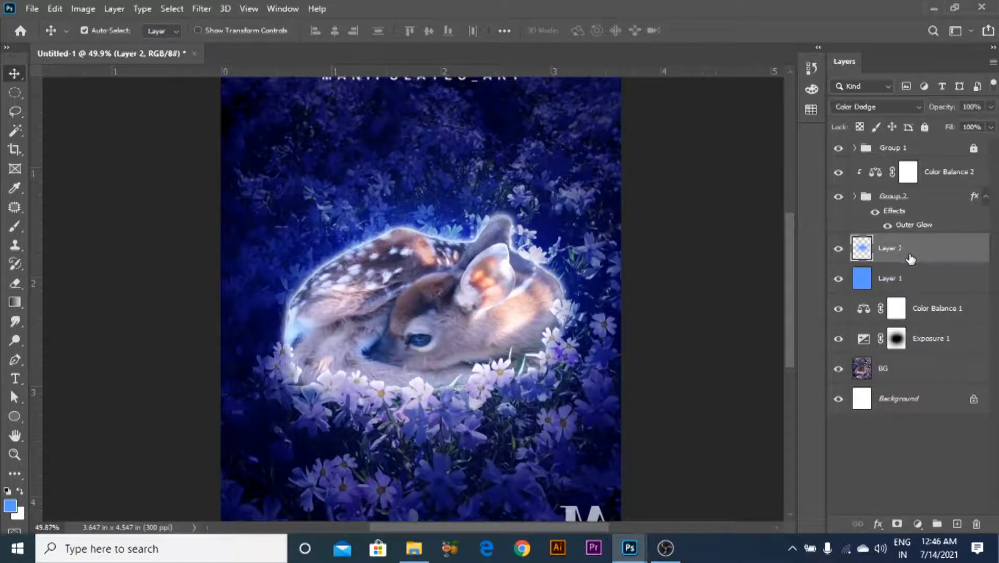
pyautogui.click(957, 525)
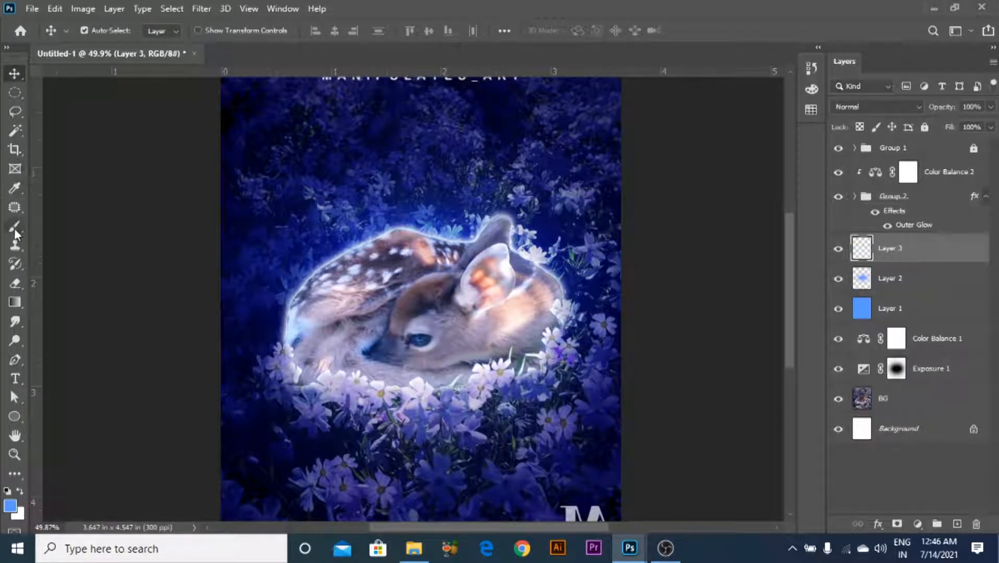
pyautogui.click(13, 506)
pyautogui.write('ffffff')
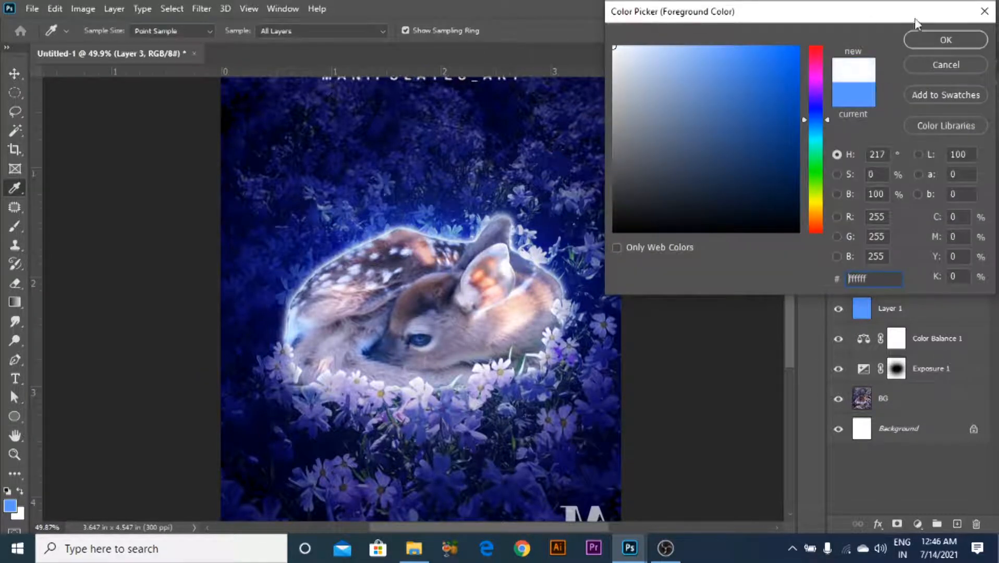
pyautogui.click(924, 44)
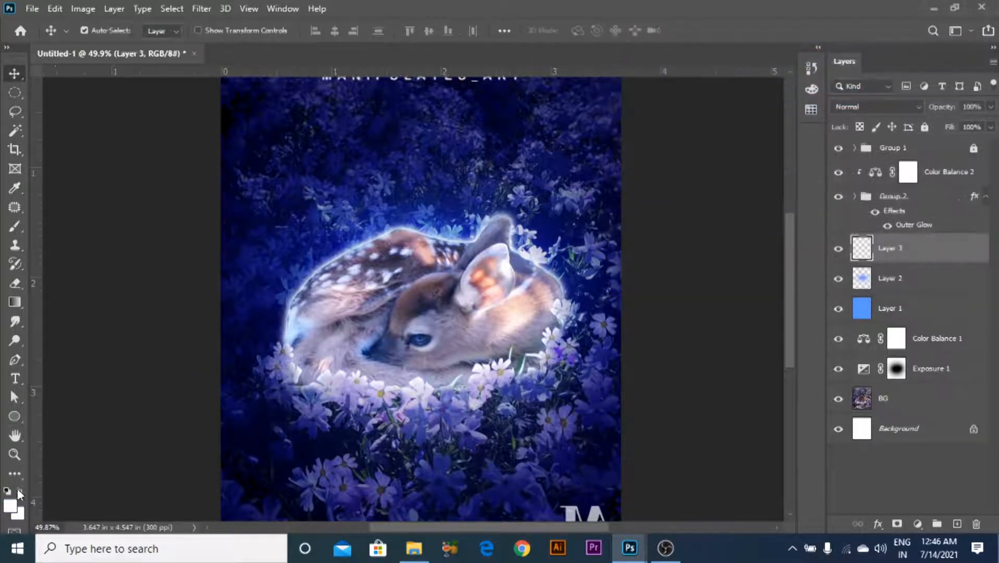
pyautogui.click(12, 227)
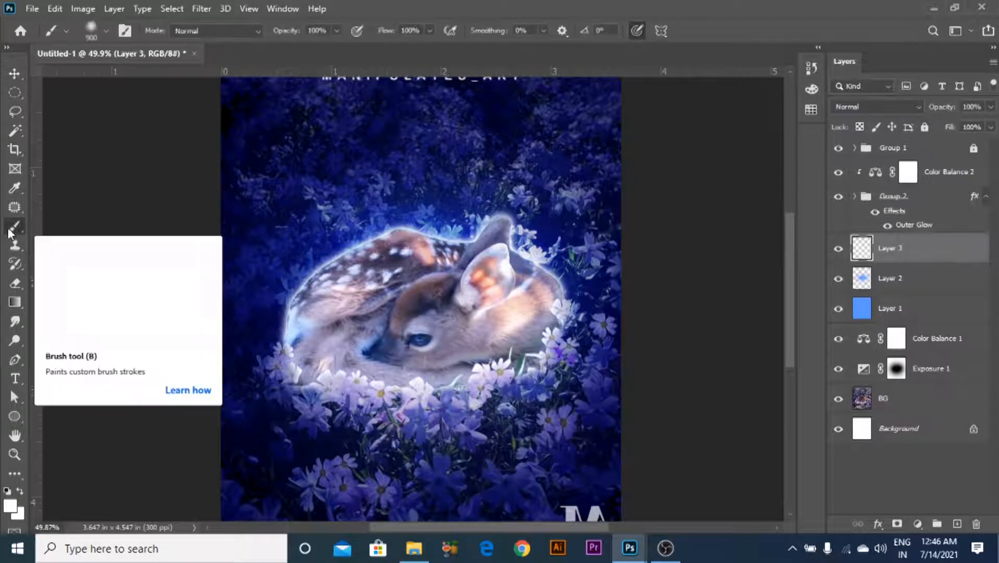
pyautogui.rightClick(372, 198)
pyautogui.scroll(-1, 448, 329)
pyautogui.scroll(2, 441, 336)
pyautogui.click(393, 322)
pyautogui.click(537, 290)
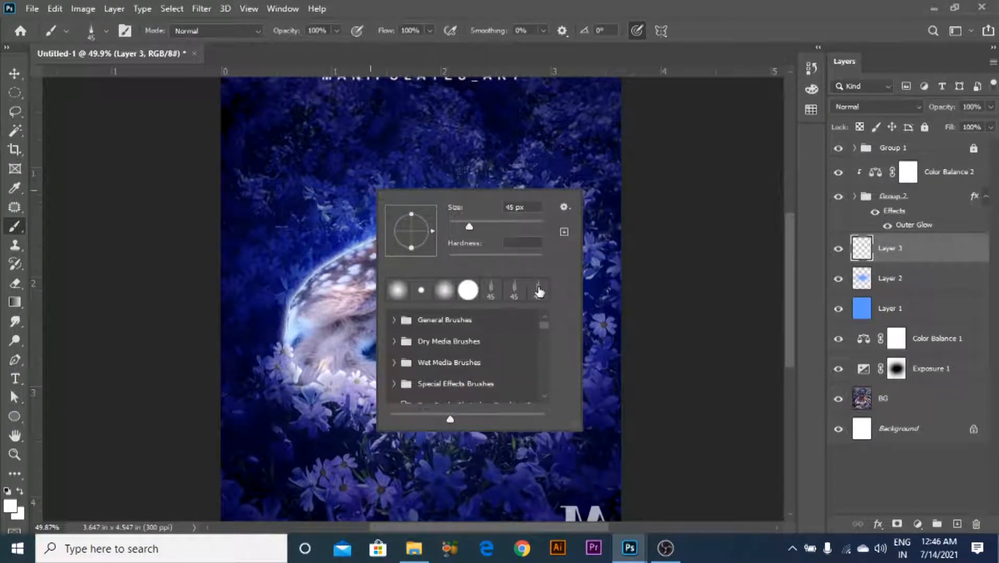
pyautogui.moveTo(475, 227); pyautogui.dragTo(502, 228)
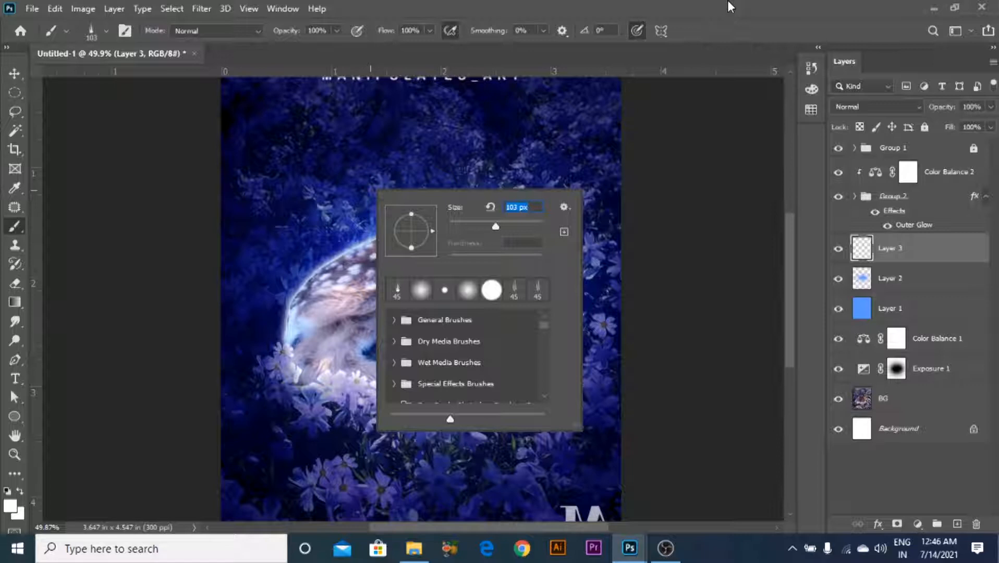
pyautogui.press('Return')
pyautogui.moveTo(287, 214); pyautogui.dragTo(311, 271)
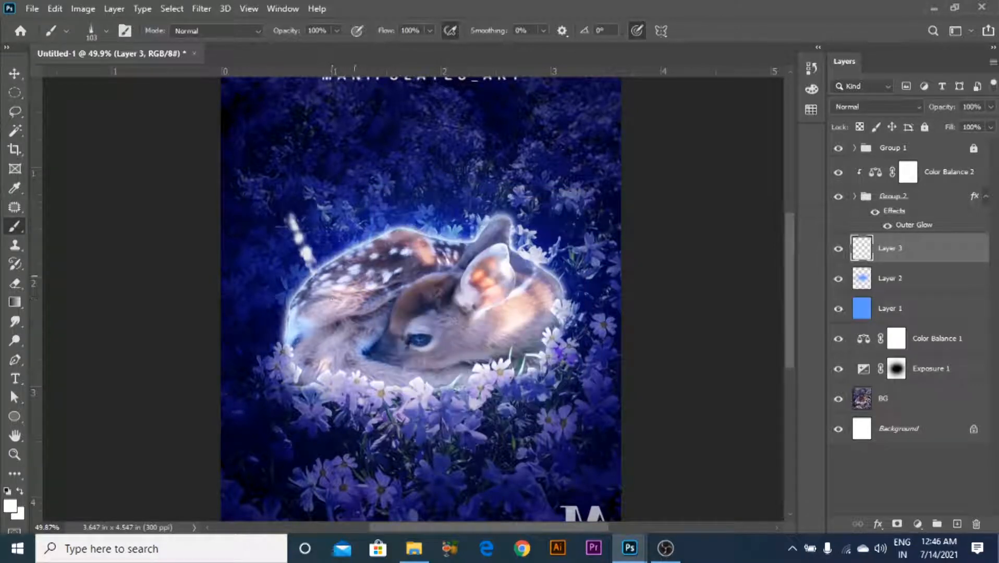
pyautogui.hotkey('ctrl', 'z')
# - Choose the denser Herb'a poil Camisole Pictures fur brush from the brush presets
pyautogui.rightClick(359, 282)
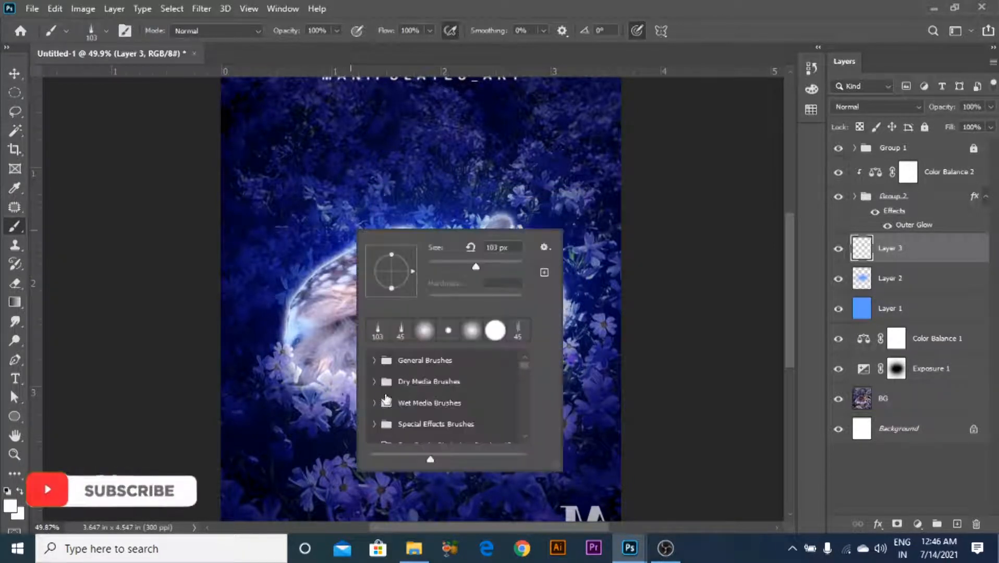
pyautogui.scroll(-6, 400, 413)
pyautogui.scroll(3, 402, 415)
pyautogui.click(375, 389)
pyautogui.scroll(-4, 424, 405)
pyautogui.scroll(2, 418, 407)
pyautogui.click(375, 363)
pyautogui.scroll(-4, 401, 376)
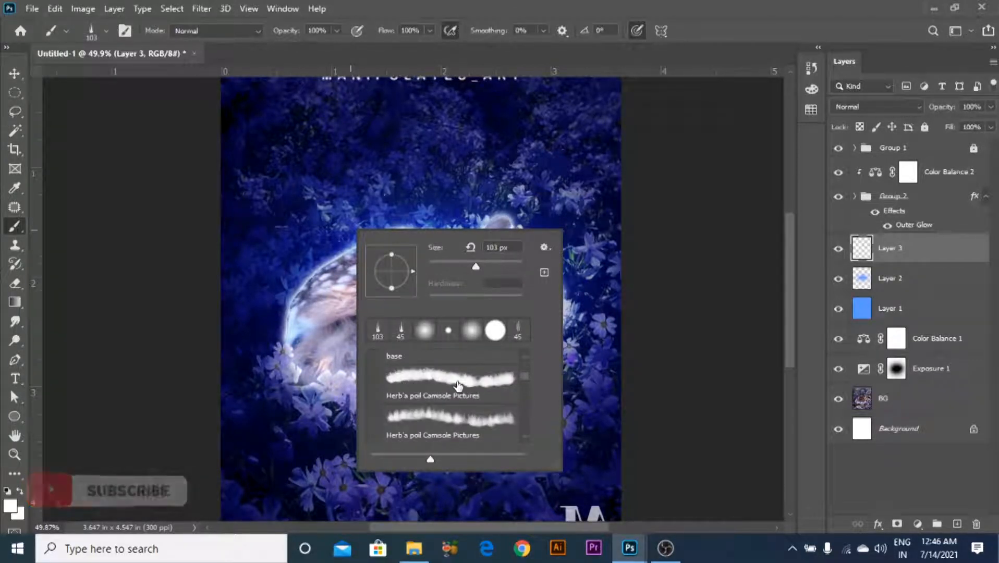
pyautogui.click(458, 385)
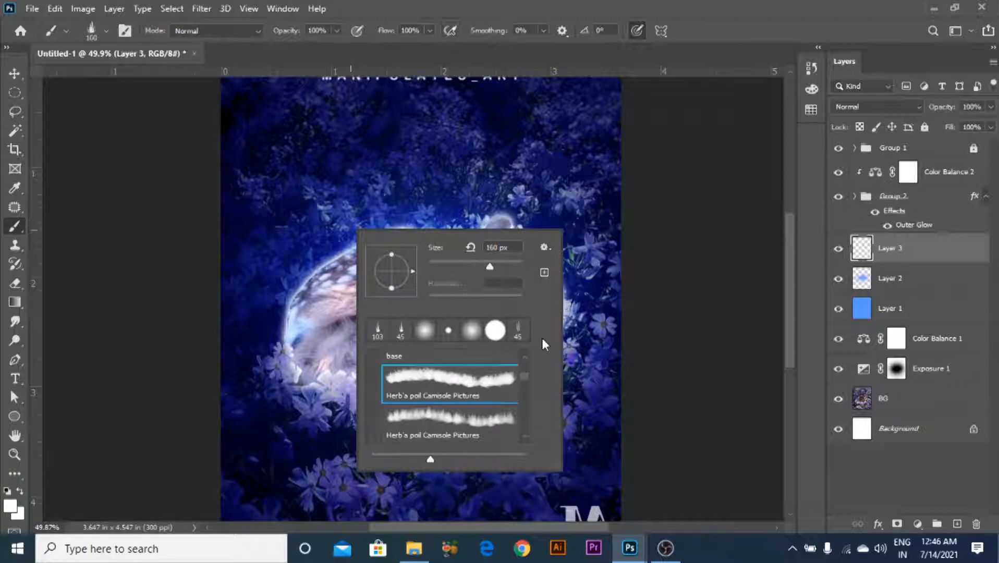
pyautogui.click(727, 24)
# - Reduce the fur brush to 40 px and paint white hair strokes along the fawn's back up to the rear ear
pyautogui.scroll(2, 405, 222)
pyautogui.press('[')
pyautogui.press('[')
pyautogui.press('[')
pyautogui.press('[')
pyautogui.scroll(3, 378, 259)
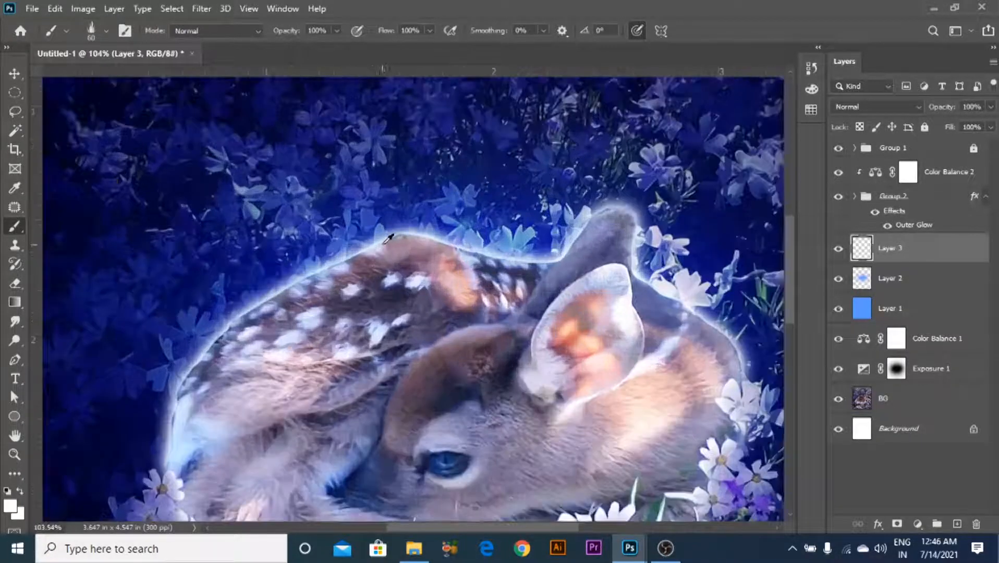
pyautogui.press('[')
pyautogui.press('[')
pyautogui.moveTo(410, 234)
pyautogui.mouseDown()
pyautogui.moveTo(245, 315)
pyautogui.moveTo(151, 373)
pyautogui.moveTo(112, 412)
pyautogui.moveTo(154, 373)
pyautogui.moveTo(246, 328)
pyautogui.mouseUp()
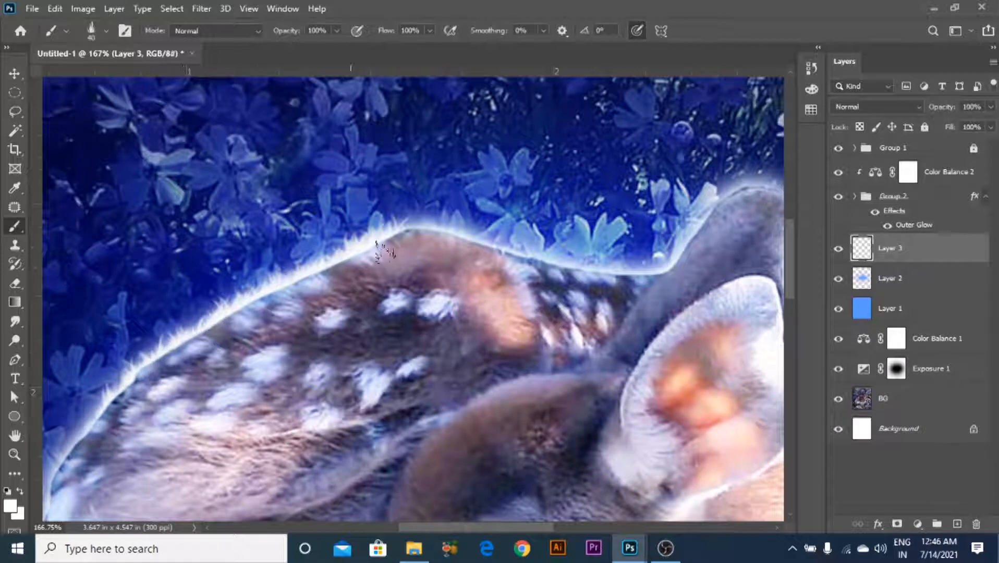
pyautogui.moveTo(410, 238)
pyautogui.mouseDown()
pyautogui.moveTo(458, 235)
pyautogui.moveTo(658, 282)
pyautogui.mouseUp()
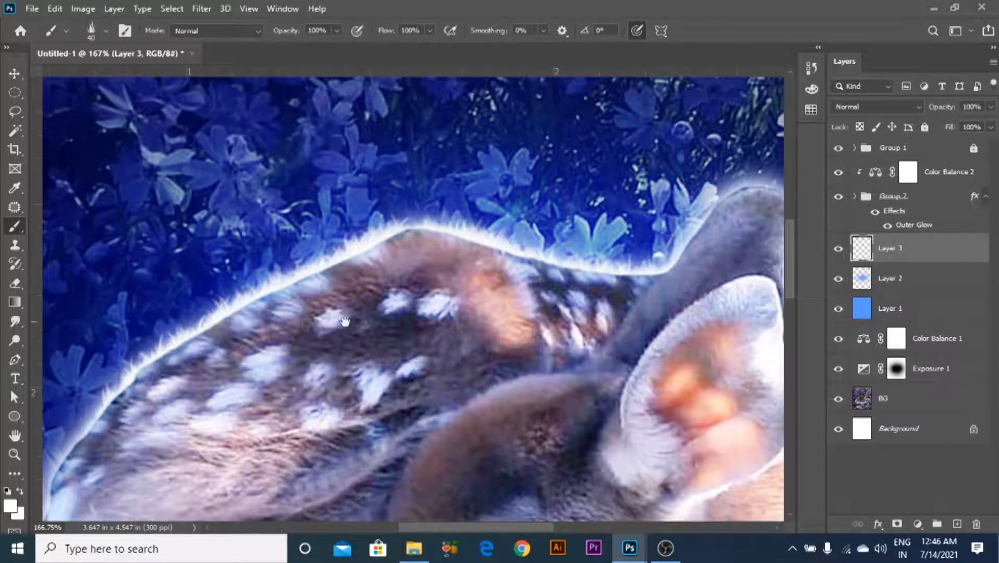
# - Continue the white fur strokes down the fawn's rump edge to the flowers
pyautogui.moveTo(329, 334); pyautogui.dragTo(528, 165)
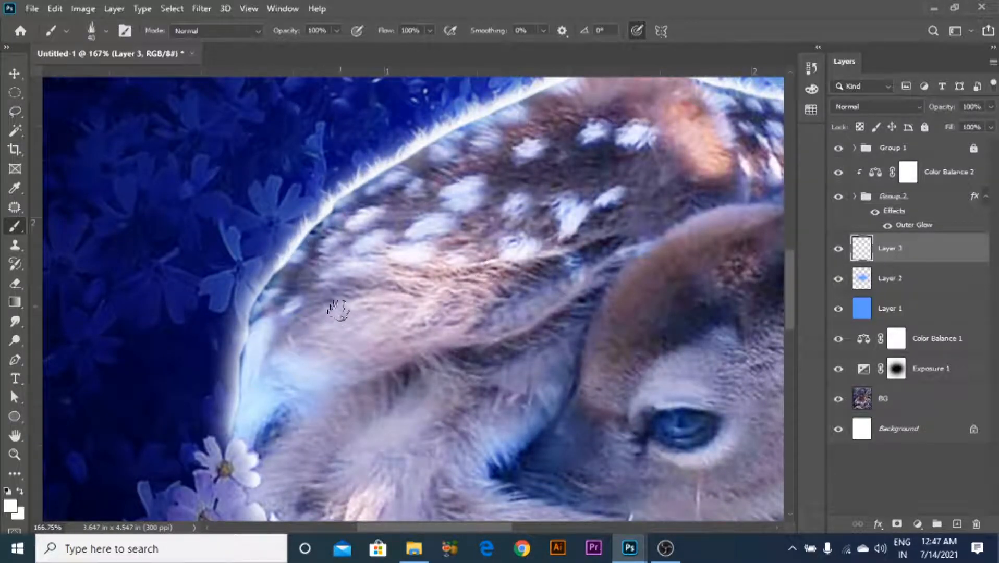
pyautogui.moveTo(275, 272); pyautogui.dragTo(234, 456)
pyautogui.scroll(-5, 399, 356)
# - Paint white fur strokes along the fawn's outer neck edge, from behind the ears down to the white flowers
pyautogui.moveTo(489, 312); pyautogui.dragTo(337, 322)
pyautogui.scroll(3, 636, 255)
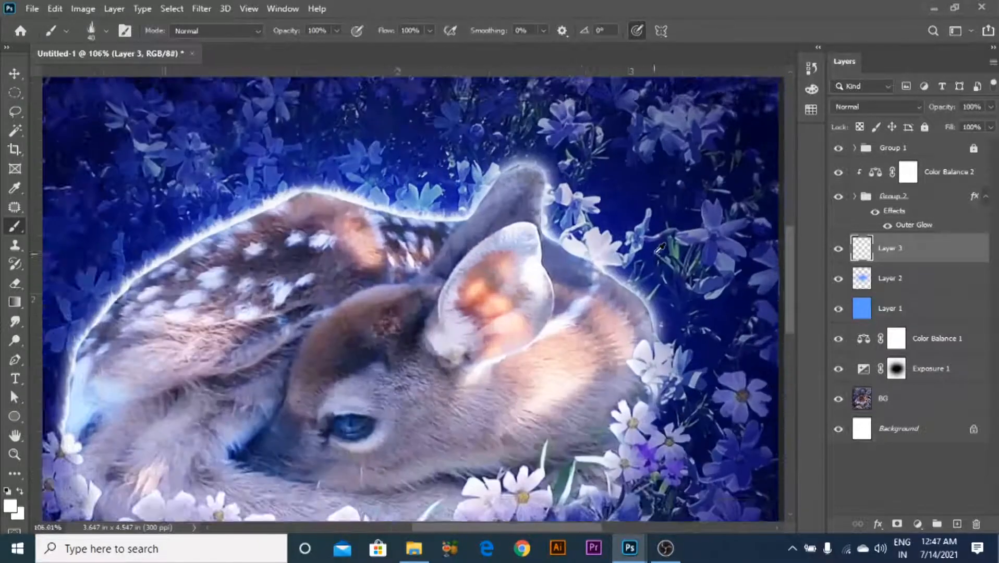
pyautogui.moveTo(573, 279)
pyautogui.mouseDown()
pyautogui.moveTo(641, 341)
pyautogui.moveTo(653, 376)
pyautogui.moveTo(639, 409)
pyautogui.mouseUp()
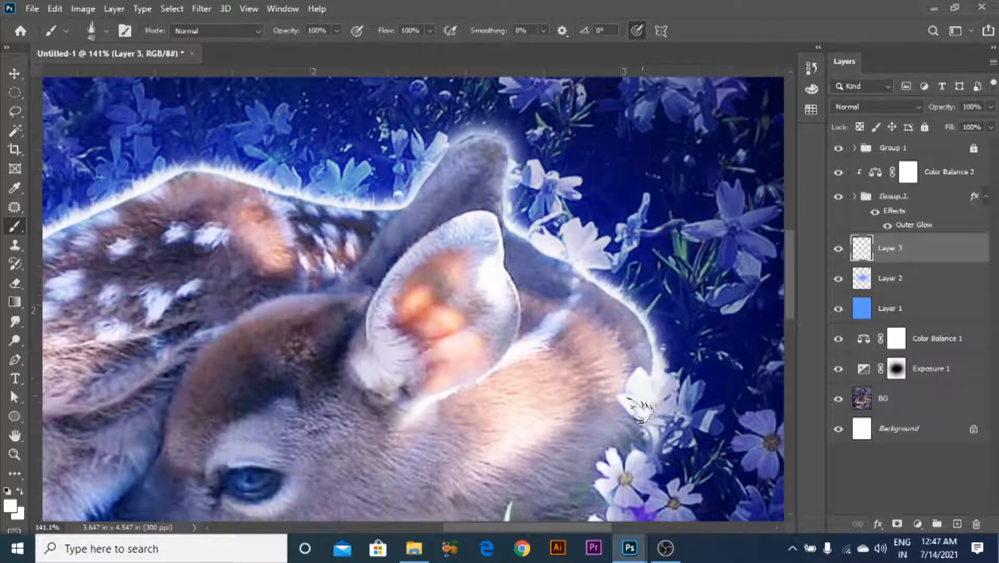
pyautogui.scroll(-5, 639, 409)
pyautogui.scroll(4, 412, 477)
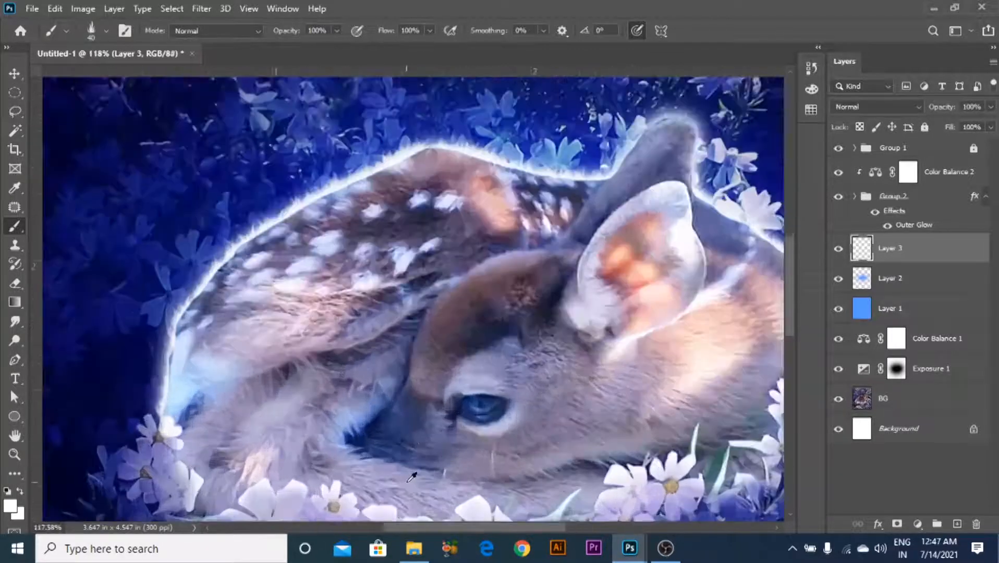
pyautogui.scroll(-3, 412, 478)
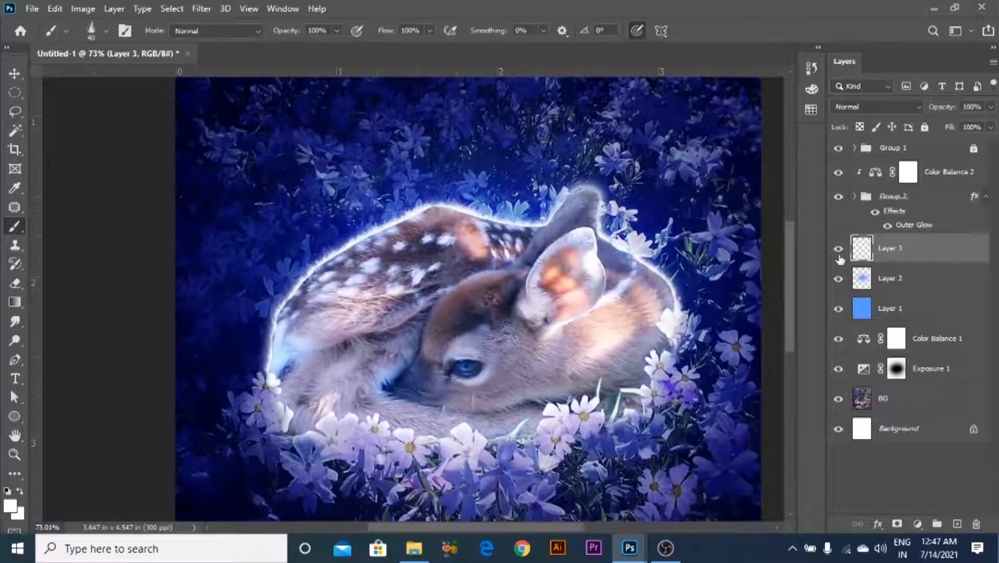
# - Create a new layer clipped to Group 2, directly beneath Color Balance 2
pyautogui.click(14, 73)
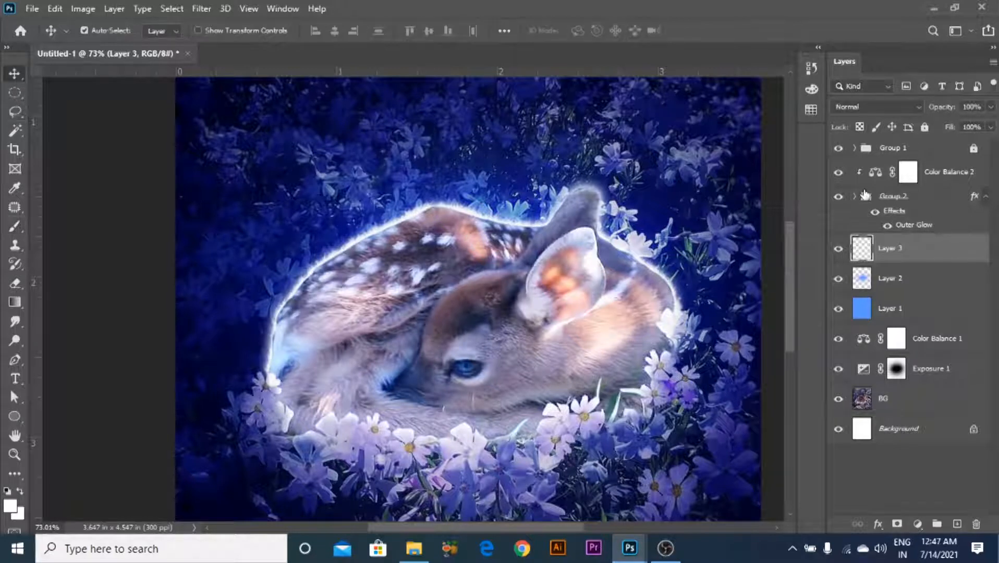
pyautogui.click(908, 172)
pyautogui.click(910, 195)
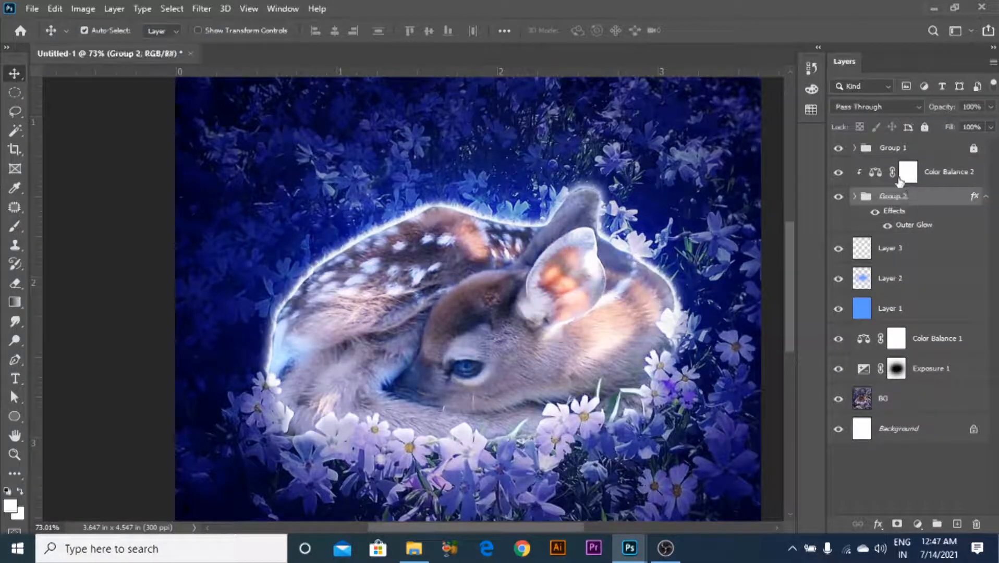
pyautogui.click(958, 524)
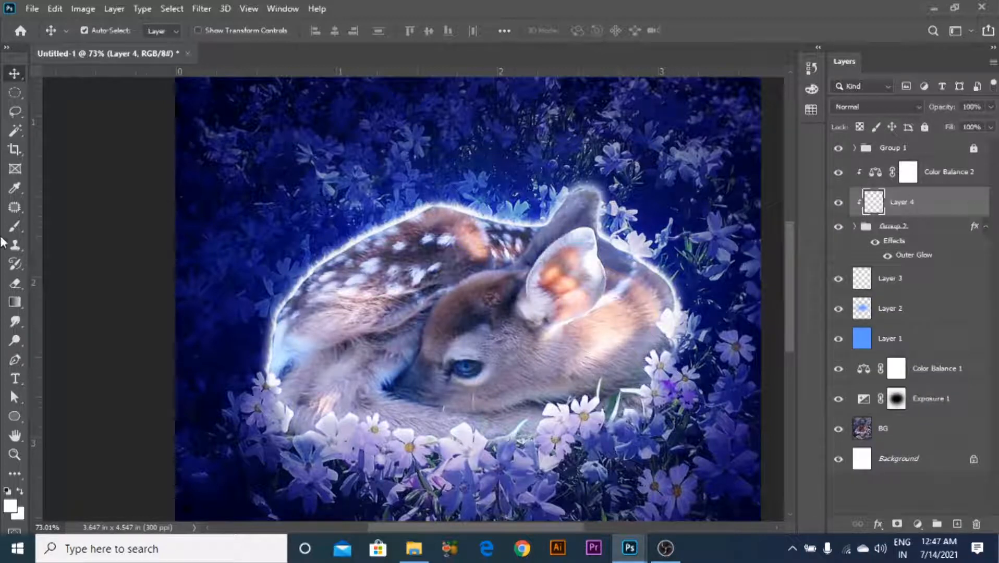
# - Paint a soft white glow along the fawn's back, rump and neck edges with an 80 px soft round brush
pyautogui.click(14, 226)
pyautogui.rightClick(418, 336)
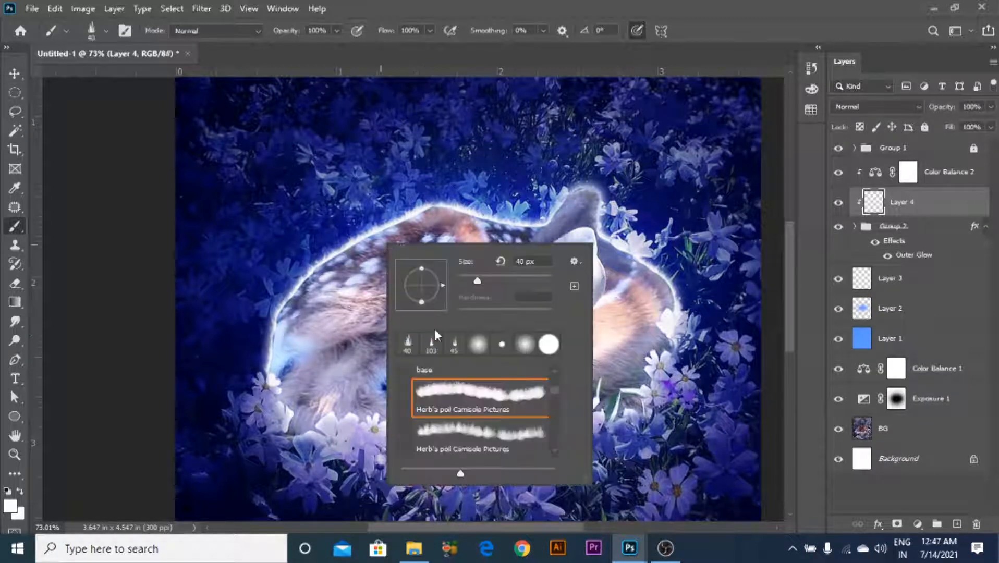
pyautogui.doubleClick(479, 346)
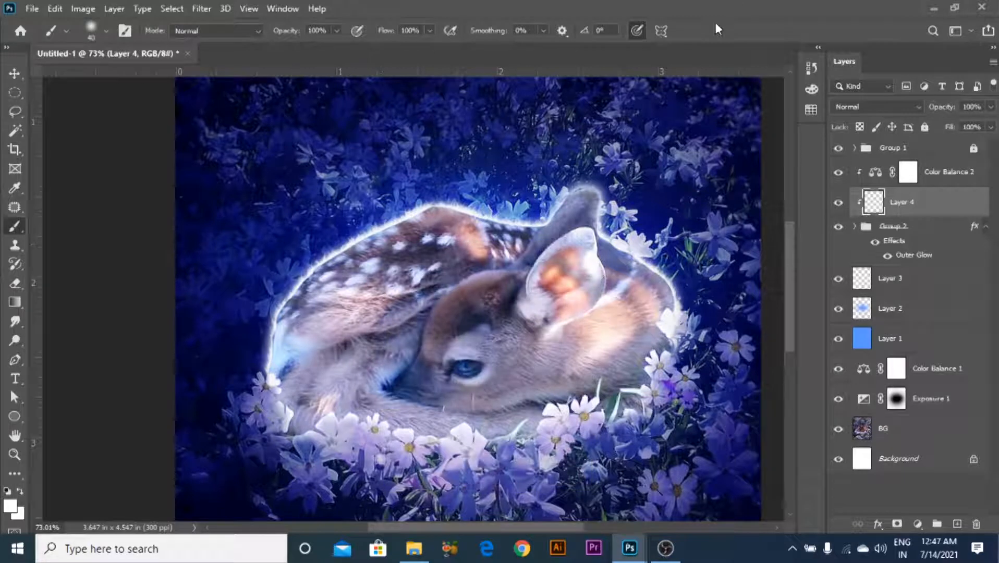
pyautogui.press(']')
pyautogui.press(']')
pyautogui.press(']')
pyautogui.press(']')
pyautogui.press(']')
pyautogui.press(']')
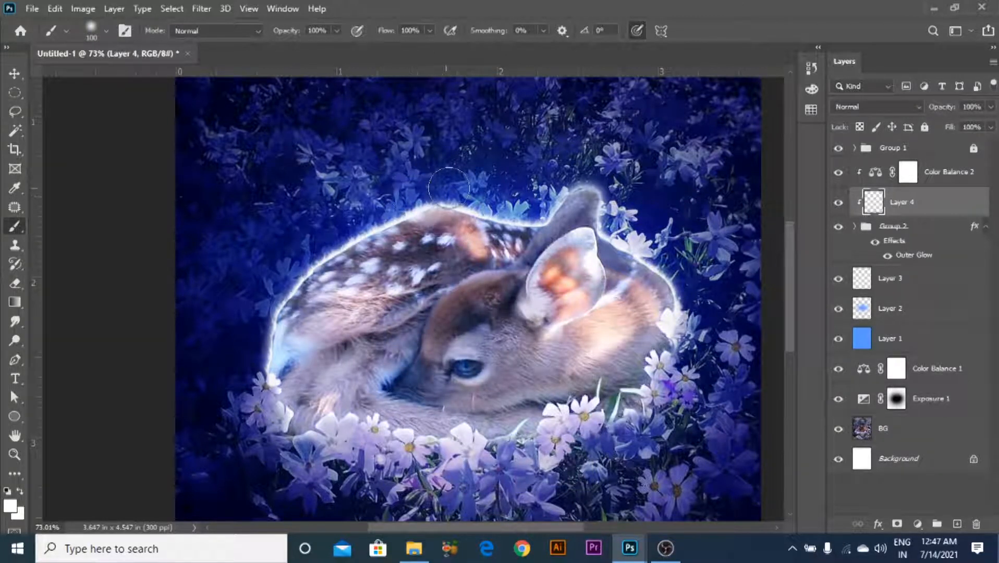
pyautogui.press('[')
pyautogui.press('[')
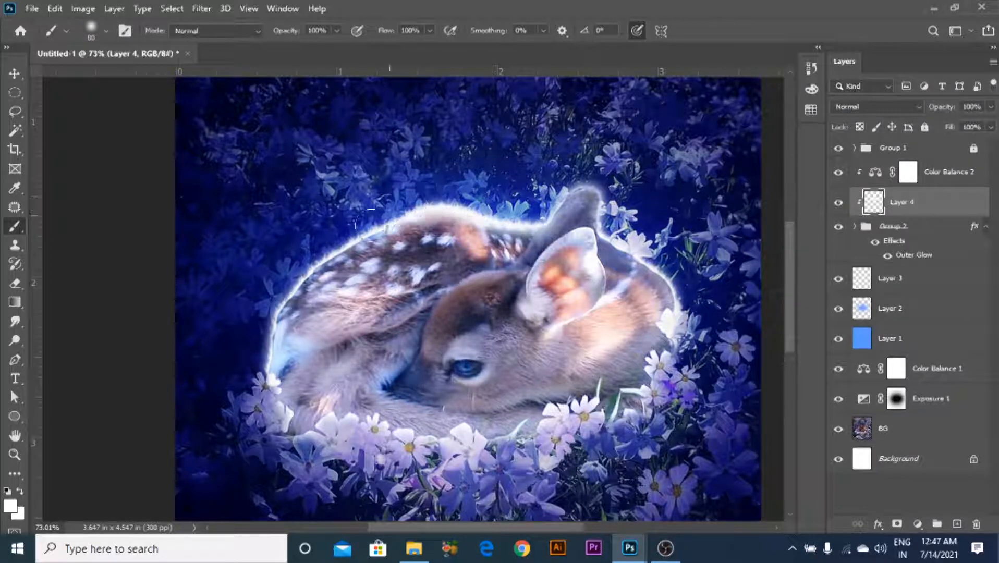
pyautogui.moveTo(344, 241); pyautogui.dragTo(271, 376)
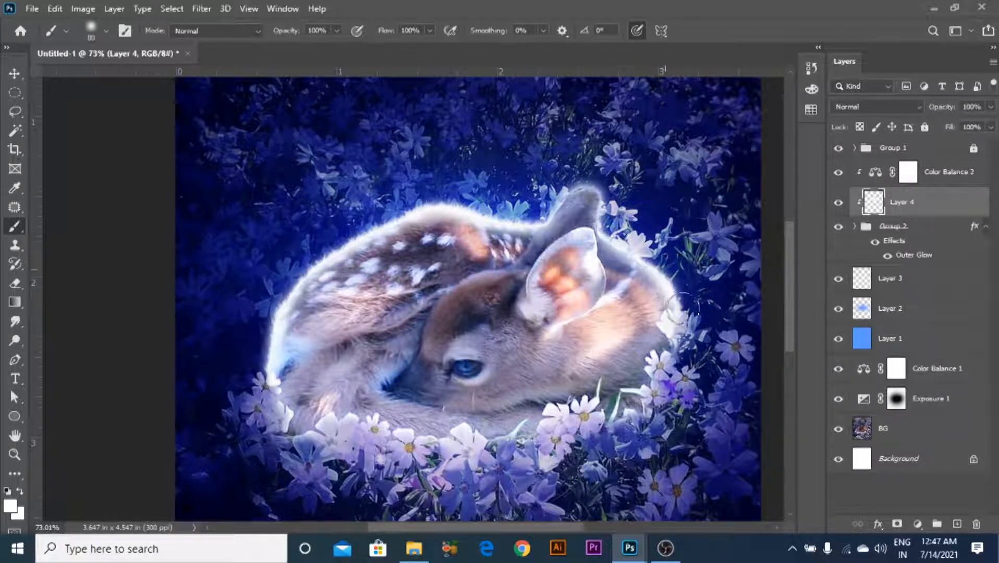
# - Extend the soft white glow around the edge of the fawn's raised rear ear
pyautogui.keyDown('alt'); pyautogui.scroll(3, 609, 197); pyautogui.keyUp('alt')
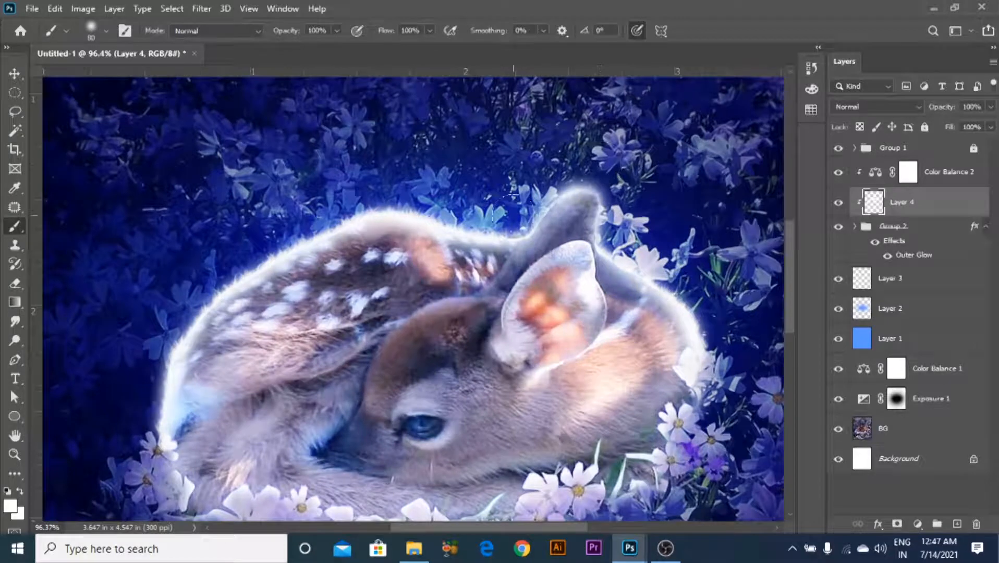
pyautogui.press('[')
pyautogui.press('[')
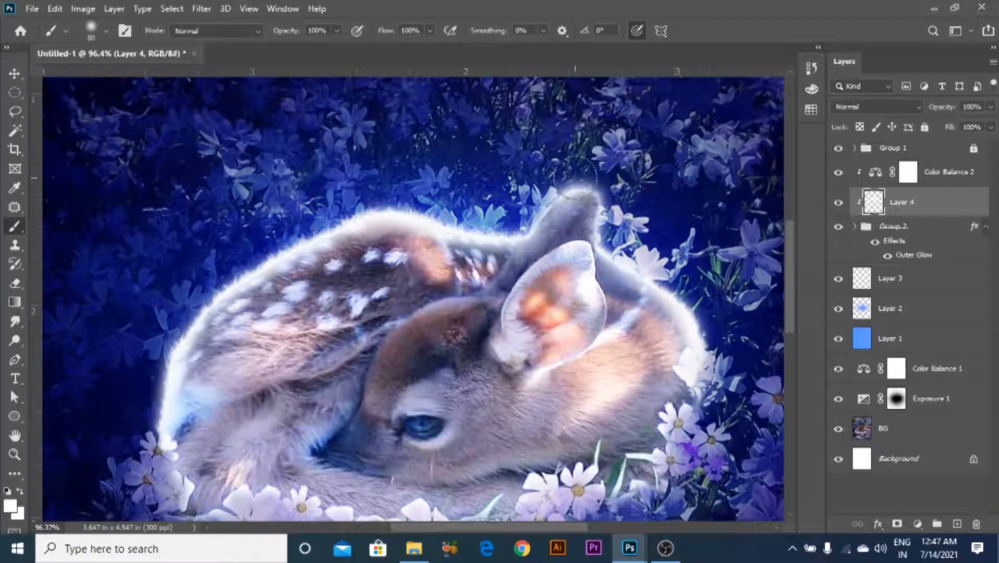
pyautogui.moveTo(585, 180); pyautogui.dragTo(533, 211)
pyautogui.press('[')
pyautogui.press('[')
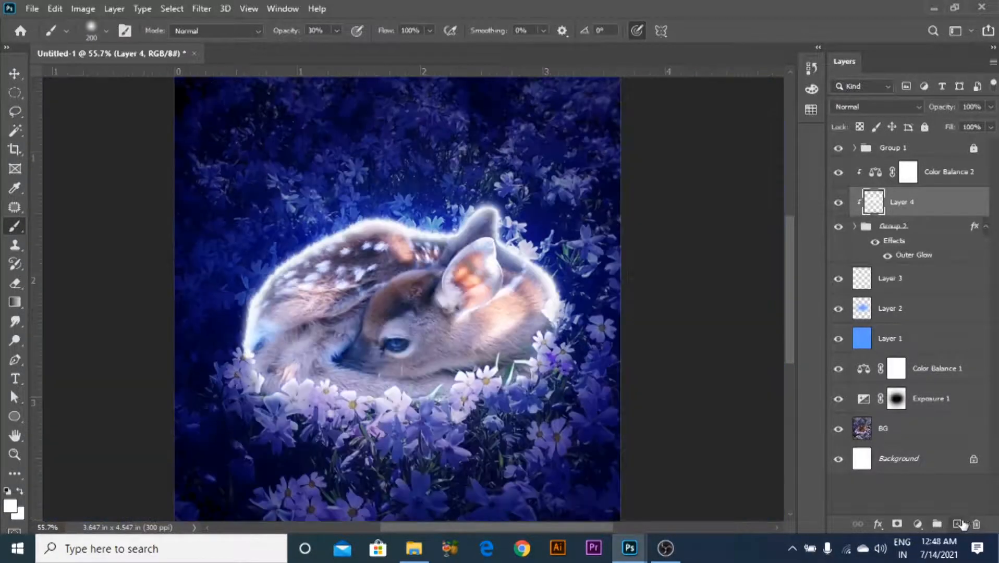
# - Add another clipped layer in Screen mode and paint a soft white haze over the fawn with a 200 px brush at 30% opacity
pyautogui.click(957, 524)
pyautogui.click(889, 103)
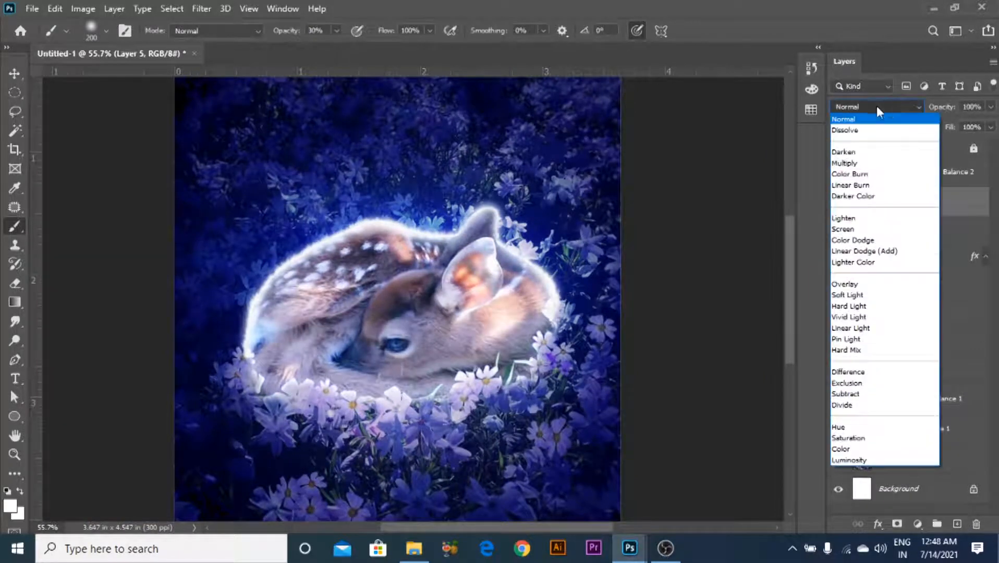
pyautogui.click(861, 238)
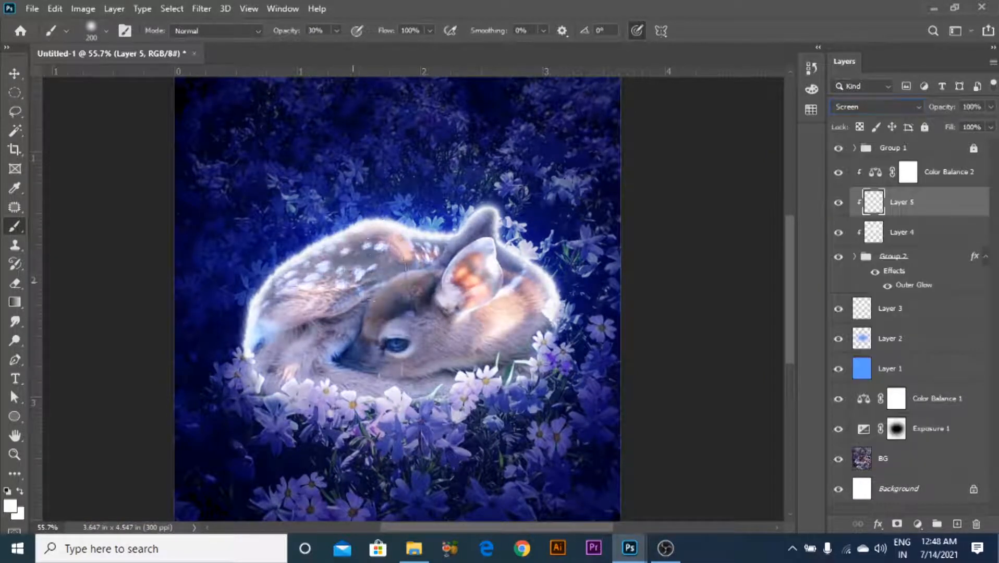
pyautogui.scroll(1, 373, 256)
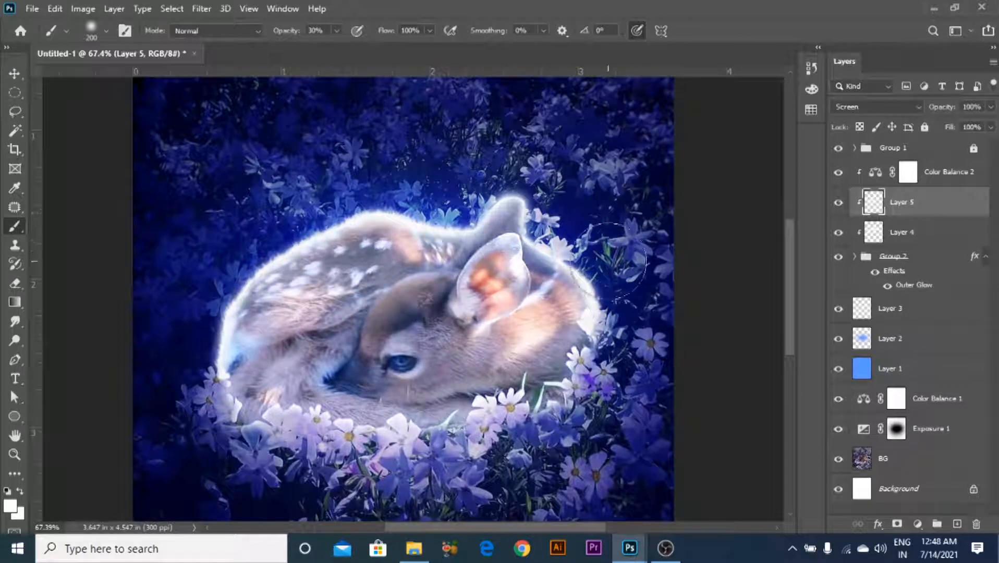
pyautogui.moveTo(210, 359); pyautogui.dragTo(211, 387)
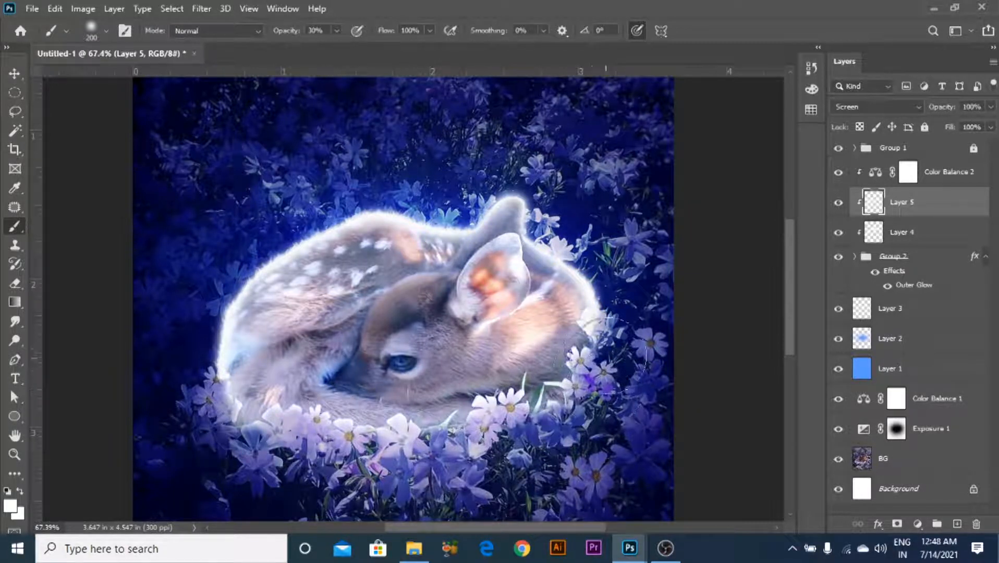
# - Inspect the rear ear's glow with Layer 4 off and on, and add a layer mask to Layer 4
pyautogui.scroll(-2, 515, 222)
pyautogui.scroll(-2, 515, 221)
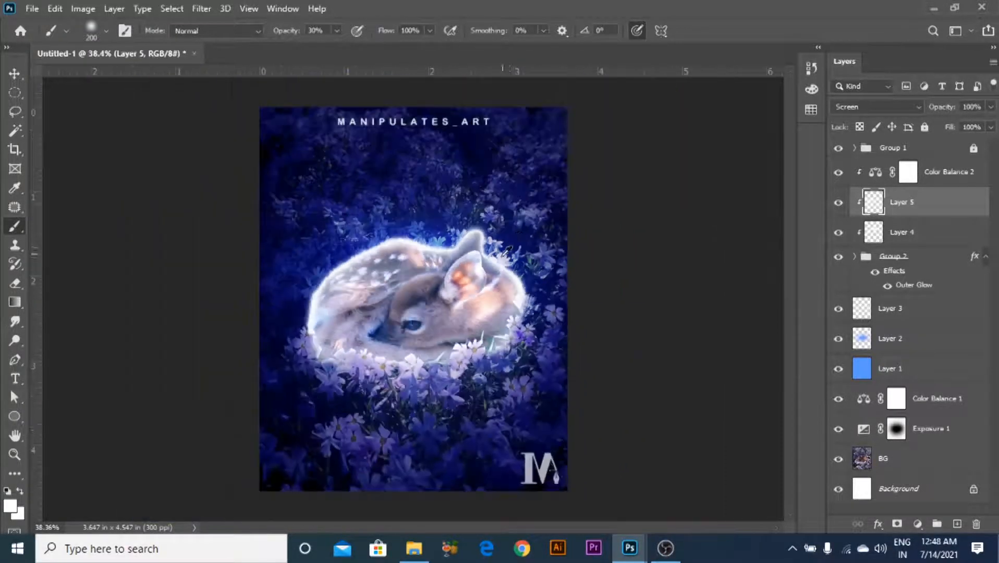
pyautogui.scroll(3, 455, 238)
pyautogui.scroll(-4, 454, 239)
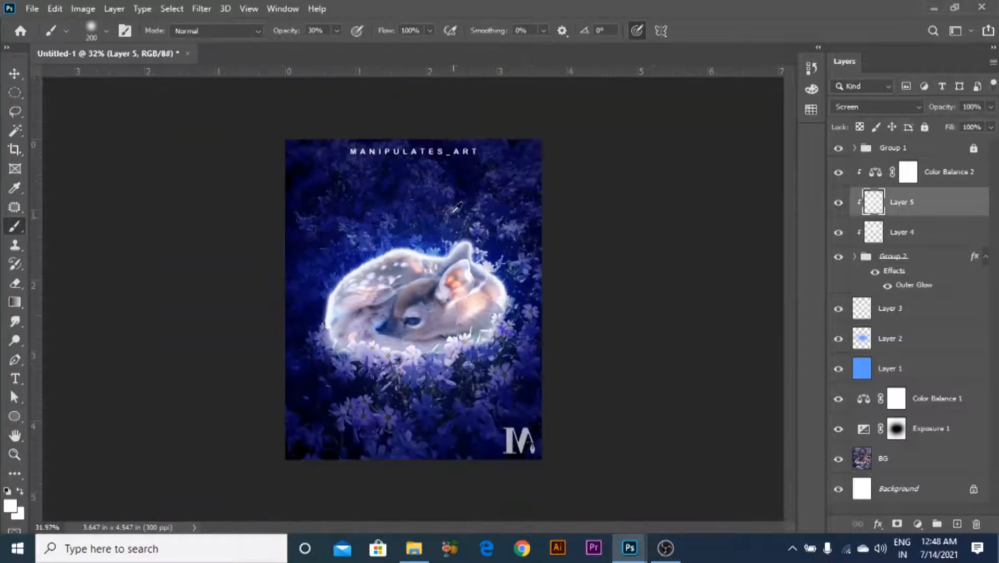
pyautogui.scroll(7, 458, 254)
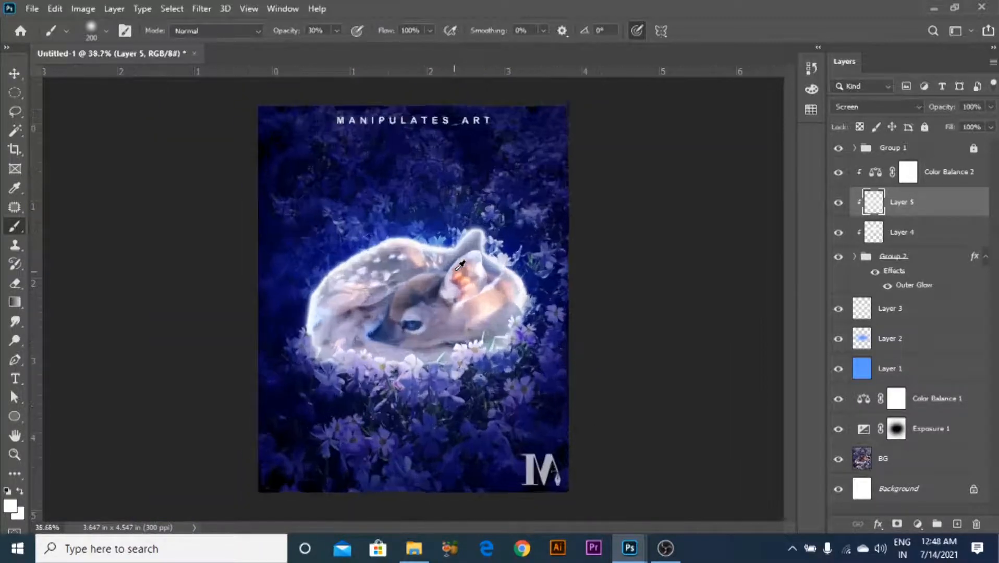
pyautogui.scroll(6, 496, 181)
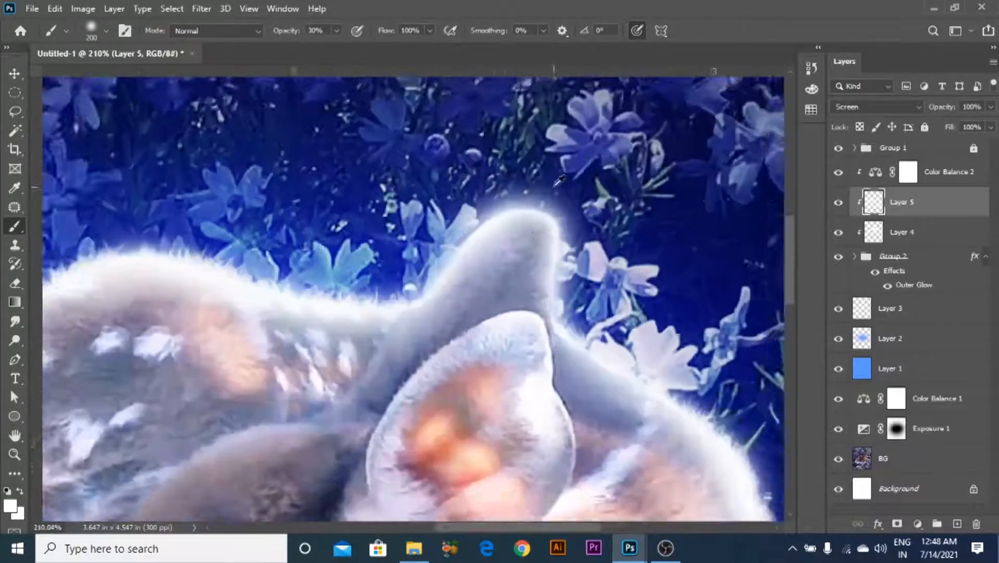
pyautogui.click(850, 229)
pyautogui.click(840, 233)
pyautogui.click(841, 232)
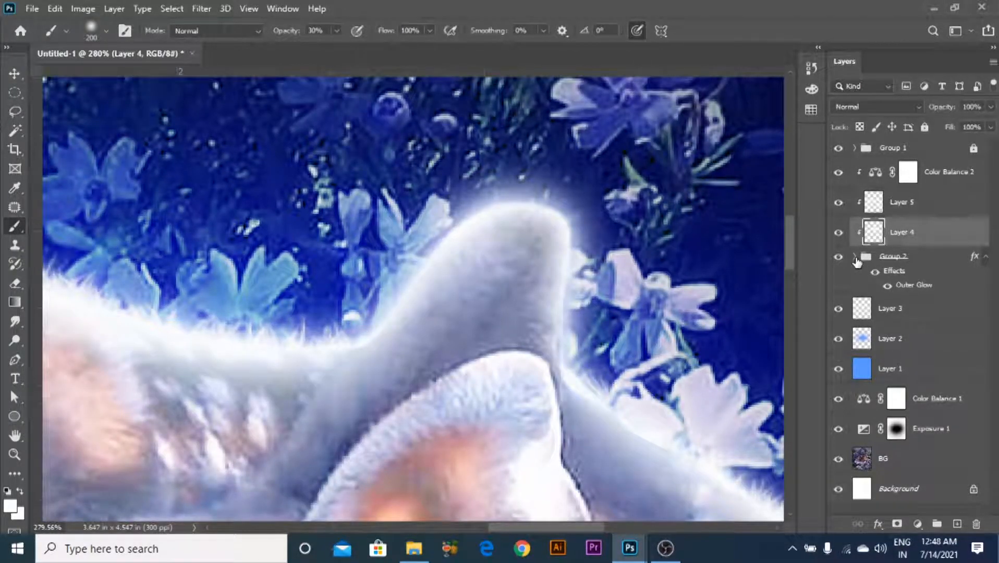
pyautogui.click(898, 524)
# - Paint black at 100% opacity on Layer 4's mask with a small soft brush to remove glow from inside the rear ear
pyautogui.press('d')
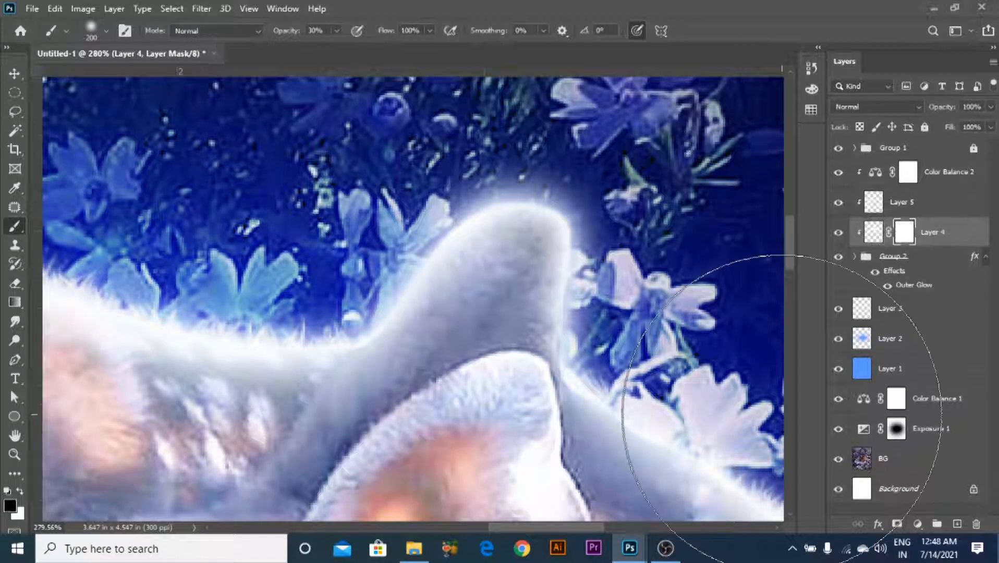
pyautogui.press('[')
pyautogui.press('[')
pyautogui.press('[')
pyautogui.press('[')
pyautogui.press('[')
pyautogui.press('[')
pyautogui.press('[')
pyautogui.press('[')
pyautogui.press('[')
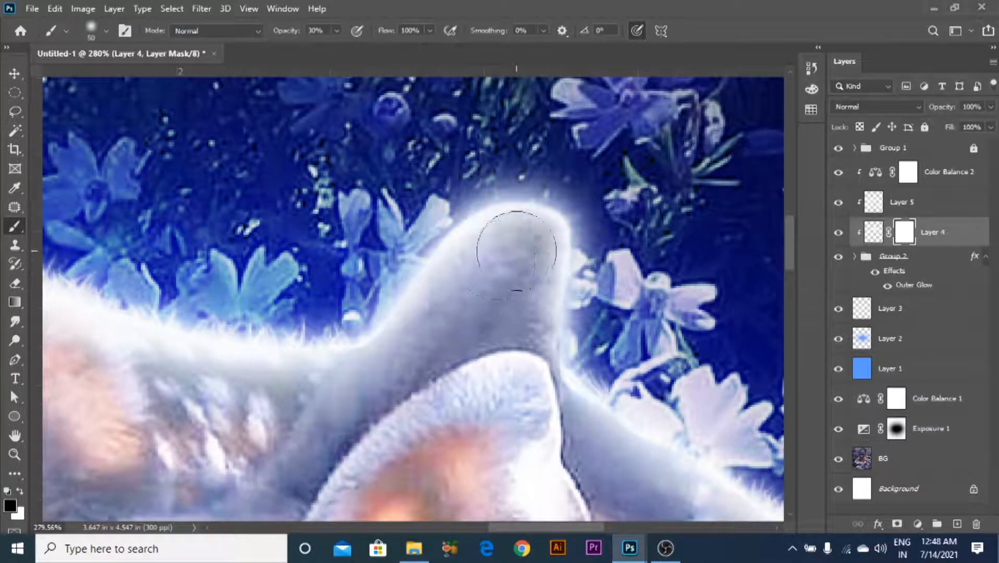
pyautogui.press('[')
pyautogui.press('[')
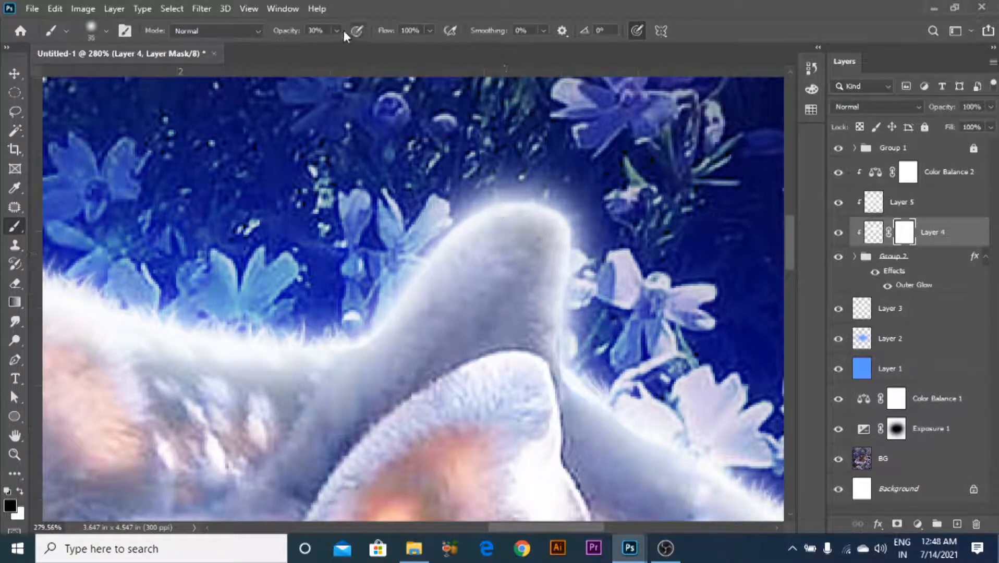
pyautogui.press('0')
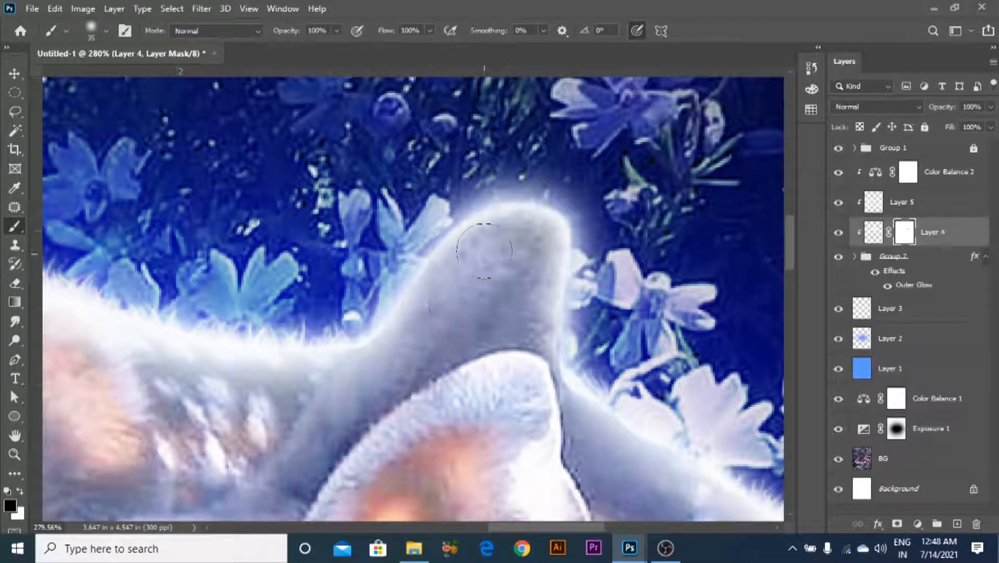
pyautogui.press(']')
pyautogui.press(']')
pyautogui.moveTo(395, 364)
pyautogui.mouseDown()
pyautogui.moveTo(483, 250)
pyautogui.moveTo(539, 232)
pyautogui.moveTo(543, 308)
pyautogui.moveTo(525, 406)
pyautogui.moveTo(576, 285)
pyautogui.moveTo(573, 368)
pyautogui.moveTo(597, 231)
pyautogui.moveTo(546, 183)
pyautogui.moveTo(503, 189)
pyautogui.moveTo(440, 244)
pyautogui.mouseUp()
# - Undo the last mask stroke and paint white on the mask with a 30 px brush around the rear ear's outer rim
pyautogui.press('x')
pyautogui.hotkey('ctrl', 'z')
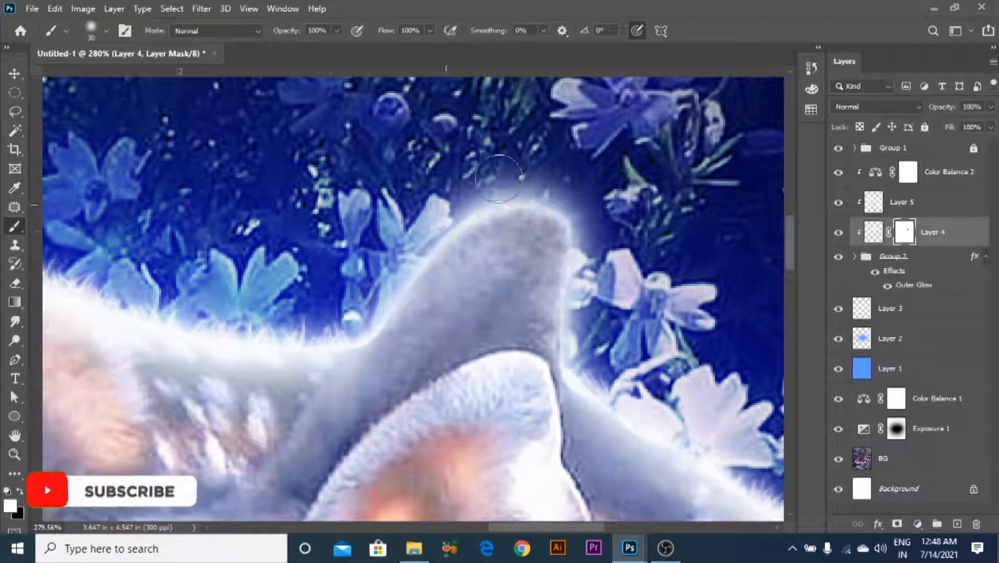
pyautogui.moveTo(495, 189); pyautogui.dragTo(402, 255)
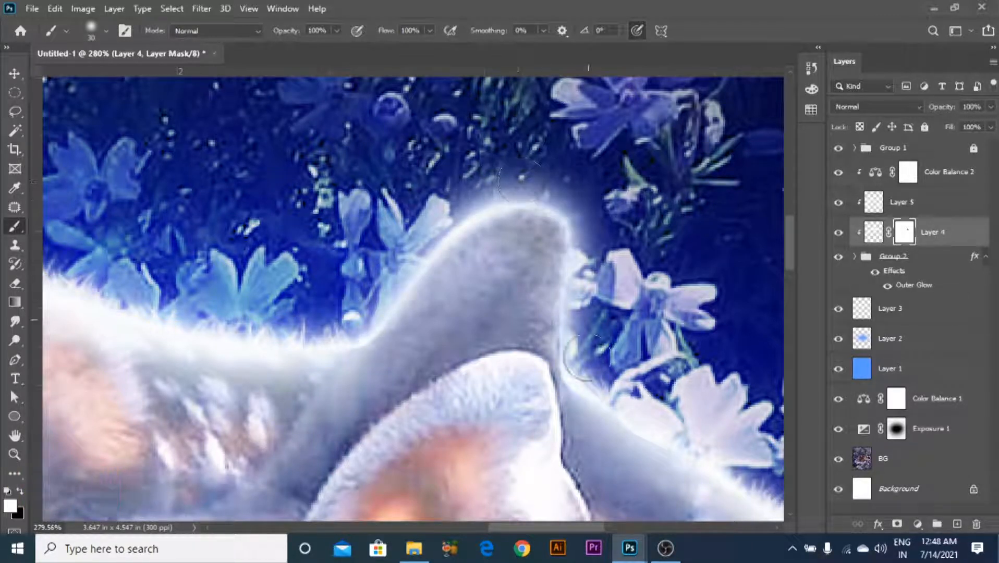
pyautogui.scroll(-2, 594, 224)
pyautogui.scroll(4, 584, 282)
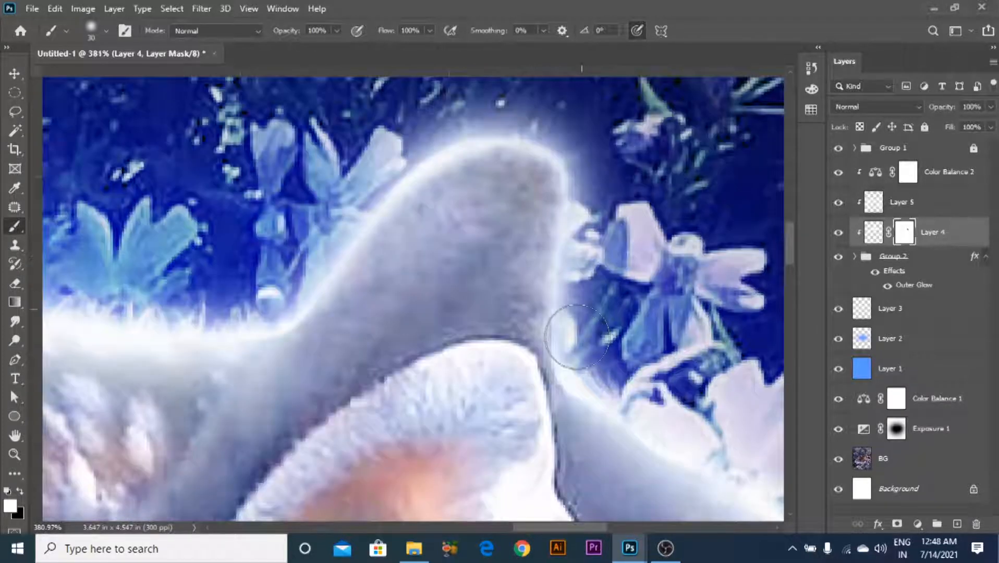
# - Examine the blended glow on the fawn in the full composition and up close
pyautogui.scroll(-8, 615, 167)
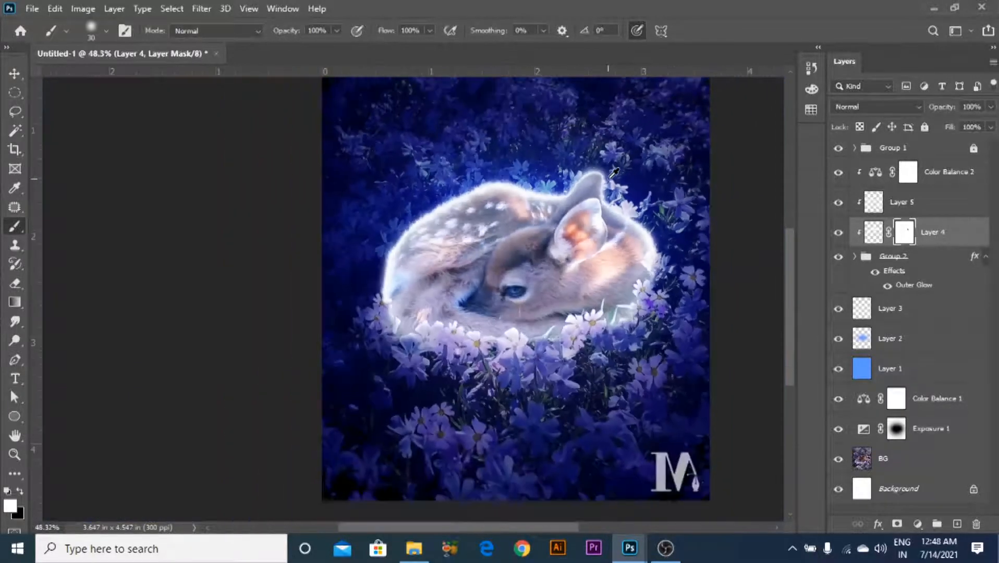
pyautogui.scroll(-2, 615, 172)
pyautogui.click(14, 73)
pyautogui.scroll(4, 395, 271)
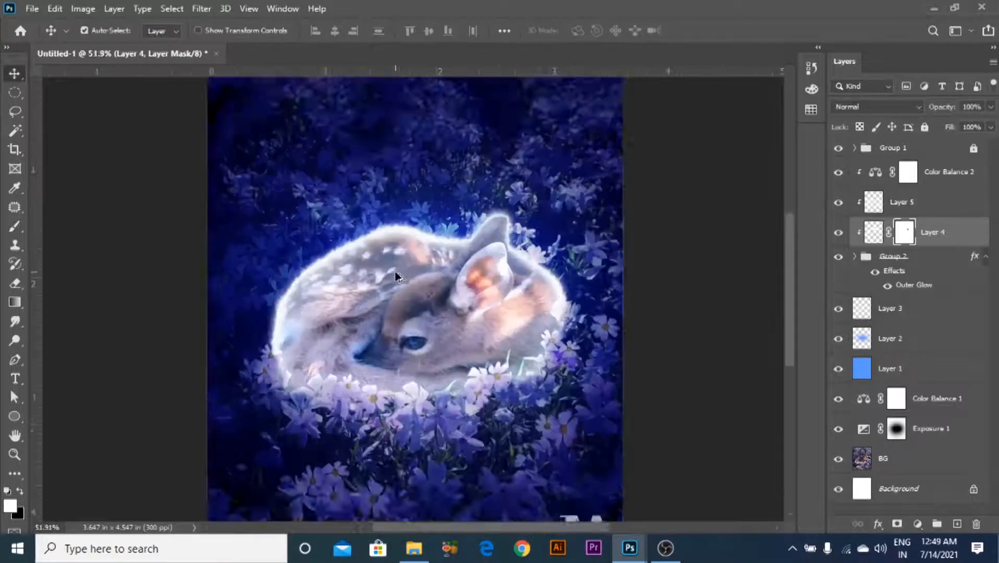
pyautogui.click(916, 209)
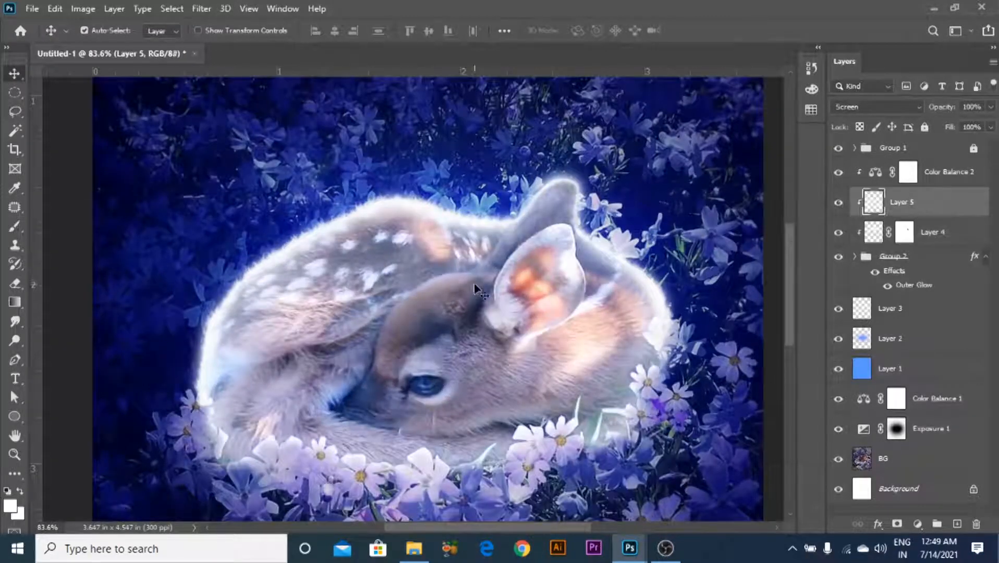
pyautogui.click(336, 415)
pyautogui.scroll(-4, 513, 339)
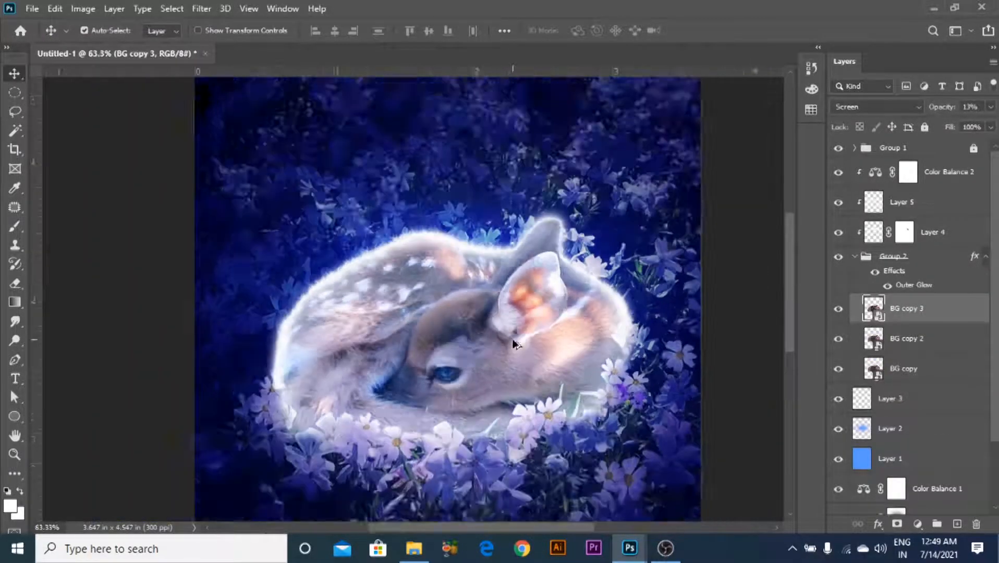
pyautogui.scroll(3, 427, 287)
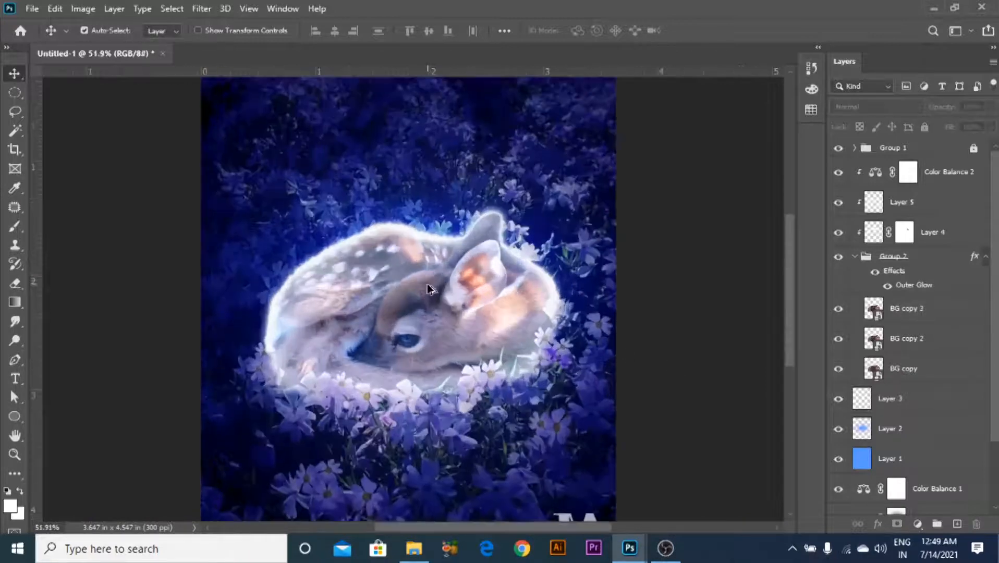
# - Add a layer above Layer 5 and start a Pen tool outline from the rear ear's base along the fawn's forehead
pyautogui.click(887, 205)
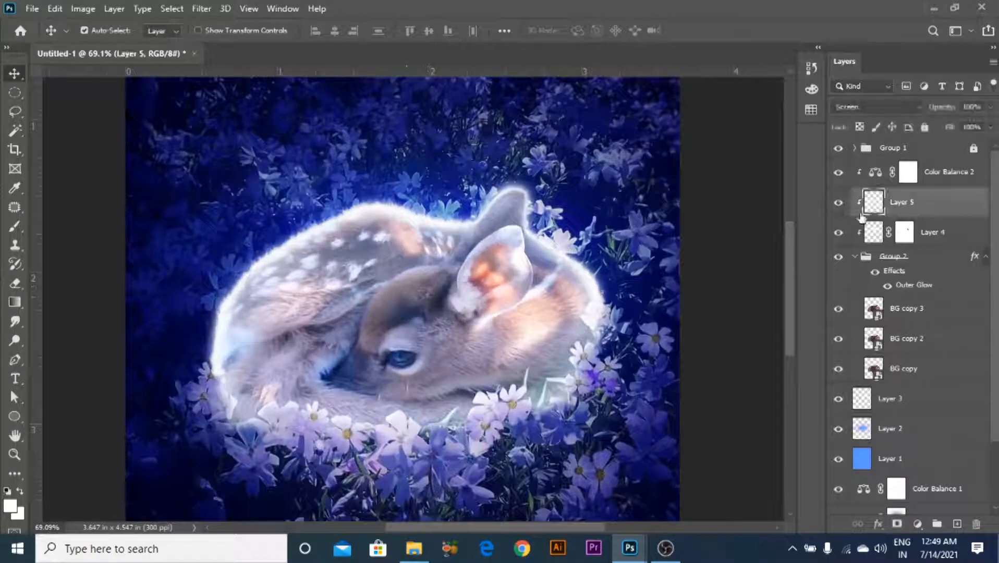
pyautogui.click(957, 524)
pyautogui.click(12, 362)
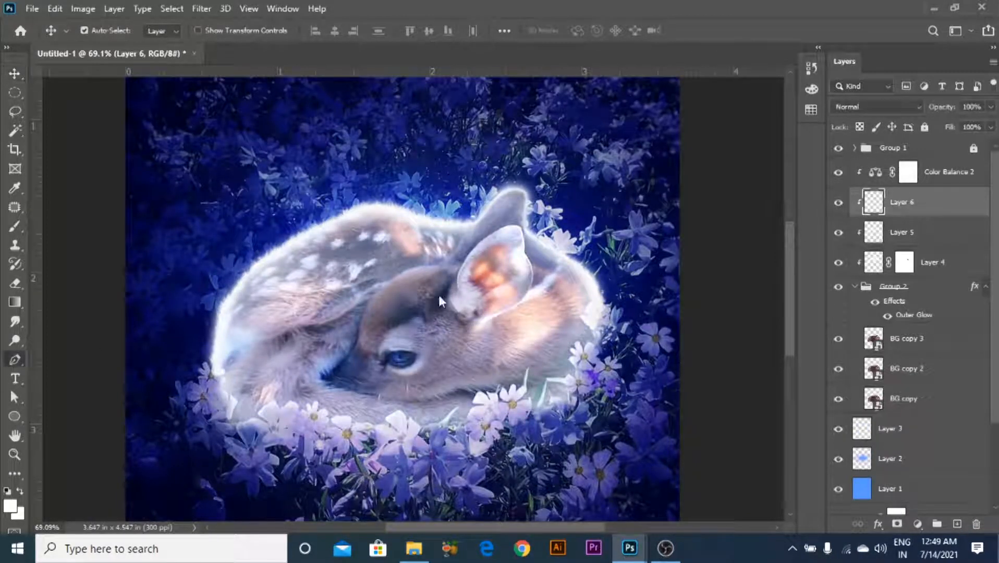
pyautogui.scroll(4, 404, 290)
pyautogui.scroll(1, 553, 152)
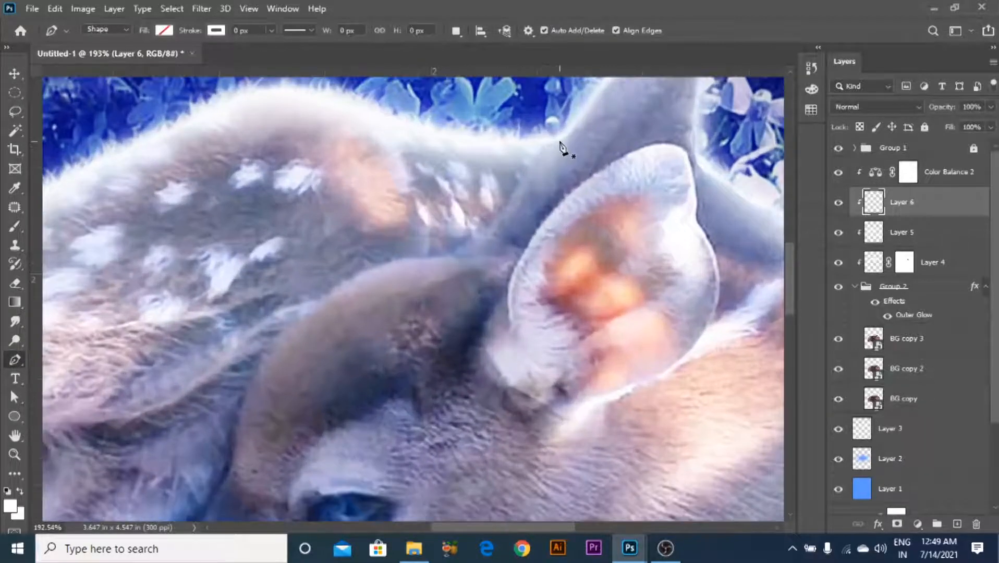
pyautogui.moveTo(511, 200); pyautogui.dragTo(511, 209)
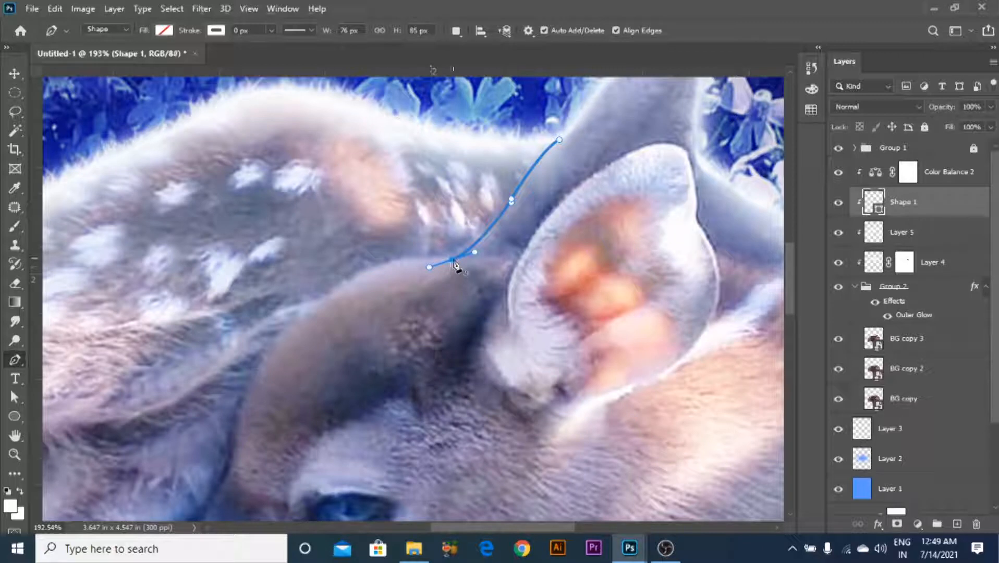
pyautogui.moveTo(453, 256); pyautogui.dragTo(424, 274)
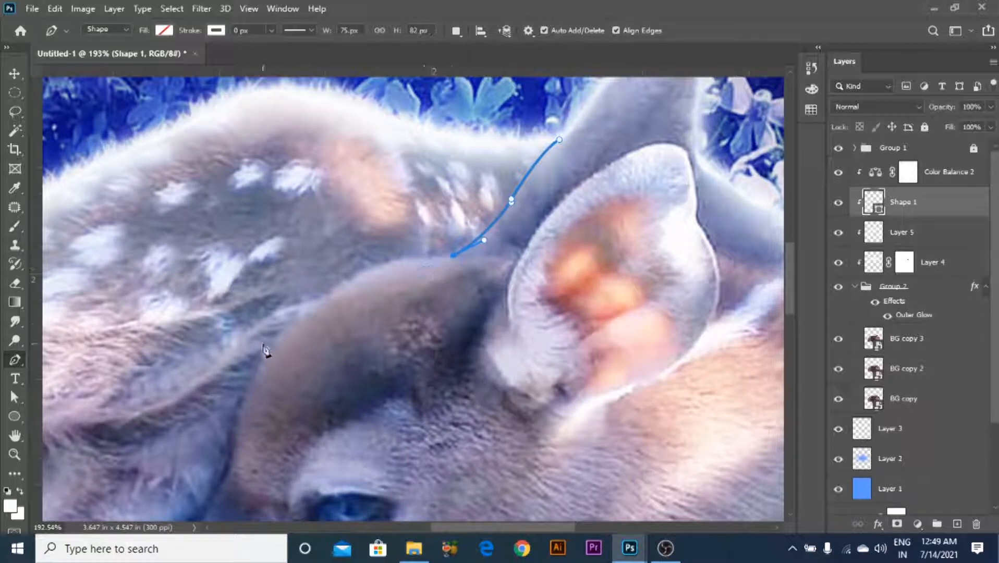
pyautogui.moveTo(265, 351); pyautogui.dragTo(190, 455)
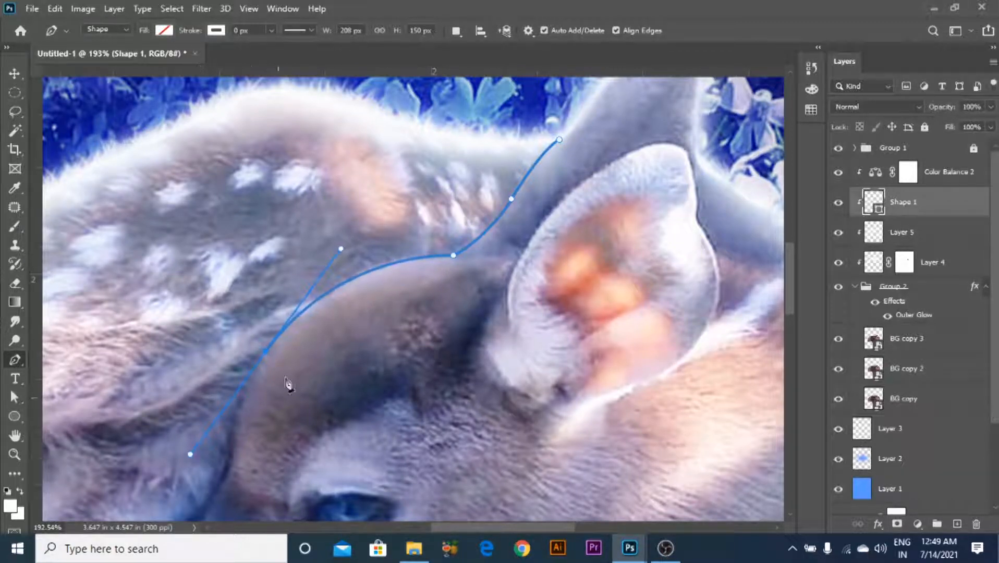
# - Continue the Pen outline down the muzzle, around the nose and along the fawn's lower jaw
pyautogui.moveTo(276, 395); pyautogui.dragTo(363, 183)
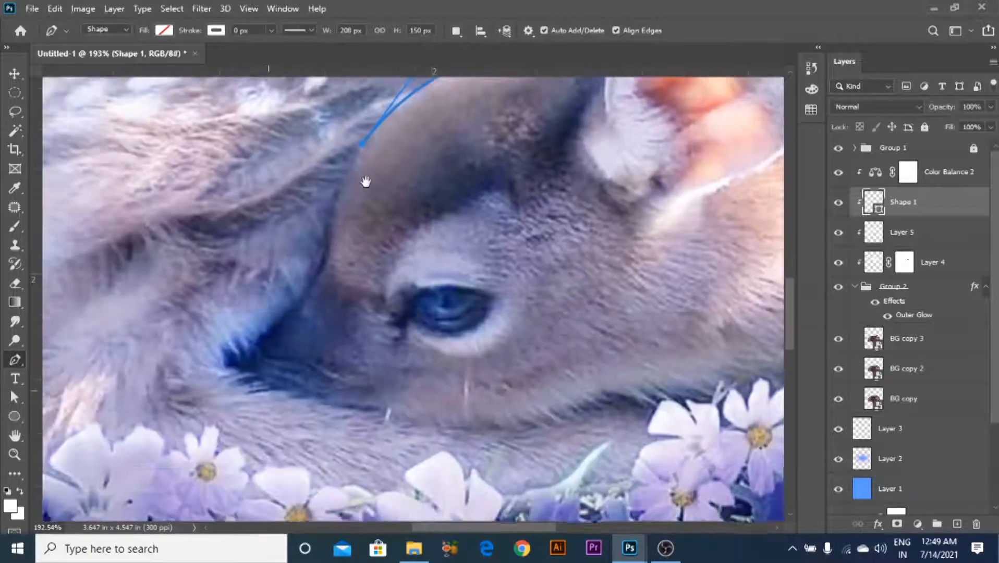
pyautogui.moveTo(330, 245); pyautogui.dragTo(303, 301)
pyautogui.scroll(1, 309, 295)
pyautogui.moveTo(222, 386)
pyautogui.mouseDown()
pyautogui.moveTo(218, 419)
pyautogui.moveTo(218, 400)
pyautogui.mouseUp()
pyautogui.moveTo(434, 448); pyautogui.dragTo(554, 476)
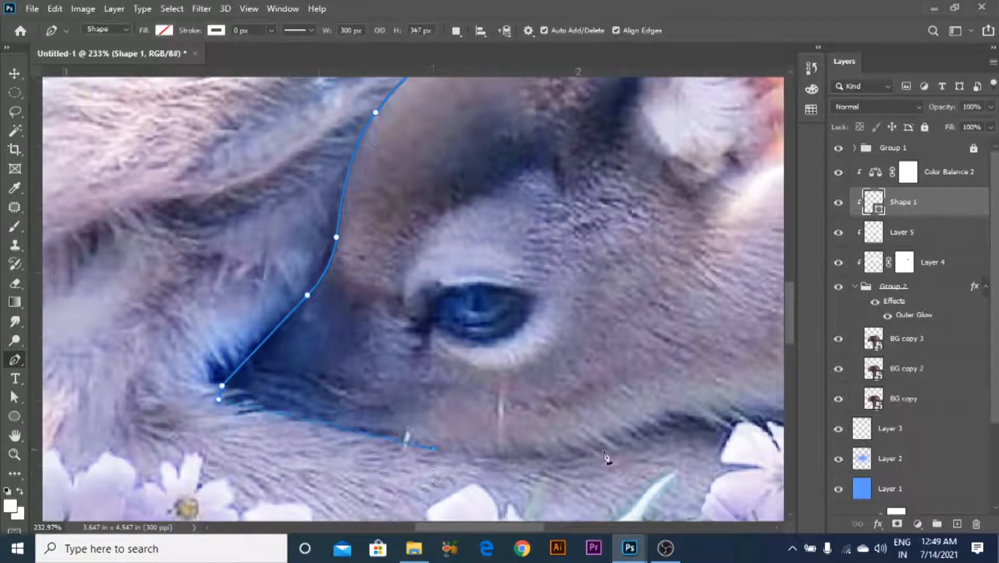
pyautogui.click(712, 408)
pyautogui.scroll(-3, 637, 448)
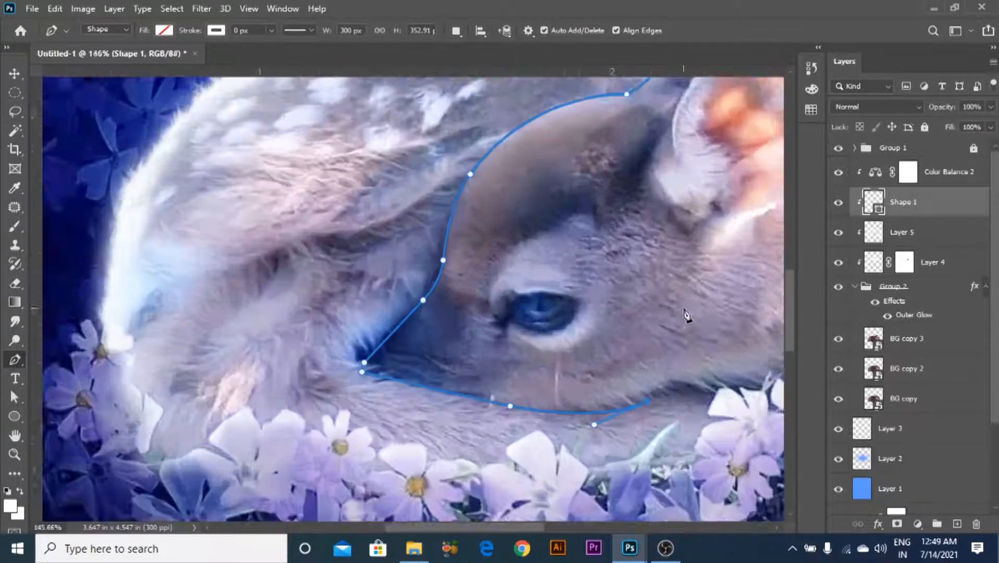
# - Close the head outline with anchor points up the cheek and across the front ear to its starting point
pyautogui.moveTo(673, 207); pyautogui.dragTo(655, 298)
pyautogui.click(652, 304)
pyautogui.click(597, 264)
pyautogui.hotkey('ctrl', 'z')
pyautogui.click(668, 162)
pyautogui.click(638, 130)
# - Load the head outline as a selection, delete the Shape 1 layer and add a new layer above Layer 5
pyautogui.keyDown('ctrl'); pyautogui.click(873, 207); pyautogui.keyUp('ctrl')
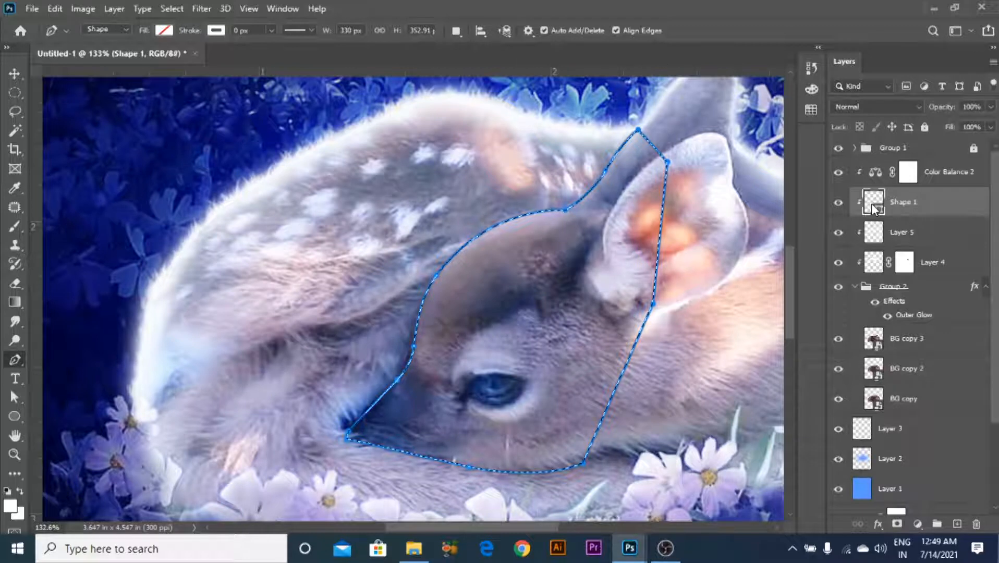
pyautogui.moveTo(905, 204); pyautogui.dragTo(976, 523)
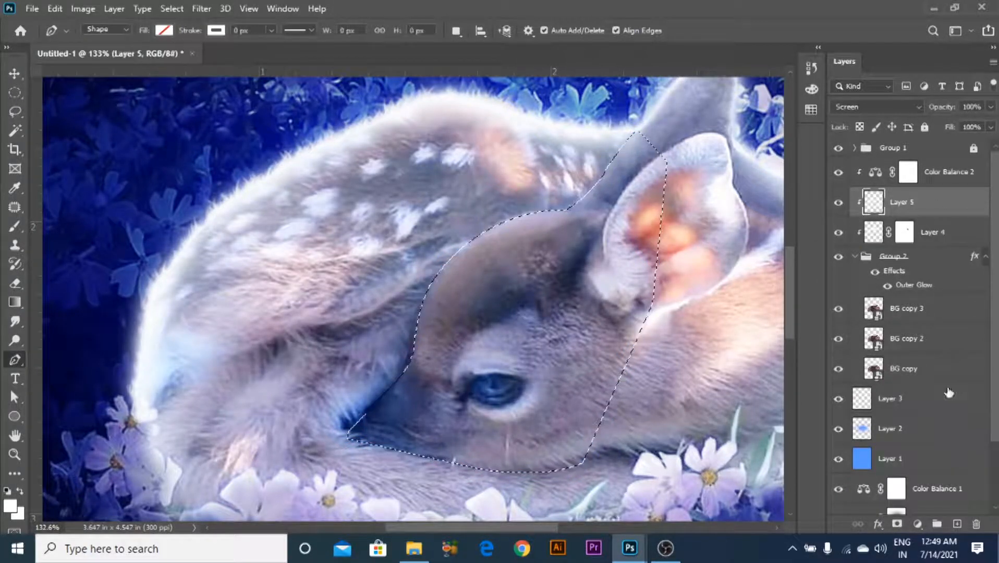
pyautogui.click(957, 524)
# - Paint a soft white glow inside the selection along the forehead and muzzle edge with the Brush at 34% opacity
pyautogui.click(14, 228)
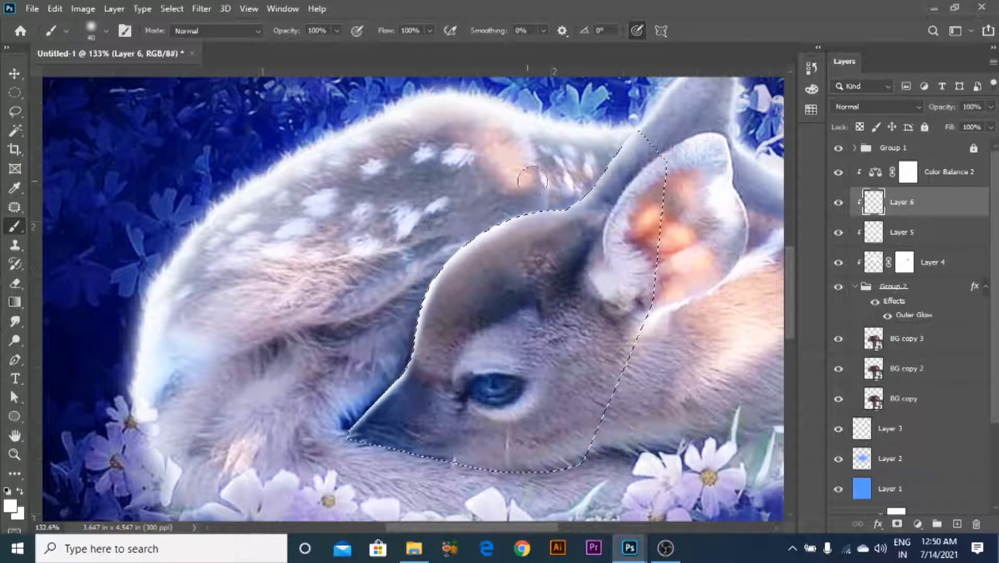
pyautogui.moveTo(338, 31); pyautogui.dragTo(301, 49)
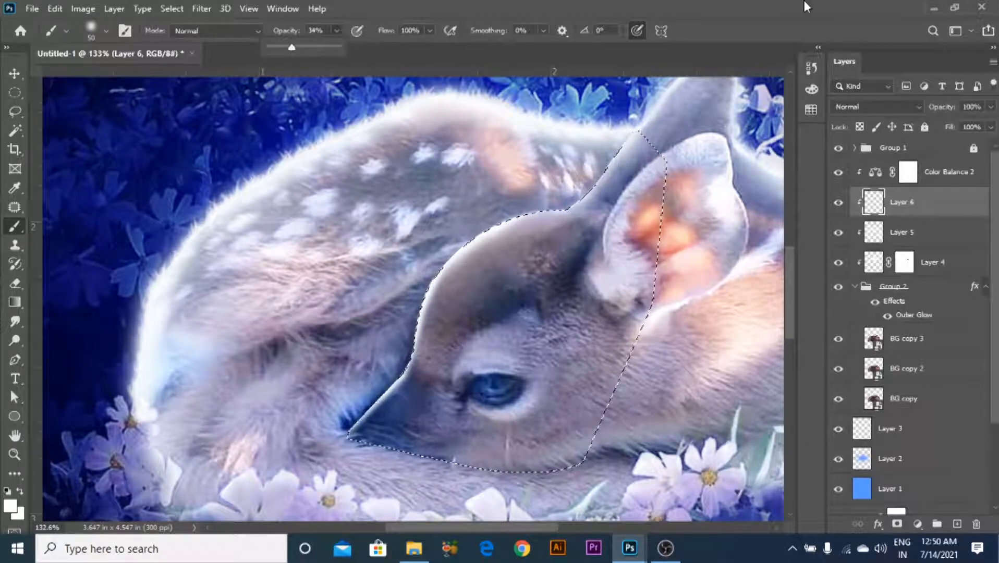
pyautogui.click(818, 7)
pyautogui.press(']')
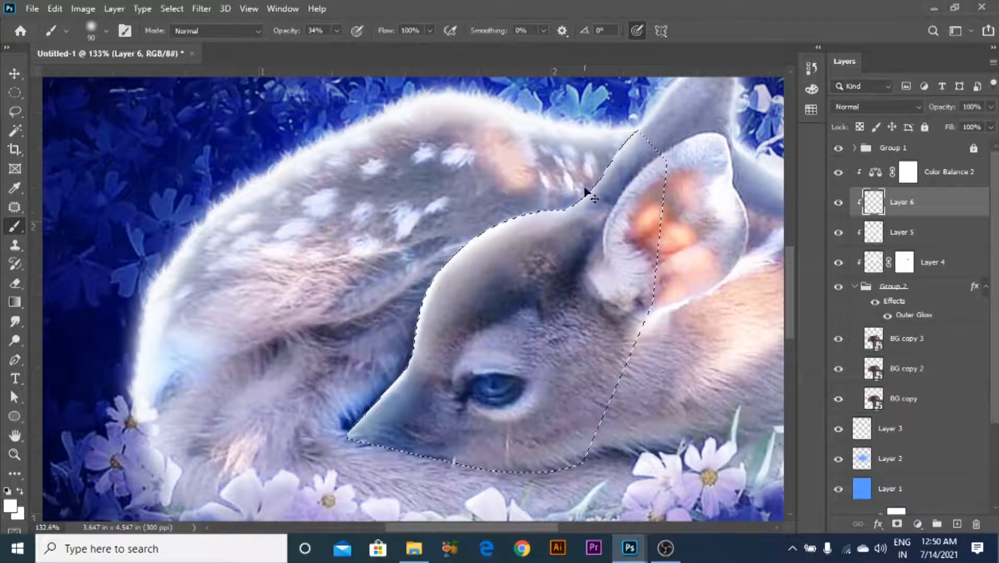
# - Lower the brush opacity to 16%, spread the white glow across the forehead with a 90 px brush, and deselect
pyautogui.click(337, 30)
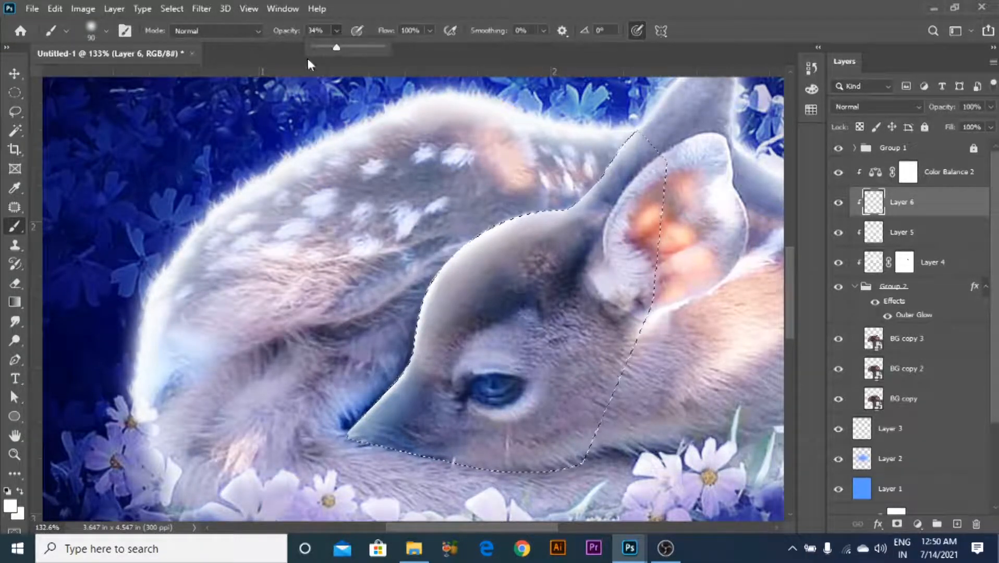
pyautogui.click(685, 21)
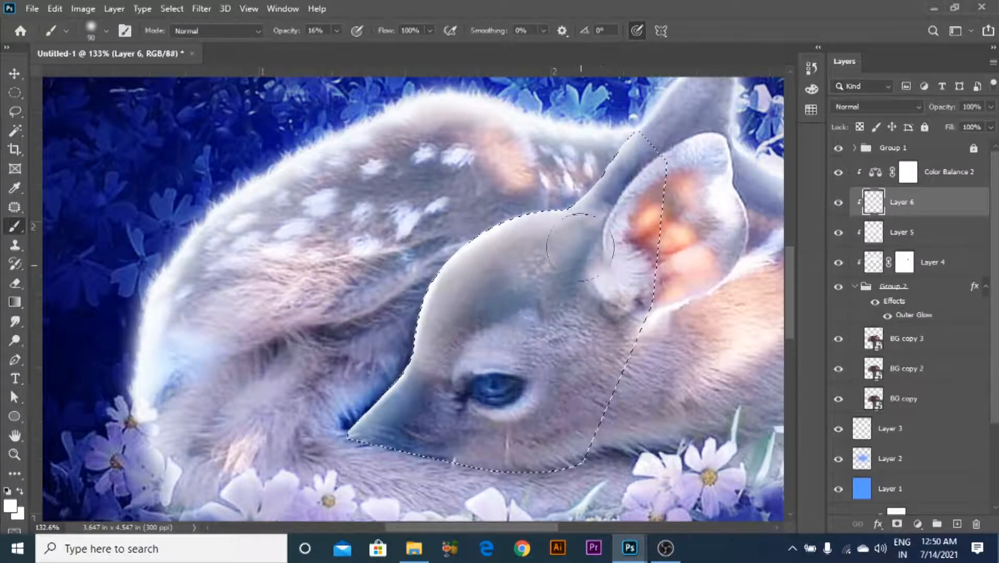
pyautogui.scroll(-6, 587, 305)
pyautogui.hotkey('ctrl', 'd')
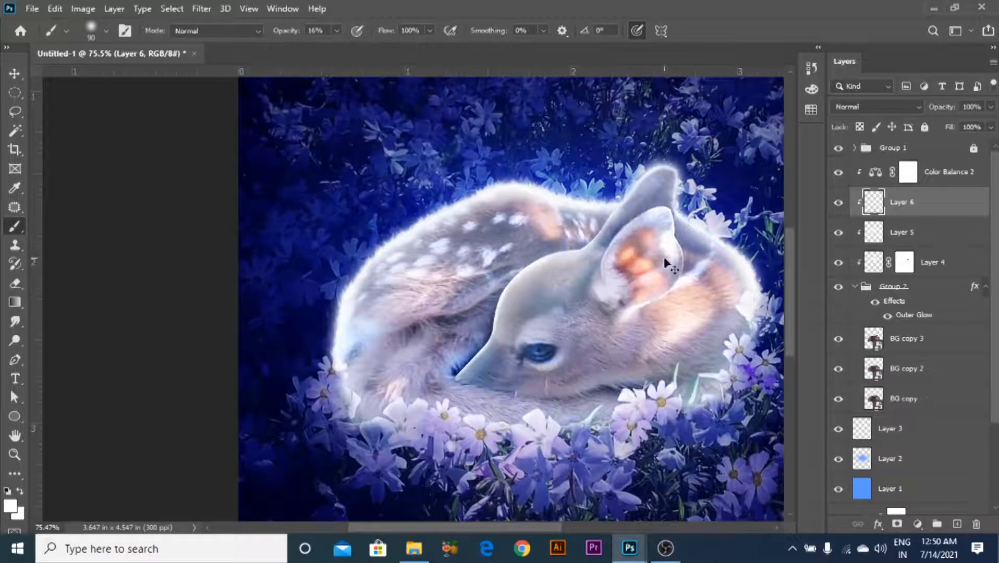
pyautogui.scroll(-9, 652, 272)
pyautogui.scroll(8, 374, 318)
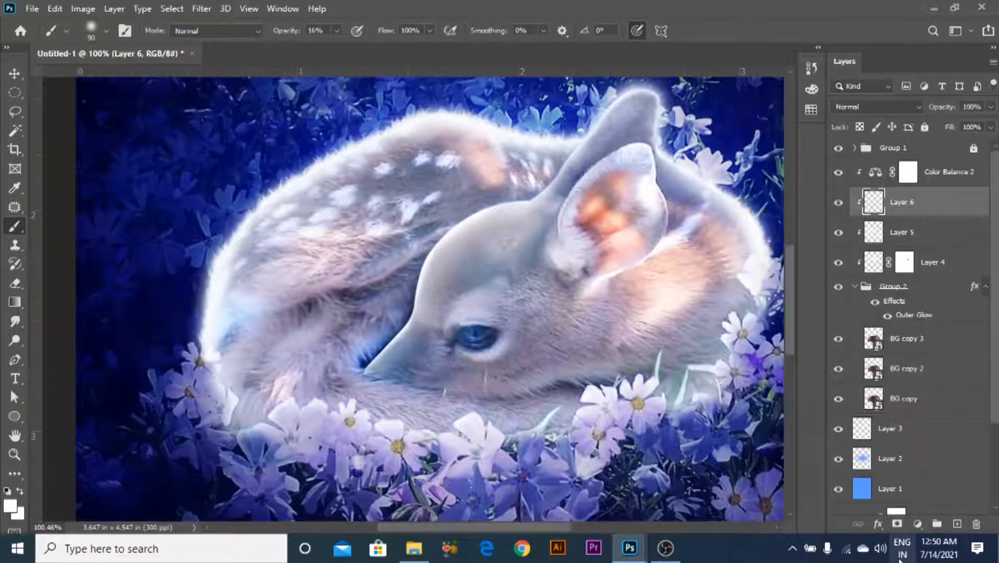
# - Mask Layer 6 and fade its glow over the face with a 250 px black brush, comparing the layer hidden and shown
pyautogui.click(897, 524)
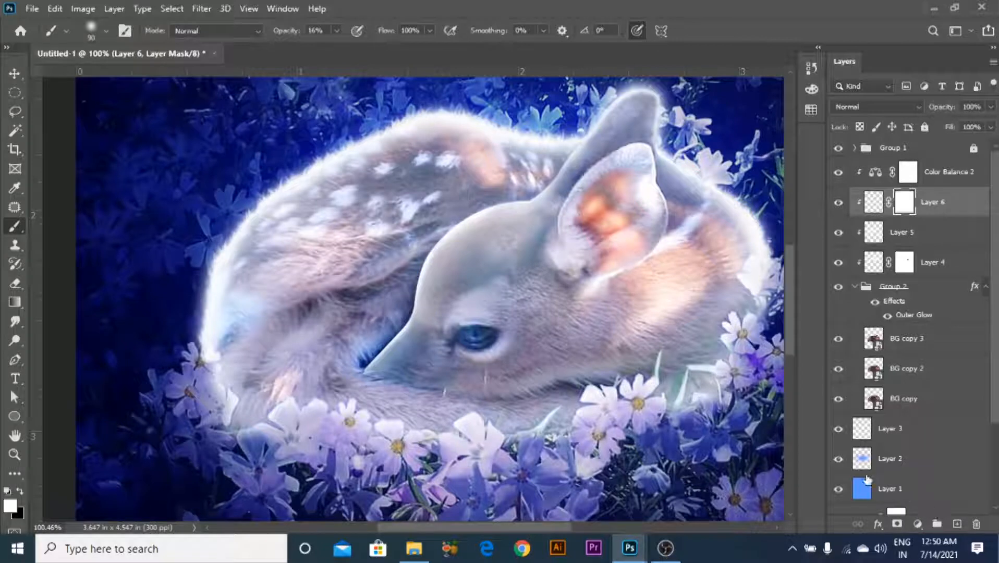
pyautogui.press(']')
pyautogui.press(']')
pyautogui.press(']')
pyautogui.press(']')
pyautogui.press(']')
pyautogui.press(']')
pyautogui.press('x')
pyautogui.moveTo(515, 362)
pyautogui.mouseDown()
pyautogui.moveTo(516, 299)
pyautogui.moveTo(513, 313)
pyautogui.mouseUp()
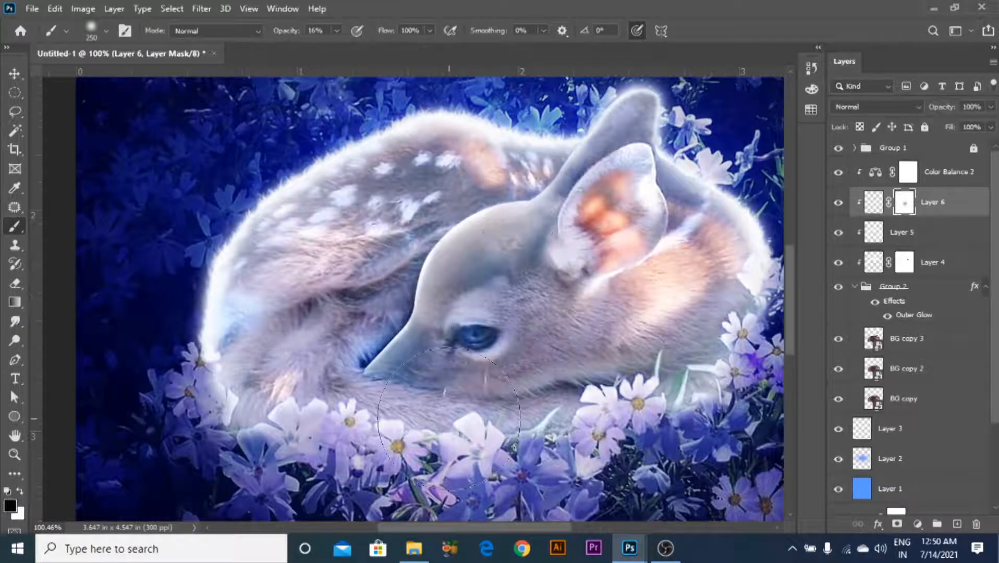
pyautogui.scroll(-9, 582, 233)
pyautogui.scroll(9, 455, 269)
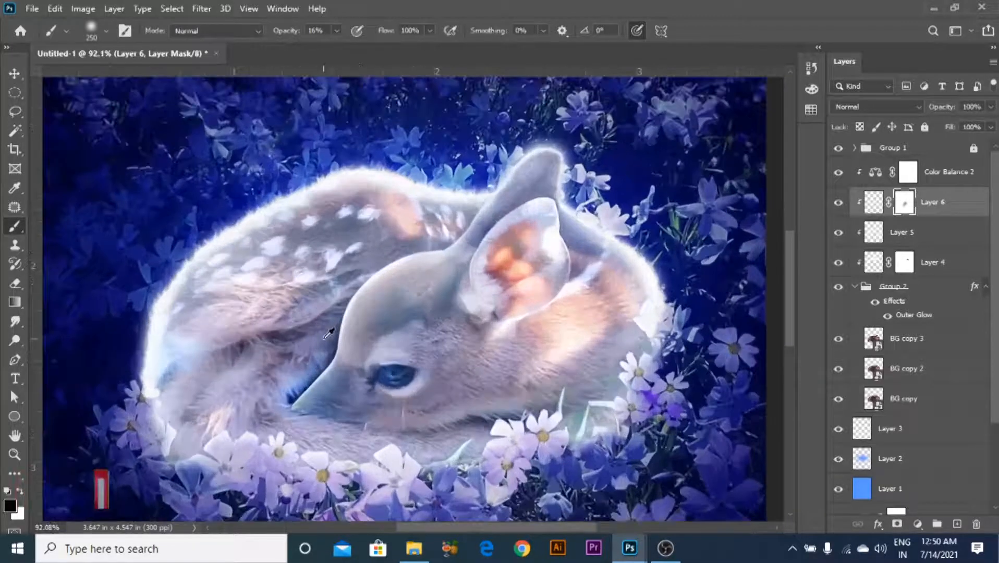
pyautogui.scroll(-1, 329, 334)
pyautogui.click(839, 202)
pyautogui.click(838, 203)
# - Soften the painted head glow on Layer 6's pixels with a 125 px Blur tool at 100% strength
pyautogui.click(874, 202)
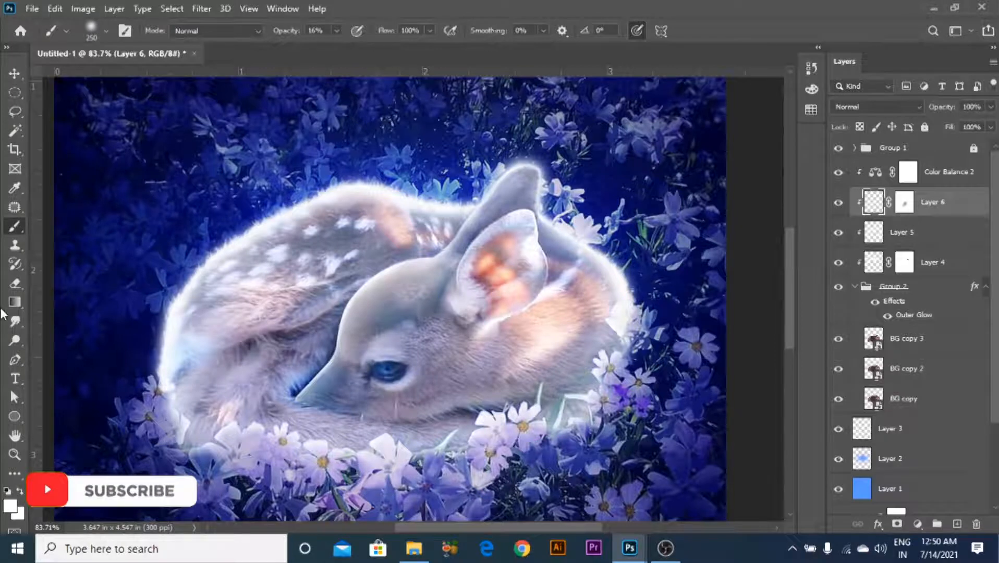
pyautogui.click(14, 321)
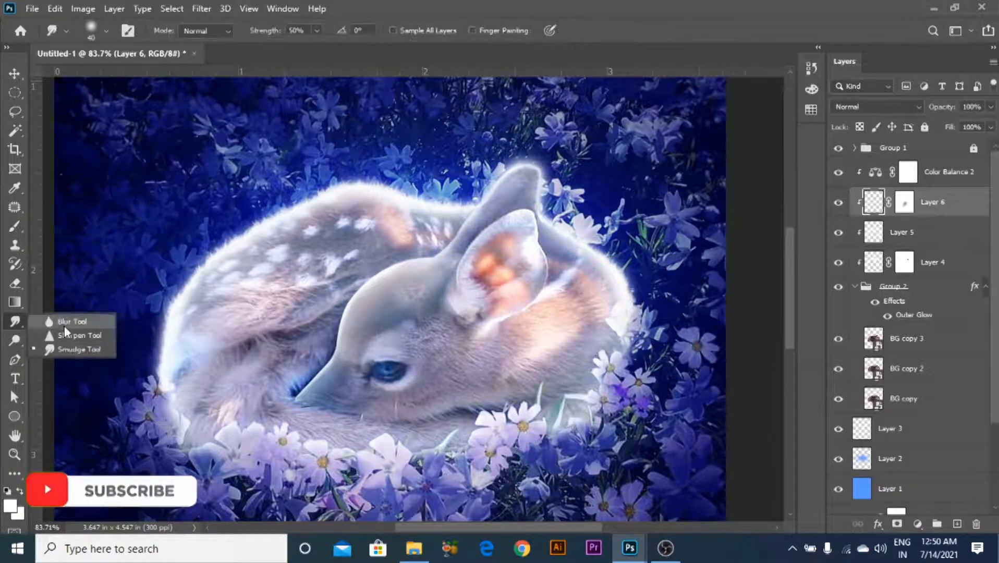
pyautogui.click(58, 320)
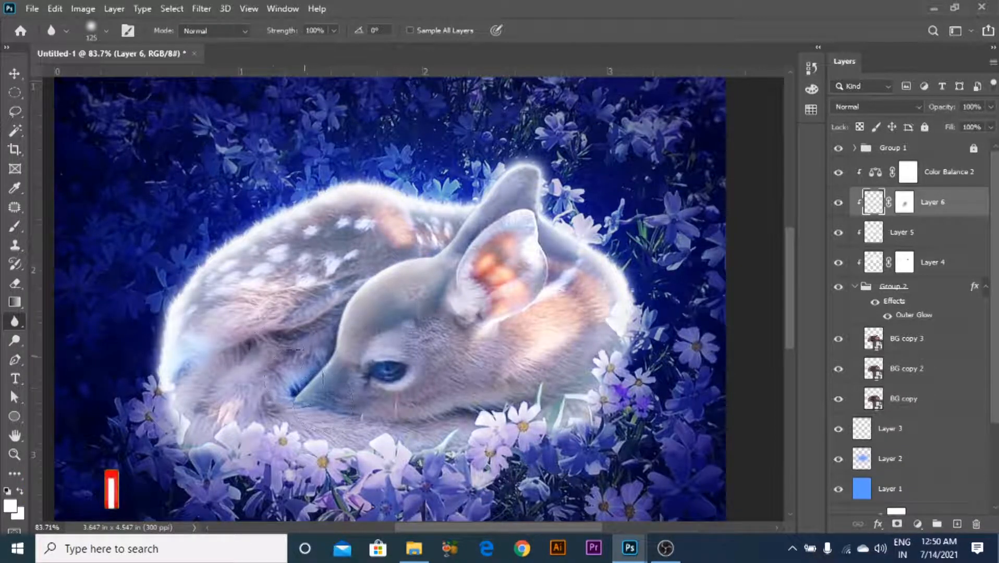
pyautogui.scroll(-8, 508, 193)
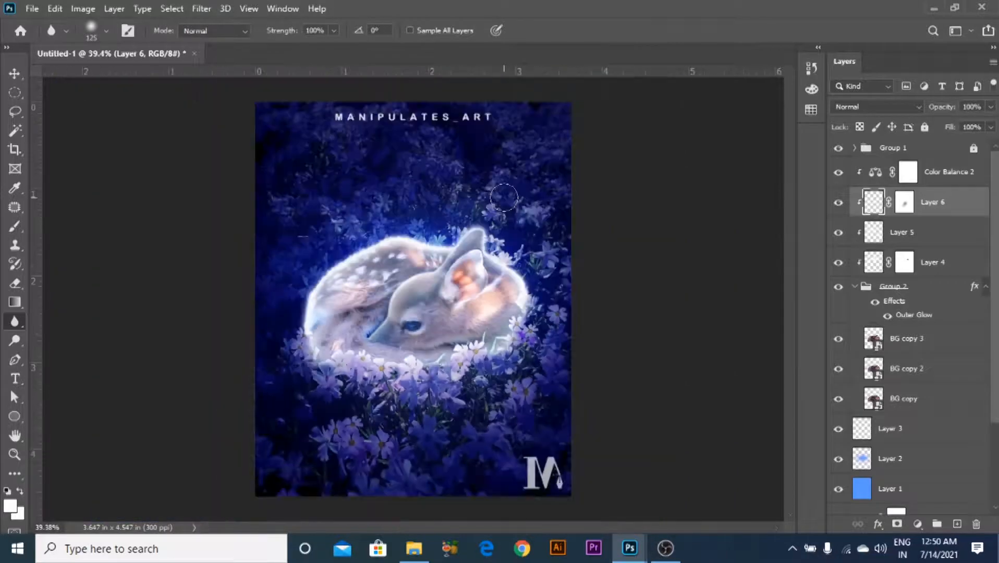
pyautogui.scroll(5, 478, 235)
pyautogui.scroll(-3, 459, 249)
pyautogui.press('v')
pyautogui.scroll(5, 356, 328)
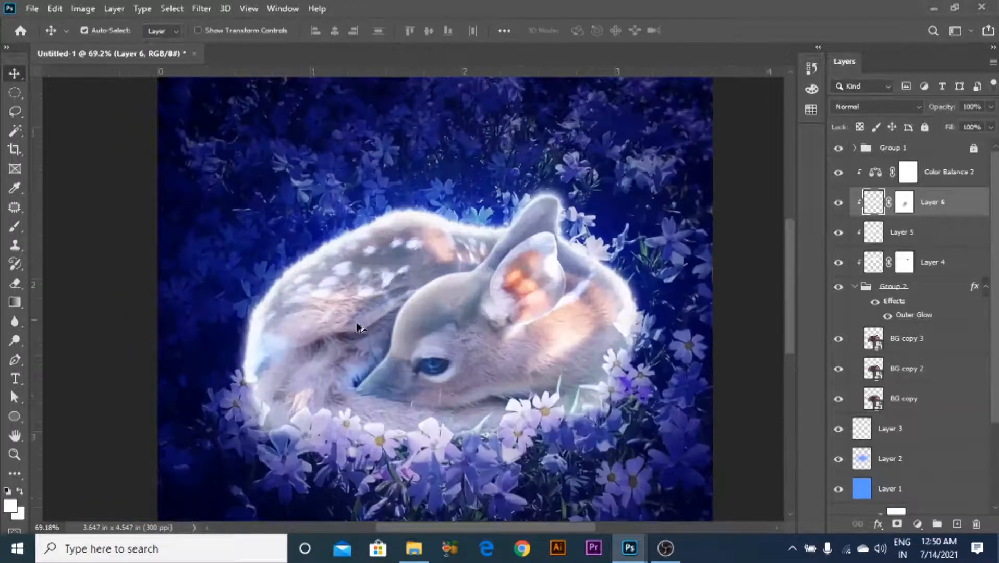
# - Paint soft white light on Layer 5 over the body fur behind the head with an 80 px brush at 16% opacity
pyautogui.click(903, 242)
pyautogui.click(839, 233)
pyautogui.click(838, 234)
pyautogui.click(15, 226)
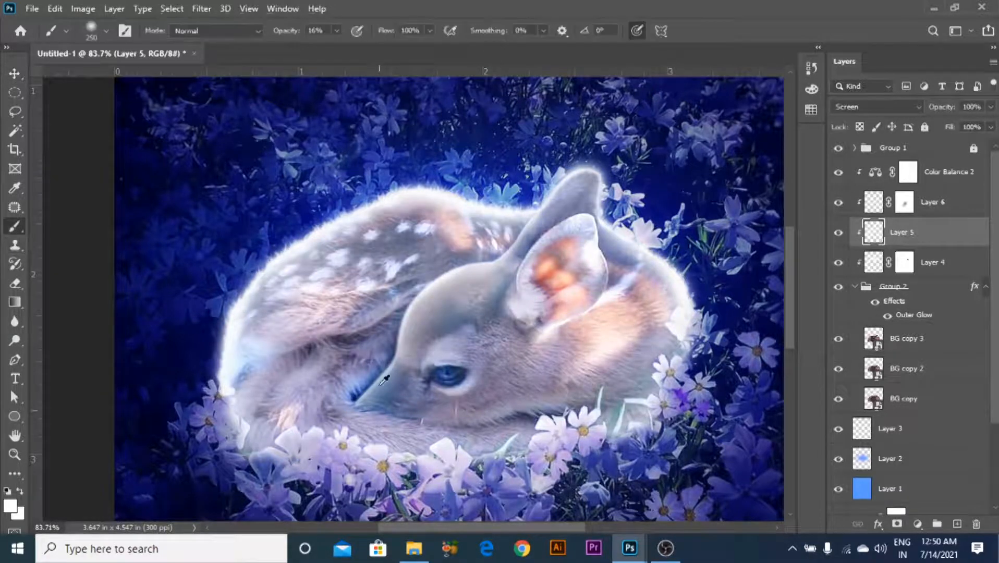
pyautogui.scroll(3, 376, 376)
pyautogui.press('[')
pyautogui.press('[')
pyautogui.press('[')
pyautogui.press('[')
pyautogui.press('[')
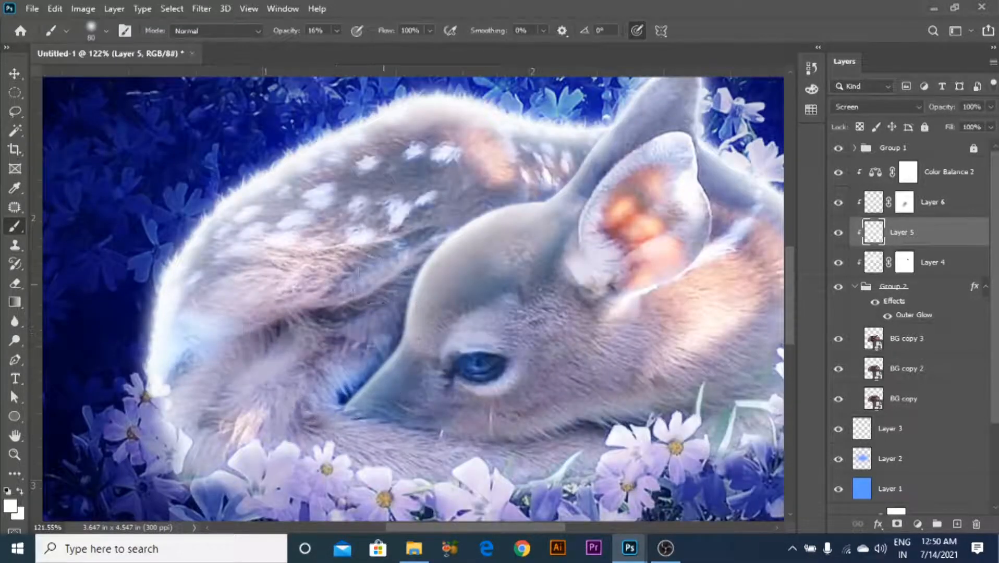
pyautogui.hotkey('ctrl', 'z')
pyautogui.moveTo(391, 266)
pyautogui.mouseDown()
pyautogui.moveTo(321, 389)
pyautogui.moveTo(444, 236)
pyautogui.moveTo(257, 343)
pyautogui.mouseUp()
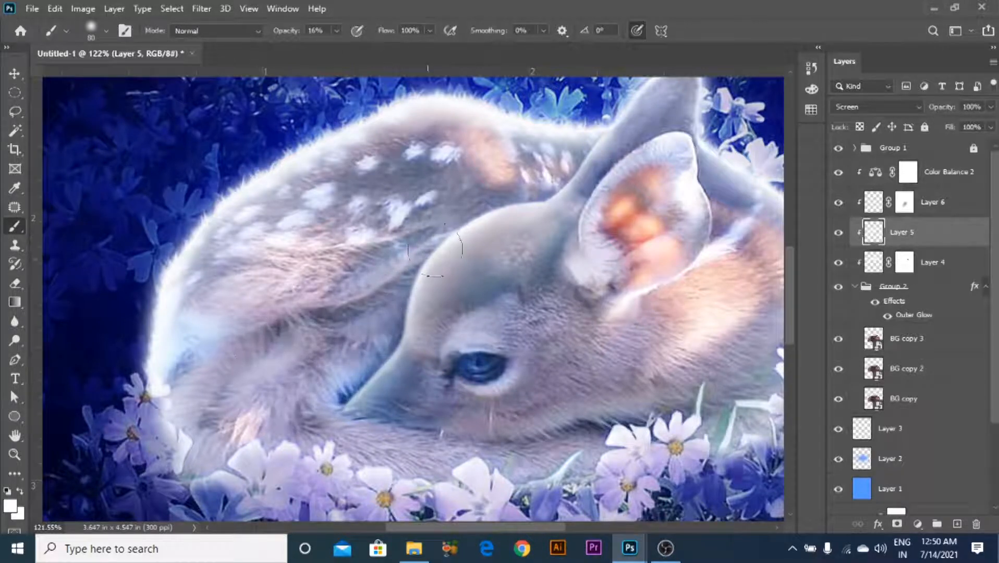
pyautogui.scroll(-3, 449, 225)
pyautogui.scroll(-4, 526, 211)
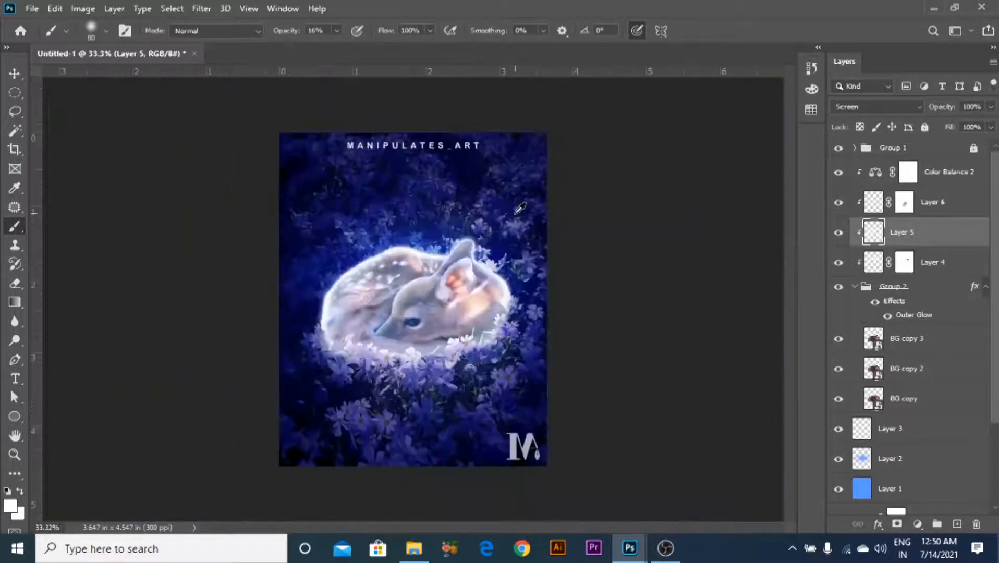
pyautogui.scroll(2, 495, 215)
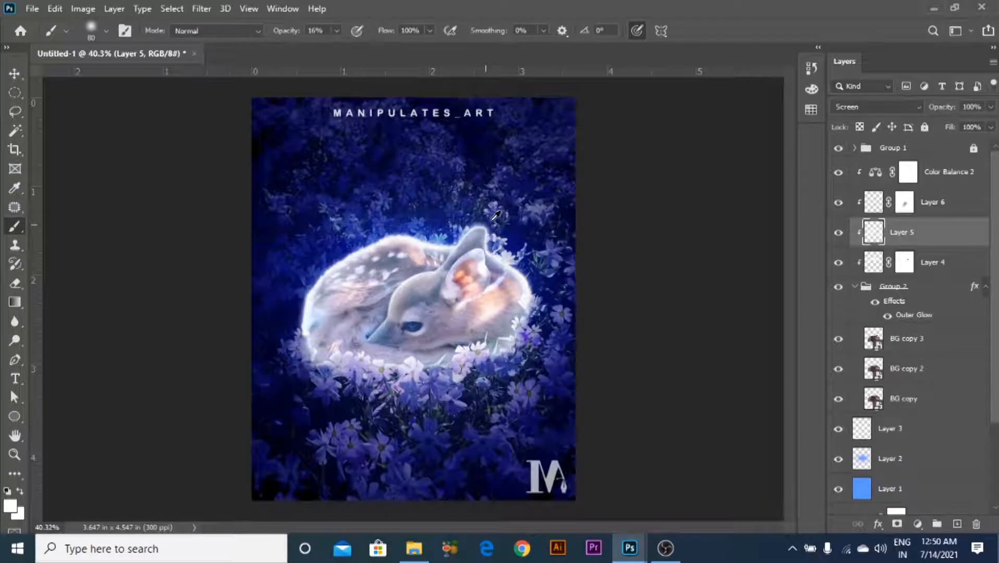
# - Compare the image with Layer 5 hidden and shown, and reduce Layer 5's opacity to 74%
pyautogui.click(15, 74)
pyautogui.click(838, 232)
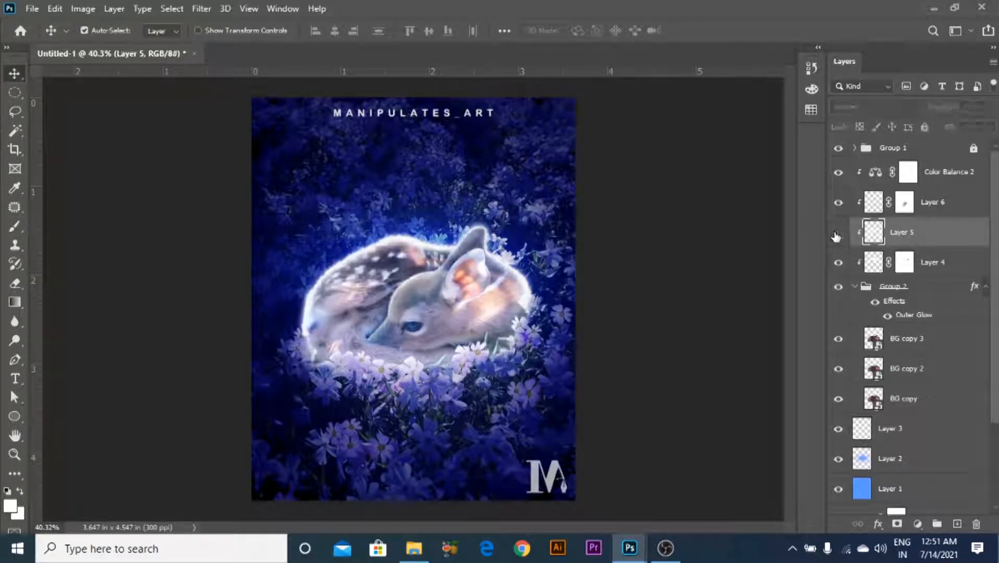
pyautogui.click(838, 232)
pyautogui.click(990, 107)
pyautogui.moveTo(991, 126); pyautogui.dragTo(973, 127)
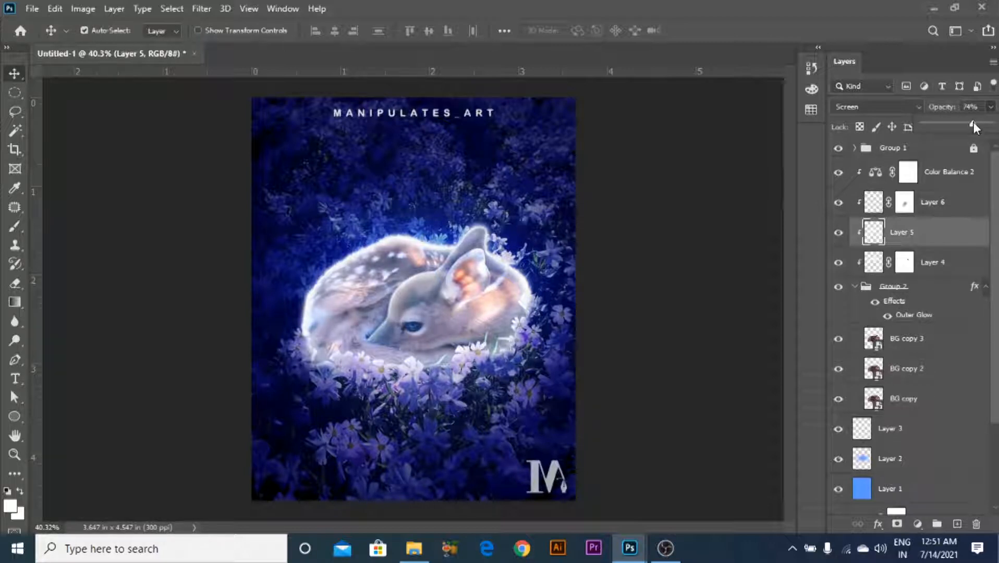
# - Examine the fawn's balanced glow in the full composition and up close
pyautogui.scroll(-3, 453, 283)
pyautogui.scroll(7, 455, 279)
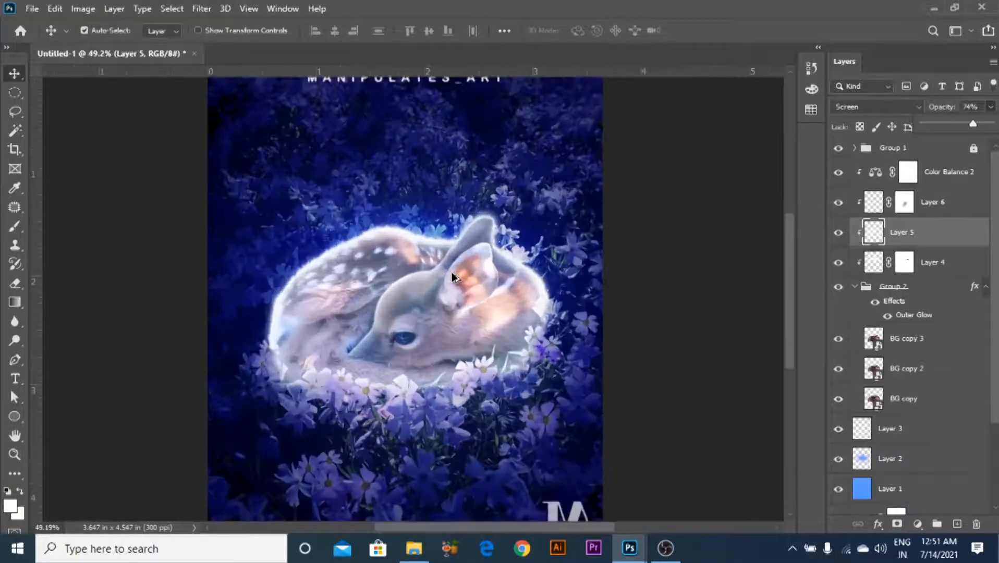
pyautogui.scroll(-2, 468, 239)
pyautogui.scroll(1, 409, 324)
pyautogui.scroll(-3, 410, 326)
pyautogui.scroll(1, 417, 326)
pyautogui.click(717, 377)
pyautogui.scroll(2, 427, 305)
pyautogui.click(424, 313)
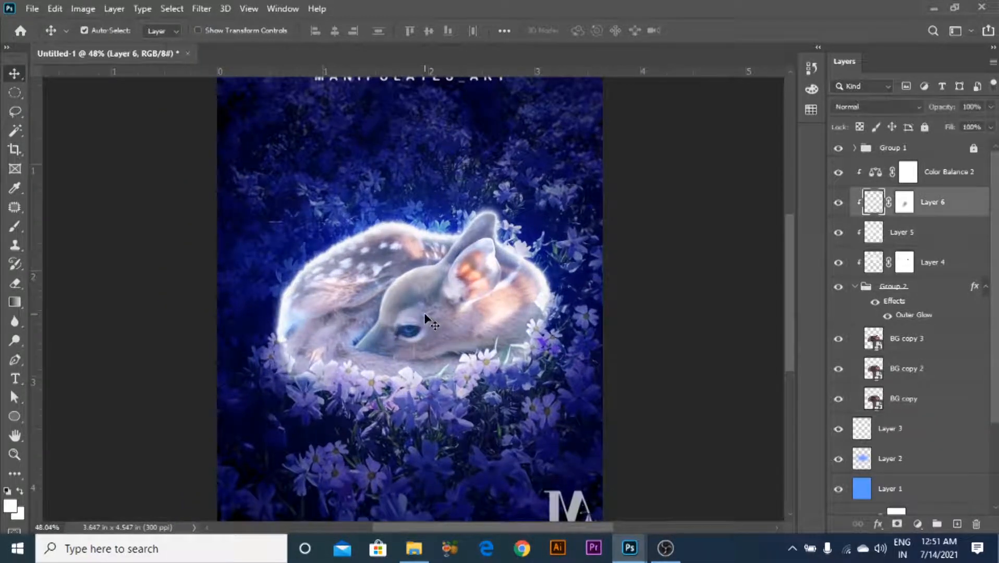
# - Add a new empty layer directly above the Color Balance 2 adjustment layer
pyautogui.scroll(10, 423, 313)
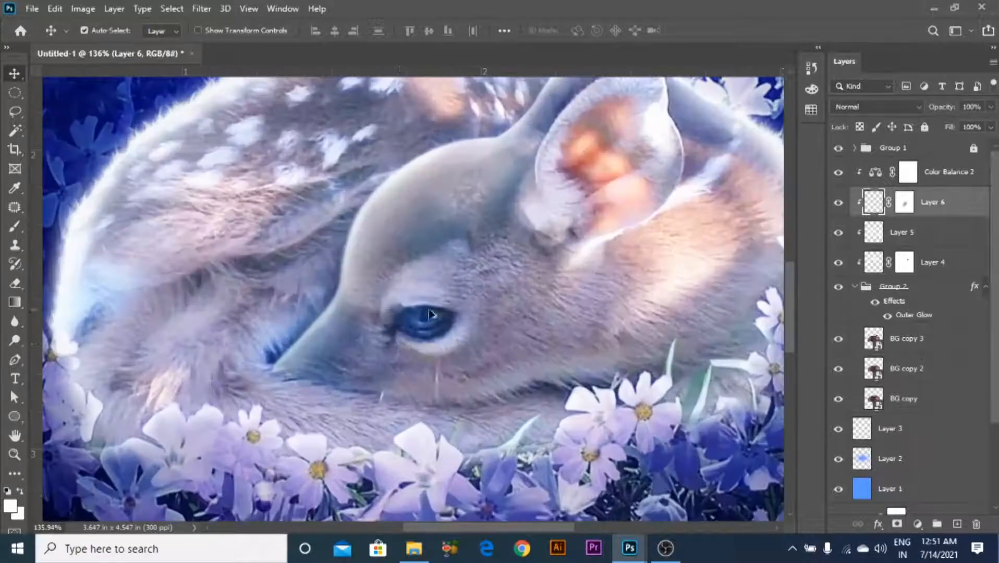
pyautogui.click(942, 177)
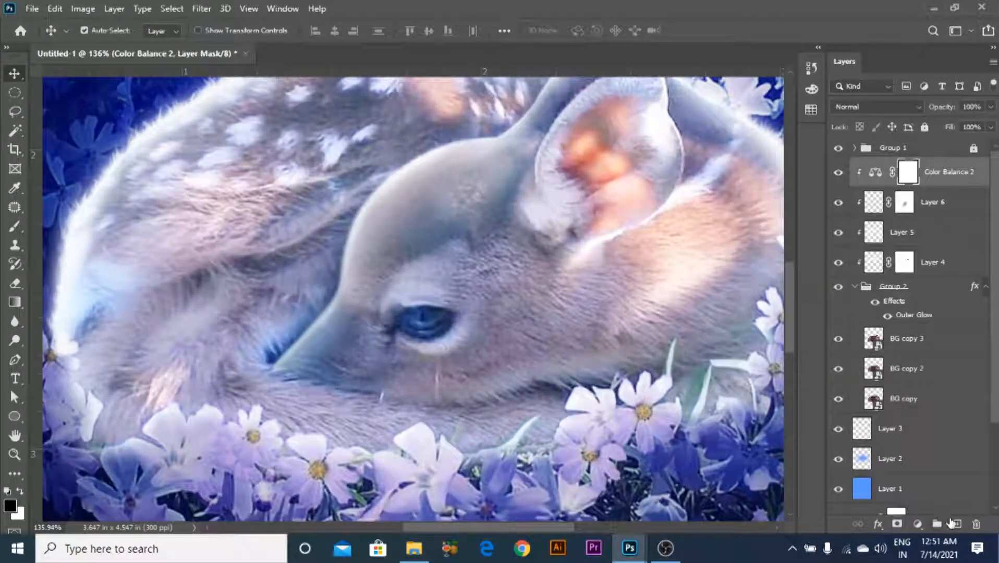
pyautogui.click(955, 523)
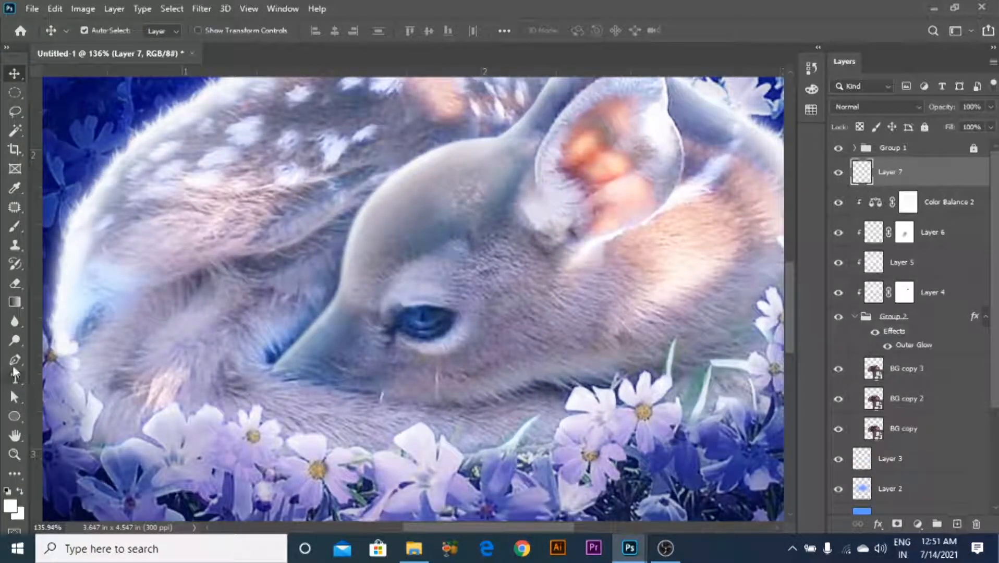
# - Trace the outline of the fawn's eye as a closed Pen tool shape following the upper and lower lids
pyautogui.click(14, 364)
pyautogui.scroll(8, 459, 323)
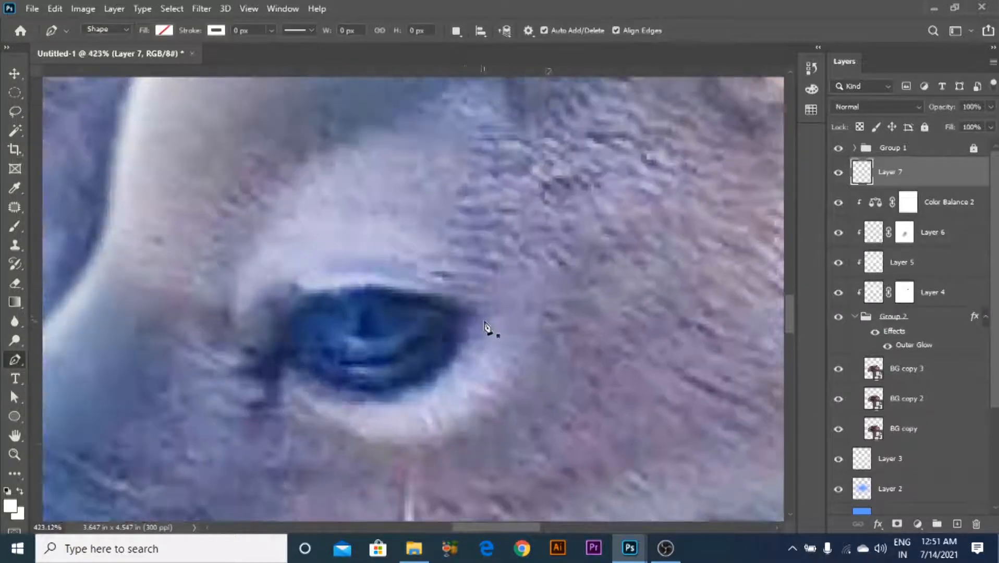
pyautogui.click(474, 312)
pyautogui.moveTo(289, 314); pyautogui.dragTo(302, 362)
pyautogui.keyDown('alt'); pyautogui.click(288, 365); pyautogui.keyUp('alt')
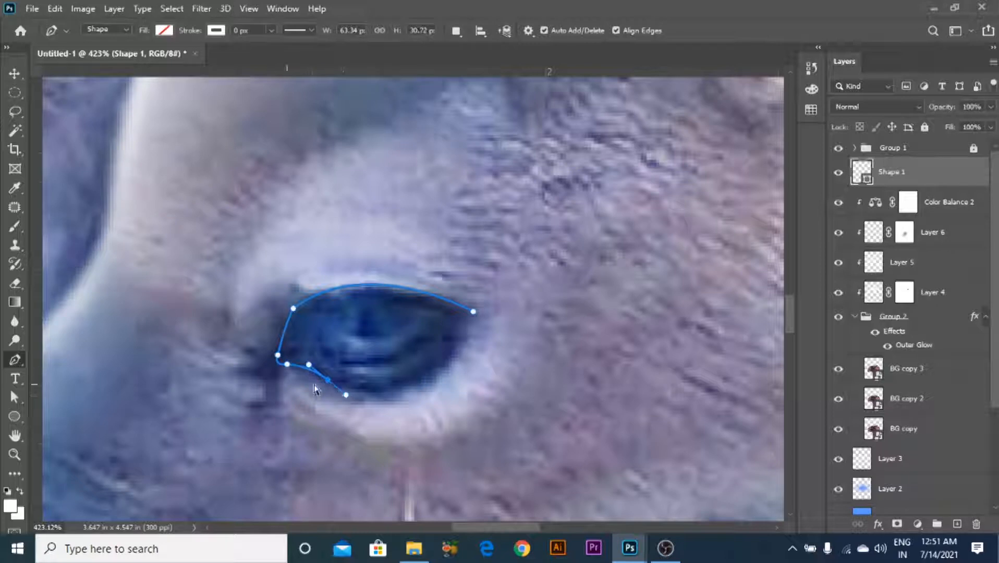
pyautogui.click(336, 400)
pyautogui.moveTo(463, 348); pyautogui.dragTo(499, 303)
pyautogui.moveTo(538, 262); pyautogui.dragTo(531, 260)
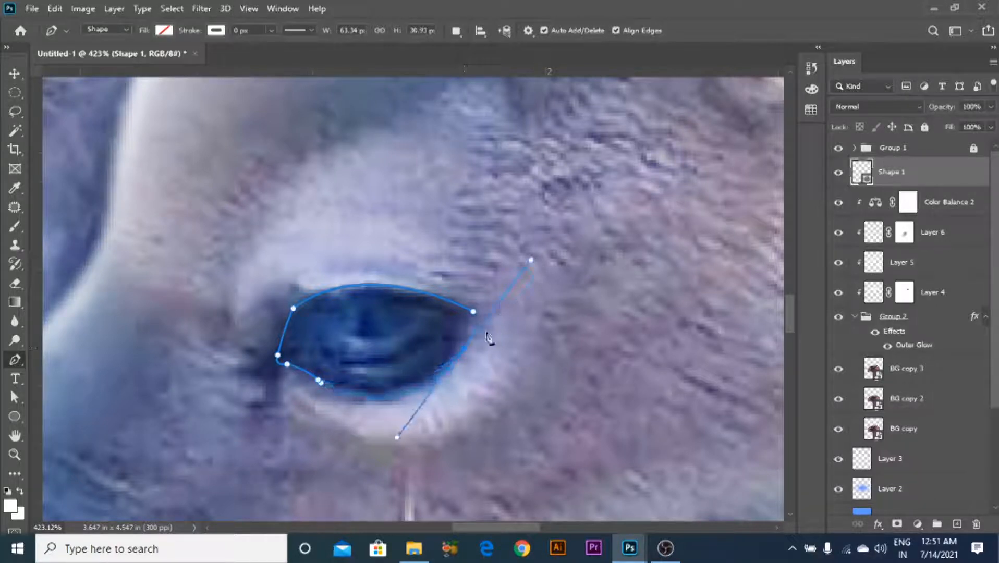
pyautogui.keyDown('alt'); pyautogui.click(473, 311); pyautogui.keyUp('alt')
# - Fill the traced eye shape with solid white
pyautogui.scroll(-8, 484, 216)
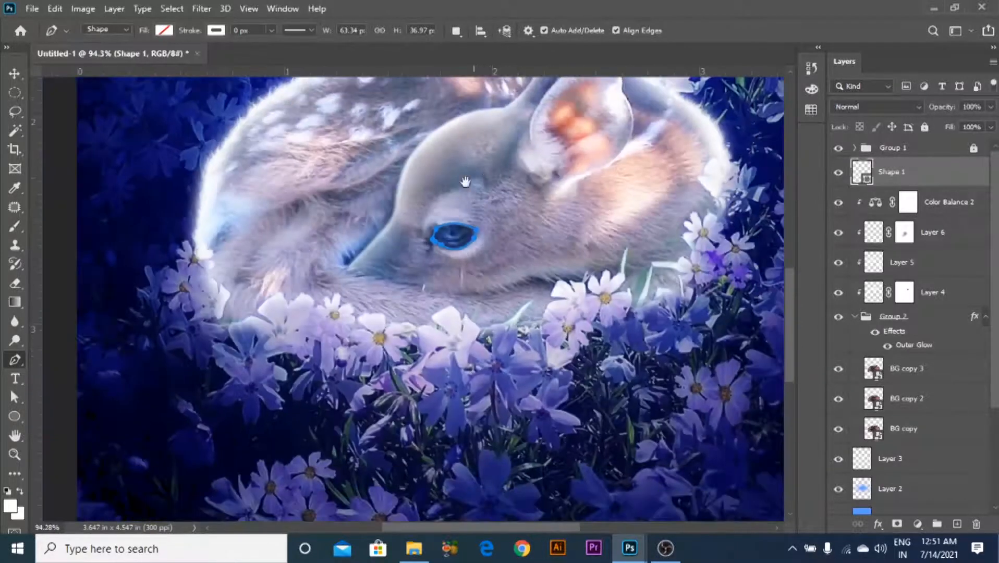
pyautogui.moveTo(466, 181); pyautogui.dragTo(377, 312)
pyautogui.click(165, 31)
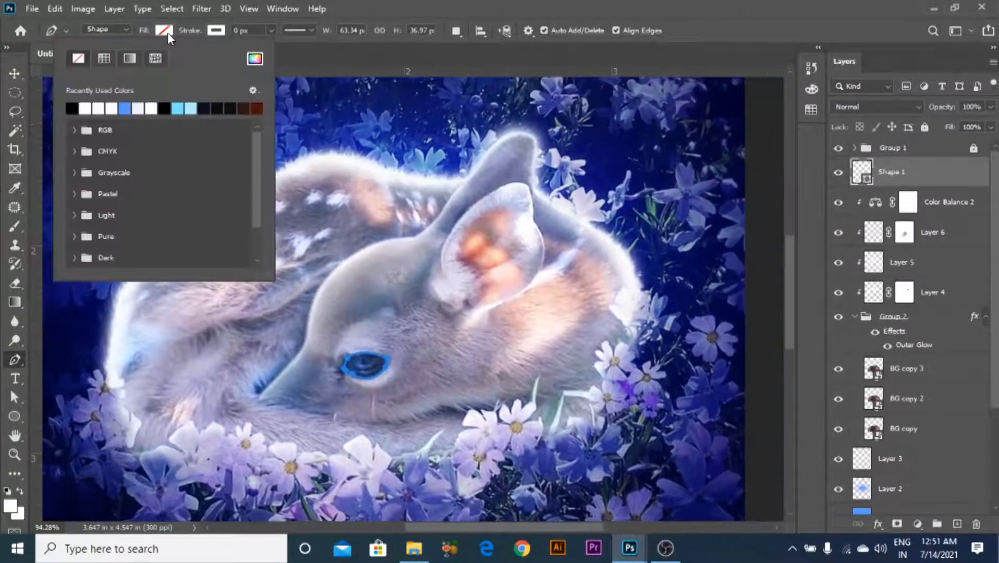
pyautogui.click(156, 106)
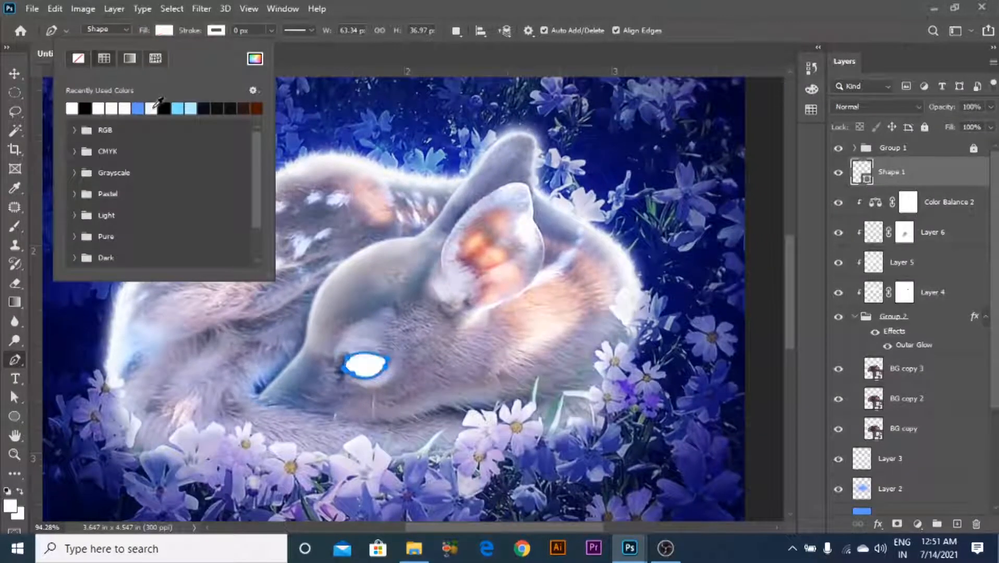
pyautogui.click(14, 73)
pyautogui.click(15, 73)
# - Bring the blue tiger-eye image from the computer's files into the composition and place it above Shape 1
pyautogui.scroll(-4, 505, 235)
pyautogui.scroll(2, 505, 235)
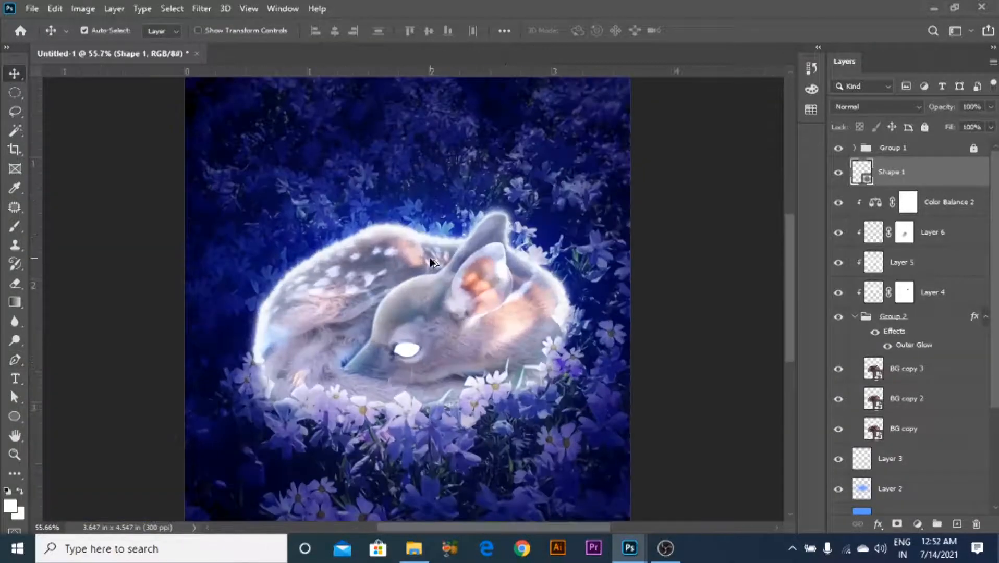
pyautogui.scroll(4, 399, 360)
pyautogui.scroll(-2, 392, 349)
pyautogui.click(412, 554)
pyautogui.click(652, 277)
pyautogui.click(248, 194)
pyautogui.moveTo(208, 154); pyautogui.dragTo(471, 370)
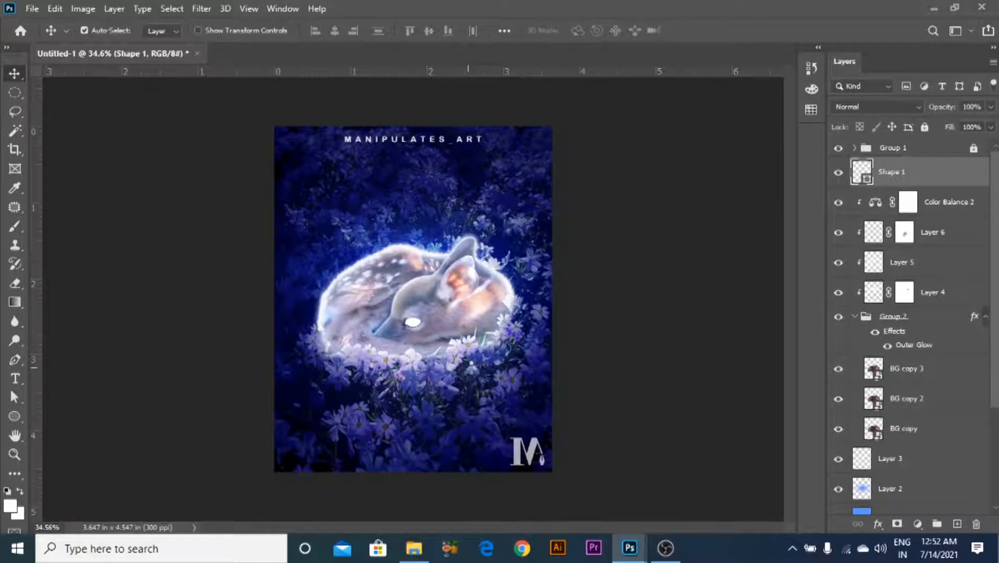
pyautogui.click(710, 34)
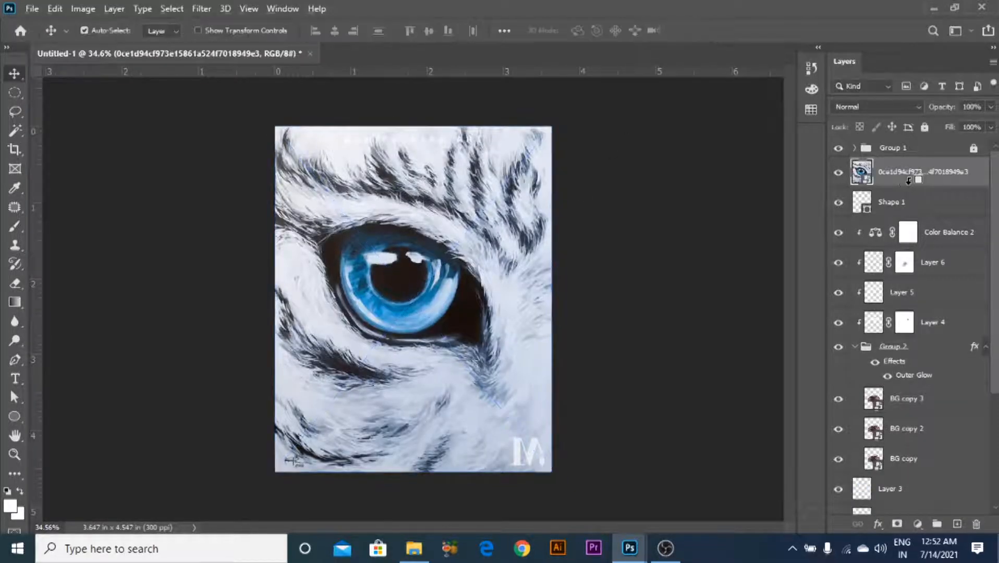
# - Clip the tiger-eye image to Shape 1 and move its iris toward the fawn's eye
pyautogui.keyDown('alt'); pyautogui.click(915, 186); pyautogui.keyUp('alt')
pyautogui.scroll(2, 410, 192)
pyautogui.moveTo(401, 215); pyautogui.dragTo(452, 260)
# - Scale the tiger-eye image proportionally to about 4.71% and position its blue iris inside the fawn's eye shape
pyautogui.hotkey('ctrl', 't')
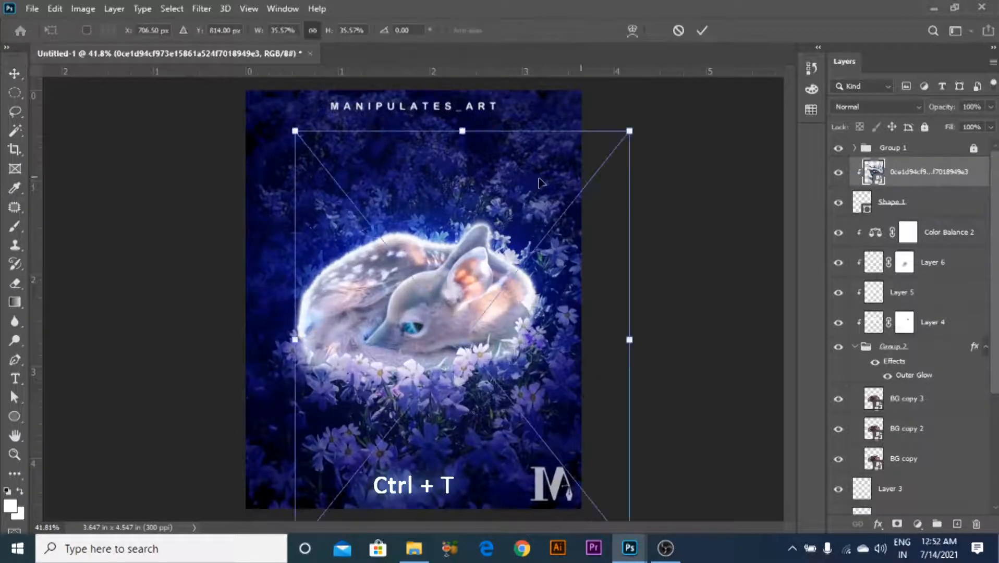
pyautogui.scroll(-3, 415, 300)
pyautogui.moveTo(576, 170); pyautogui.dragTo(387, 261)
pyautogui.scroll(5, 440, 310)
pyautogui.moveTo(502, 203); pyautogui.dragTo(454, 245)
pyautogui.scroll(3, 341, 351)
pyautogui.moveTo(418, 306); pyautogui.dragTo(415, 300)
pyautogui.moveTo(518, 214); pyautogui.dragTo(491, 248)
pyautogui.moveTo(384, 310); pyautogui.dragTo(386, 317)
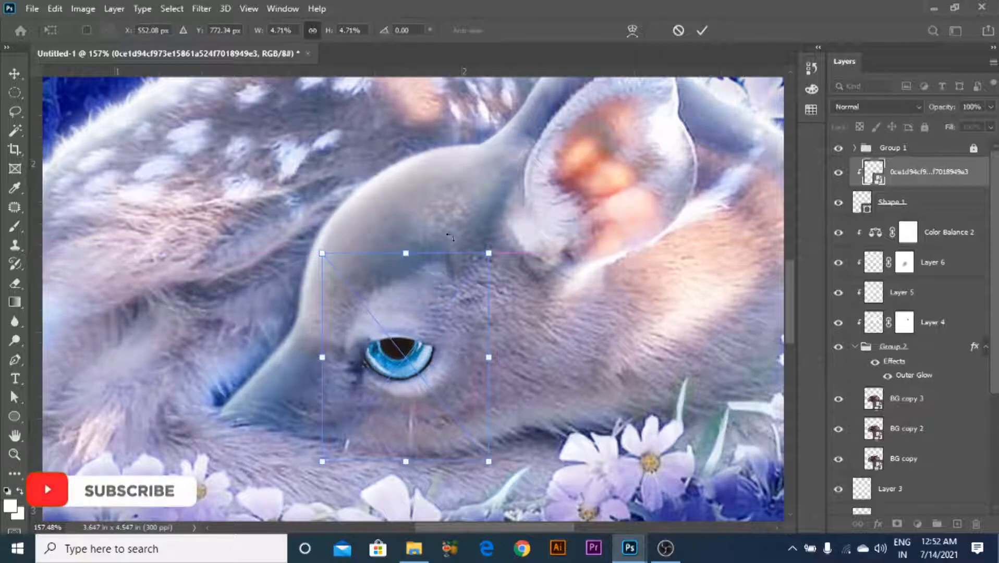
pyautogui.click(706, 32)
# - Apply a Brightness/Contrast adjustment to the eye image with brightness 17 and contrast 73
pyautogui.scroll(-5, 422, 243)
pyautogui.scroll(3, 422, 243)
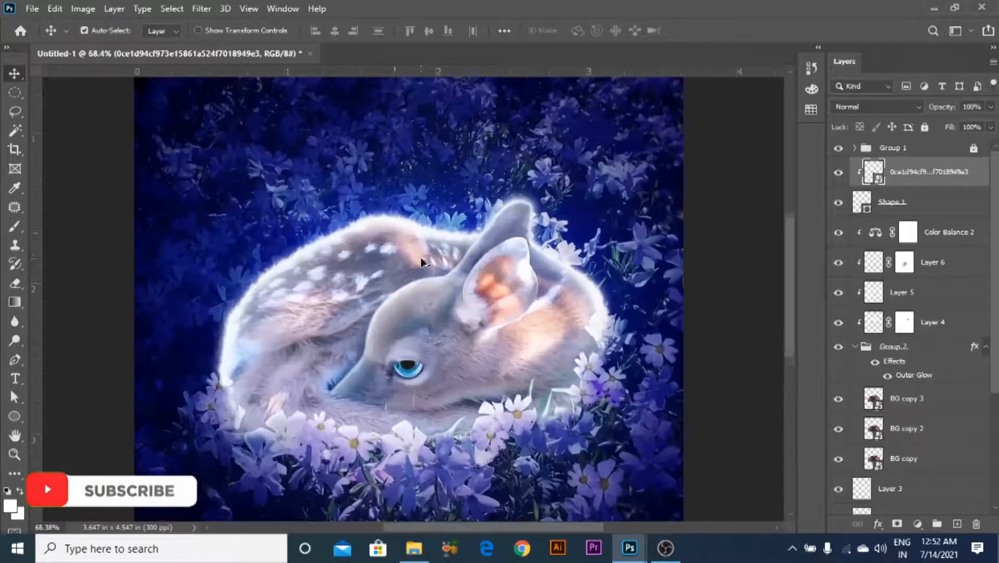
pyautogui.scroll(2, 422, 261)
pyautogui.click(83, 8)
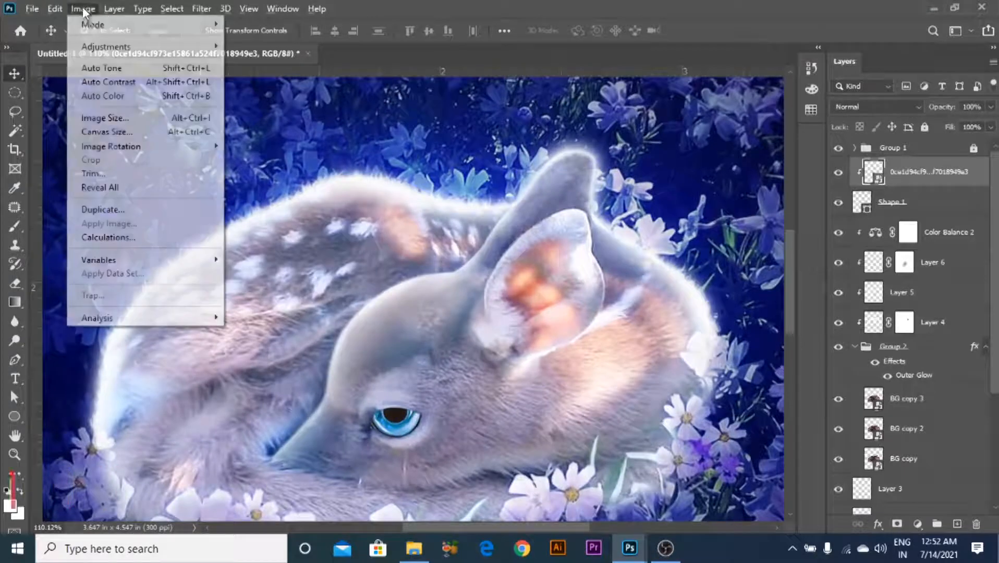
pyautogui.moveTo(99, 47)
pyautogui.click(286, 44)
pyautogui.moveTo(492, 199); pyautogui.dragTo(514, 193)
pyautogui.moveTo(452, 161)
pyautogui.mouseDown()
pyautogui.moveTo(521, 159)
pyautogui.moveTo(471, 157)
pyautogui.mouseUp()
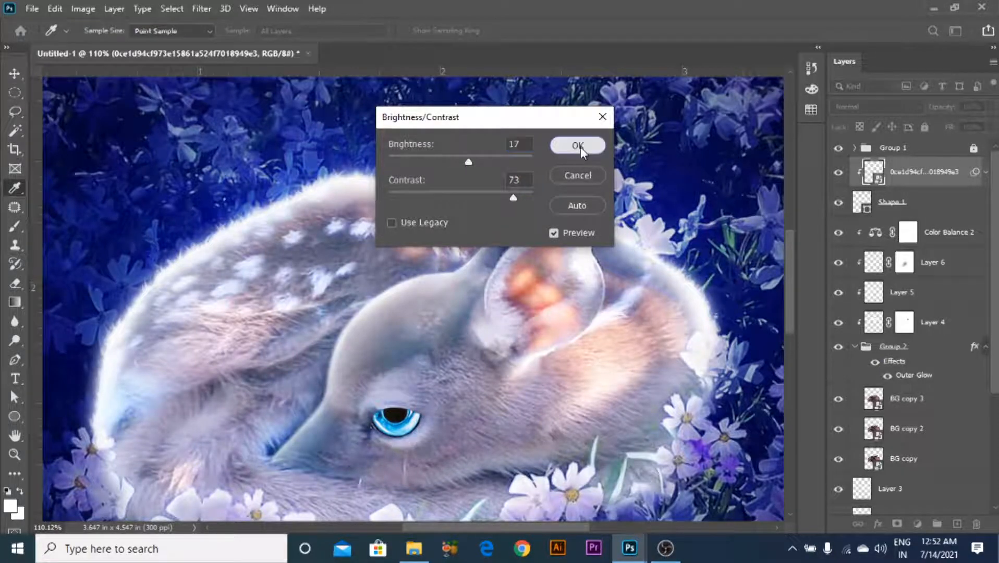
pyautogui.click(580, 146)
# - Hide the BG copy 3 layer in Group 2
pyautogui.scroll(-4, 465, 291)
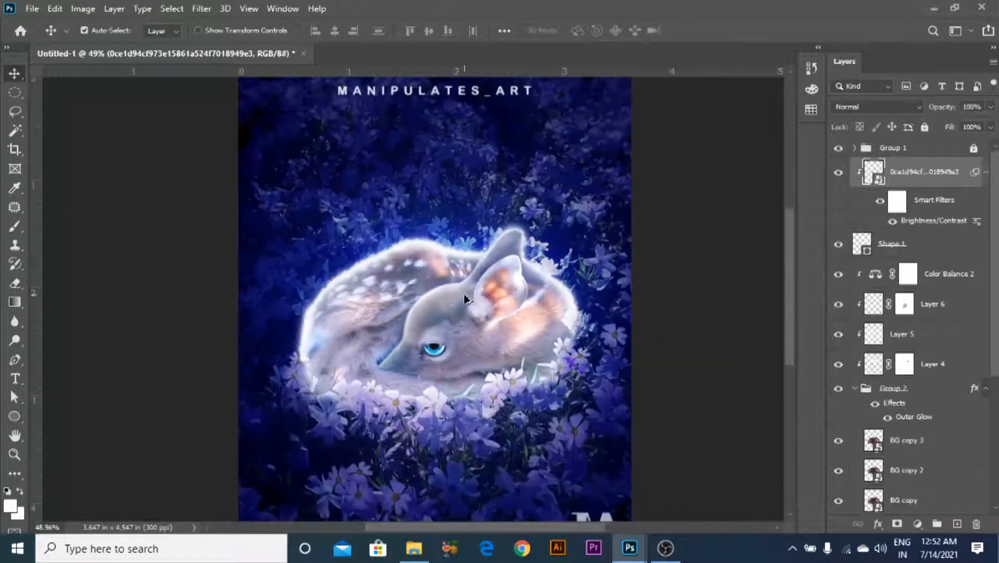
pyautogui.scroll(6, 465, 290)
pyautogui.scroll(-5, 455, 331)
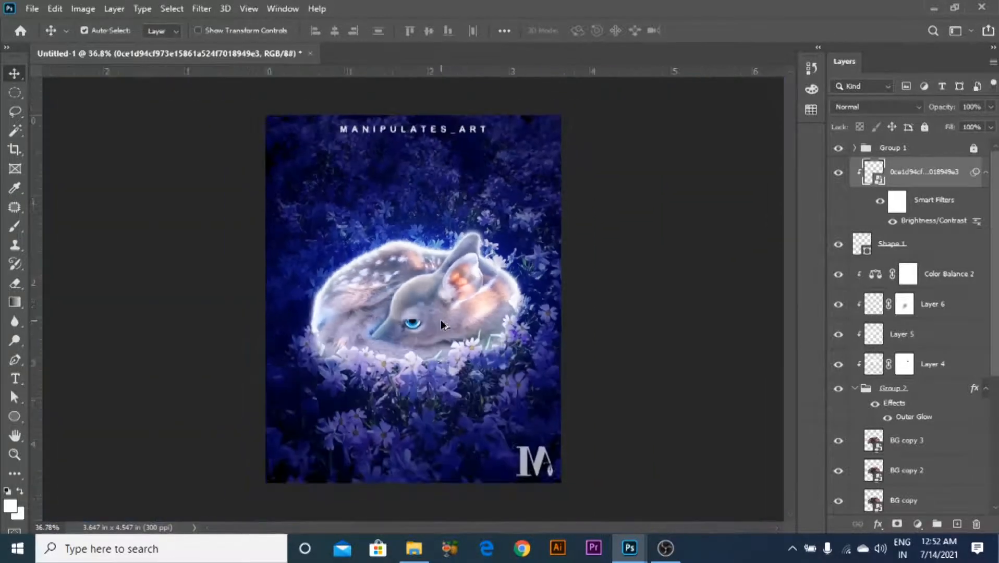
pyautogui.scroll(-3, 918, 359)
pyautogui.click(842, 387)
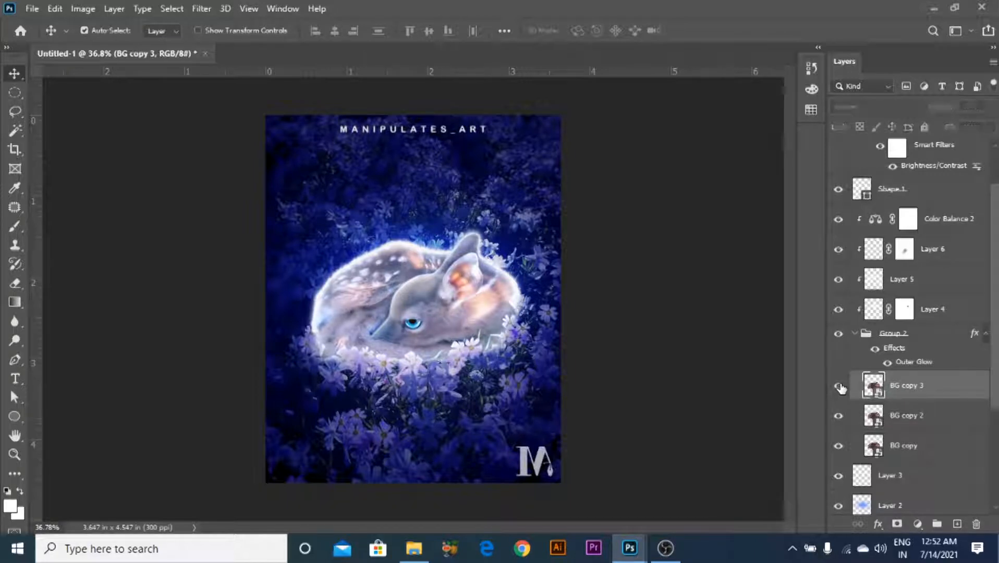
pyautogui.click(841, 387)
pyautogui.click(609, 275)
pyautogui.scroll(7, 400, 255)
pyautogui.scroll(2, 455, 229)
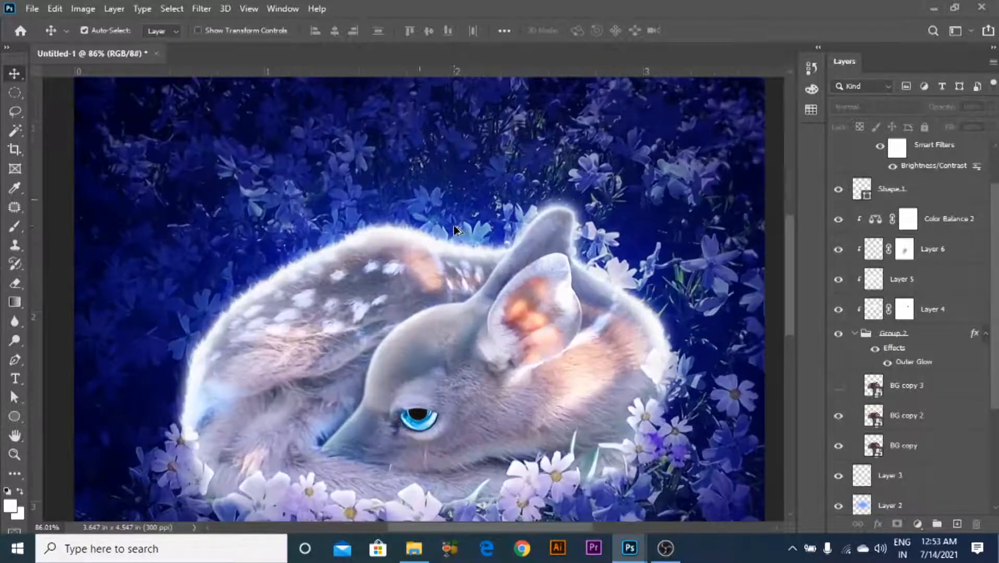
# - Slightly enlarge Layer 2's blue glow around the fawn with Free Transform
pyautogui.click(454, 230)
pyautogui.scroll(-4, 454, 229)
pyautogui.hotkey('ctrl', 't')
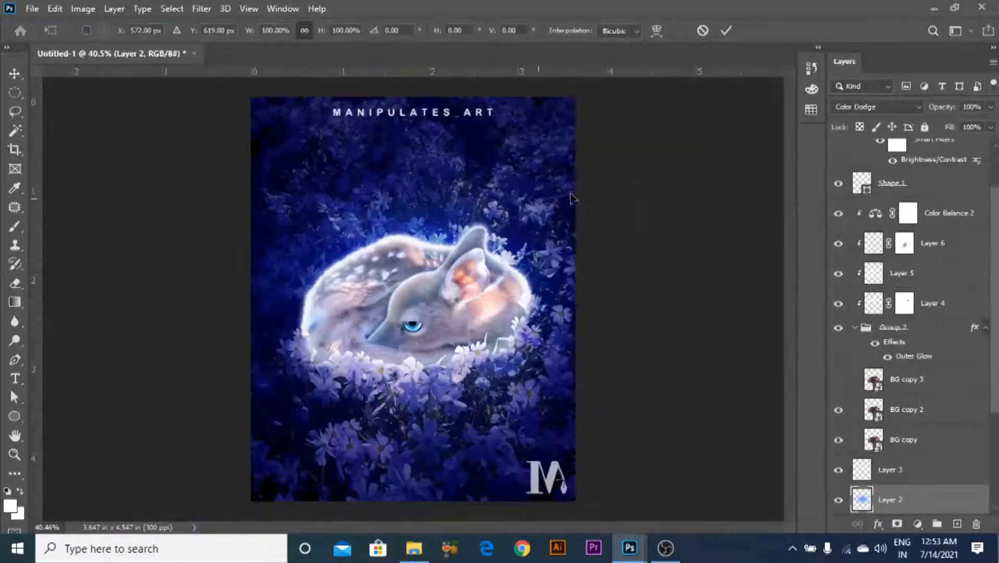
pyautogui.moveTo(602, 167); pyautogui.dragTo(611, 135)
pyautogui.moveTo(566, 175); pyautogui.dragTo(574, 178)
pyautogui.click(726, 31)
pyautogui.click(603, 261)
# - Examine the eye's corner up close and compare Shape 1 with the clipped eye image hidden and shown
pyautogui.scroll(3, 406, 332)
pyautogui.scroll(5, 431, 338)
pyautogui.click(435, 339)
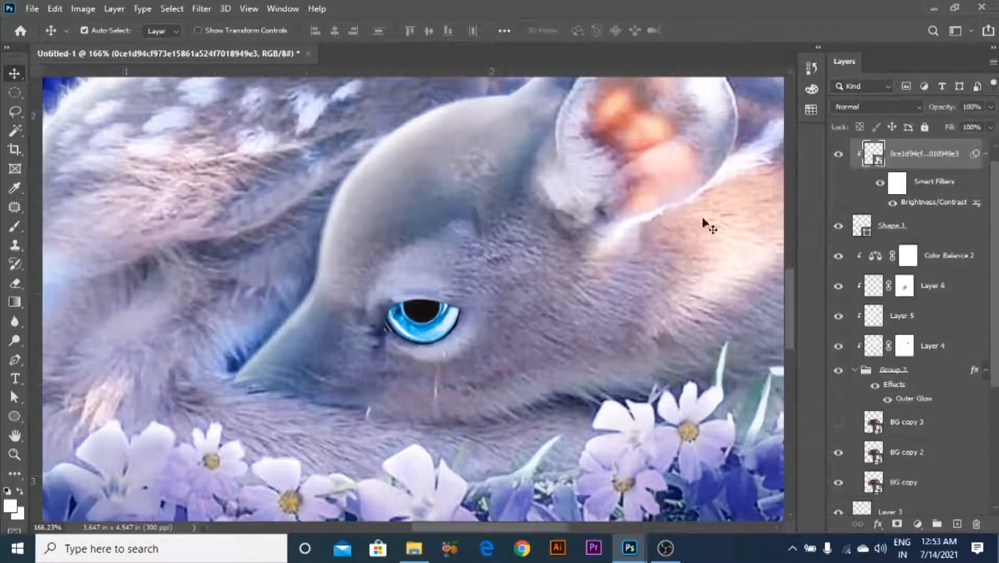
pyautogui.scroll(1, 845, 224)
pyautogui.click(894, 246)
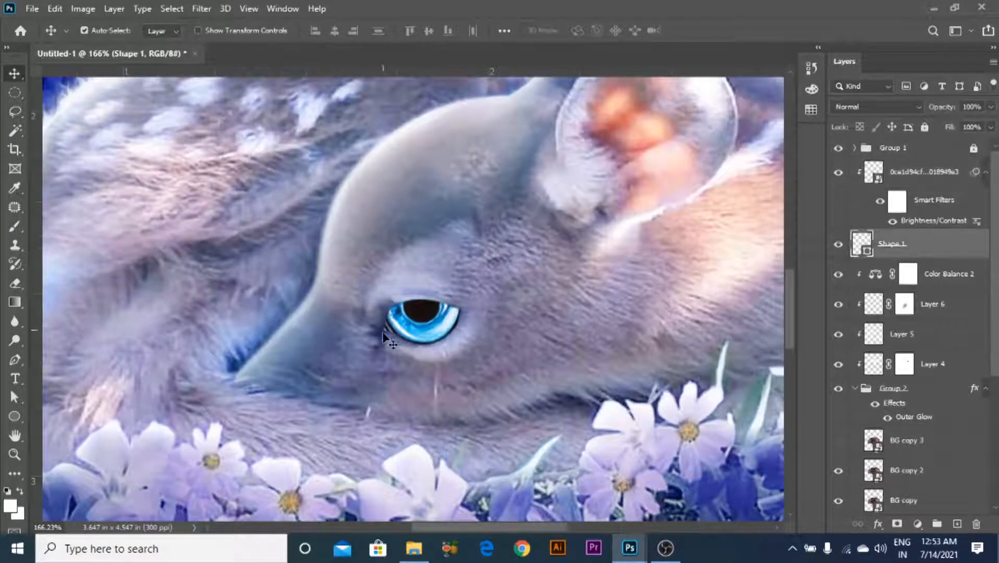
pyautogui.scroll(10, 378, 314)
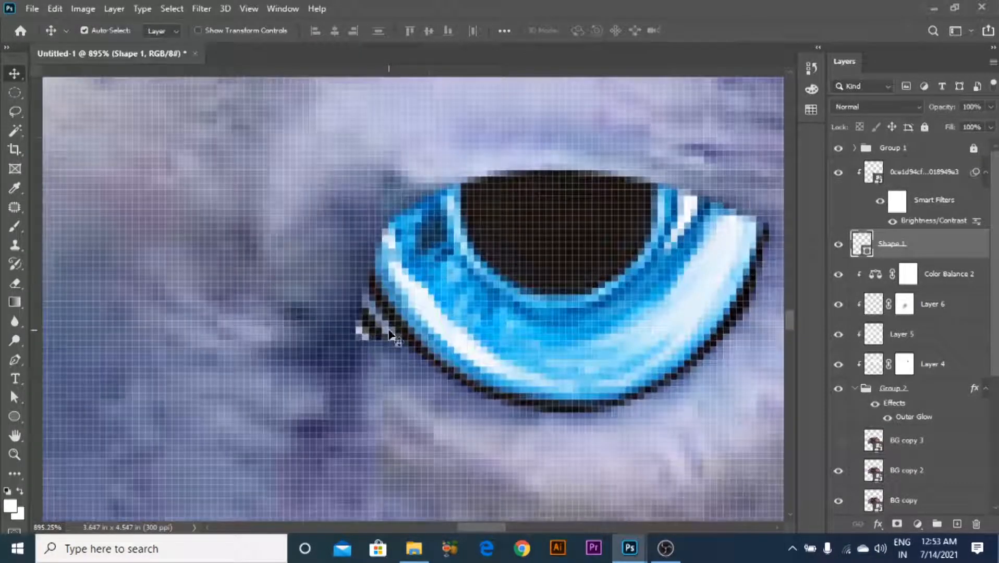
pyautogui.click(907, 174)
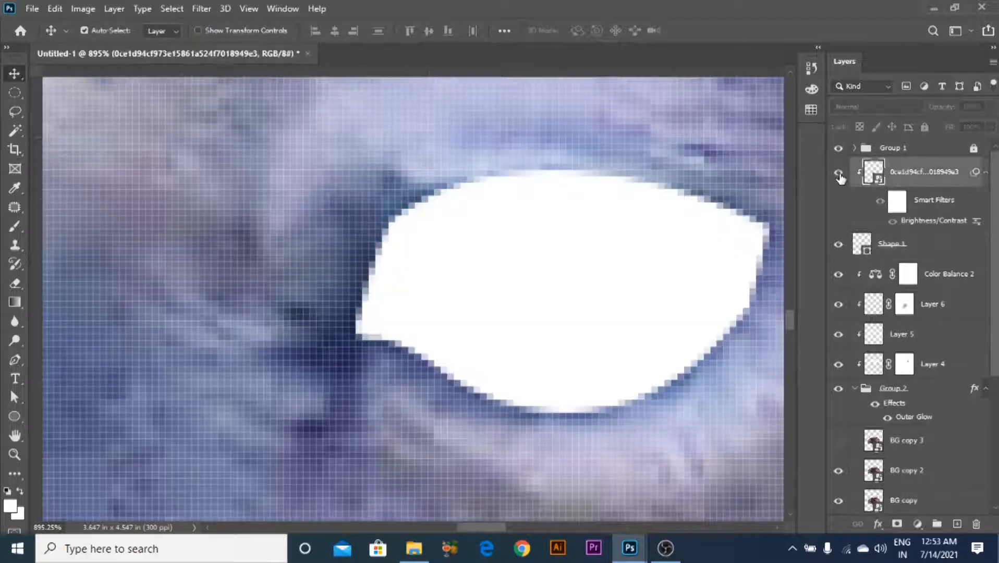
# - Nudge the clipped eye image slightly so the iris sits better inside the eye shape
pyautogui.moveTo(474, 270)
pyautogui.mouseDown()
pyautogui.moveTo(464, 285)
pyautogui.moveTo(474, 279)
pyautogui.mouseUp()
pyautogui.scroll(-6, 562, 219)
pyautogui.scroll(-4, 571, 219)
pyautogui.scroll(6, 589, 245)
pyautogui.moveTo(595, 251); pyautogui.dragTo(593, 251)
pyautogui.scroll(-8, 600, 219)
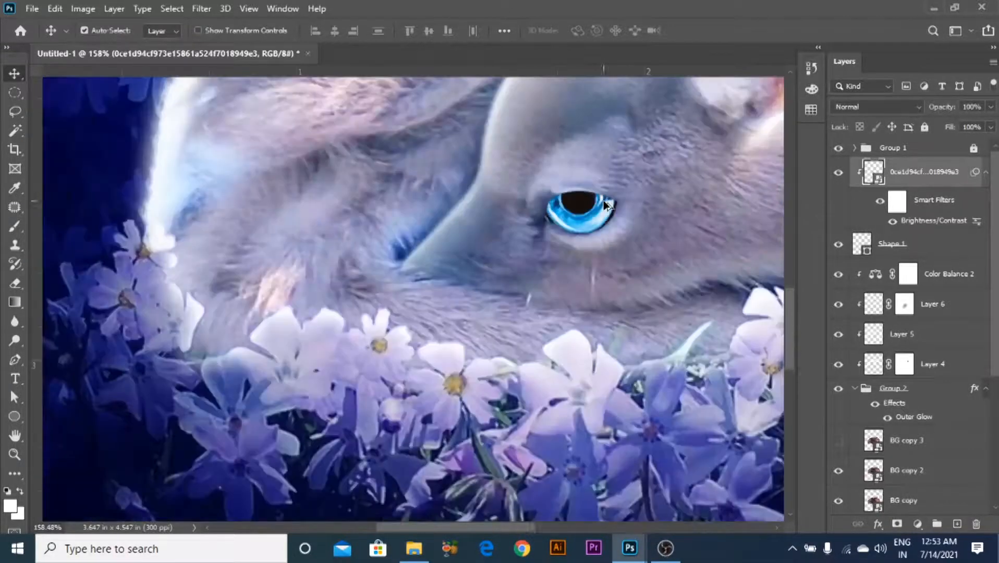
pyautogui.scroll(-2, 609, 203)
pyautogui.scroll(5, 639, 172)
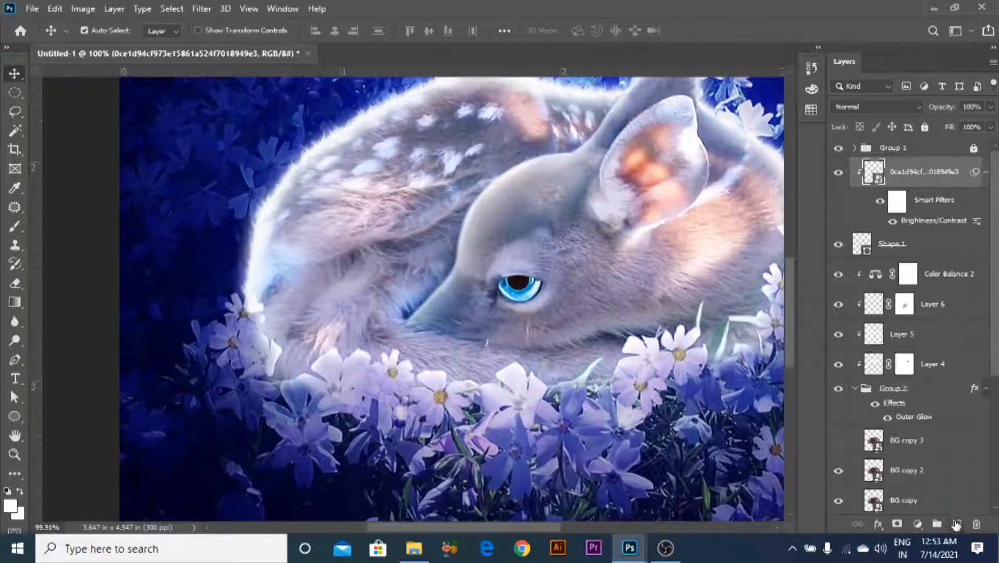
# - Add a new layer above the eye image and clip it to the eye shape for painting
pyautogui.click(956, 524)
pyautogui.press('b')
pyautogui.scroll(4, 532, 191)
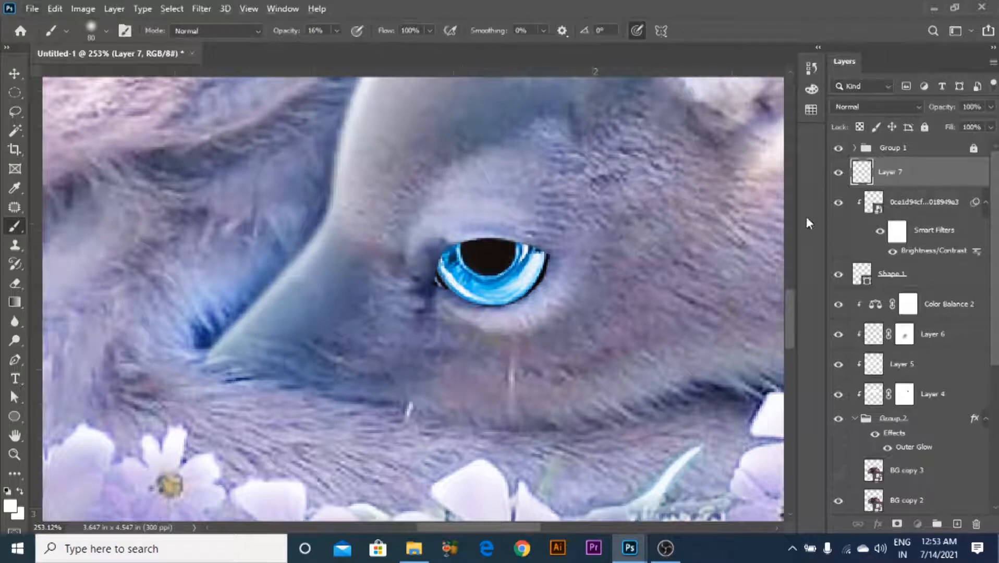
pyautogui.keyDown('alt'); pyautogui.click(897, 185); pyautogui.keyUp('alt')
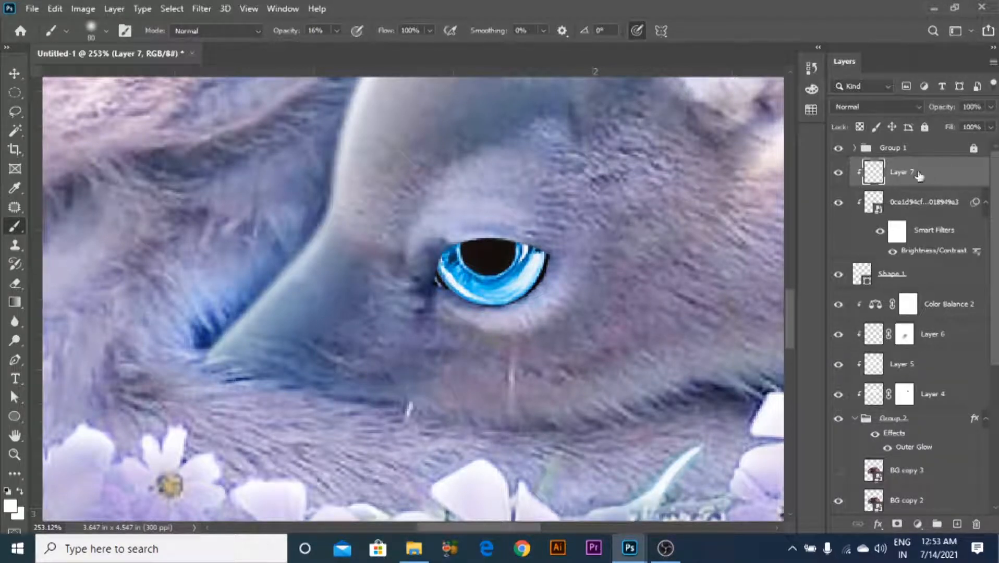
# - Sample the pupil's near-black #150e0c and darken the eye's inner corner and upper lid edge with a 25 px brush at 100% opacity
pyautogui.click(8, 505)
pyautogui.click(468, 264)
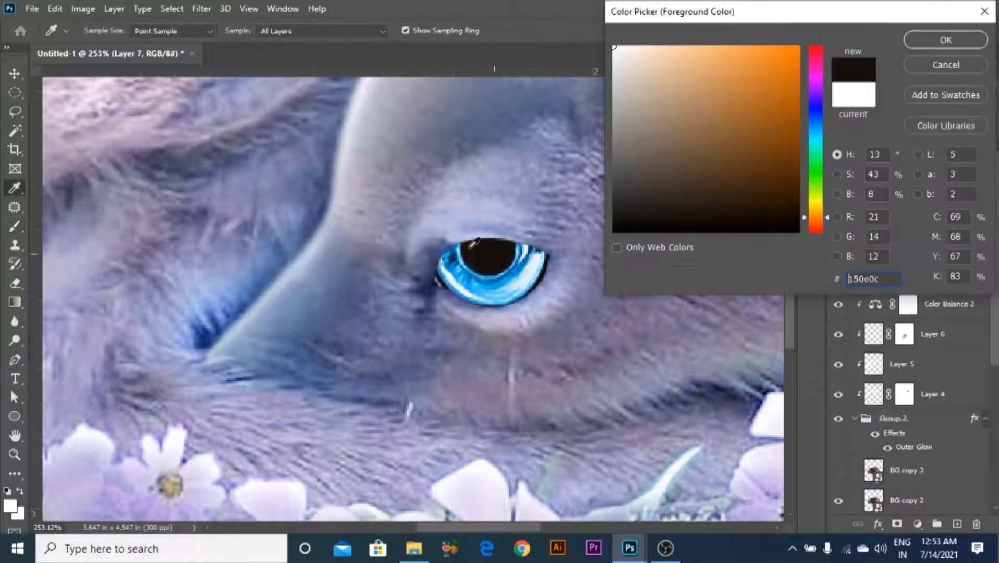
pyautogui.click(934, 40)
pyautogui.press('b')
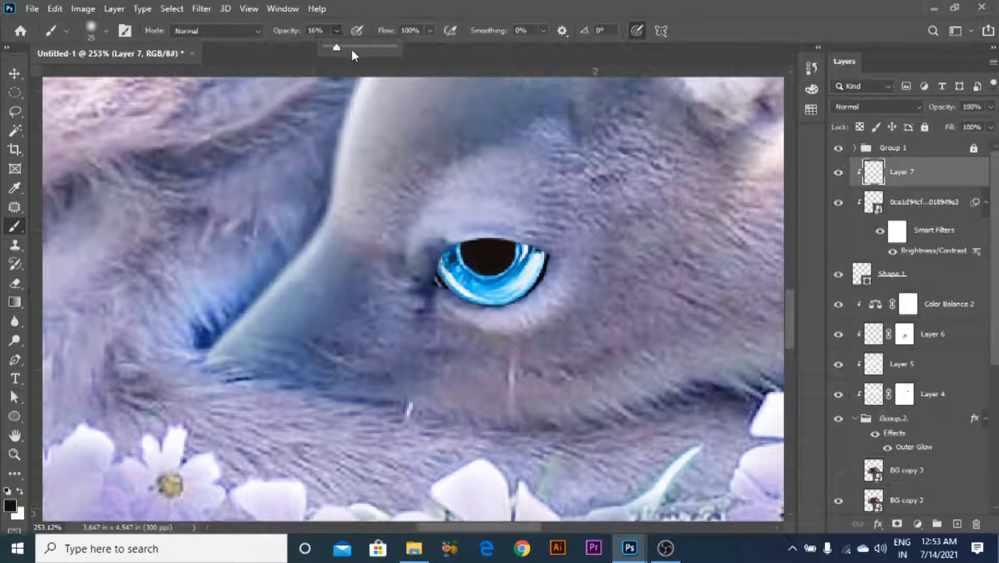
pyautogui.click(806, 6)
pyautogui.moveTo(433, 269); pyautogui.dragTo(460, 227)
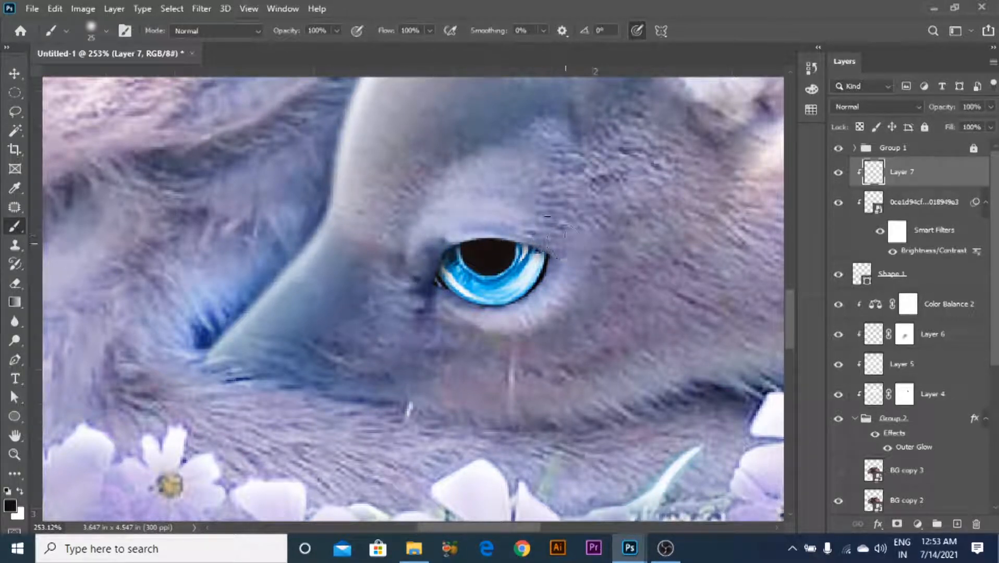
# - Softly shade the upper part of the eye on Layer 7 with a 40 px near-black brush at 12% opacity and compare the shading hidden and shown
pyautogui.click(337, 30)
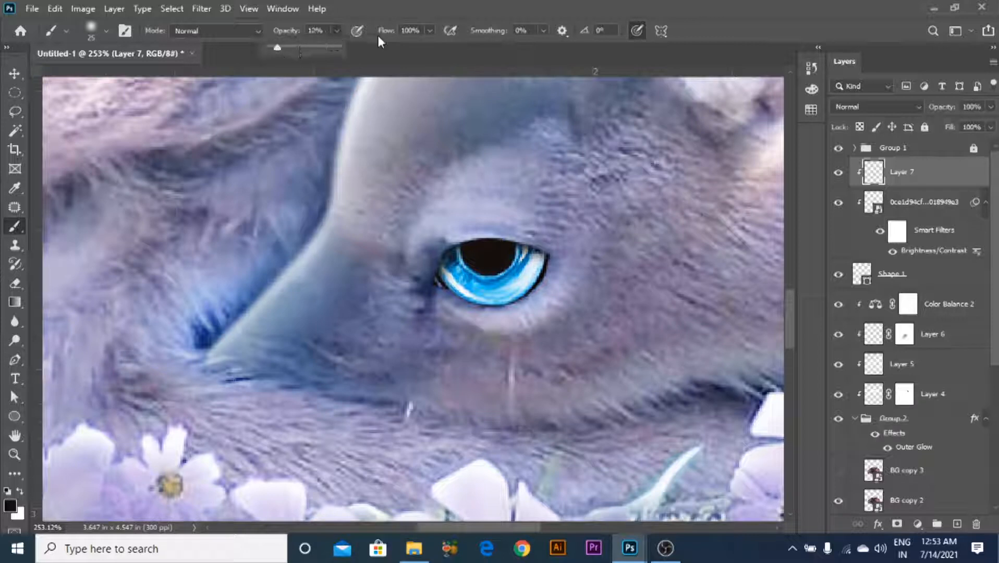
pyautogui.click(480, 194)
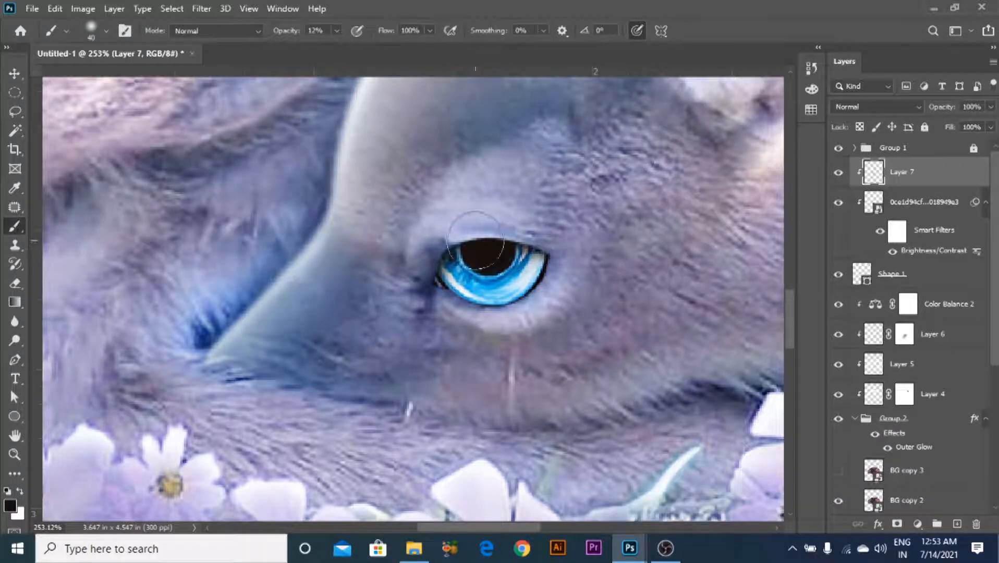
pyautogui.scroll(-5, 588, 191)
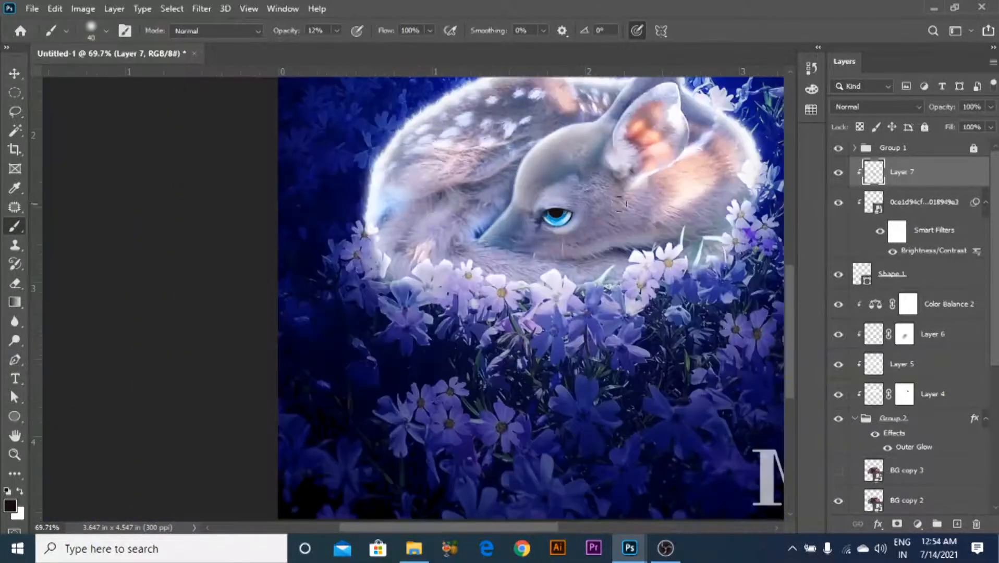
pyautogui.scroll(-3, 630, 209)
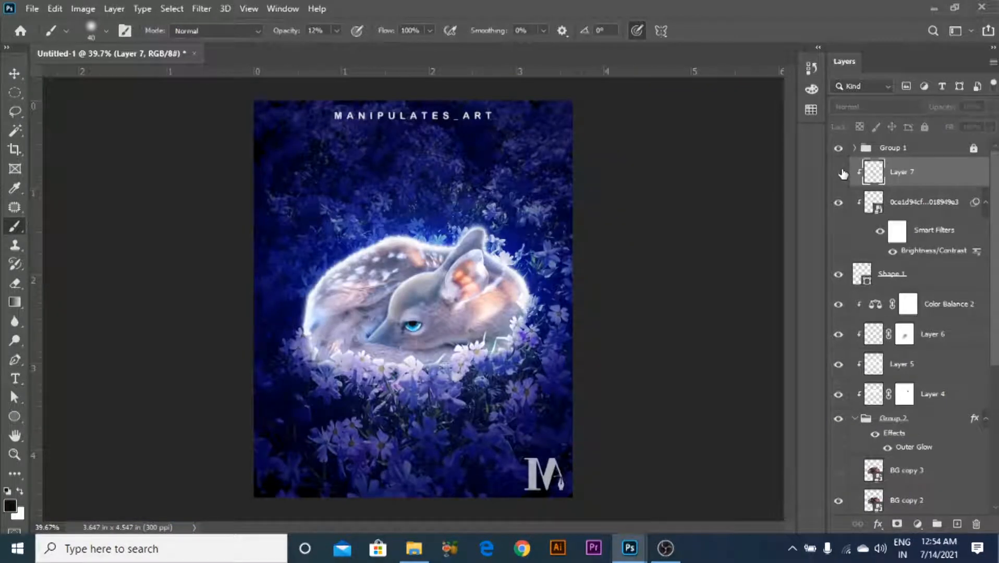
pyautogui.click(840, 173)
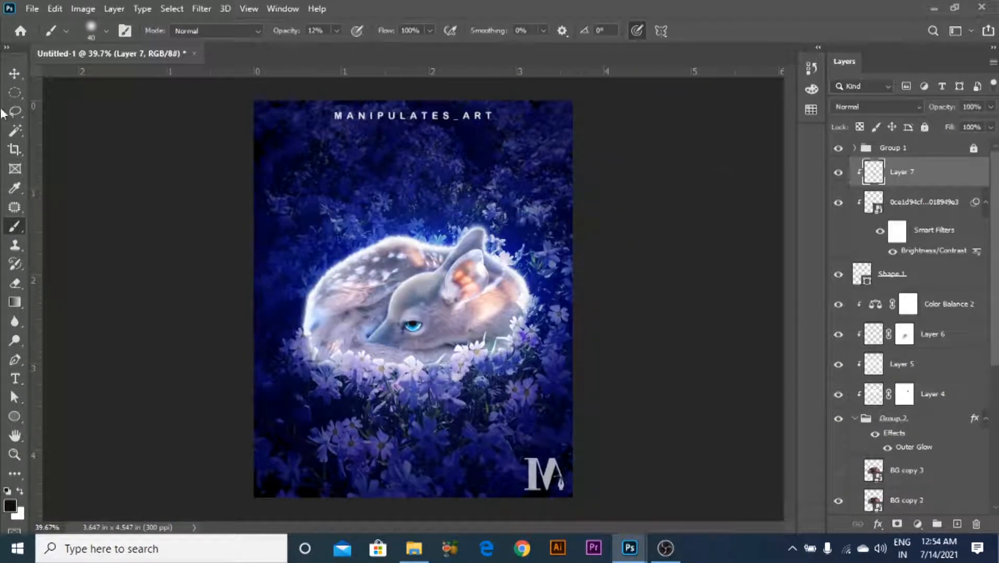
# - Lower the Contrast in the clipped eye image's Brightness/Contrast smart filter to 33
pyautogui.click(15, 73)
pyautogui.scroll(5, 407, 302)
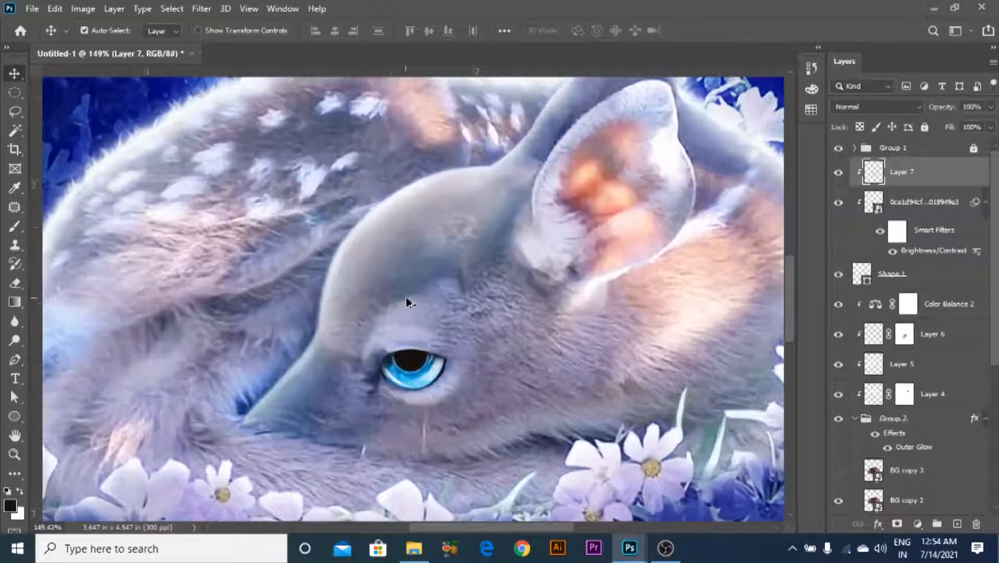
pyautogui.doubleClick(934, 251)
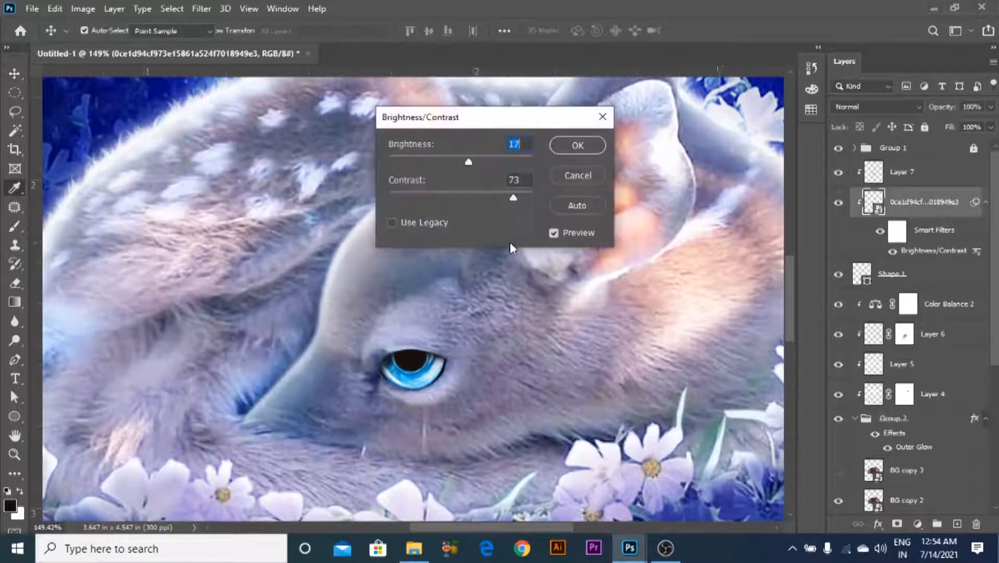
pyautogui.click(483, 193)
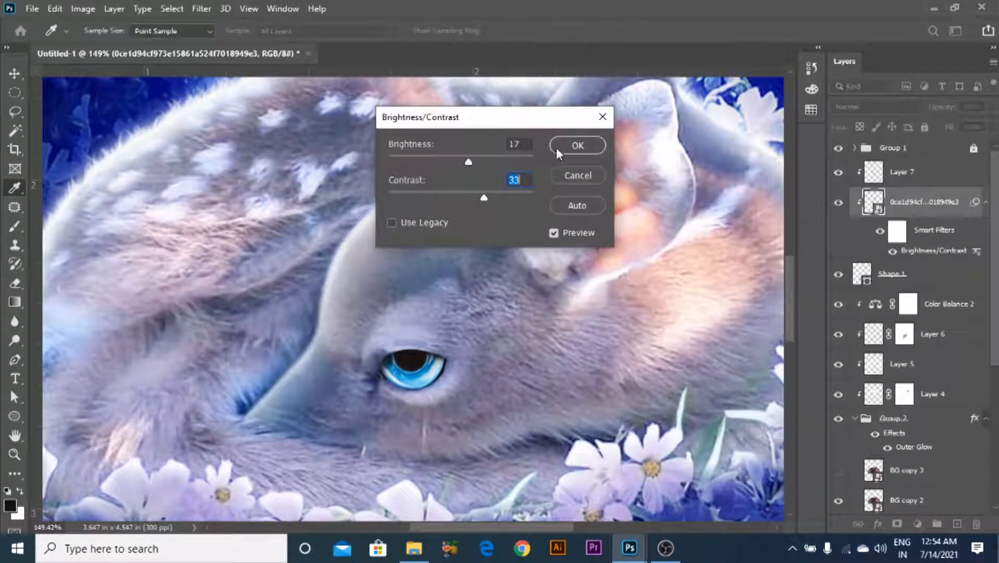
pyautogui.click(577, 145)
# - Add a new layer above Layer 7 and paint a soft white ring around the eye with a 40 px brush at 96% opacity
pyautogui.click(902, 172)
pyautogui.press('b')
pyautogui.press('x')
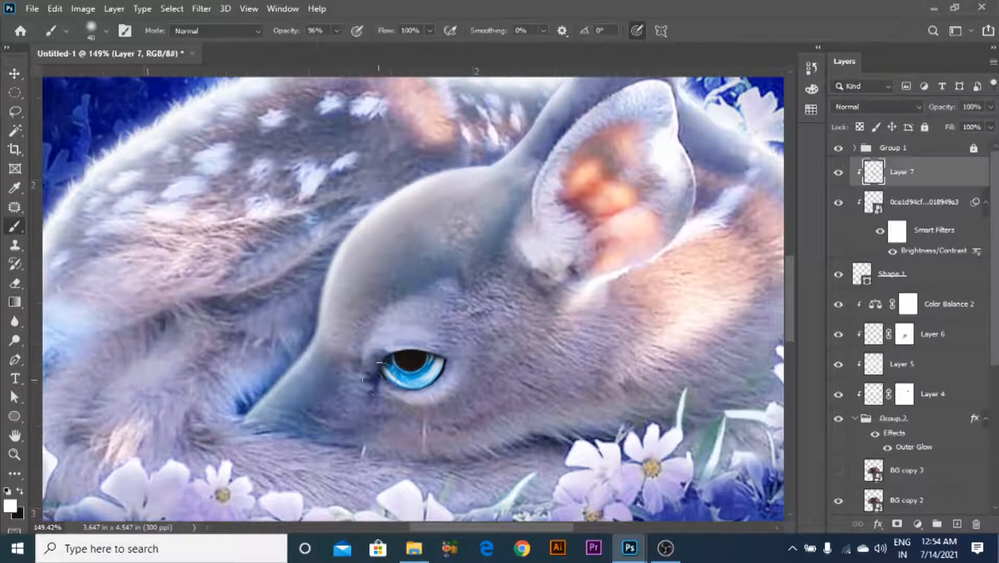
pyautogui.keyDown('alt'); pyautogui.scroll(5, 369, 388); pyautogui.keyUp('alt')
pyautogui.click(957, 524)
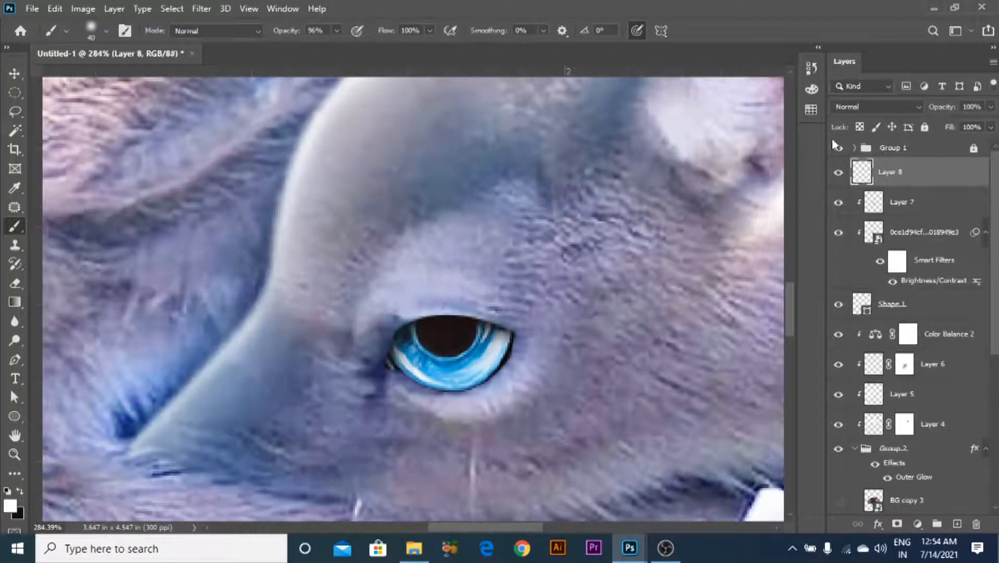
pyautogui.moveTo(405, 301)
pyautogui.mouseDown()
pyautogui.moveTo(382, 389)
pyautogui.moveTo(428, 397)
pyautogui.mouseUp()
pyautogui.hotkey('ctrl', 'z')
pyautogui.moveTo(399, 296)
pyautogui.mouseDown()
pyautogui.moveTo(360, 344)
pyautogui.moveTo(359, 375)
pyautogui.moveTo(383, 397)
pyautogui.moveTo(494, 410)
pyautogui.moveTo(543, 331)
pyautogui.mouseUp()
# - Set the white eye ring layer to Screen blending at 46% opacity
pyautogui.click(876, 106)
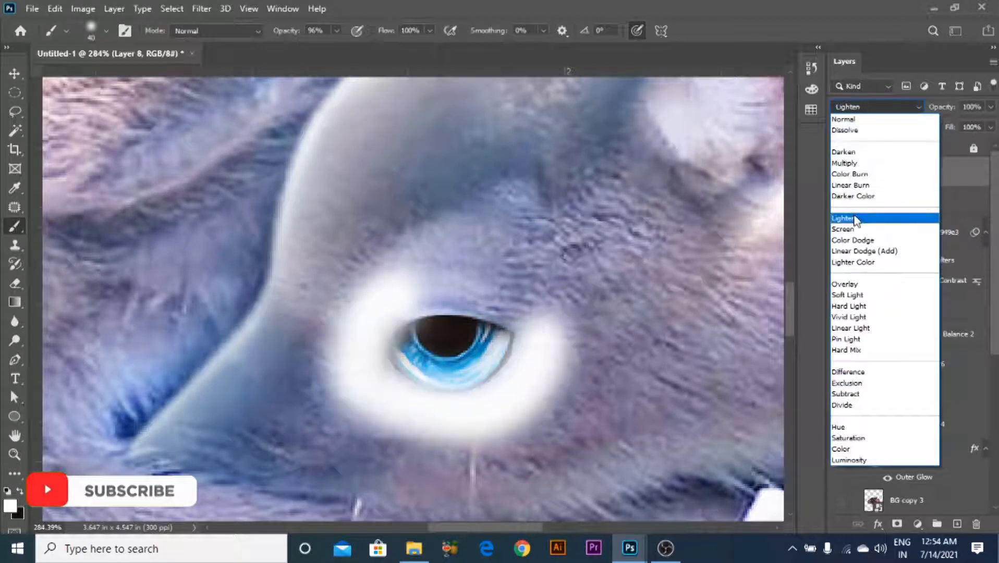
pyautogui.click(852, 230)
pyautogui.click(991, 107)
pyautogui.moveTo(962, 127); pyautogui.dragTo(955, 127)
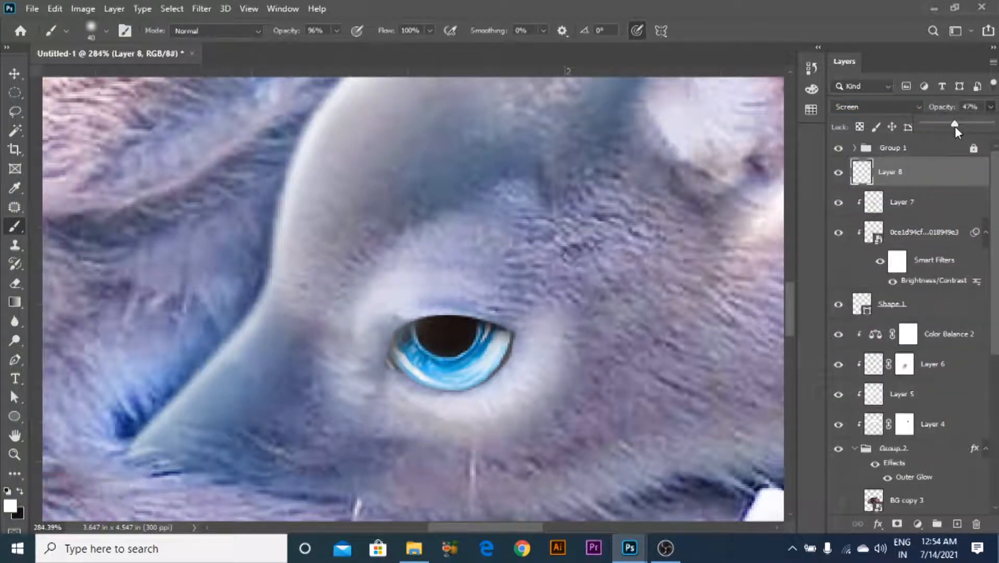
# - Add a mask to the eye ring layer and fade the ring's outer edges with a soft 90 px black brush
pyautogui.click(898, 524)
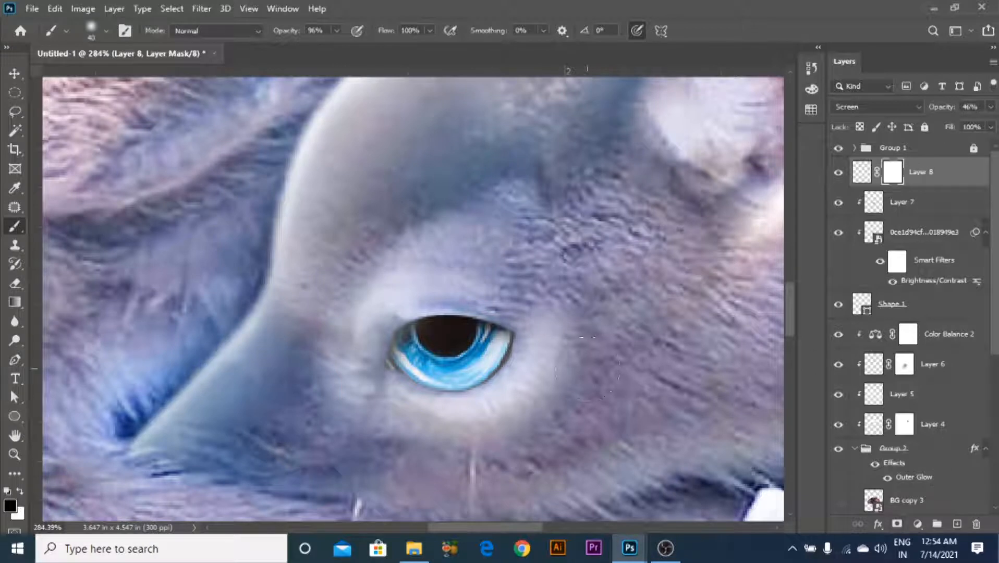
pyautogui.press(']')
pyautogui.press(']')
pyautogui.press(']')
pyautogui.press(']')
pyautogui.press(']')
pyautogui.press(']')
pyautogui.click(572, 368)
pyautogui.click(558, 371)
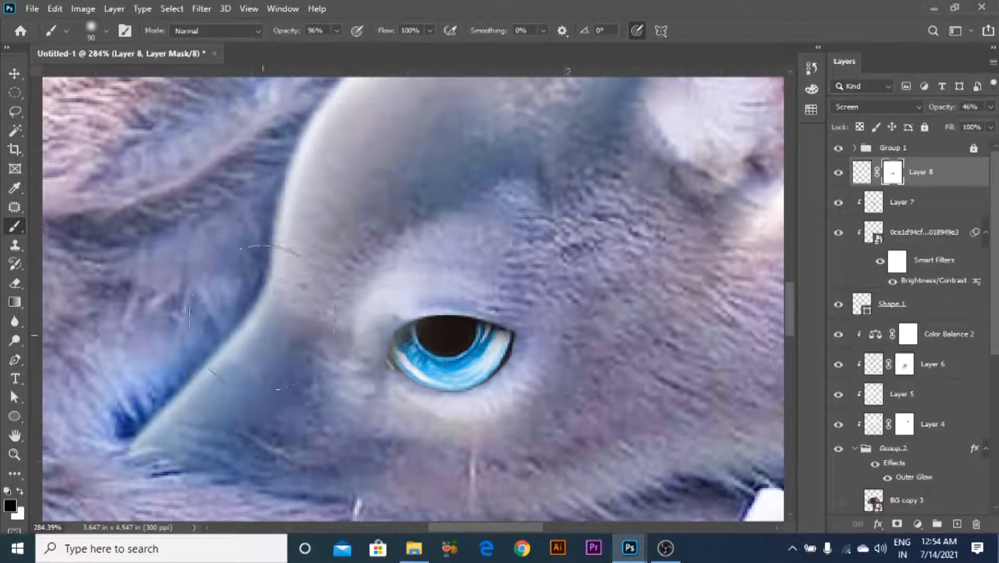
# - Examine the whole composition and compare it with the blue Color Dodge Layer 1 hidden and shown
pyautogui.scroll(-6, 442, 159)
pyautogui.scroll(-2, 447, 172)
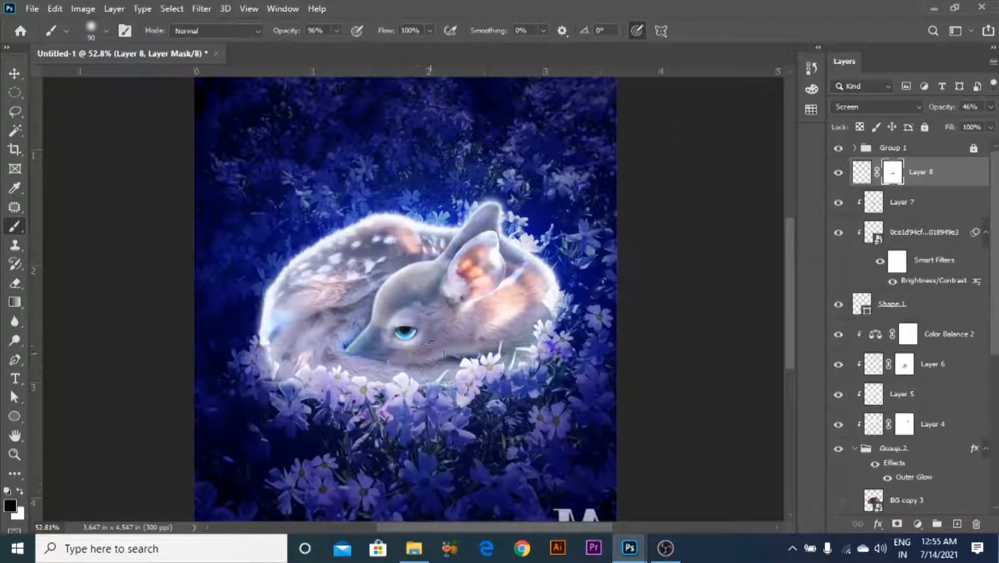
pyautogui.scroll(-2, 455, 273)
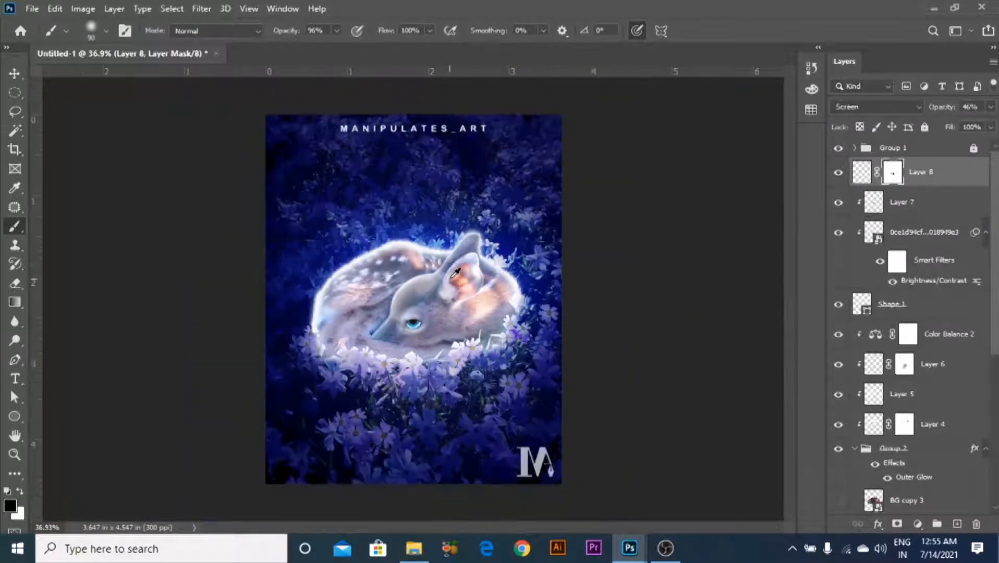
pyautogui.scroll(-1, 455, 273)
pyautogui.click(15, 75)
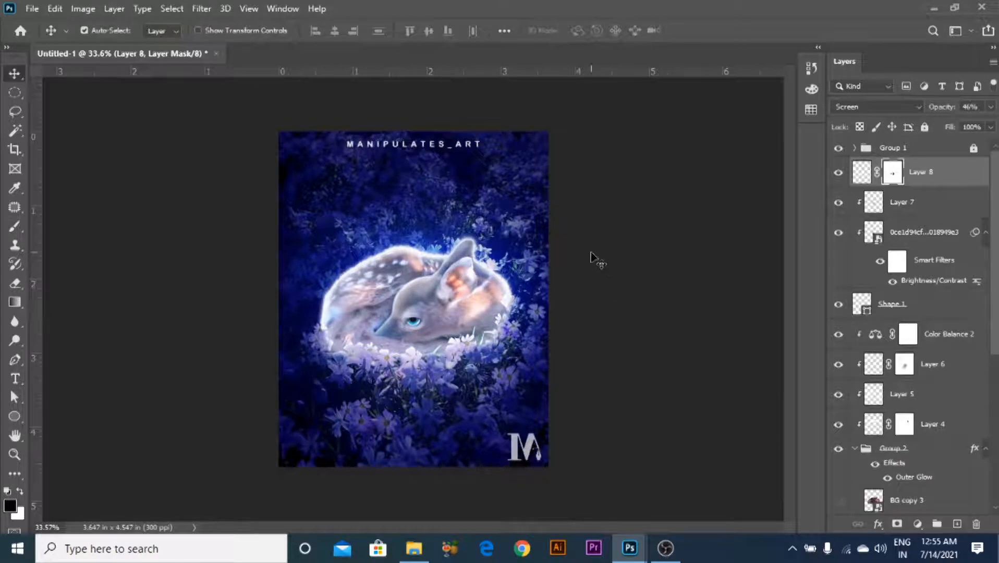
pyautogui.click(594, 260)
pyautogui.scroll(1, 459, 251)
pyautogui.scroll(-1, 553, 251)
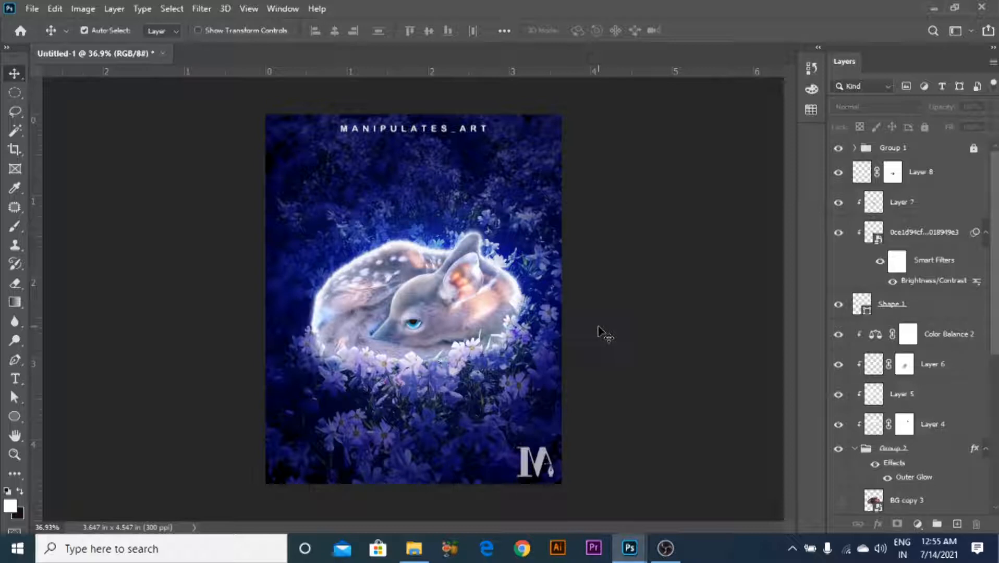
pyautogui.click(339, 435)
pyautogui.scroll(-4, 924, 428)
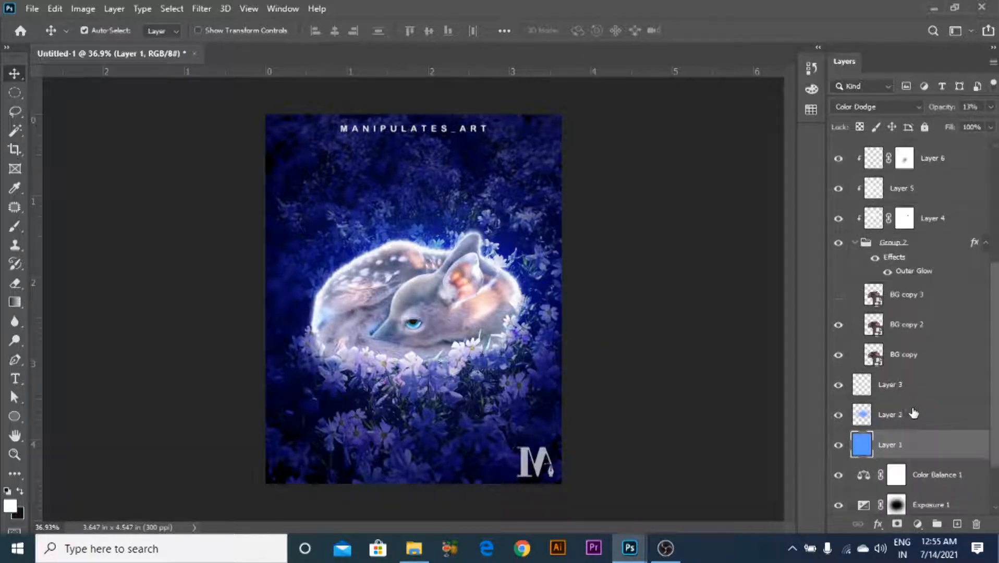
pyautogui.click(840, 441)
pyautogui.click(840, 442)
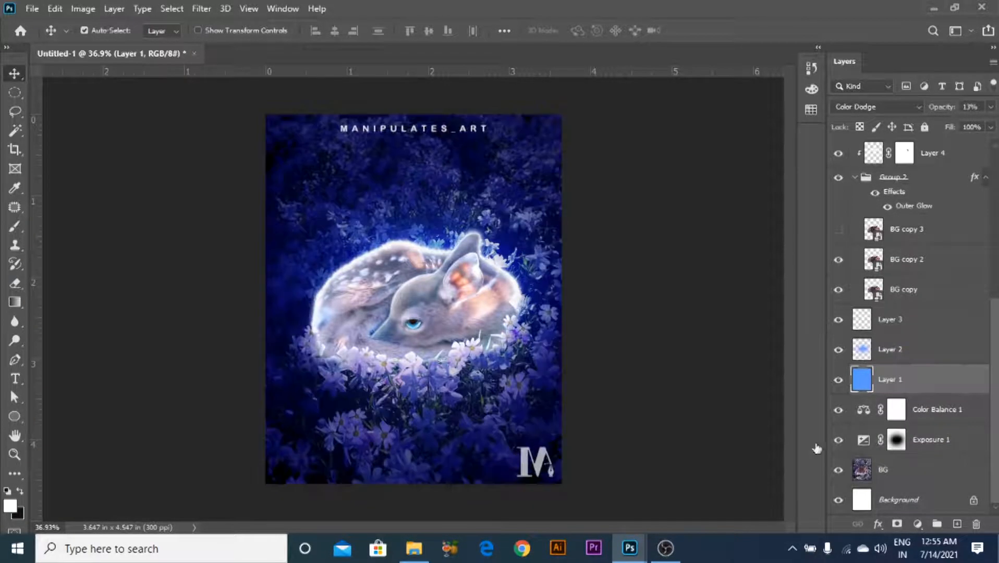
# - Brighten the upper petal edges of the small flowers at the lower left by painting black on the Exposure 1 mask at 100% opacity
pyautogui.scroll(4, 394, 460)
pyautogui.click(871, 443)
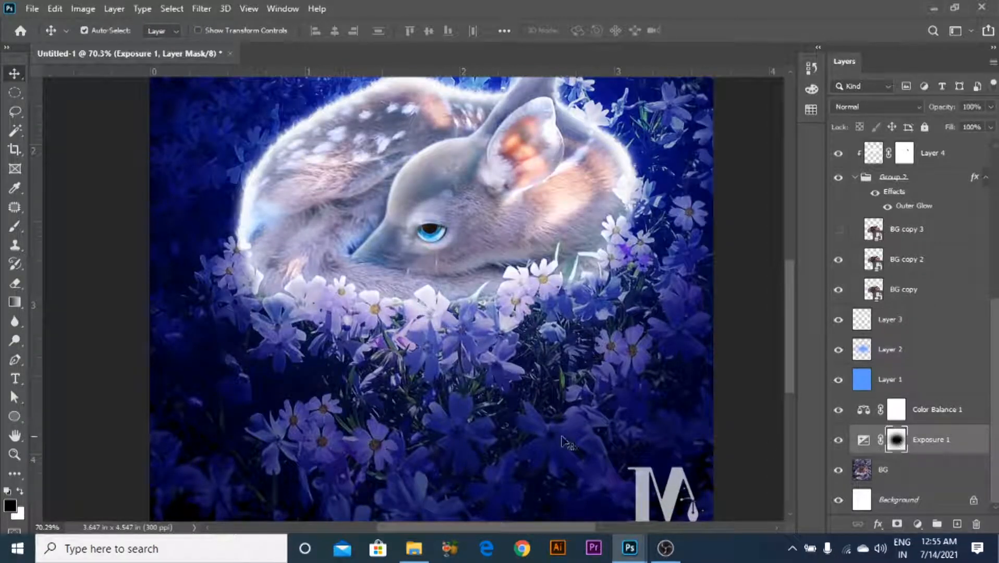
pyautogui.scroll(2, 205, 401)
pyautogui.click(15, 225)
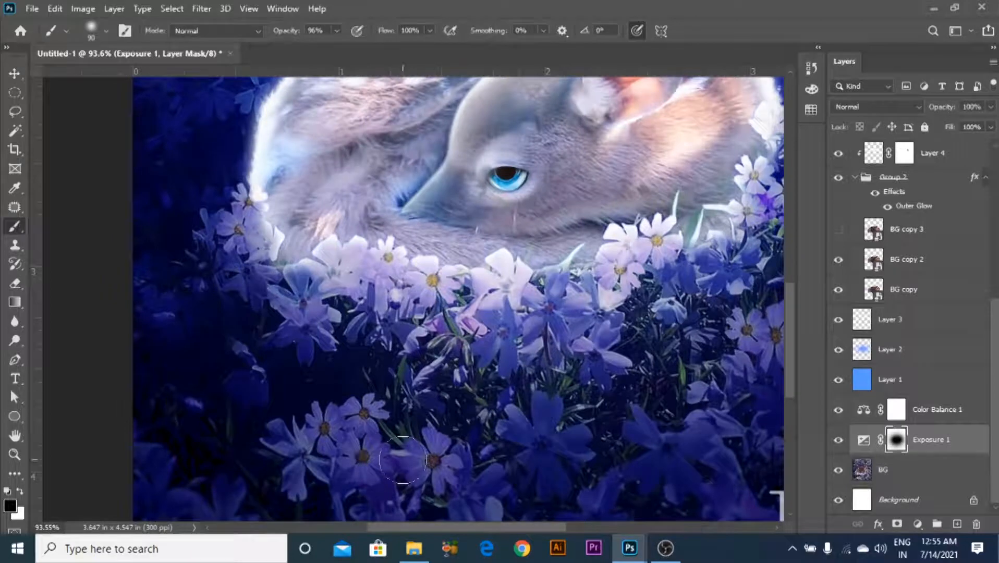
pyautogui.press('[')
pyautogui.press('[')
pyautogui.press('[')
pyautogui.press('[')
pyautogui.press('[')
pyautogui.scroll(3, 342, 435)
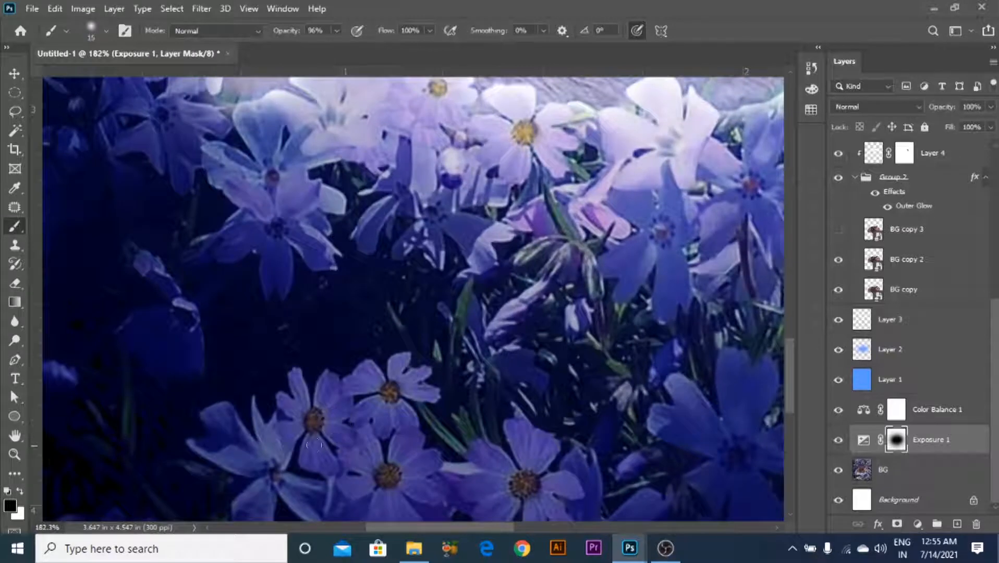
pyautogui.press('x')
pyautogui.press('x')
pyautogui.press('x')
pyautogui.scroll(3, 351, 410)
pyautogui.press('0')
pyautogui.press('x')
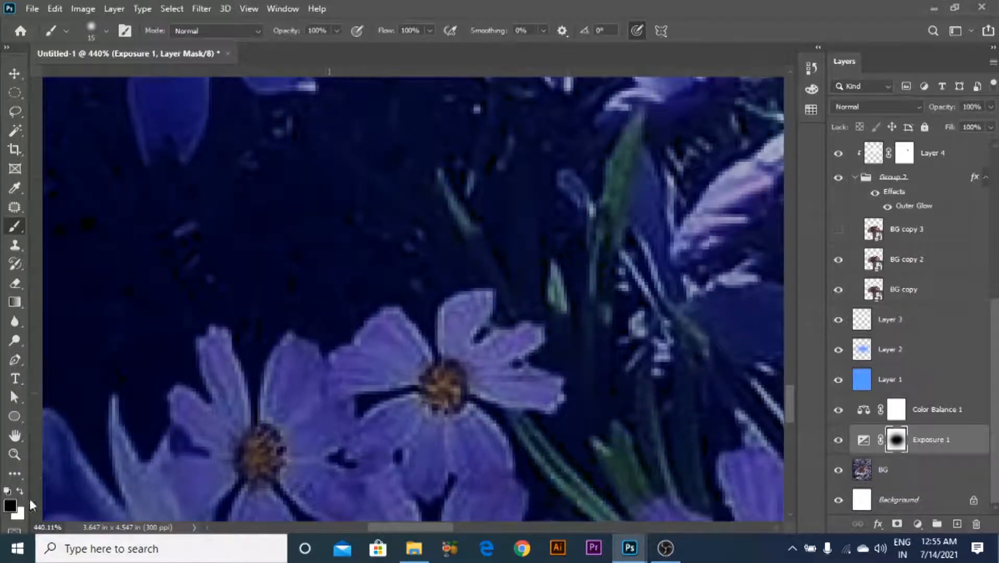
pyautogui.moveTo(301, 367)
pyautogui.mouseDown()
pyautogui.moveTo(297, 347)
pyautogui.moveTo(320, 375)
pyautogui.moveTo(269, 373)
pyautogui.moveTo(316, 392)
pyautogui.moveTo(334, 430)
pyautogui.moveTo(303, 462)
pyautogui.mouseUp()
pyautogui.moveTo(351, 395)
pyautogui.mouseDown()
pyautogui.moveTo(339, 374)
pyautogui.moveTo(396, 316)
pyautogui.moveTo(421, 354)
pyautogui.moveTo(453, 328)
pyautogui.moveTo(453, 344)
pyautogui.moveTo(455, 316)
pyautogui.moveTo(478, 299)
pyautogui.moveTo(484, 346)
pyautogui.moveTo(533, 335)
pyautogui.moveTo(511, 372)
pyautogui.moveTo(561, 399)
pyautogui.mouseUp()
pyautogui.scroll(-5, 552, 295)
pyautogui.scroll(-6, 552, 281)
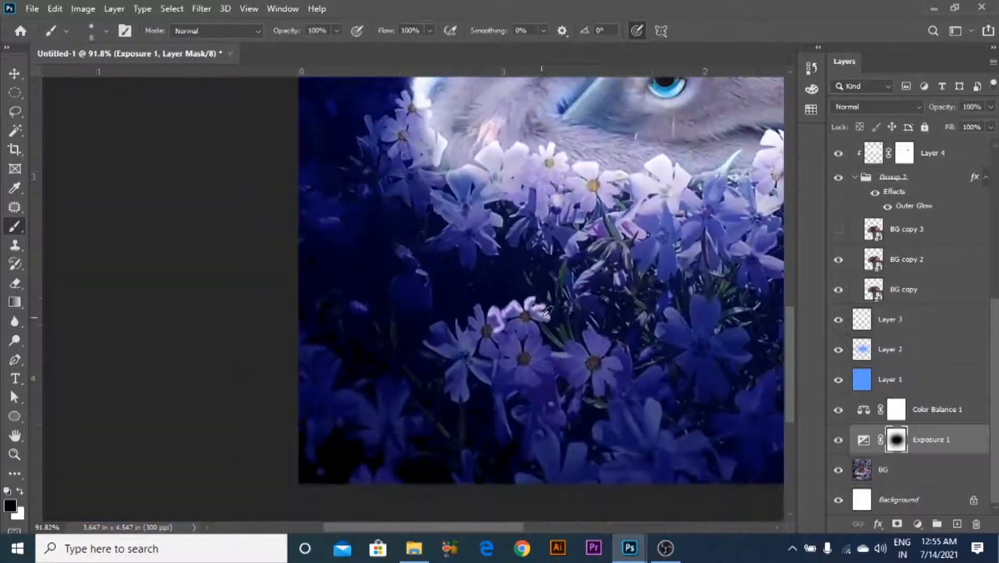
# - Softly brighten the petals of the lower-left flower cluster by painting black on the Exposure 1 mask at 28% brush opacity
pyautogui.scroll(4, 600, 334)
pyautogui.click(337, 30)
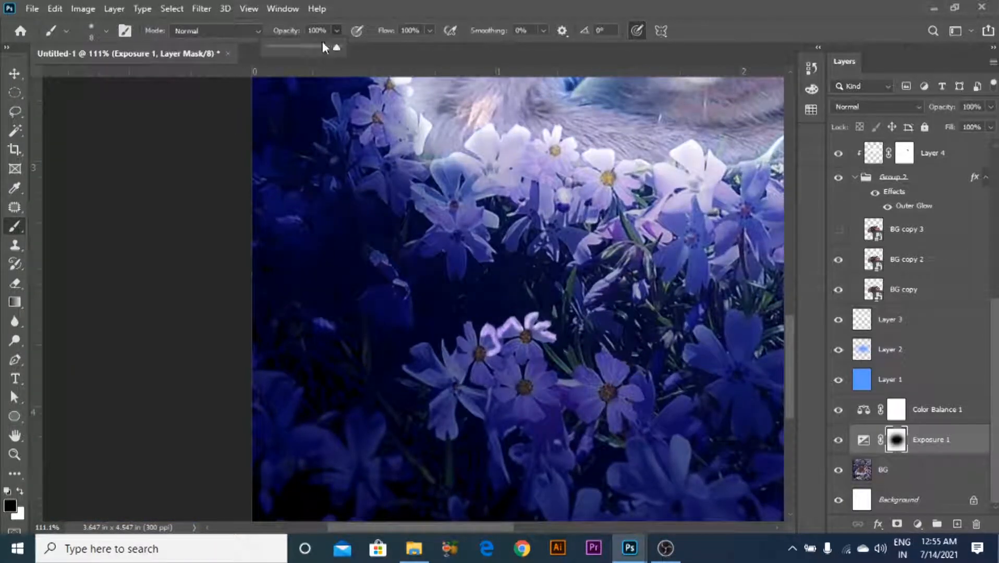
pyautogui.moveTo(291, 62); pyautogui.dragTo(282, 61)
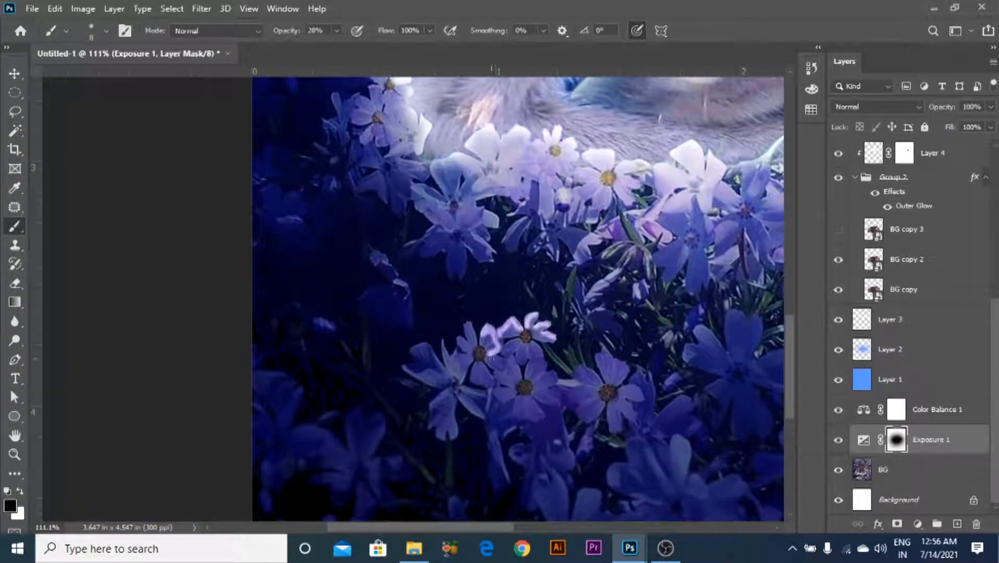
pyautogui.moveTo(490, 340); pyautogui.dragTo(542, 326)
pyautogui.scroll(5, 531, 332)
pyautogui.moveTo(481, 334)
pyautogui.mouseDown()
pyautogui.moveTo(559, 350)
pyautogui.moveTo(539, 342)
pyautogui.moveTo(535, 320)
pyautogui.moveTo(564, 340)
pyautogui.moveTo(515, 361)
pyautogui.moveTo(484, 350)
pyautogui.moveTo(481, 335)
pyautogui.moveTo(422, 357)
pyautogui.moveTo(400, 348)
pyautogui.mouseUp()
pyautogui.moveTo(391, 358)
pyautogui.mouseDown()
pyautogui.moveTo(380, 320)
pyautogui.moveTo(385, 346)
pyautogui.moveTo(444, 386)
pyautogui.moveTo(458, 417)
pyautogui.moveTo(435, 412)
pyautogui.mouseUp()
pyautogui.moveTo(369, 387)
pyautogui.mouseDown()
pyautogui.moveTo(271, 359)
pyautogui.moveTo(318, 373)
pyautogui.moveTo(316, 383)
pyautogui.moveTo(294, 363)
pyautogui.moveTo(261, 357)
pyautogui.mouseUp()
pyautogui.scroll(-3, 641, 299)
pyautogui.scroll(-3, 641, 299)
pyautogui.scroll(3, 482, 403)
pyautogui.press('x')
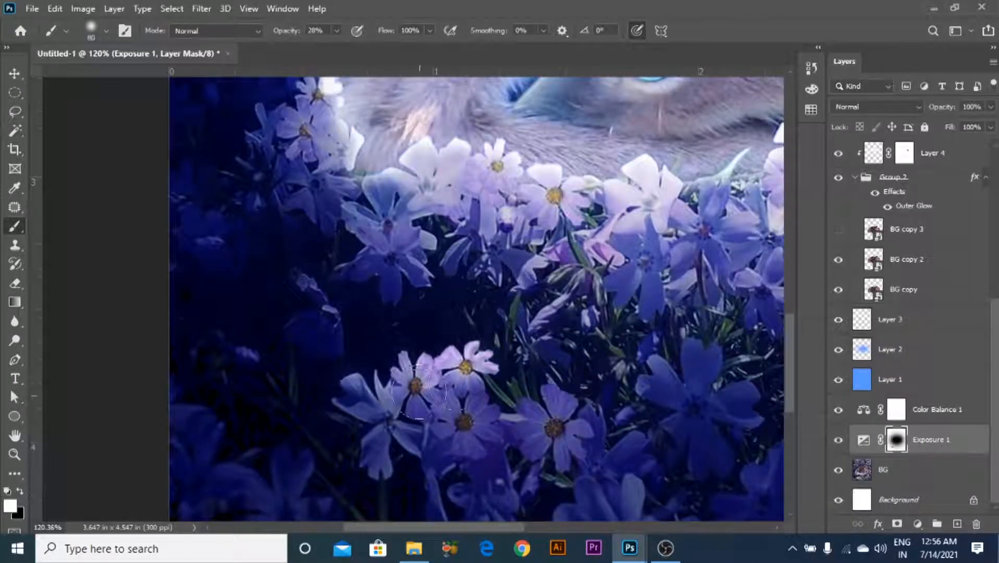
pyautogui.scroll(-3, 452, 438)
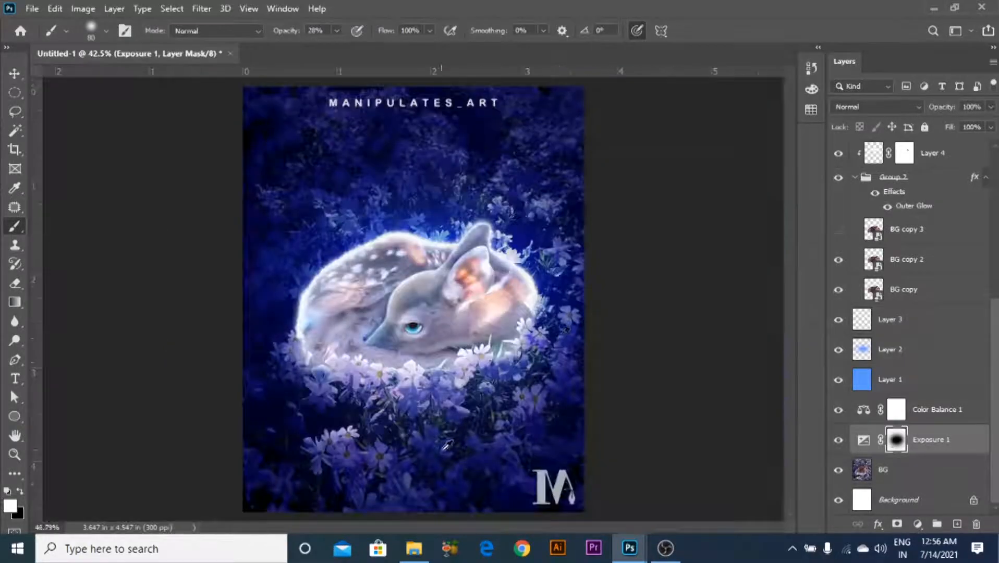
# - Brighten more petals across the lower-left flower cluster on the Exposure 1 mask with a 25 px black brush
pyautogui.scroll(3, 379, 445)
pyautogui.press('x')
pyautogui.scroll(2, 301, 431)
pyautogui.press('[')
pyautogui.press('[')
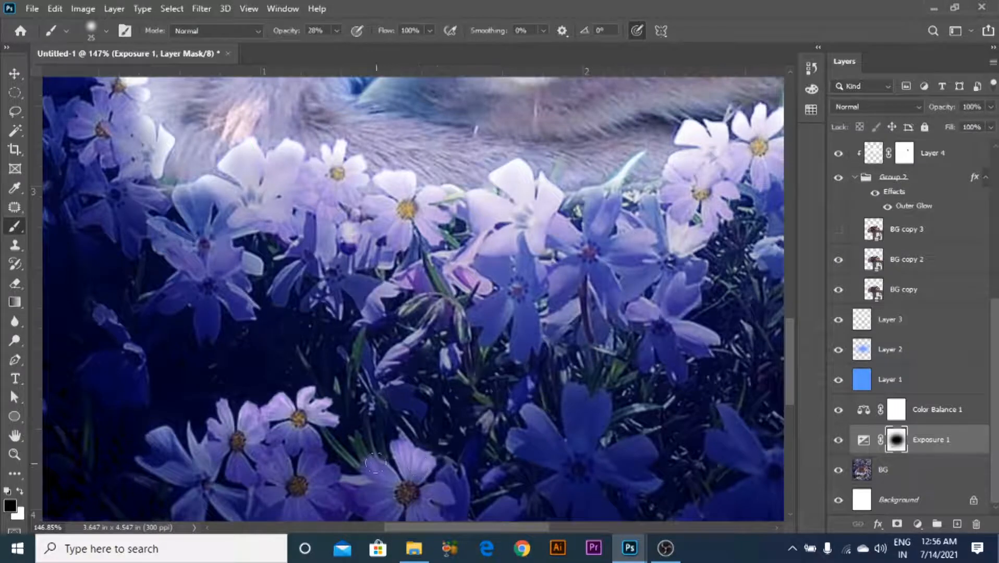
pyautogui.scroll(2, 443, 480)
pyautogui.moveTo(264, 362)
pyautogui.mouseDown()
pyautogui.moveTo(287, 373)
pyautogui.moveTo(257, 402)
pyautogui.moveTo(324, 419)
pyautogui.moveTo(295, 420)
pyautogui.moveTo(249, 378)
pyautogui.moveTo(213, 371)
pyautogui.mouseUp()
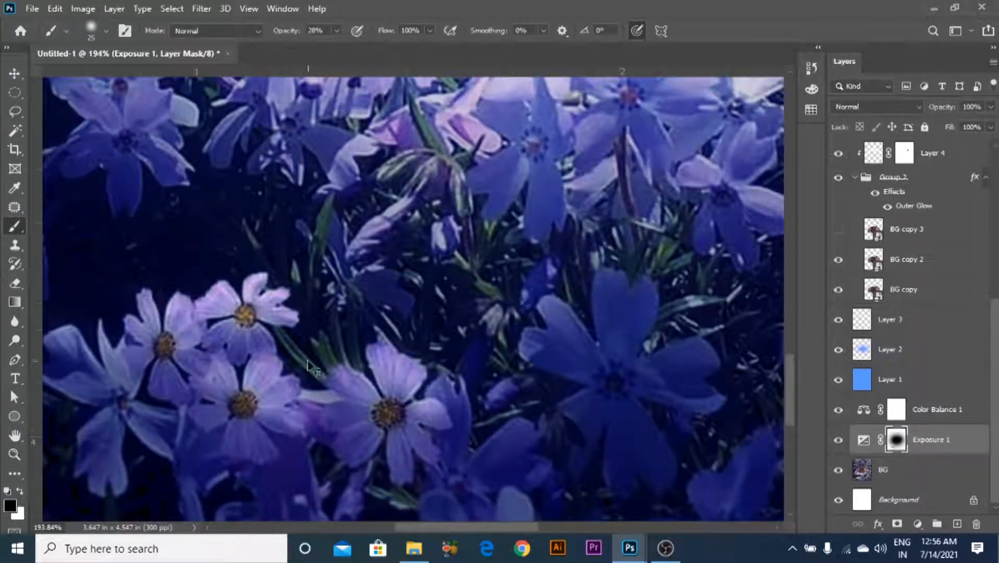
# - Darken the lower petals of the flower cluster on the Exposure 1 mask with a 50 px white brush
pyautogui.press(']')
pyautogui.press(']')
pyautogui.press(']')
pyautogui.press(']')
pyautogui.press(']')
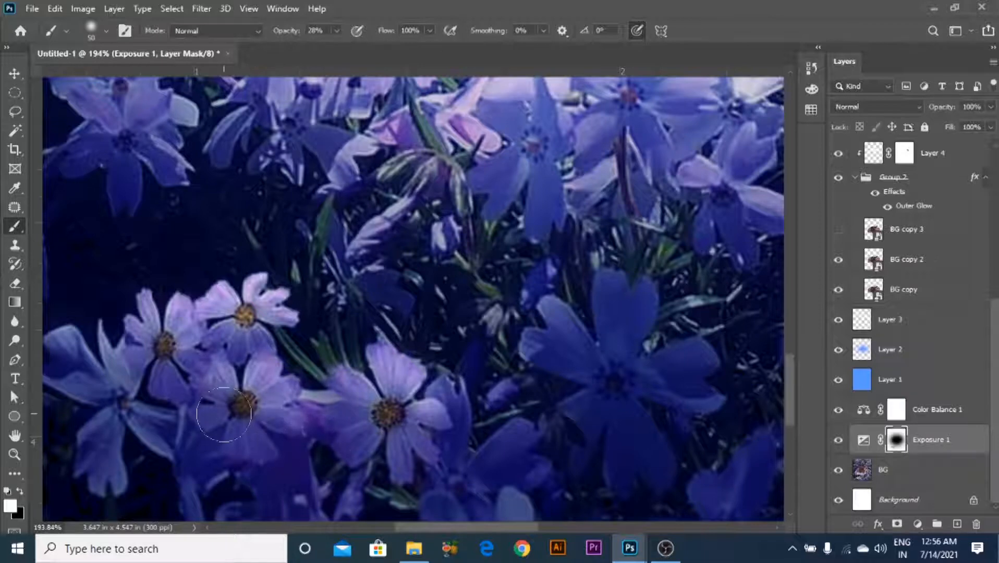
pyautogui.scroll(-5, 618, 295)
# - Brighten the upper petals of the large blue flower below the fawn by painting black on the Exposure 1 mask at 28% brush opacity
pyautogui.scroll(5, 369, 372)
pyautogui.press('x')
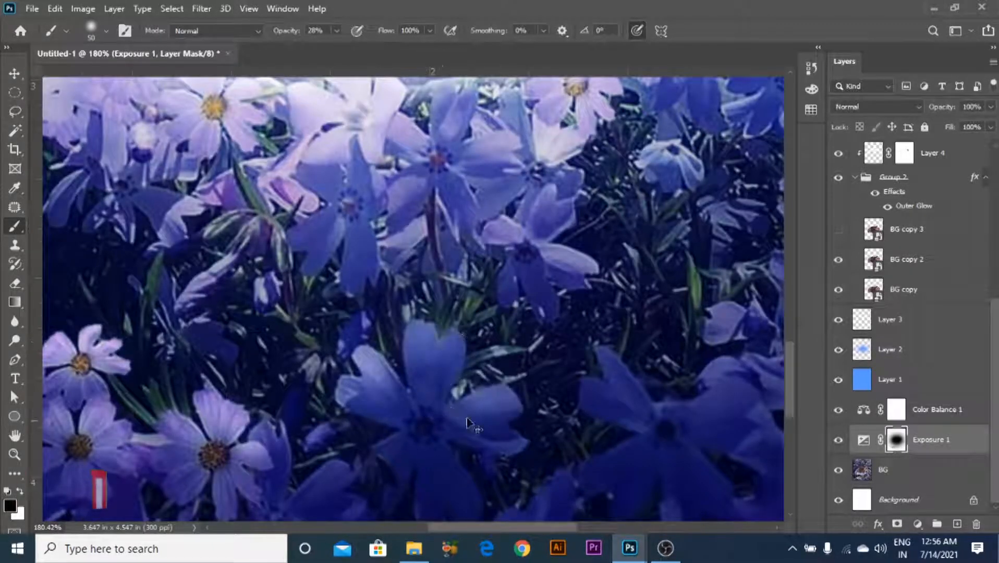
pyautogui.press('x')
pyautogui.press('[')
pyautogui.press('[')
pyautogui.press('[')
pyautogui.press('[')
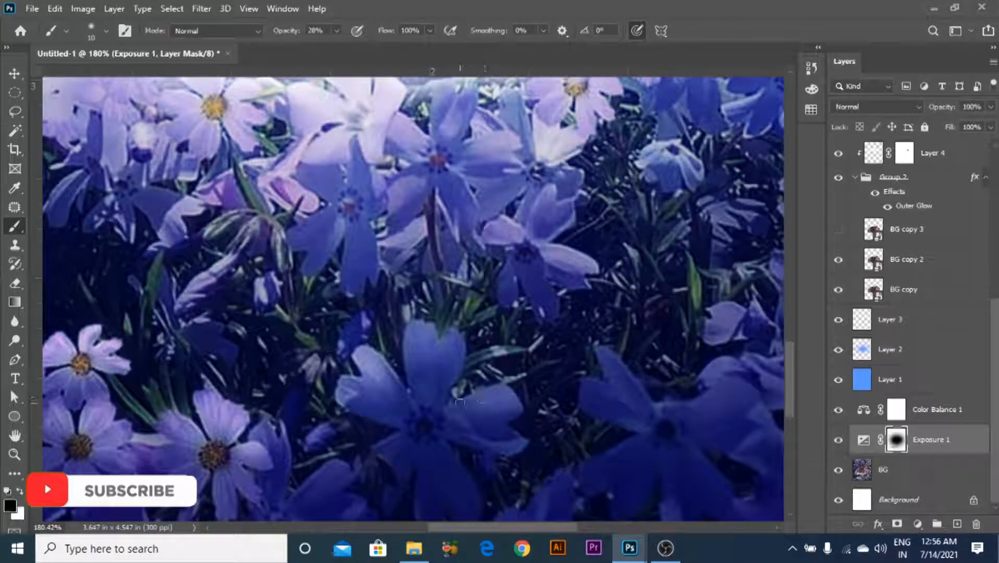
# - Darken the grass gap beside the small pale-blue flower by painting white on the Exposure 1 mask with a 9 px brush
pyautogui.scroll(-2, 529, 252)
pyautogui.press('x')
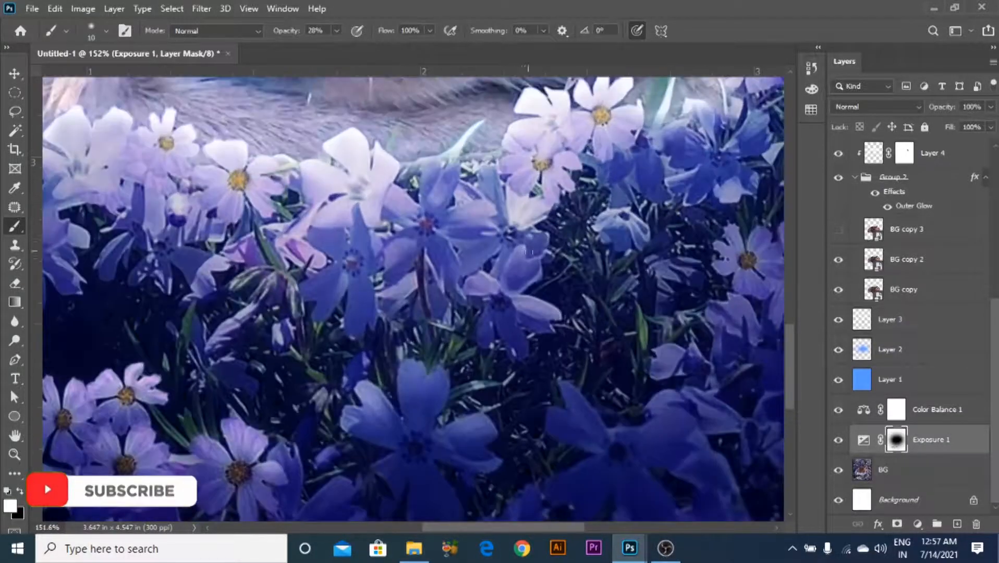
pyautogui.press(']')
pyautogui.press(']')
pyautogui.press(']')
pyautogui.click(19, 491)
pyautogui.scroll(2, 517, 282)
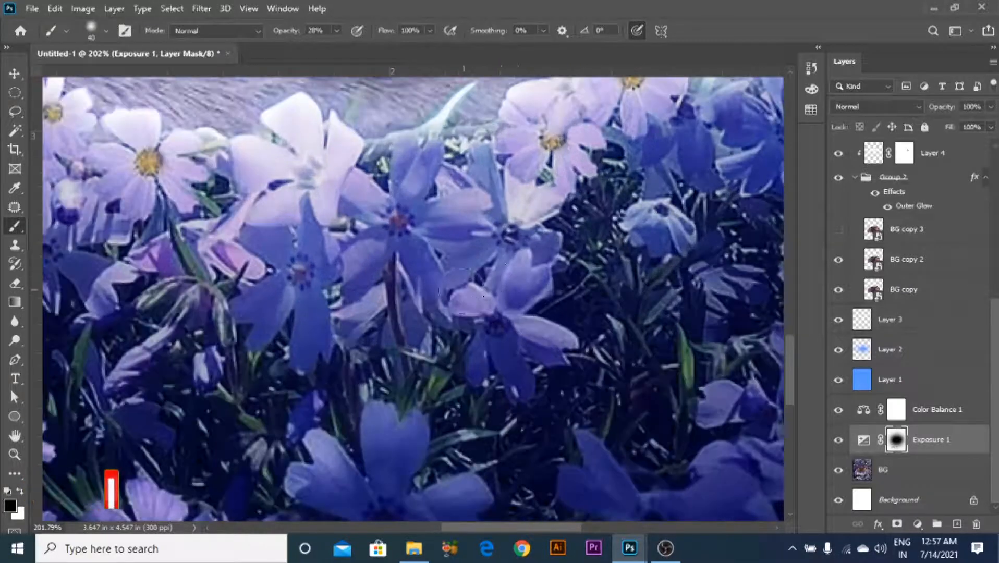
pyautogui.hscroll(4, 455, 329)
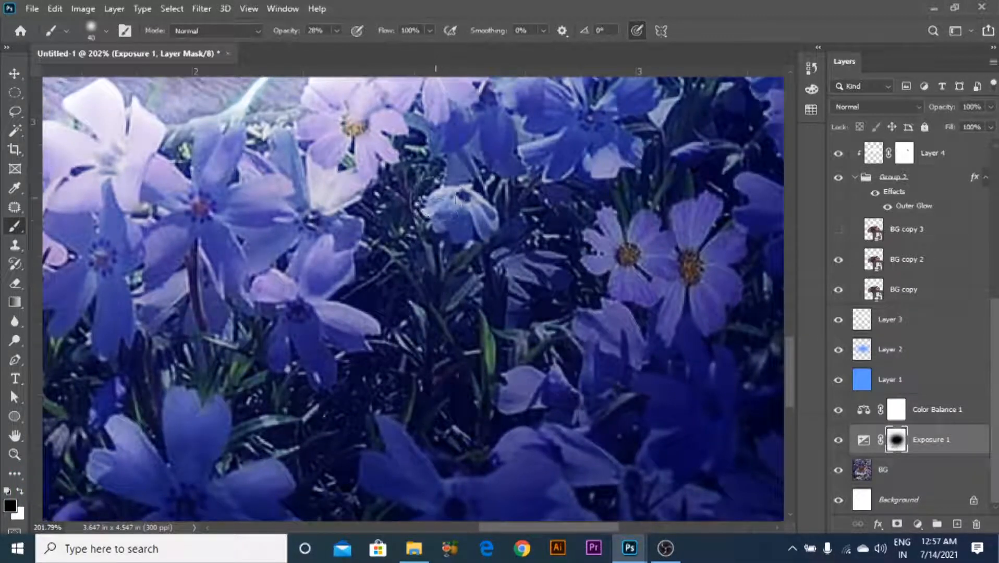
pyautogui.press('x')
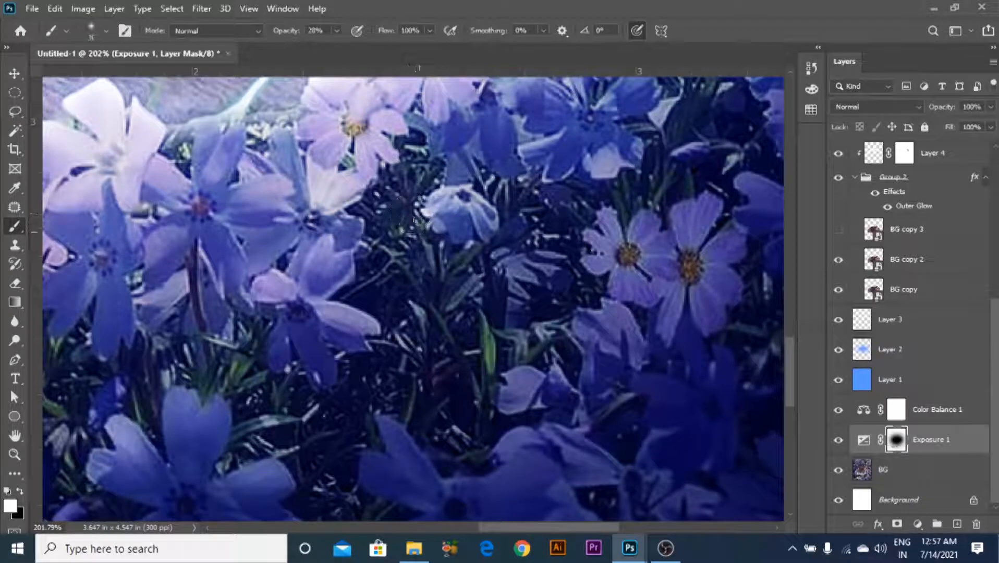
pyautogui.moveTo(425, 200)
pyautogui.mouseDown()
pyautogui.moveTo(404, 237)
pyautogui.moveTo(433, 251)
pyautogui.mouseUp()
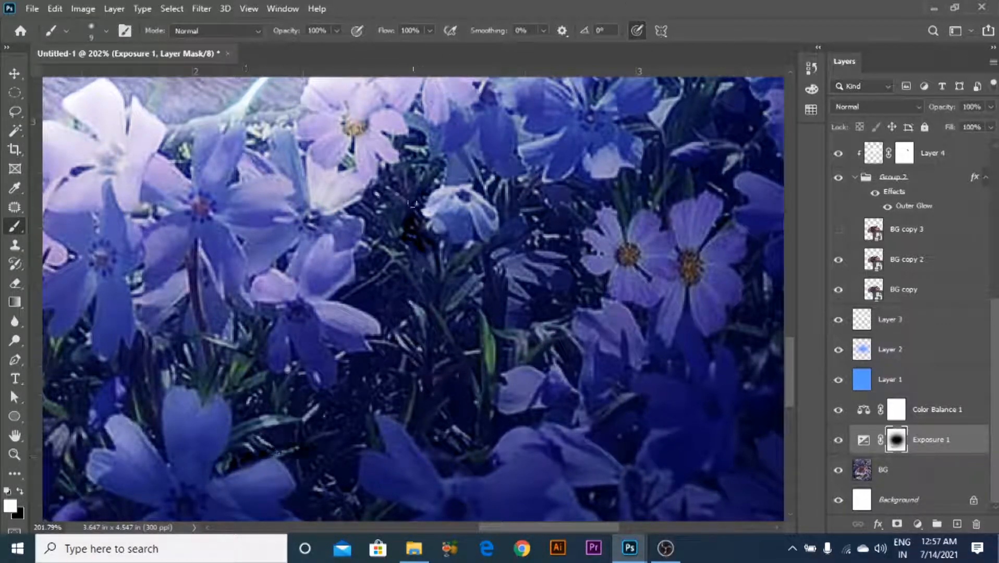
# - Brighten the upper petals of the dark blue flower near the logo by painting black on the Exposure 1 mask with a 40 px brush
pyautogui.scroll(-6, 435, 181)
pyautogui.press('x')
pyautogui.scroll(6, 422, 399)
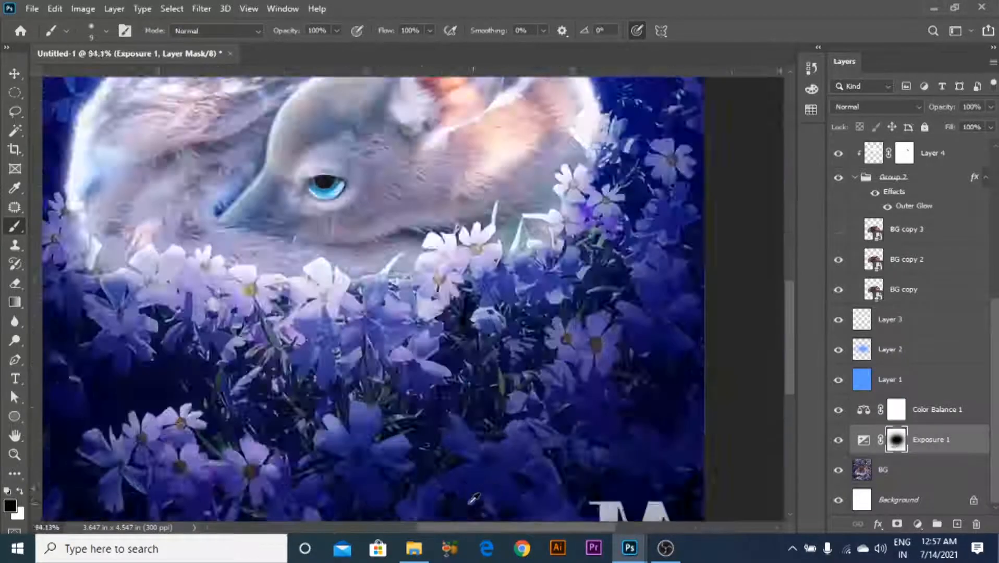
pyautogui.scroll(2, 423, 400)
pyautogui.moveTo(433, 320)
pyautogui.mouseDown()
pyautogui.moveTo(469, 376)
pyautogui.moveTo(662, 383)
pyautogui.mouseUp()
pyautogui.moveTo(613, 420); pyautogui.dragTo(565, 303)
pyautogui.press(']')
pyautogui.press(']')
pyautogui.press(']')
pyautogui.press(']')
pyautogui.press(']')
pyautogui.press(']')
pyautogui.press(']')
pyautogui.moveTo(384, 300)
pyautogui.mouseDown()
pyautogui.moveTo(424, 271)
pyautogui.moveTo(477, 313)
pyautogui.moveTo(571, 308)
pyautogui.moveTo(606, 295)
pyautogui.moveTo(500, 319)
pyautogui.moveTo(516, 332)
pyautogui.mouseUp()
pyautogui.moveTo(517, 333); pyautogui.dragTo(628, 310)
pyautogui.press('p')
pyautogui.click(14, 227)
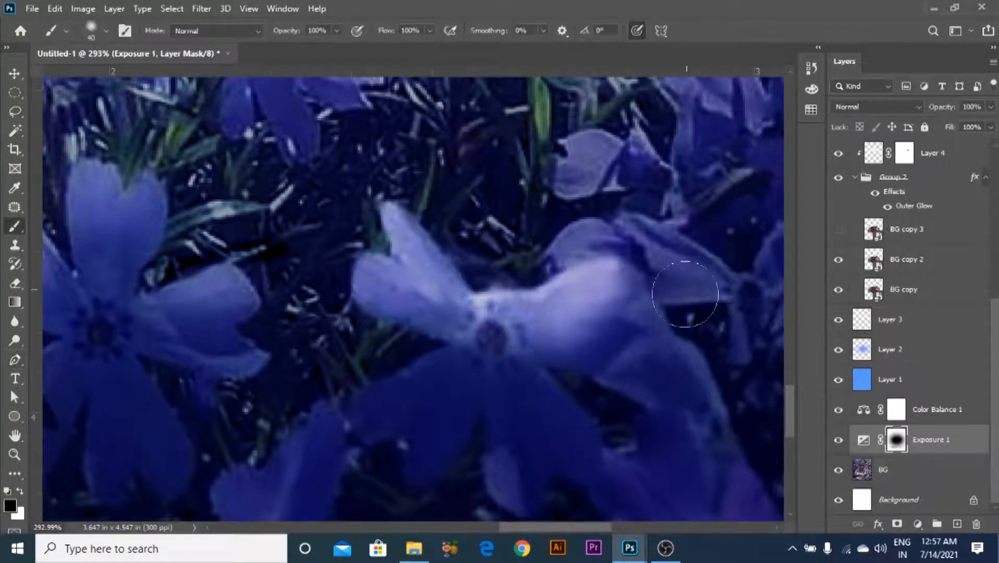
# - Undo the last strokes and tone down the brightened flower near the logo on the Exposure 1 mask with a 90 px white brush at 53% opacity
pyautogui.press(']')
pyautogui.press(']')
pyautogui.press(']')
pyautogui.press(']')
pyautogui.press(']')
pyautogui.moveTo(621, 385); pyautogui.dragTo(603, 390)
pyautogui.press('x')
pyautogui.hotkey('ctrl', 'z')
pyautogui.hotkey('ctrl', 'z')
pyautogui.moveTo(365, 314)
pyautogui.mouseDown()
pyautogui.moveTo(451, 371)
pyautogui.moveTo(615, 332)
pyautogui.mouseUp()
pyautogui.scroll(-10, 618, 209)
pyautogui.scroll(6, 486, 424)
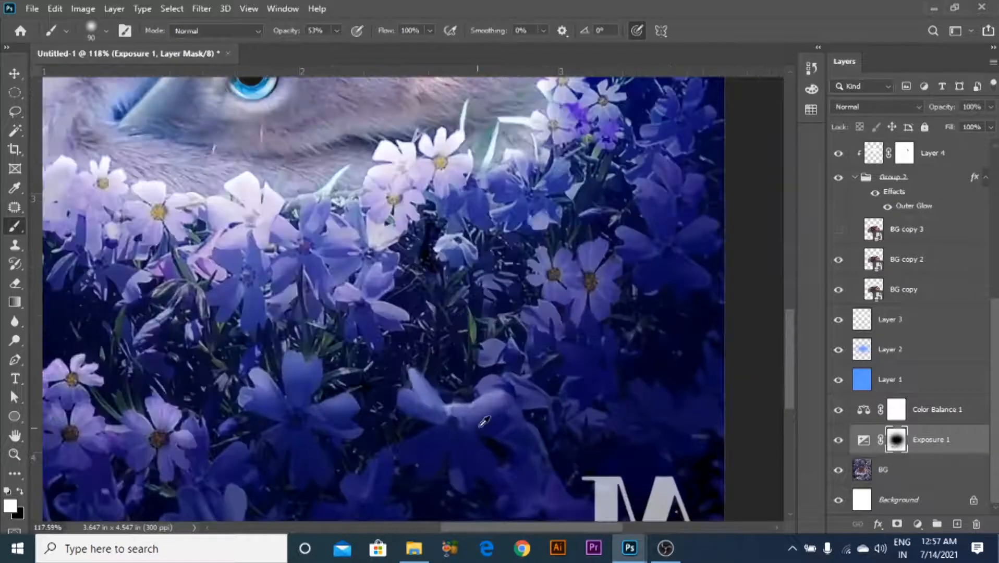
pyautogui.scroll(-3, 538, 287)
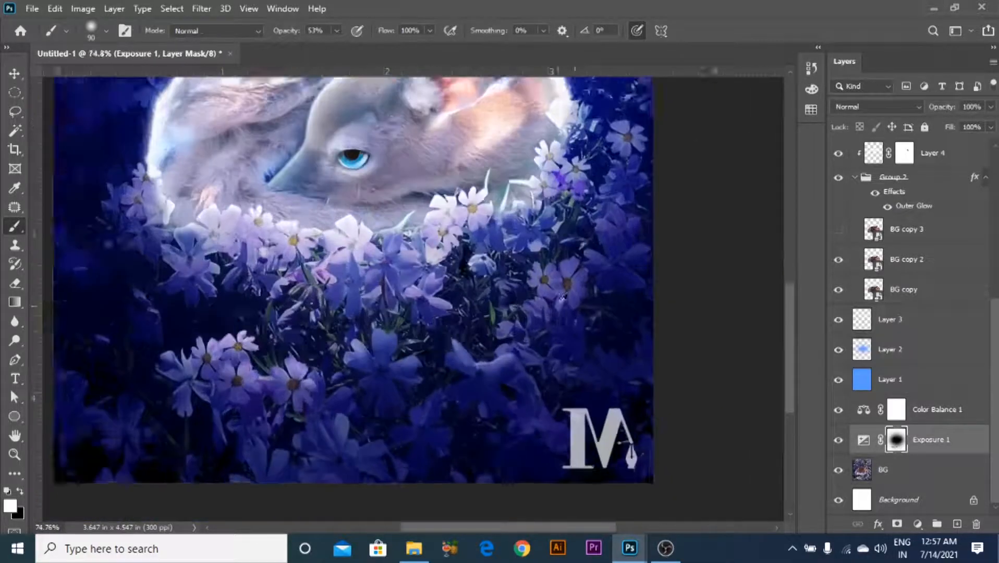
# - Brighten the flowers near the right image edge on the Exposure 1 mask with a 45 px black brush at 34% opacity
pyautogui.scroll(1, 535, 290)
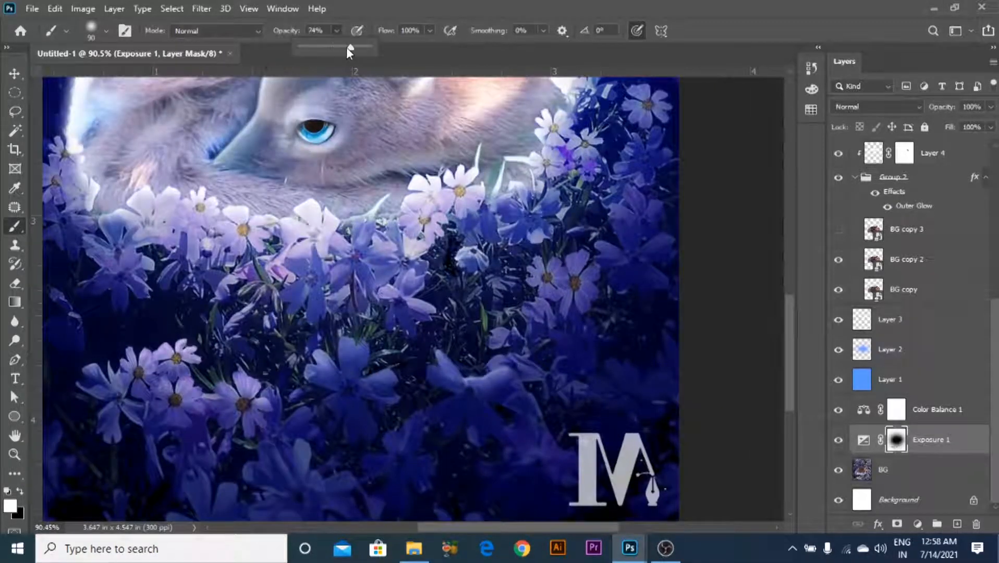
pyautogui.scroll(1, 519, 279)
pyautogui.press('z')
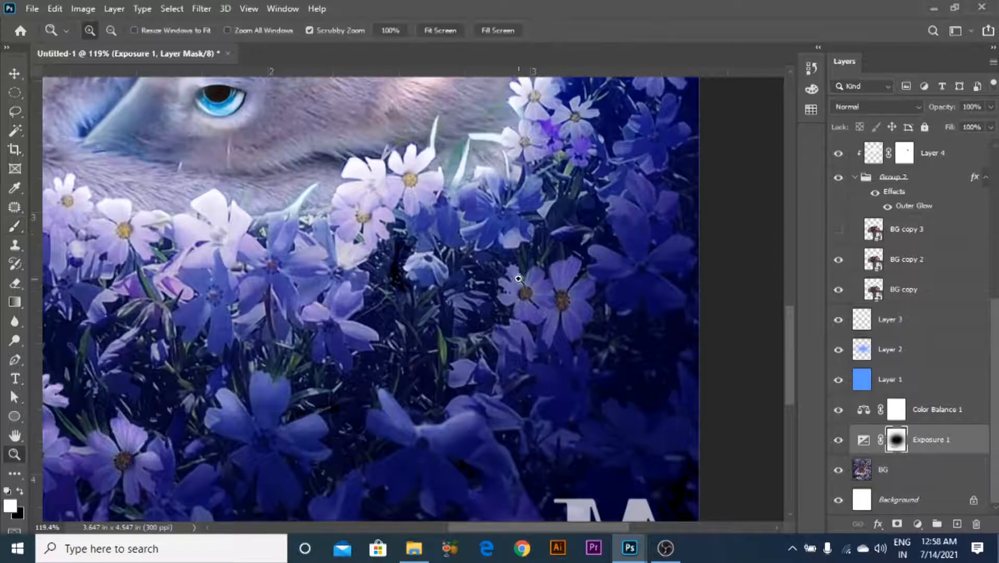
pyautogui.click(16, 229)
pyautogui.press('x')
pyautogui.moveTo(563, 285)
pyautogui.mouseDown()
pyautogui.moveTo(546, 336)
pyautogui.moveTo(604, 253)
pyautogui.moveTo(600, 272)
pyautogui.moveTo(621, 217)
pyautogui.moveTo(624, 286)
pyautogui.moveTo(621, 224)
pyautogui.mouseUp()
pyautogui.press('x')
pyautogui.press('x')
pyautogui.moveTo(629, 188)
pyautogui.mouseDown()
pyautogui.moveTo(638, 138)
pyautogui.moveTo(655, 219)
pyautogui.mouseUp()
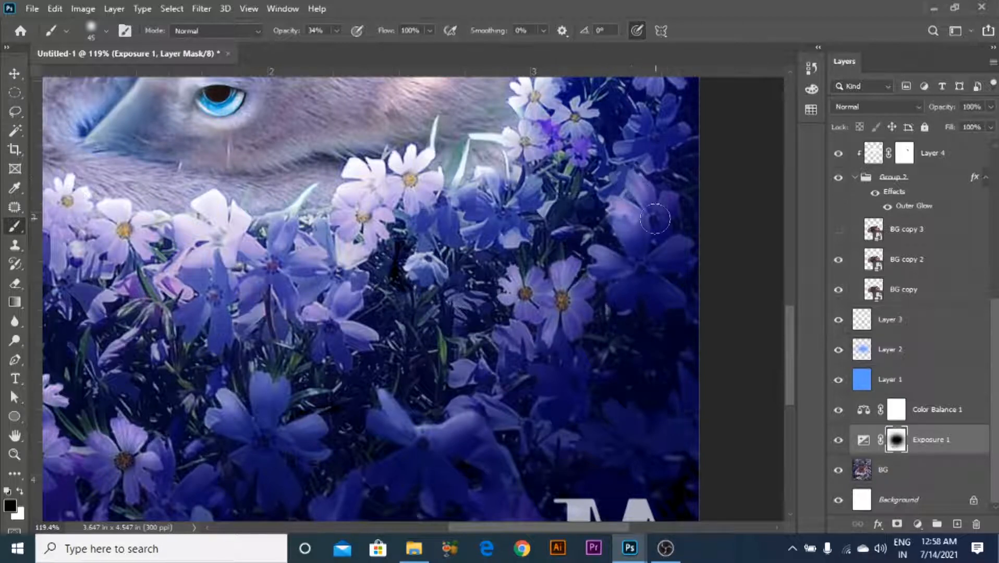
pyautogui.press('x')
# - Softly brighten the faint petals below the fawn's left side by painting black on the Exposure 1 mask with a 45 px brush
pyautogui.scroll(-10, 537, 235)
pyautogui.scroll(10, 319, 394)
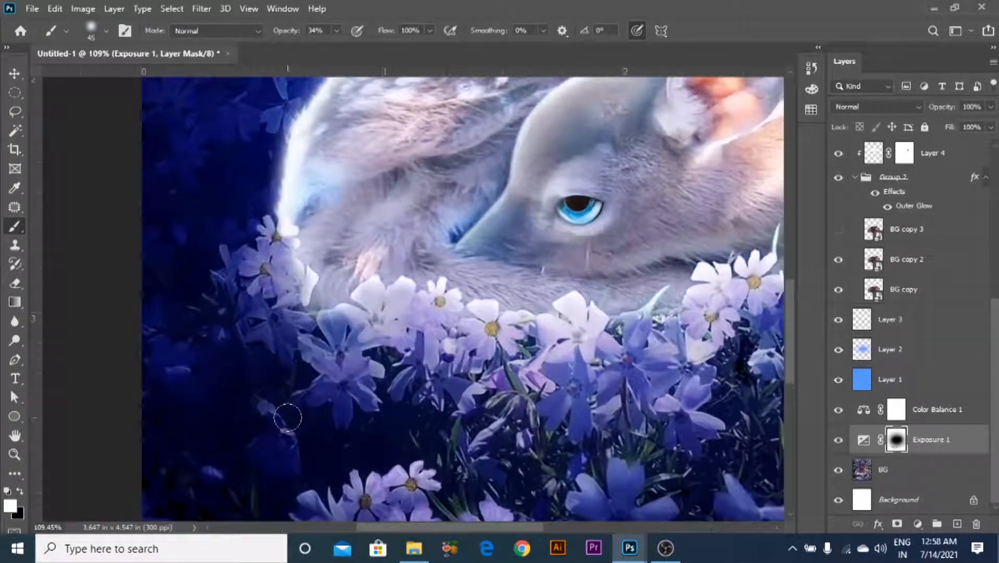
pyautogui.press('x')
pyautogui.moveTo(287, 439)
pyautogui.mouseDown()
pyautogui.moveTo(273, 408)
pyautogui.moveTo(301, 461)
pyautogui.moveTo(273, 455)
pyautogui.moveTo(283, 456)
pyautogui.moveTo(265, 405)
pyautogui.mouseUp()
pyautogui.press('x')
pyautogui.press('x')
pyautogui.scroll(-6, 381, 352)
pyautogui.scroll(9, 307, 379)
pyautogui.press('x')
pyautogui.press('x')
pyautogui.moveTo(340, 386); pyautogui.dragTo(338, 391)
pyautogui.press('x')
pyautogui.scroll(-9, 301, 379)
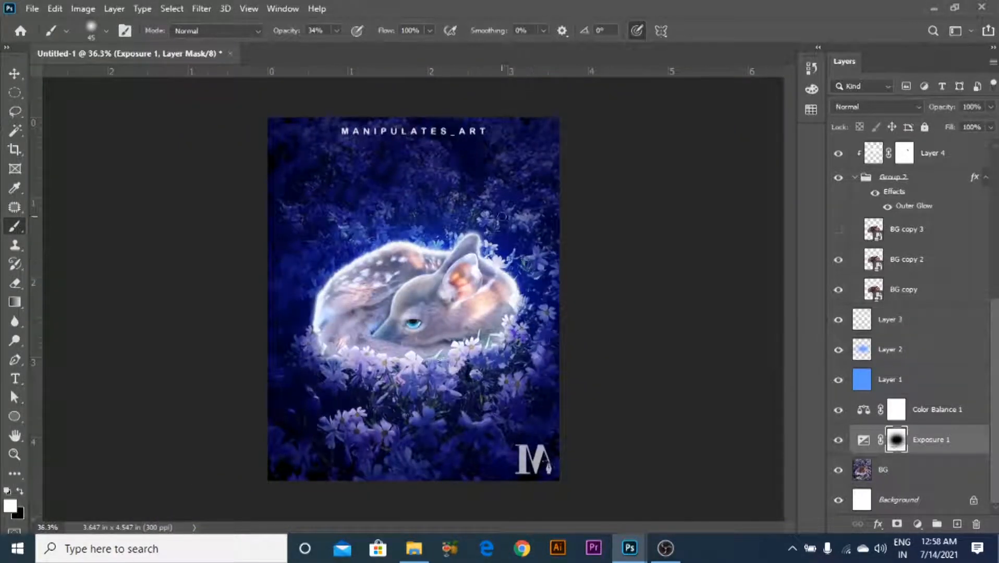
# - Darken the grass between the flowers below the fawn by painting white on the Exposure 1 mask at 34% brush opacity
pyautogui.scroll(6, 468, 397)
pyautogui.press(']')
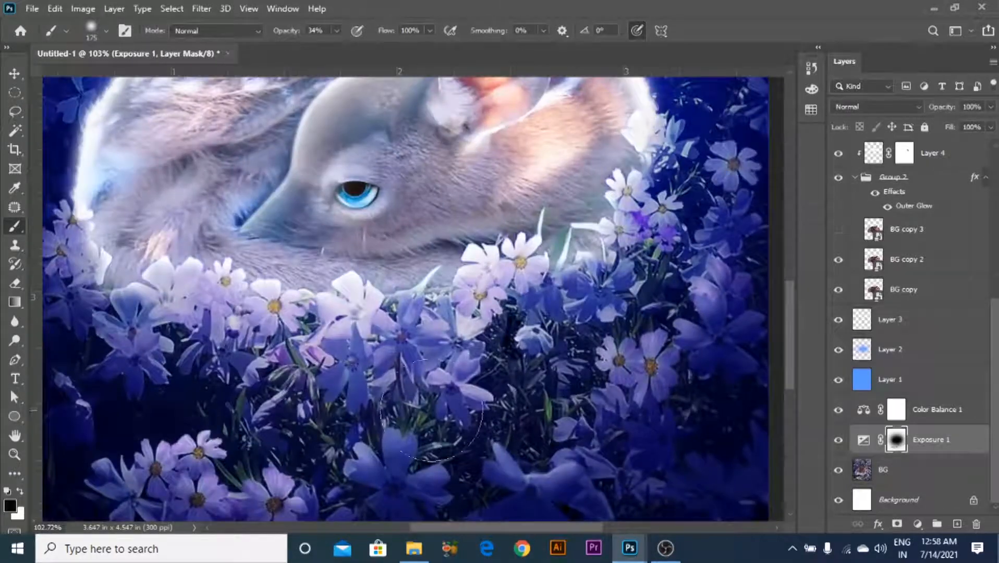
pyautogui.press('[')
pyautogui.press('[')
pyautogui.press('[')
pyautogui.press('[')
pyautogui.press('[')
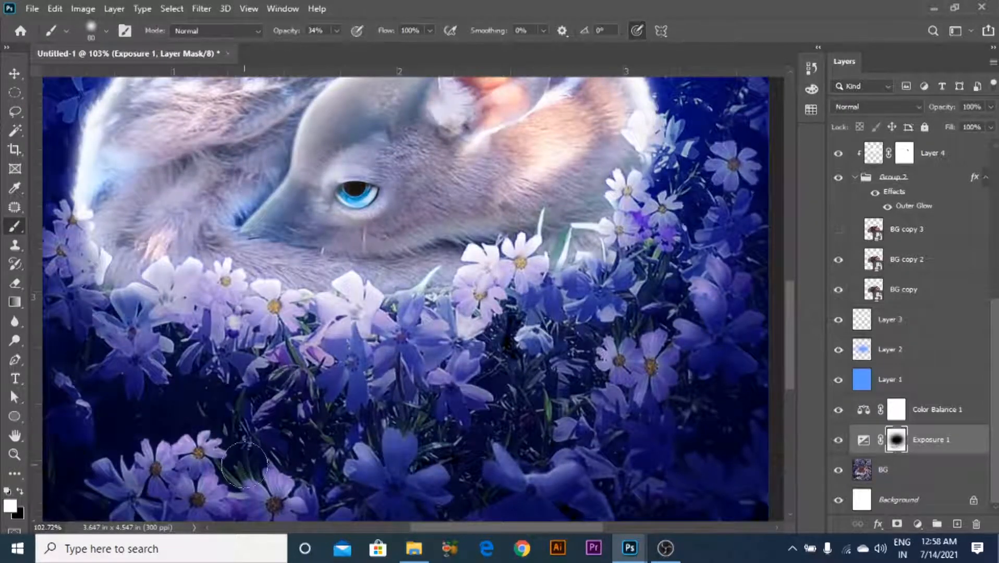
pyautogui.click(317, 395)
pyautogui.press(']')
pyautogui.press(']')
pyautogui.press(']')
pyautogui.press(']')
pyautogui.moveTo(511, 377)
pyautogui.mouseDown()
pyautogui.moveTo(532, 387)
pyautogui.moveTo(510, 391)
pyautogui.mouseUp()
pyautogui.press('[')
pyautogui.press('[')
pyautogui.press(']')
pyautogui.press(']')
pyautogui.scroll(-6, 236, 413)
pyautogui.scroll(4, 412, 298)
# - Brighten the flowers to the right of the fawn's ears on the Exposure 1 mask with a 70 px black brush at 30% opacity
pyautogui.press('x')
pyautogui.moveTo(337, 31); pyautogui.dragTo(310, 45)
pyautogui.scroll(-2, 574, 297)
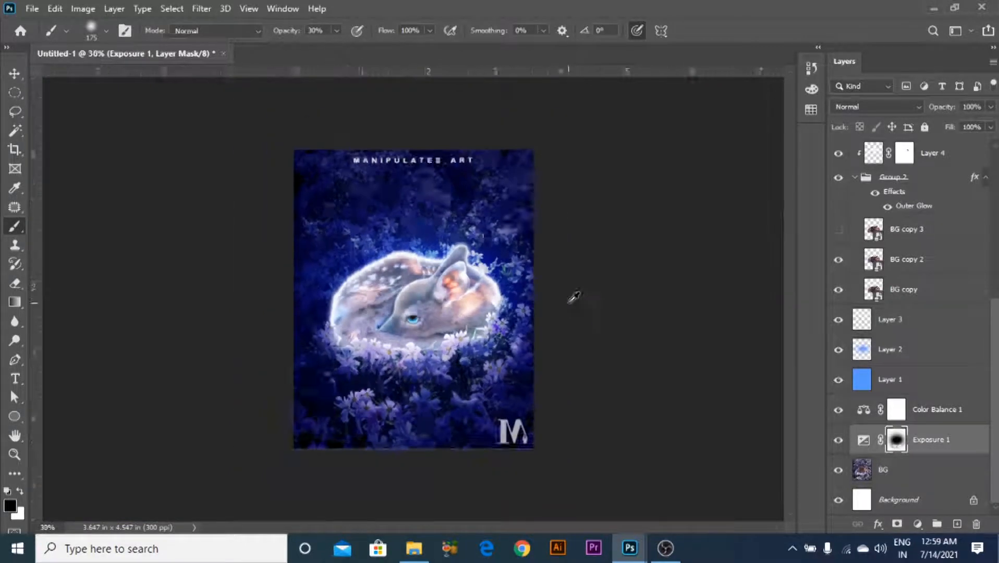
pyautogui.scroll(2, 491, 219)
pyautogui.scroll(-1, 584, 235)
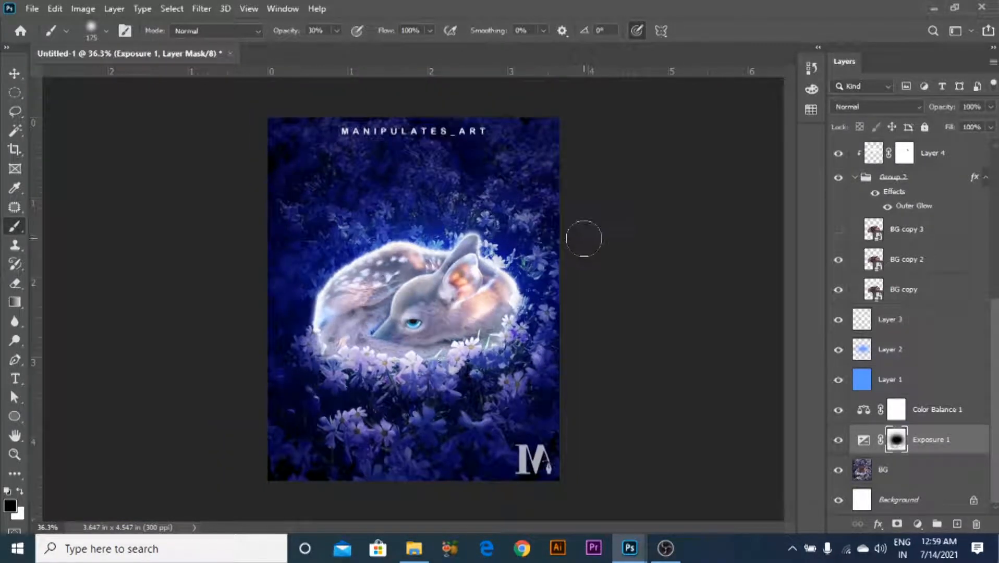
pyautogui.scroll(3, 395, 219)
pyautogui.press('[')
pyautogui.press('[')
pyautogui.press('[')
pyautogui.press('[')
pyautogui.press('[')
pyautogui.press('[')
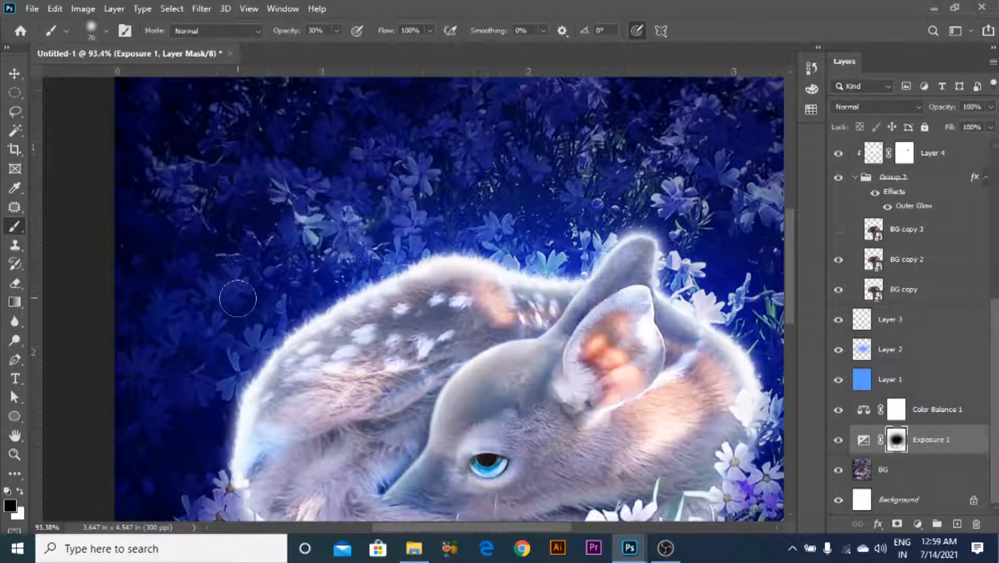
pyautogui.moveTo(735, 204)
pyautogui.mouseDown()
pyautogui.moveTo(750, 220)
pyautogui.moveTo(763, 210)
pyautogui.moveTo(604, 249)
pyautogui.mouseUp()
pyautogui.moveTo(653, 316); pyautogui.dragTo(706, 368)
pyautogui.press('x')
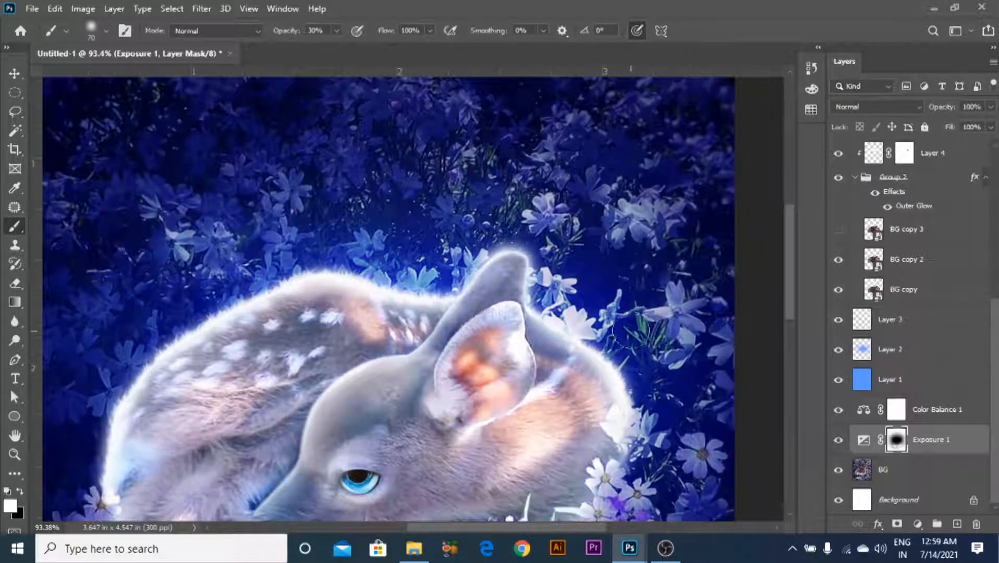
pyautogui.press('x')
pyautogui.scroll(-3, 621, 242)
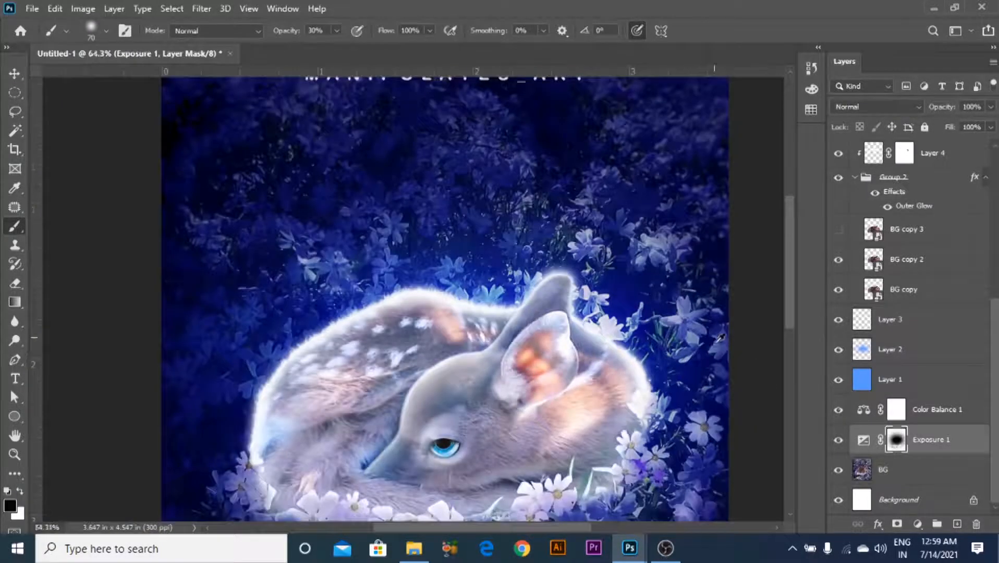
# - Examine the lighting on the flowers around the fawn, both up close and across the whole composition
pyautogui.scroll(2, 621, 241)
pyautogui.scroll(3, 620, 241)
pyautogui.hscroll(-1, 391, 233)
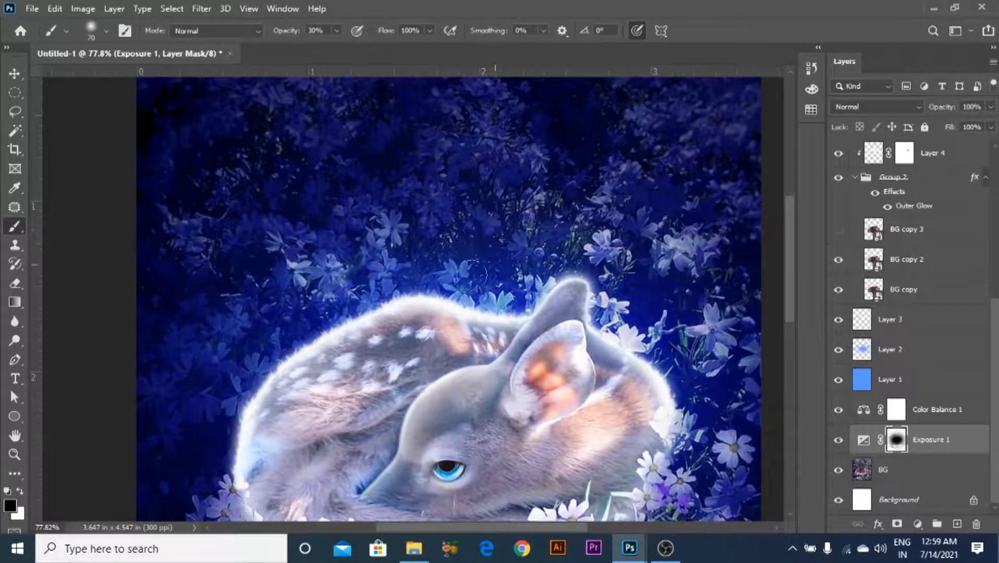
pyautogui.scroll(-5, 598, 199)
pyautogui.scroll(6, 576, 225)
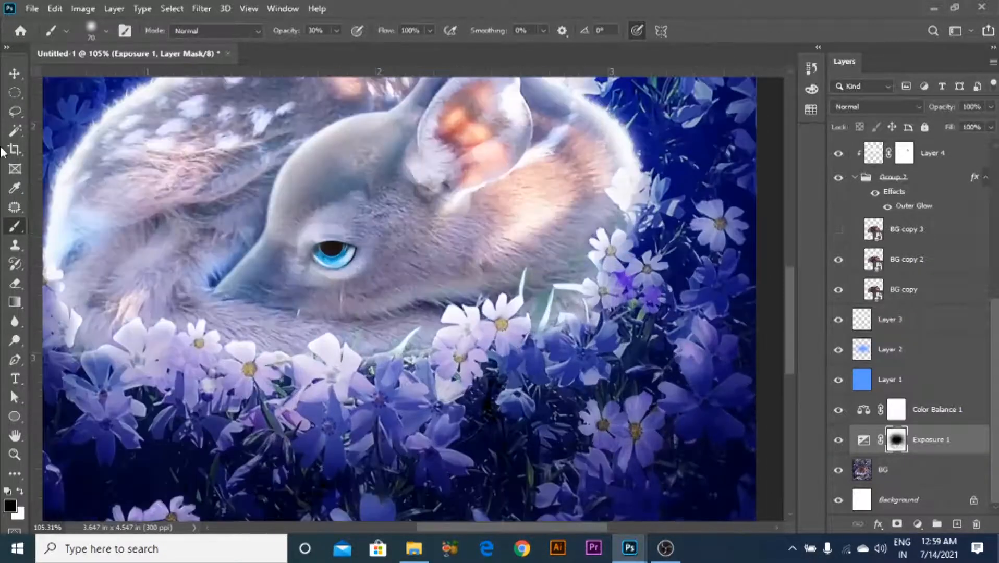
pyautogui.click(14, 75)
pyautogui.click(443, 271)
pyautogui.click(463, 315)
pyautogui.scroll(-5, 467, 272)
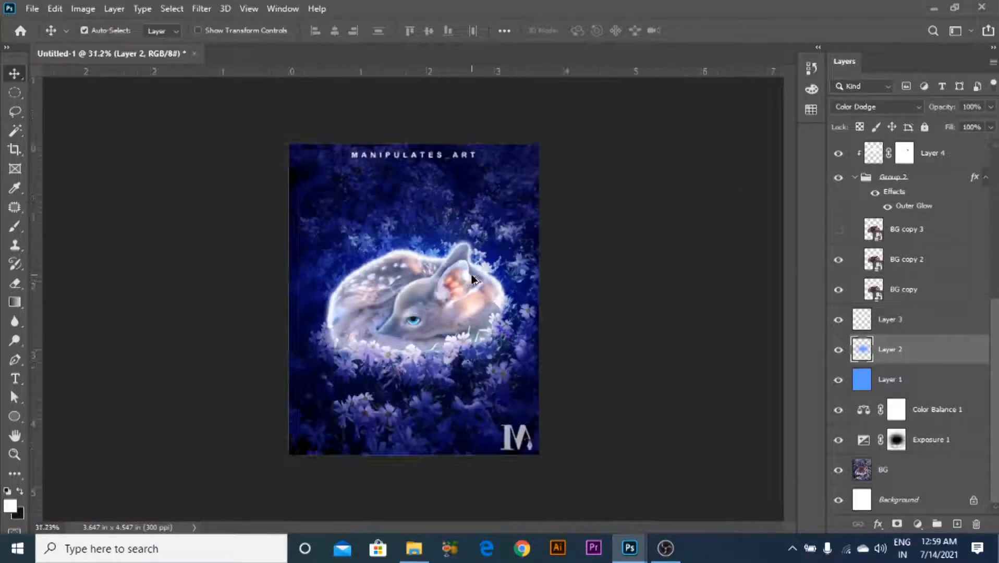
# - Brighten the flowers below and to the right of the fawn on the Exposure 1 mask with a 70 px black brush at 30% opacity
pyautogui.click(896, 441)
pyautogui.scroll(2, 447, 405)
pyautogui.press('b')
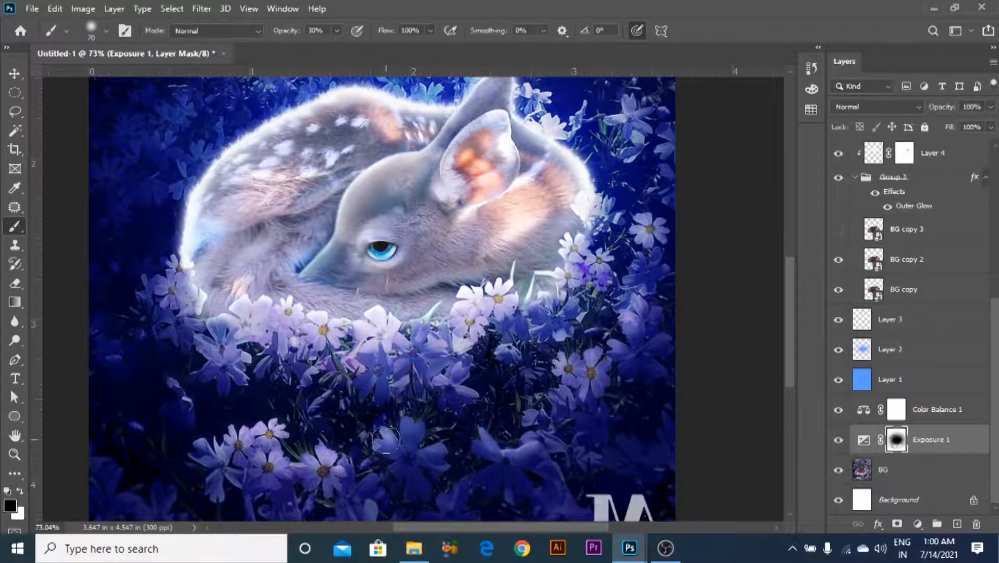
pyautogui.moveTo(491, 442)
pyautogui.mouseDown()
pyautogui.moveTo(514, 441)
pyautogui.moveTo(545, 417)
pyautogui.moveTo(566, 364)
pyautogui.moveTo(602, 366)
pyautogui.mouseUp()
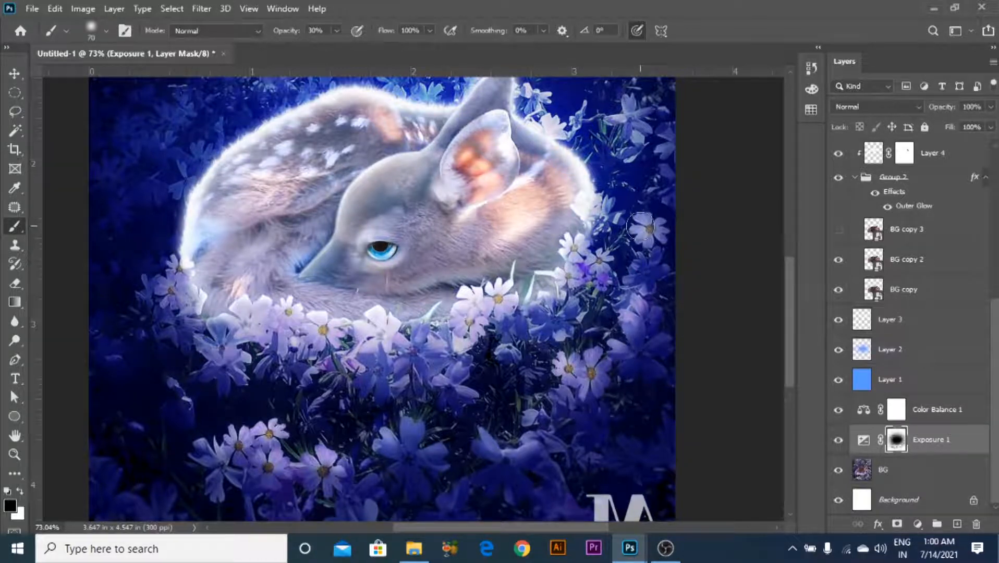
pyautogui.scroll(-3, 576, 281)
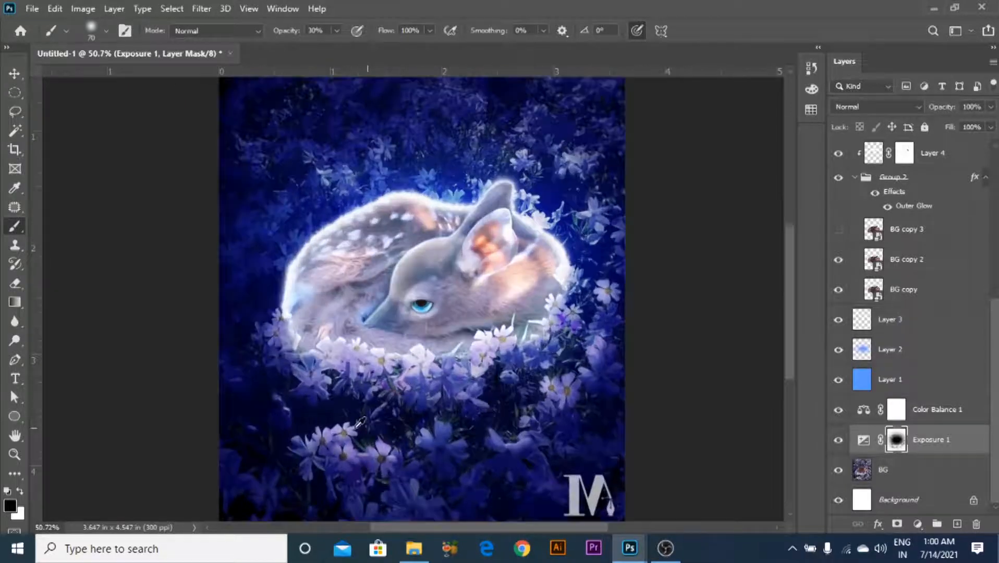
pyautogui.scroll(1, 284, 393)
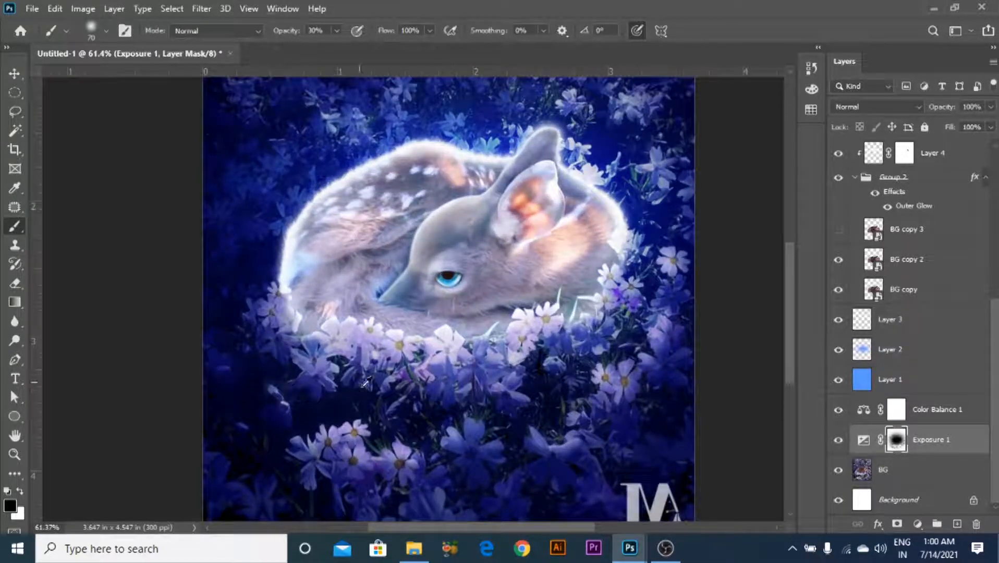
pyautogui.scroll(-1, 366, 383)
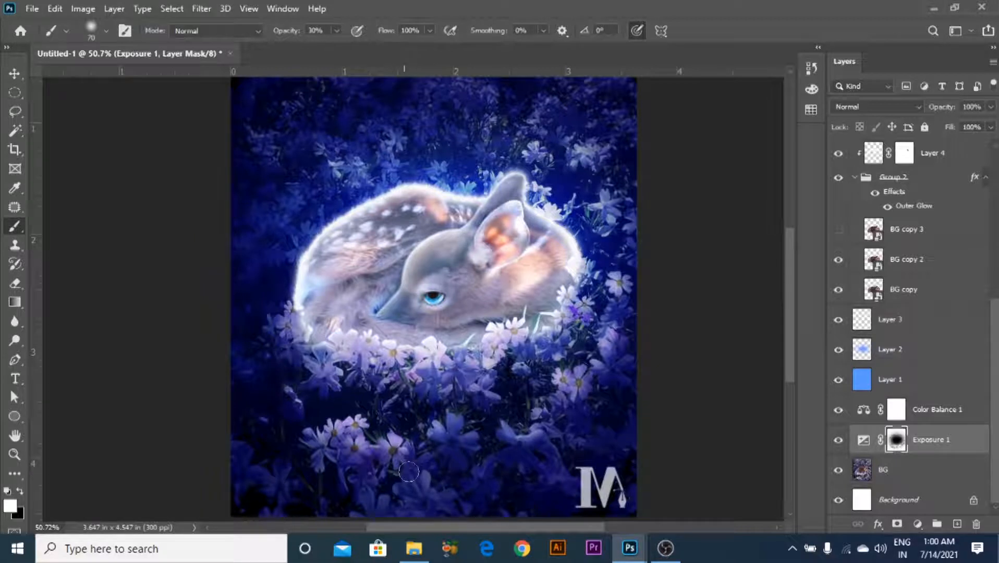
pyautogui.scroll(-1, 323, 461)
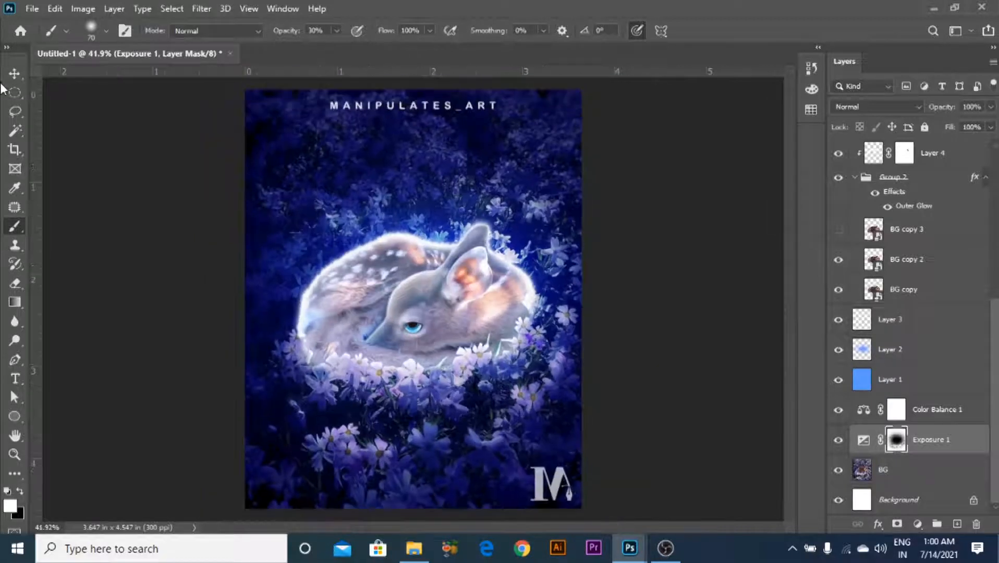
# - Add a new blank layer directly above Layer 2
pyautogui.click(15, 73)
pyautogui.click(905, 382)
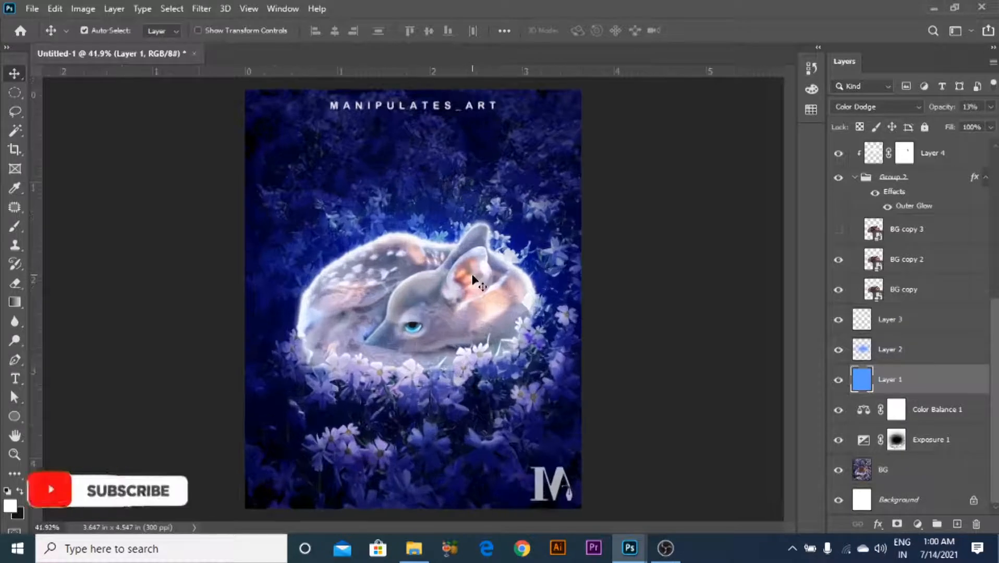
pyautogui.click(910, 349)
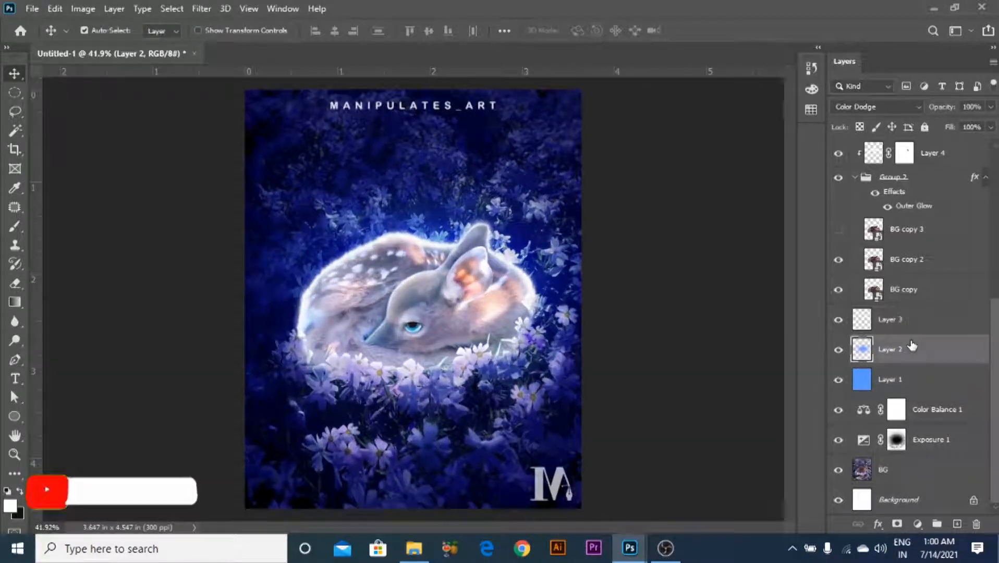
pyautogui.click(958, 524)
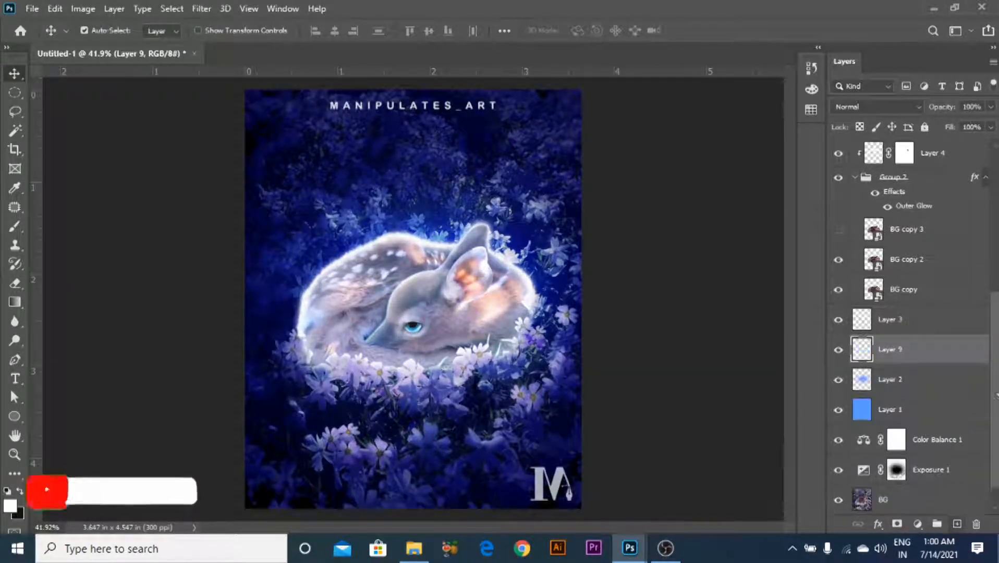
# - Paint a soft white glow behind the fawn on Layer 9 with an 800 px brush at 100% opacity
pyautogui.press('b')
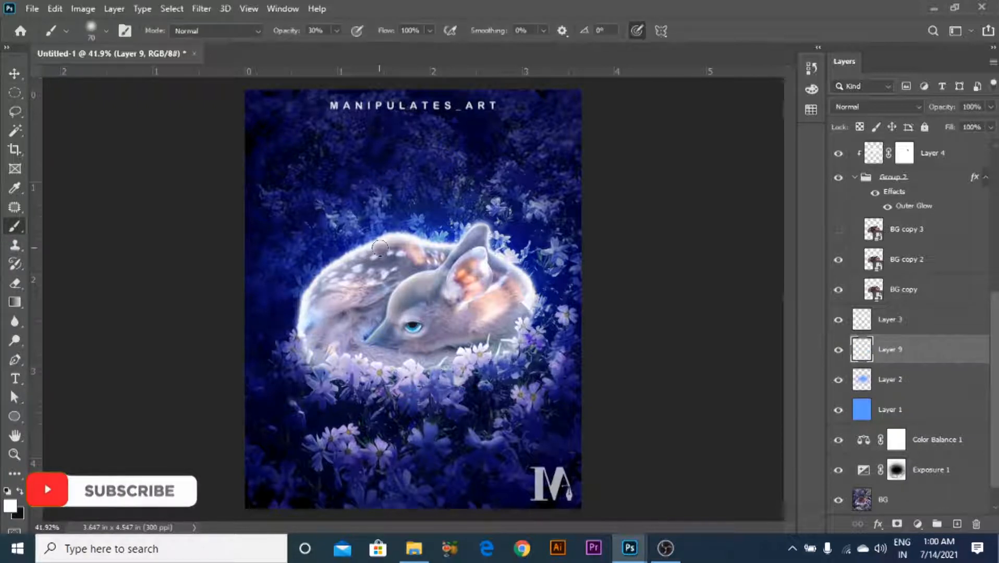
pyautogui.press('x')
pyautogui.press(']')
pyautogui.press(']')
pyautogui.press(']')
pyautogui.press(']')
pyautogui.press(']')
pyautogui.press(']')
pyautogui.press(']')
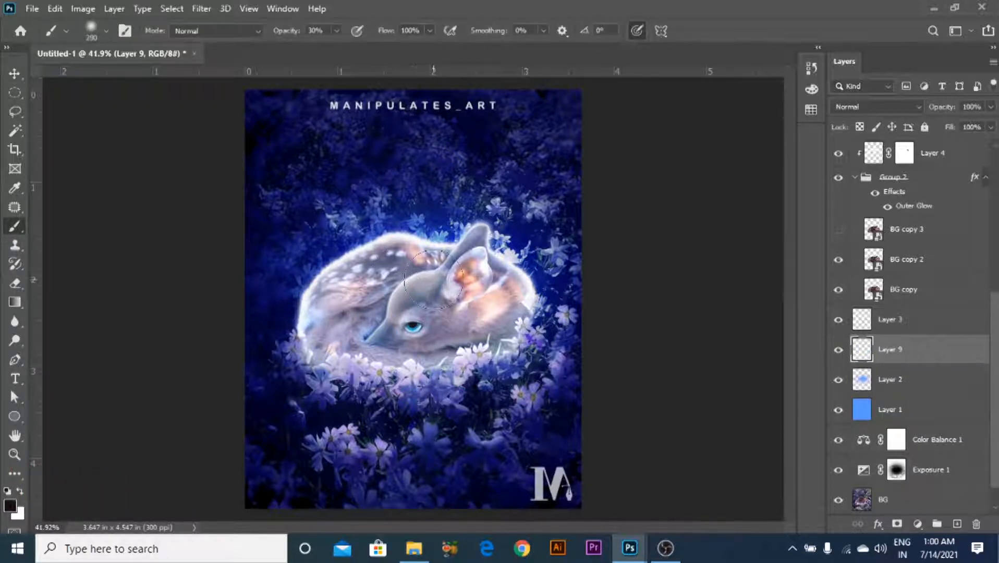
pyautogui.press(']')
pyautogui.press(']')
pyautogui.press(']')
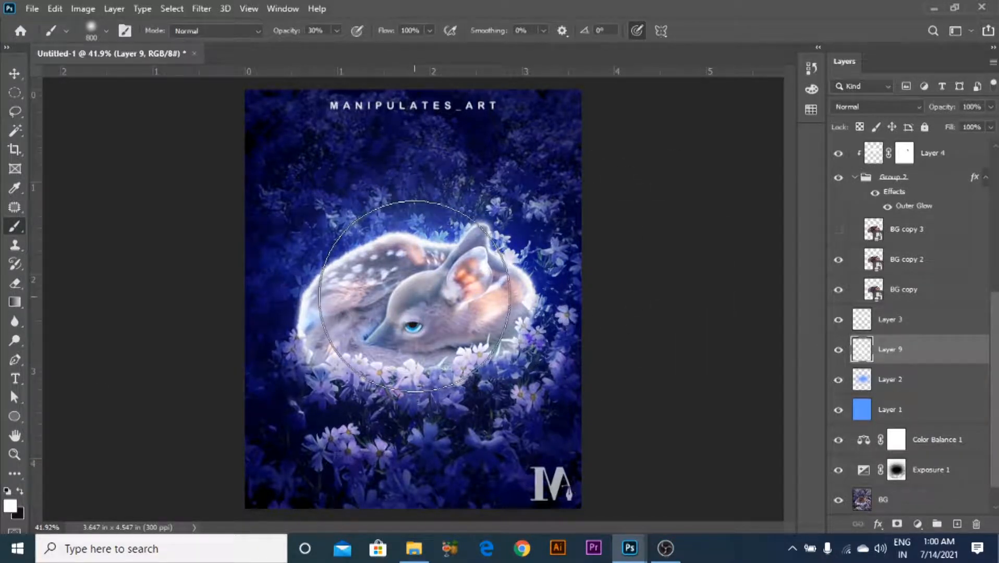
pyautogui.click(336, 30)
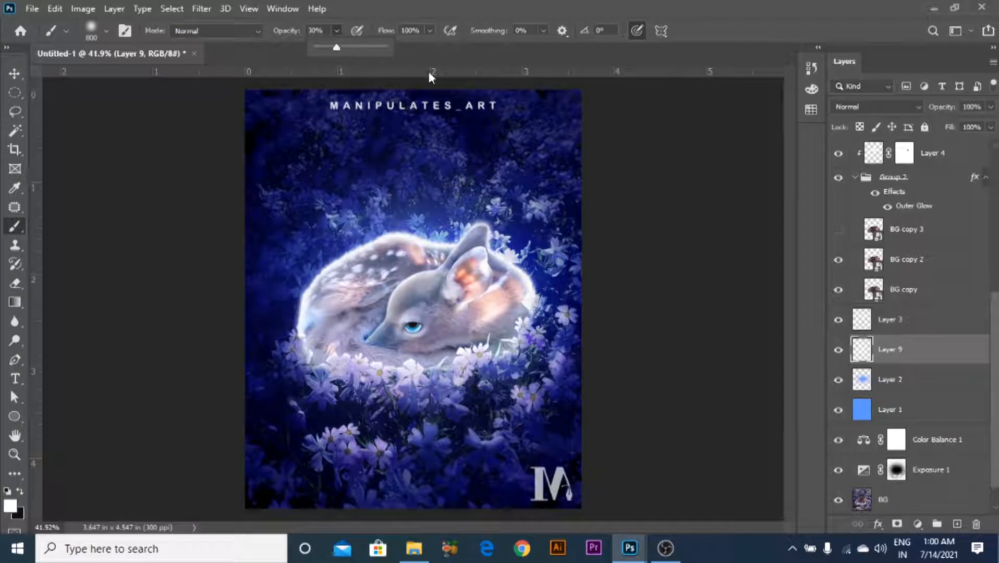
pyautogui.moveTo(374, 51); pyautogui.dragTo(702, 70)
pyautogui.click(420, 302)
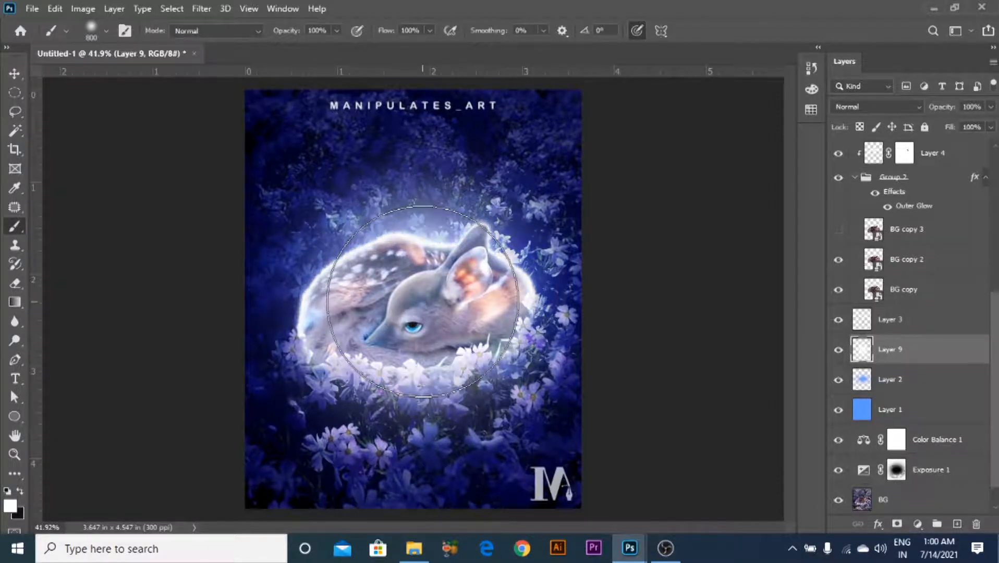
# - Flatten the white glow on Layer 9 around the fawn with two transforms, to 65.40% and 98.60% height
pyautogui.hotkey('ctrl', 't')
pyautogui.moveTo(431, 502); pyautogui.dragTo(431, 322)
pyautogui.moveTo(480, 195); pyautogui.dragTo(502, 296)
pyautogui.moveTo(414, 200); pyautogui.dragTo(417, 154)
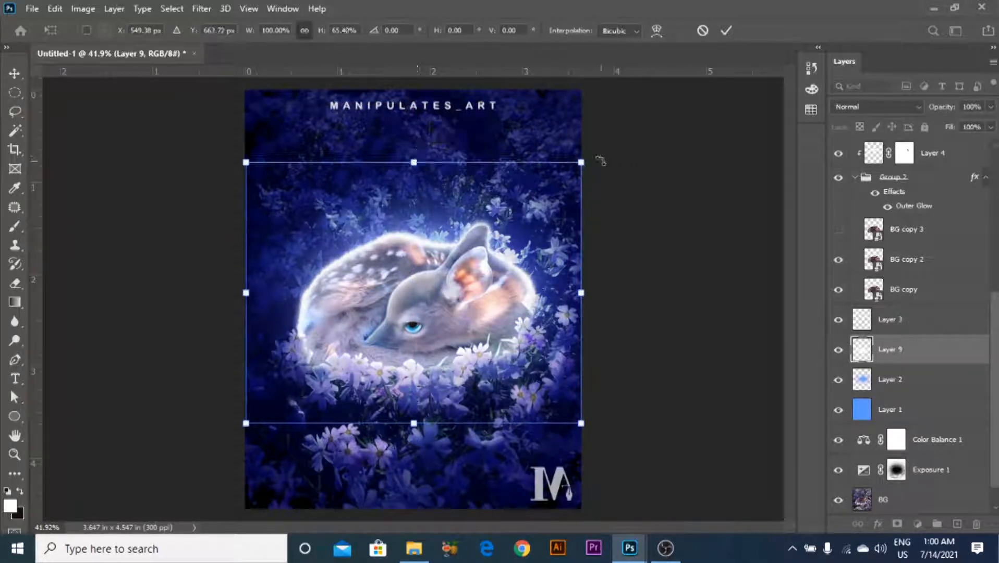
pyautogui.click(723, 30)
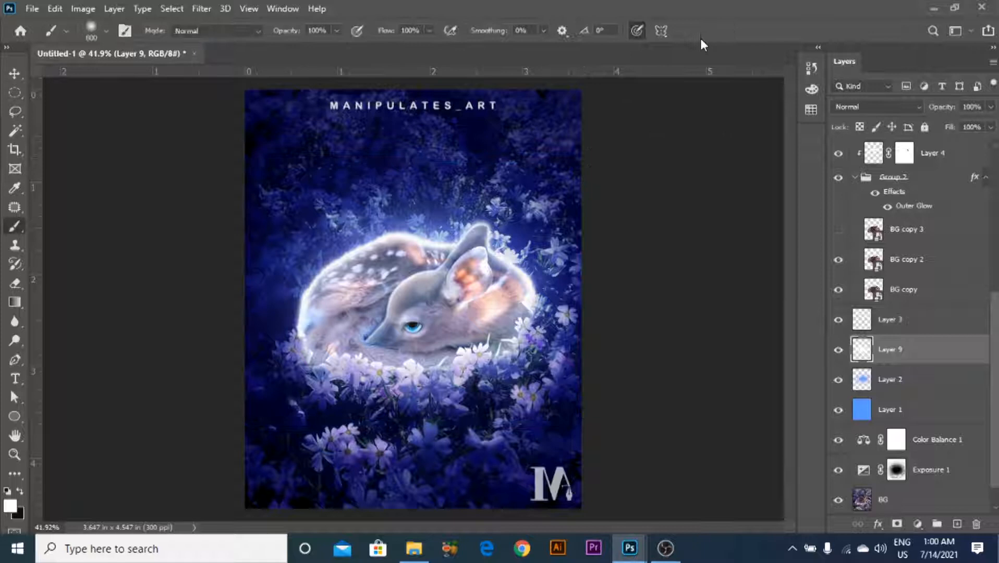
pyautogui.hotkey('ctrl', 't')
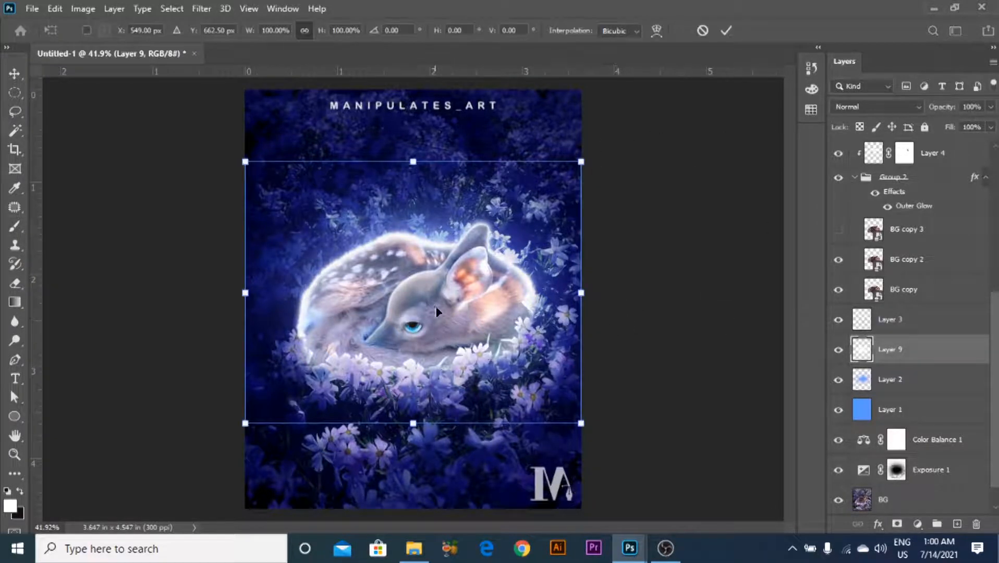
pyautogui.moveTo(417, 163); pyautogui.dragTo(415, 166)
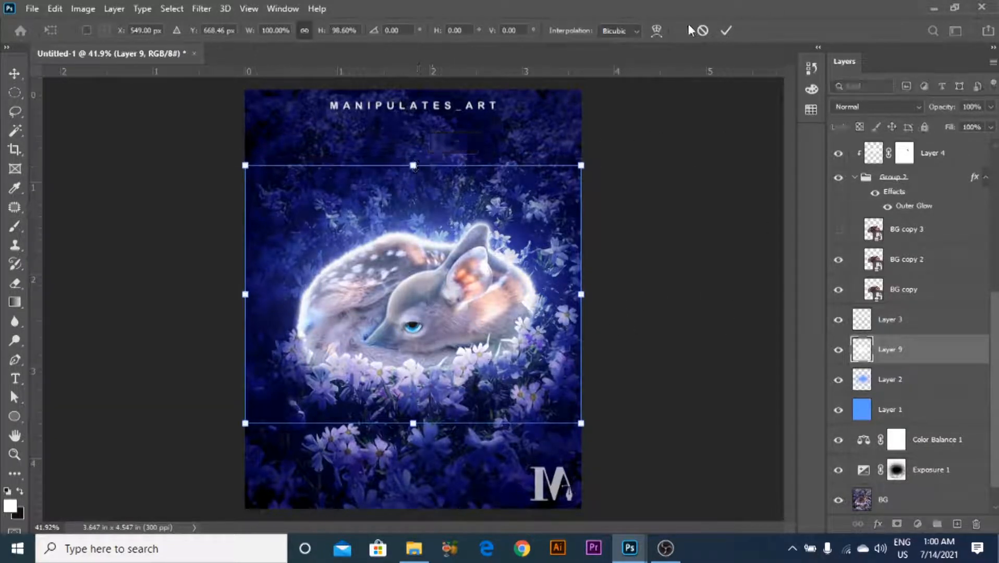
pyautogui.click(726, 31)
# - Scale the blue Color Dodge glow on Layer 2 down very slightly
pyautogui.click(902, 372)
pyautogui.hotkey('ctrl', 't')
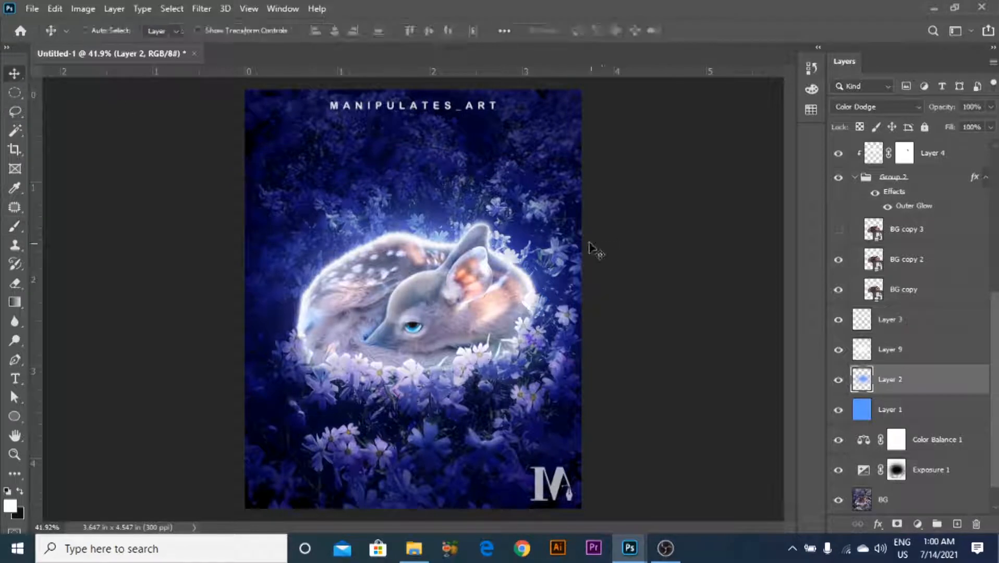
pyautogui.moveTo(624, 135)
pyautogui.mouseDown()
pyautogui.moveTo(638, 125)
pyautogui.moveTo(621, 137)
pyautogui.mouseUp()
pyautogui.click(726, 30)
# - Place the glitters image directly above BG copy 4, spanning the full canvas width
pyautogui.scroll(-2, 496, 276)
pyautogui.scroll(1, 496, 276)
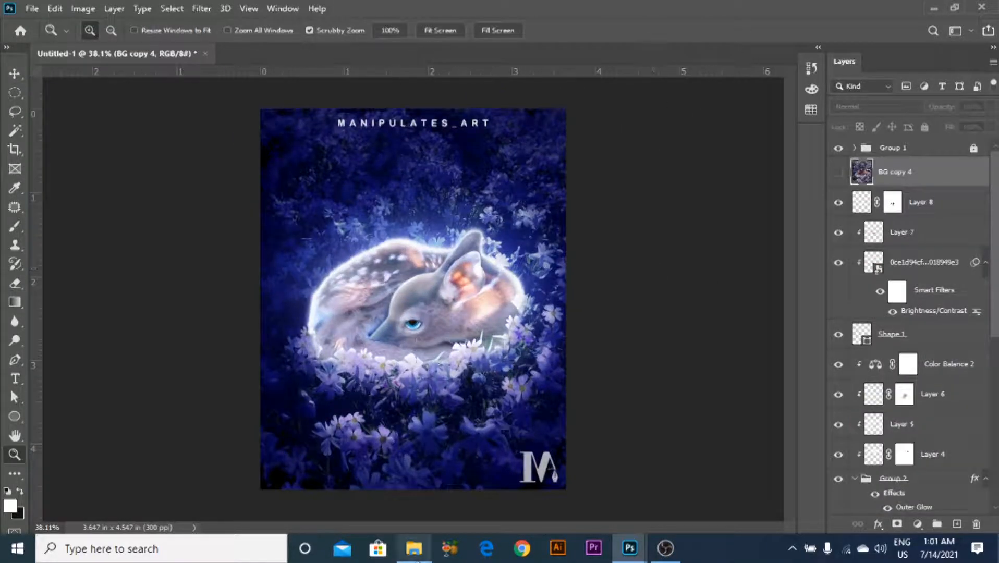
pyautogui.click(414, 548)
pyautogui.click(435, 390)
pyautogui.moveTo(635, 245); pyautogui.dragTo(522, 271)
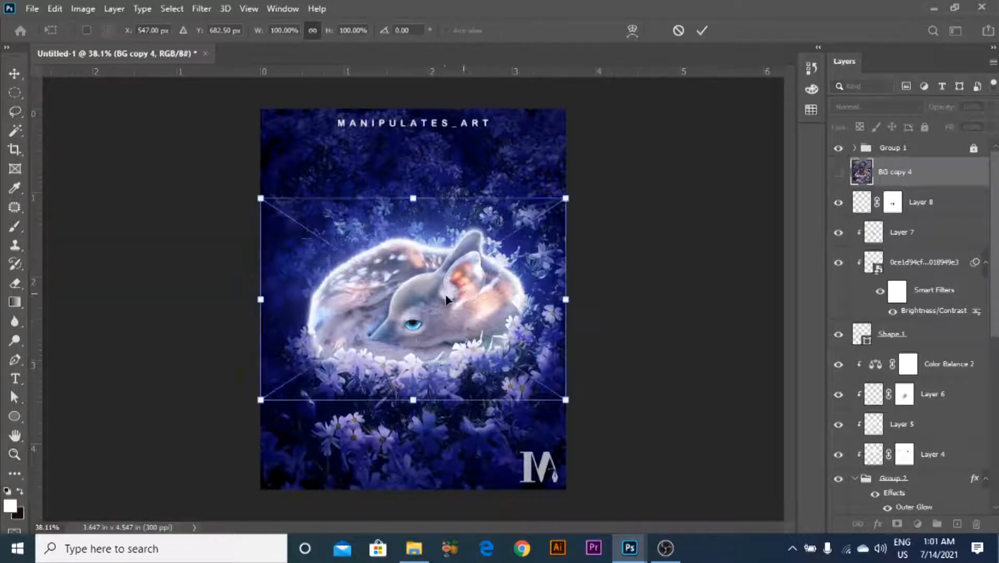
pyautogui.click(704, 30)
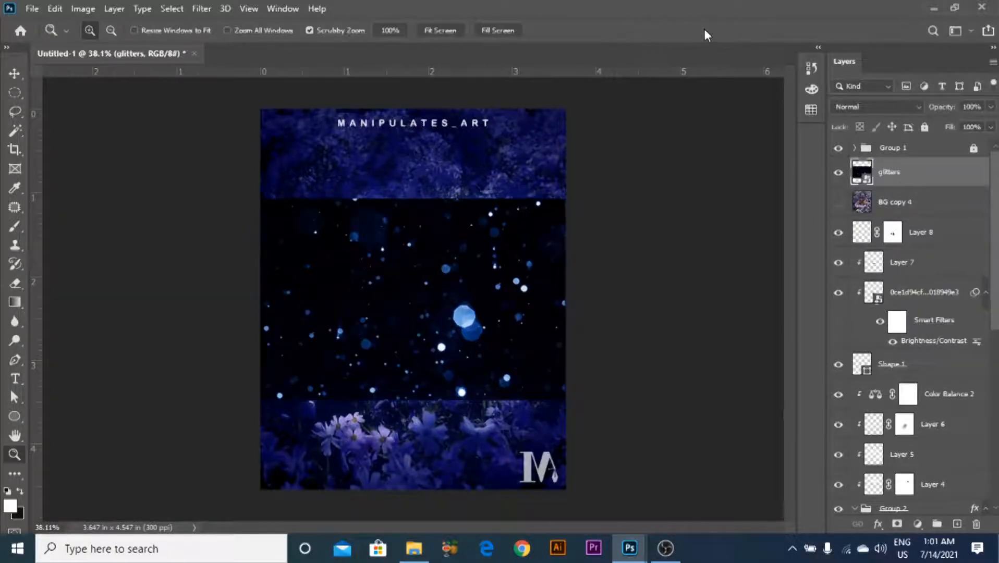
# - Set the glitters layer to Screen blending and move it slightly up over the fawn
pyautogui.click(15, 76)
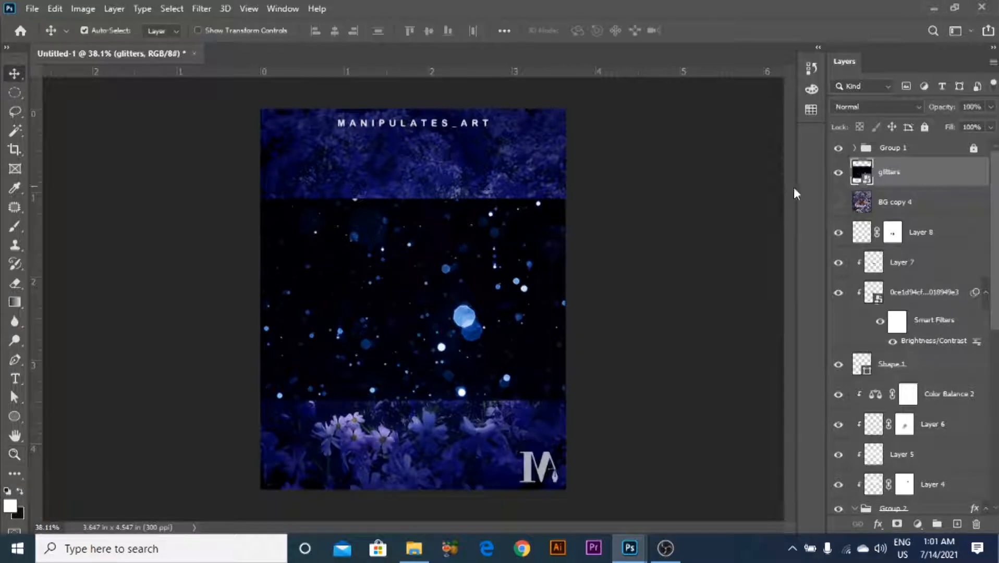
pyautogui.click(857, 105)
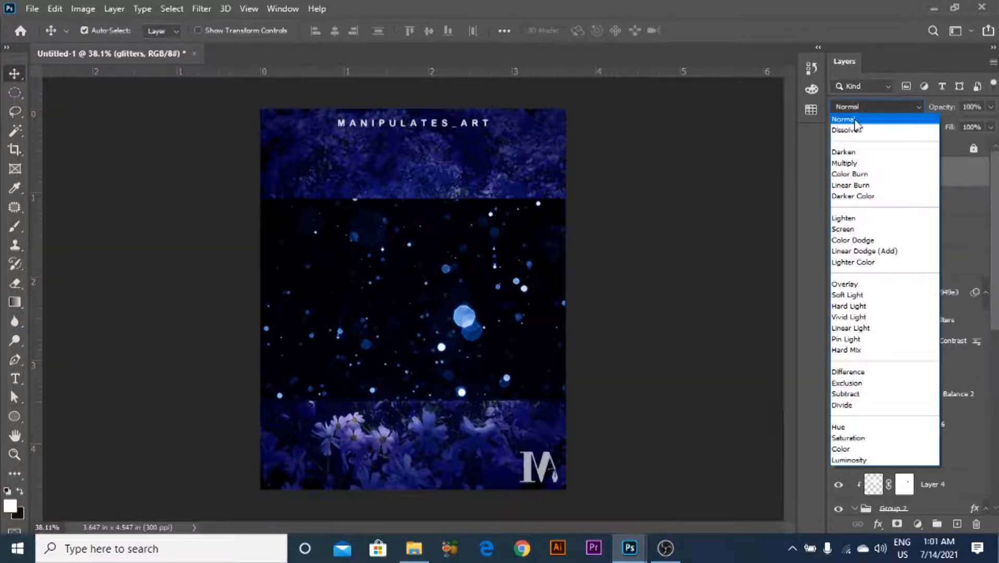
pyautogui.click(844, 230)
pyautogui.moveTo(425, 264); pyautogui.dragTo(432, 286)
pyautogui.scroll(1, 432, 285)
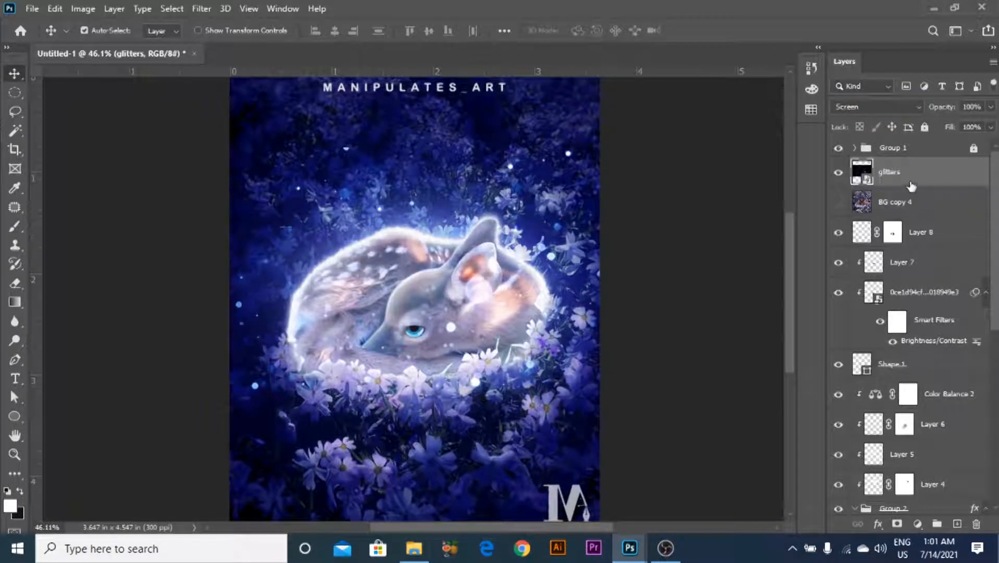
# - Add a mask to the glitters layer and hide the sparkles on the fawn's body with a soft 100 px black brush
pyautogui.click(898, 525)
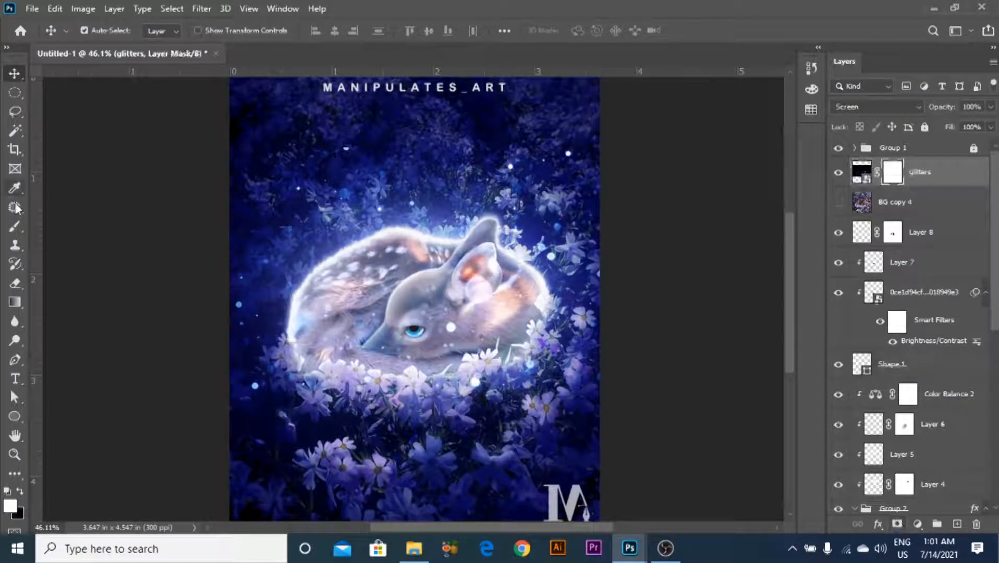
pyautogui.click(14, 226)
pyautogui.rightClick(460, 394)
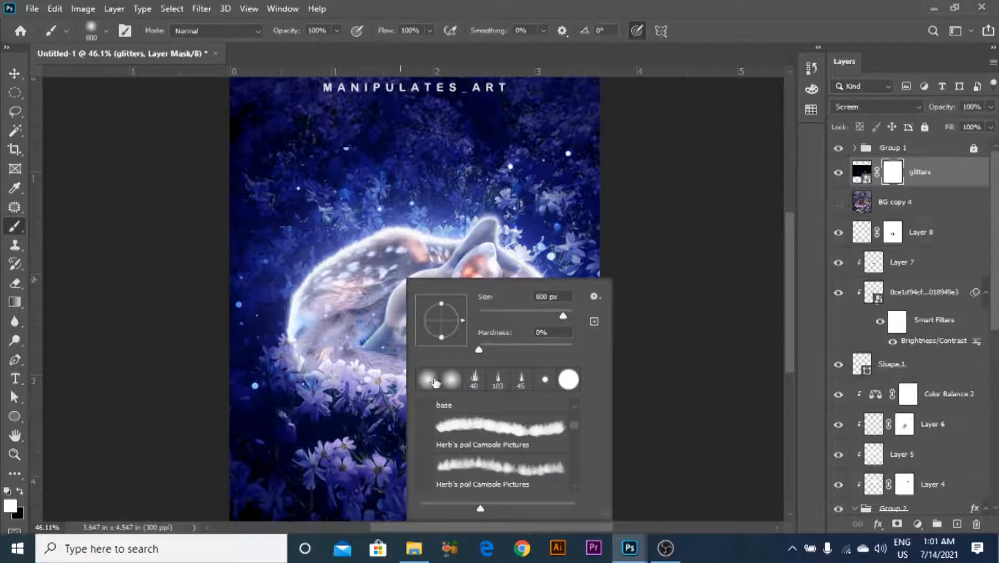
pyautogui.click(435, 383)
pyautogui.click(21, 490)
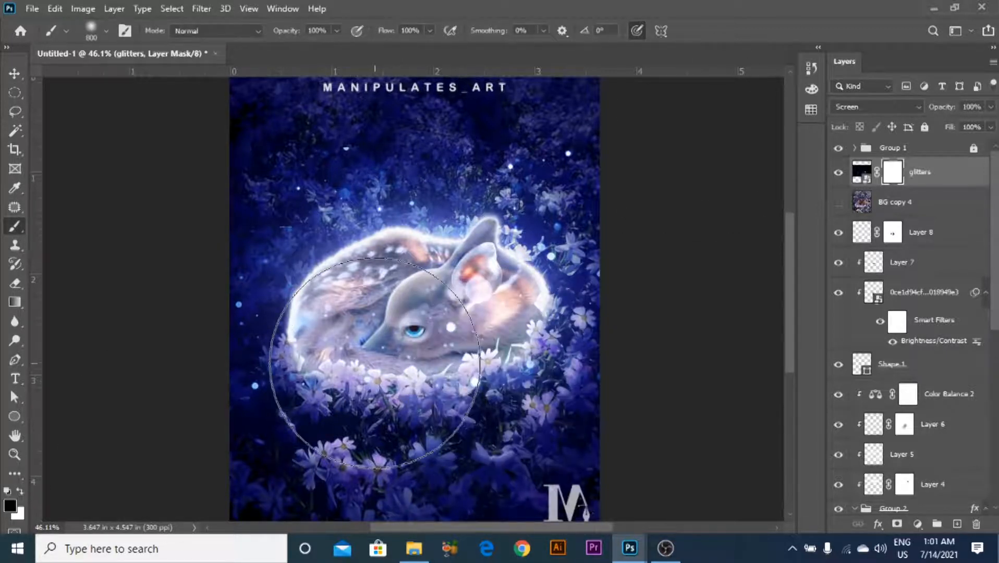
pyautogui.press('[')
pyautogui.press('[')
pyautogui.press('[')
pyautogui.press('[')
pyautogui.press('[')
pyautogui.press('[')
pyautogui.press('[')
pyautogui.press('[')
pyautogui.press('[')
pyautogui.press('[')
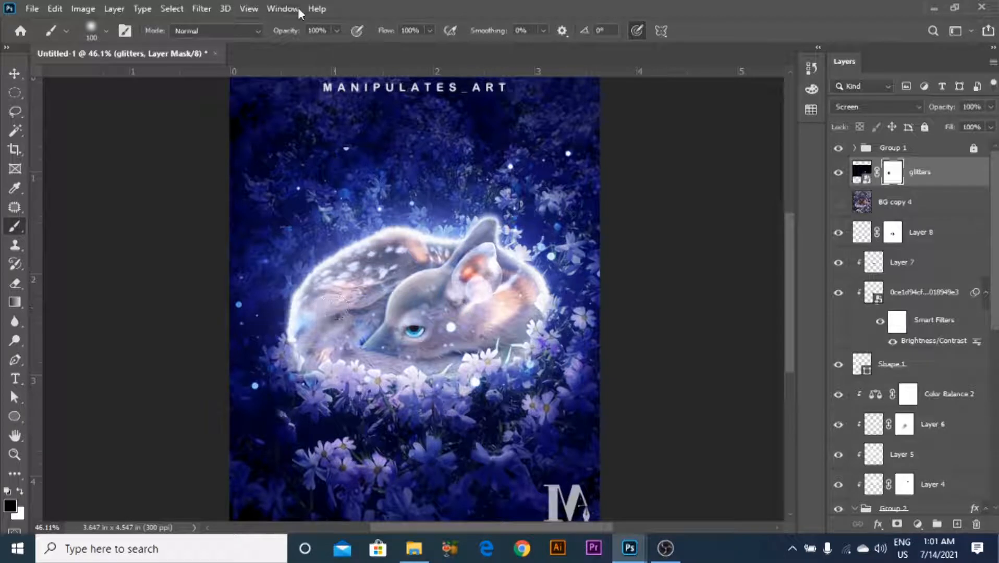
pyautogui.moveTo(486, 292); pyautogui.dragTo(478, 321)
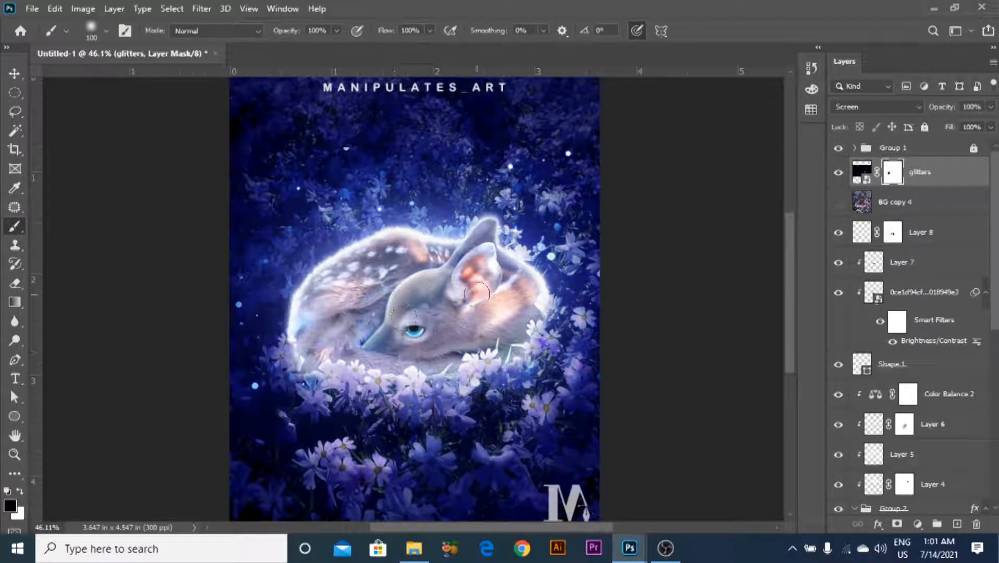
pyautogui.scroll(5, 552, 297)
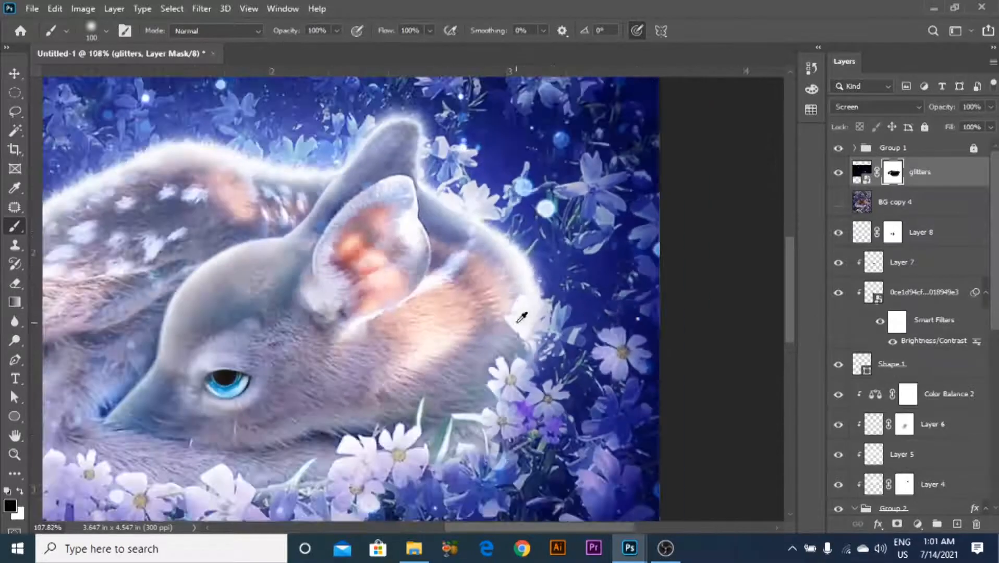
# - Add a mask to Layer 3 and paint its glow off the flowers around the fawn with a 100 px black brush
pyautogui.scroll(-3, 526, 315)
pyautogui.press('v')
pyautogui.click(503, 286)
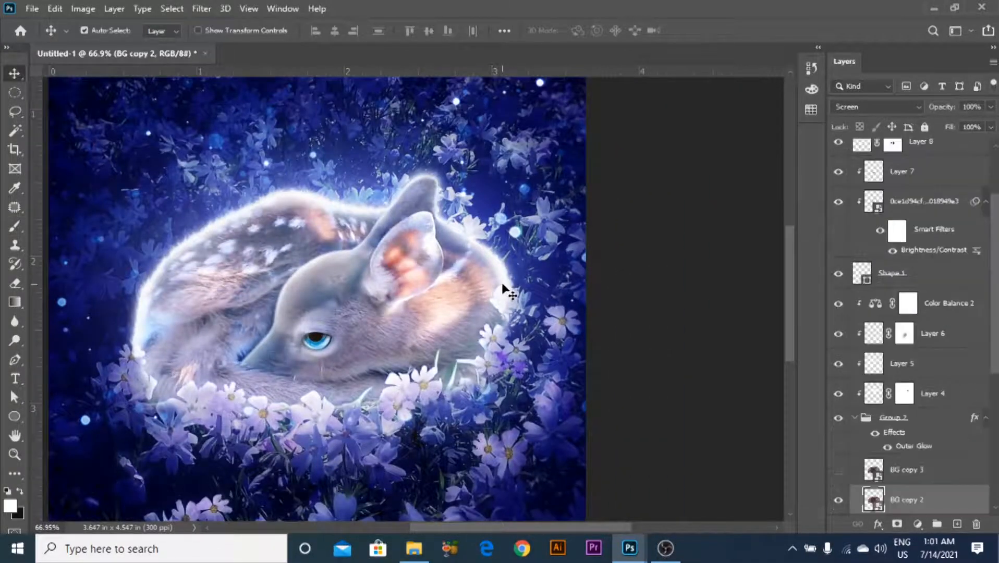
pyautogui.click(508, 294)
pyautogui.scroll(2, 506, 297)
pyautogui.scroll(-3, 894, 409)
pyautogui.click(839, 371)
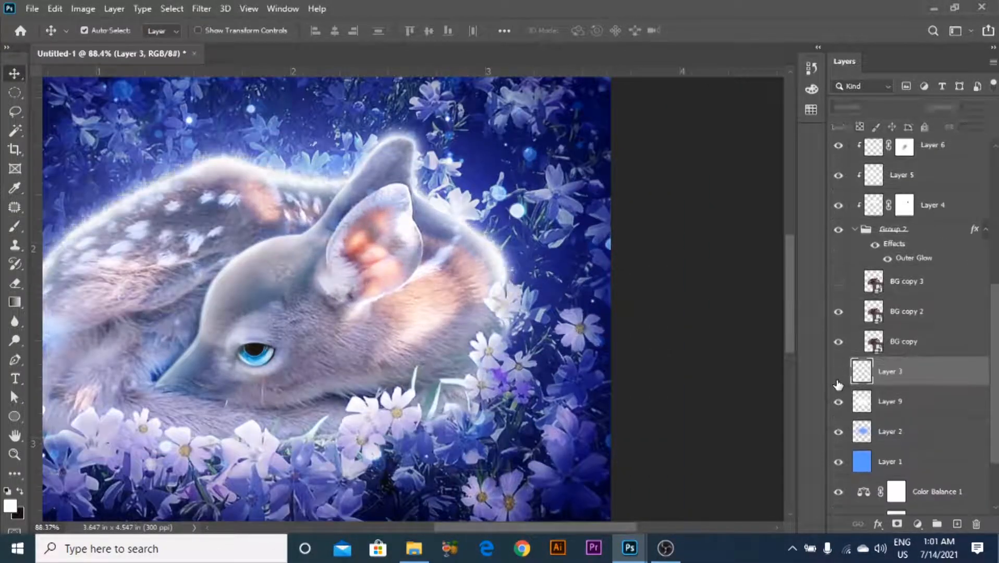
pyautogui.click(897, 525)
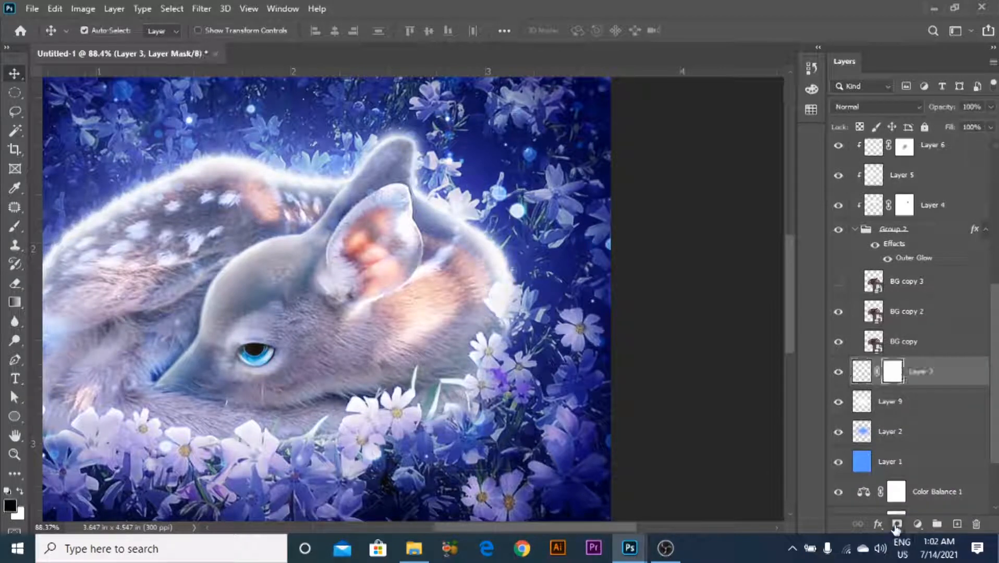
pyautogui.click(15, 227)
pyautogui.scroll(1, 495, 375)
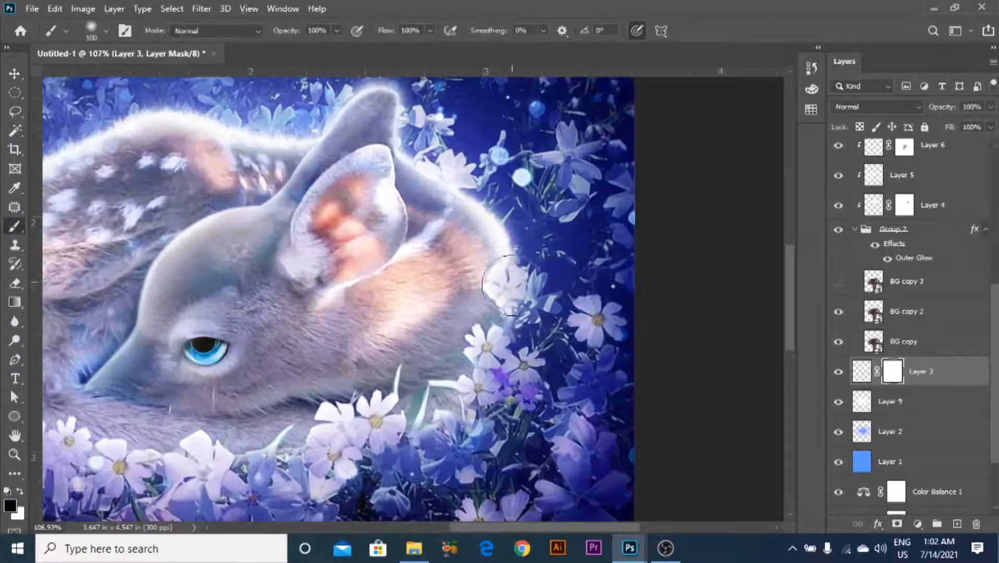
pyautogui.scroll(-1, 574, 267)
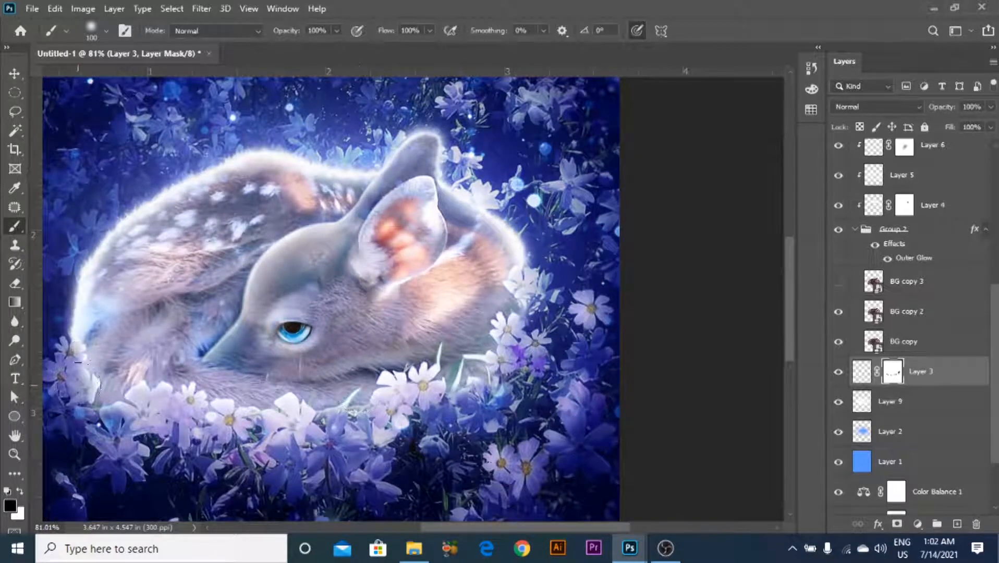
# - Compare the composition with the white glow on Layer 9 hidden and shown
pyautogui.scroll(-3, 346, 339)
pyautogui.click(898, 404)
pyautogui.press('x')
pyautogui.click(840, 402)
pyautogui.click(840, 403)
pyautogui.click(840, 403)
pyautogui.click(840, 403)
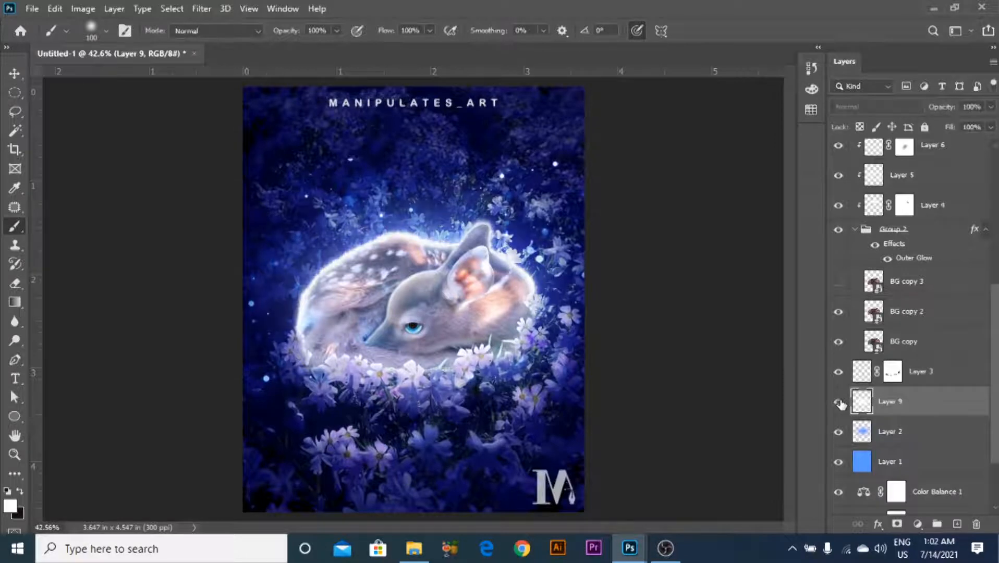
pyautogui.scroll(-1, 501, 206)
pyautogui.scroll(2, 505, 205)
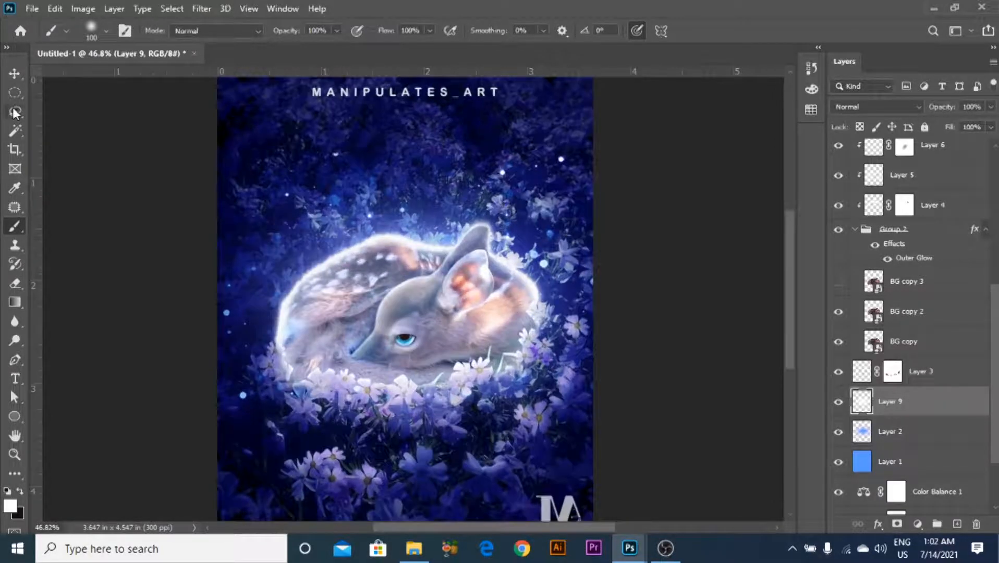
# - Duplicate the masked glitters layer and move the copy down over the flowers below the fawn
pyautogui.click(15, 73)
pyautogui.scroll(2, 573, 120)
pyautogui.scroll(-1, 574, 120)
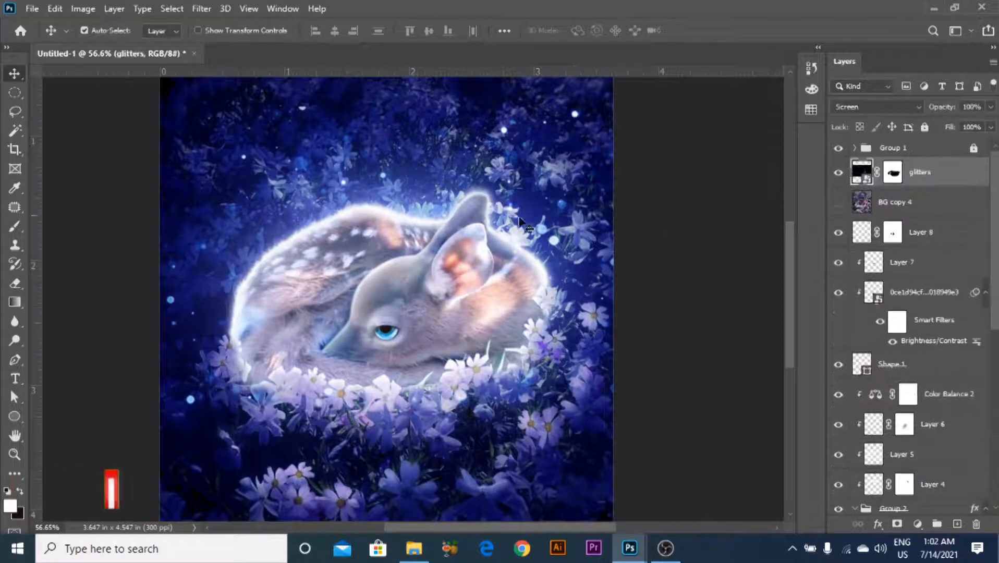
pyautogui.scroll(-3, 574, 120)
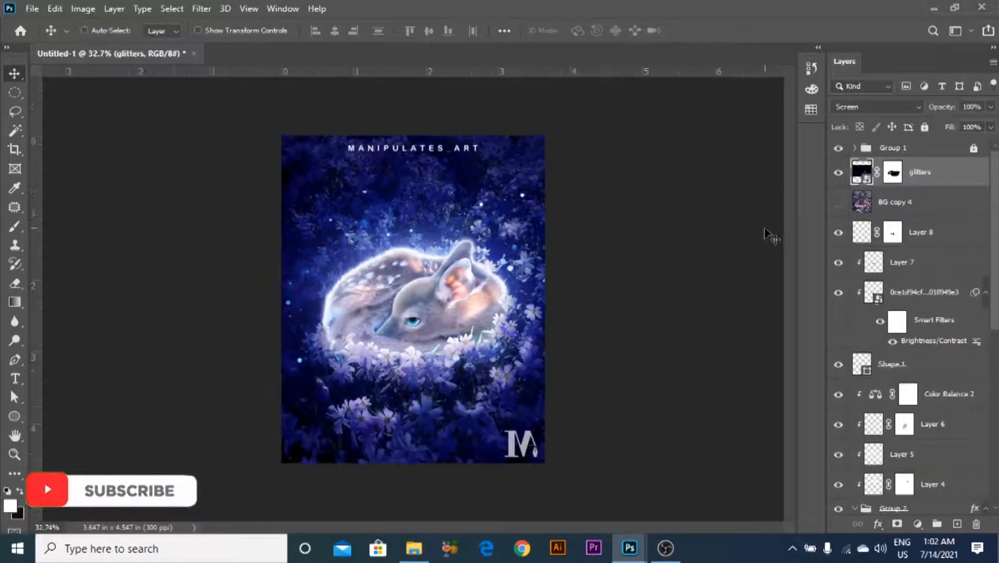
pyautogui.hotkey('ctrl', 'j')
pyautogui.moveTo(420, 278); pyautogui.dragTo(424, 430)
pyautogui.scroll(1, 425, 425)
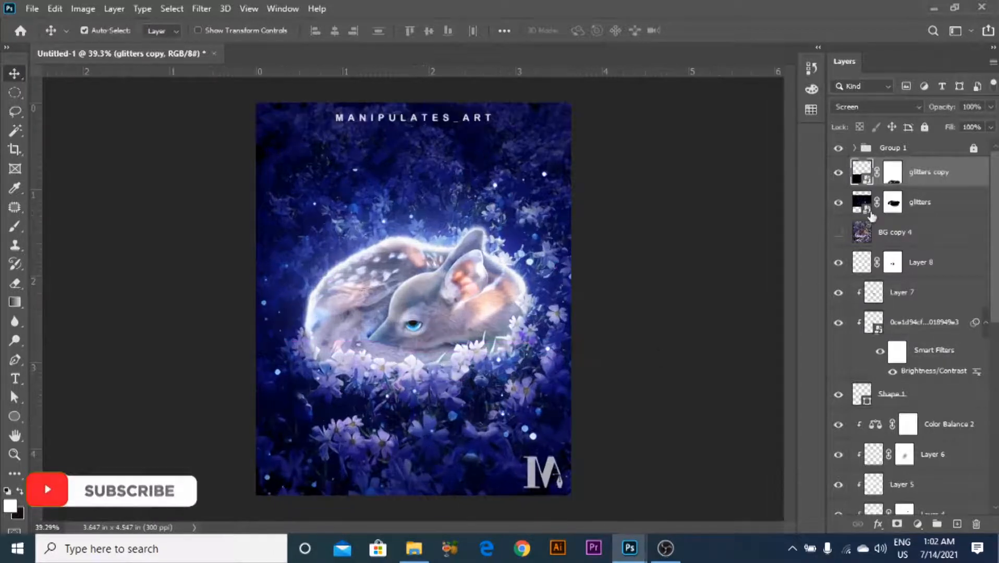
# - Hide unwanted sparkles over the fawn and lower flowers on the glitters copy mask with a 100 px black brush
pyautogui.click(893, 173)
pyautogui.press('b')
pyautogui.press('x')
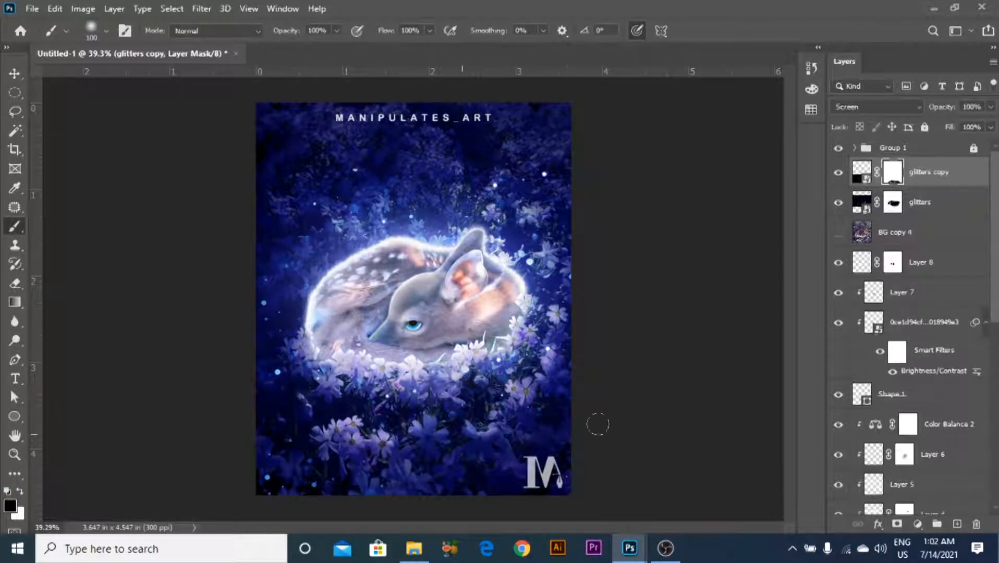
pyautogui.moveTo(312, 500); pyautogui.dragTo(540, 360)
pyautogui.scroll(-3, 540, 329)
pyautogui.scroll(3, 530, 292)
pyautogui.moveTo(406, 350)
pyautogui.mouseDown()
pyautogui.moveTo(600, 234)
pyautogui.moveTo(471, 188)
pyautogui.moveTo(500, 222)
pyautogui.mouseUp()
pyautogui.scroll(-3, 500, 225)
pyautogui.scroll(3, 501, 227)
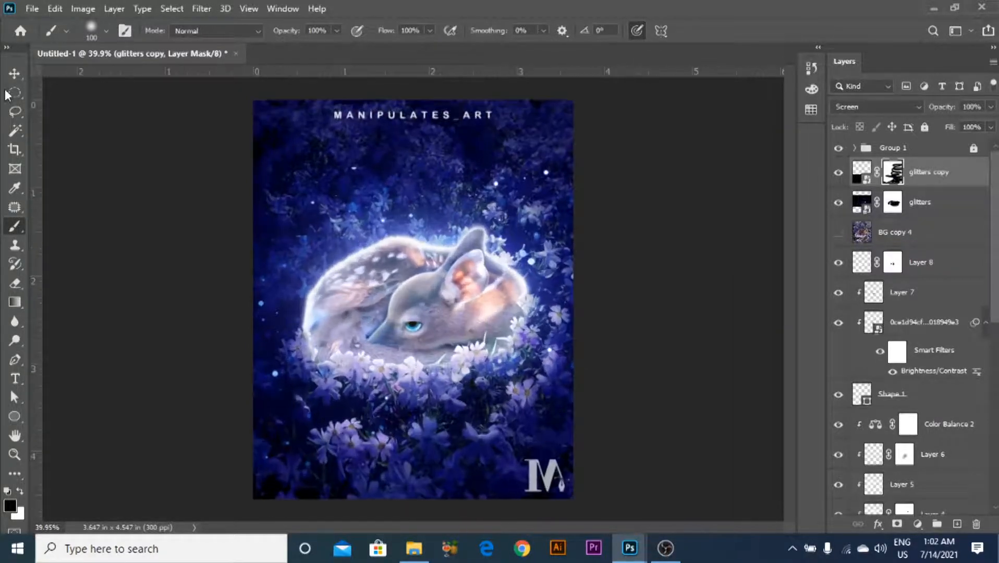
# - Duplicate the masked glitters layer and move the copy up and left over the flowers above the fawn
pyautogui.click(15, 74)
pyautogui.scroll(-2, 509, 227)
pyautogui.click(916, 205)
pyautogui.hotkey('ctrl', 'j')
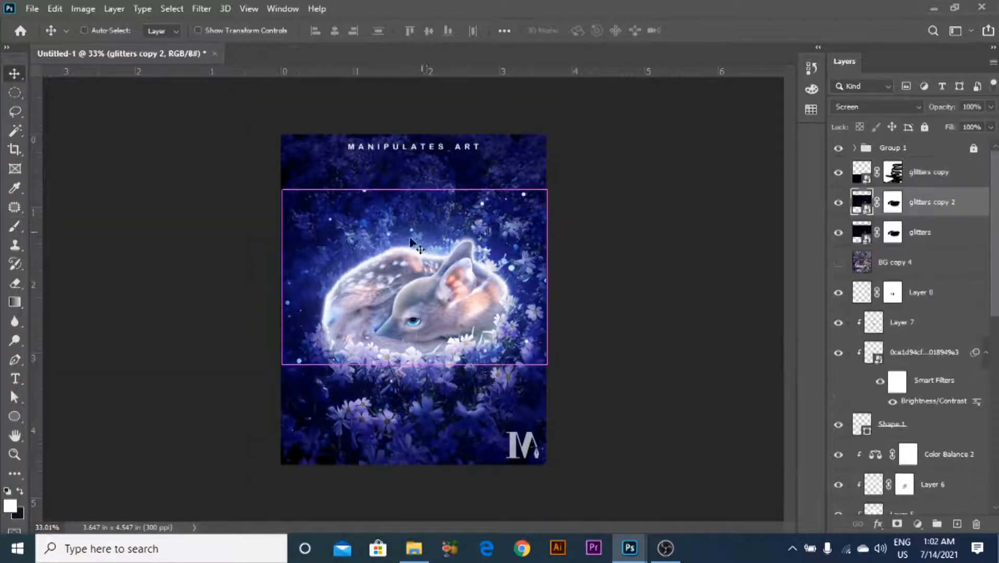
pyautogui.moveTo(409, 251); pyautogui.dragTo(371, 201)
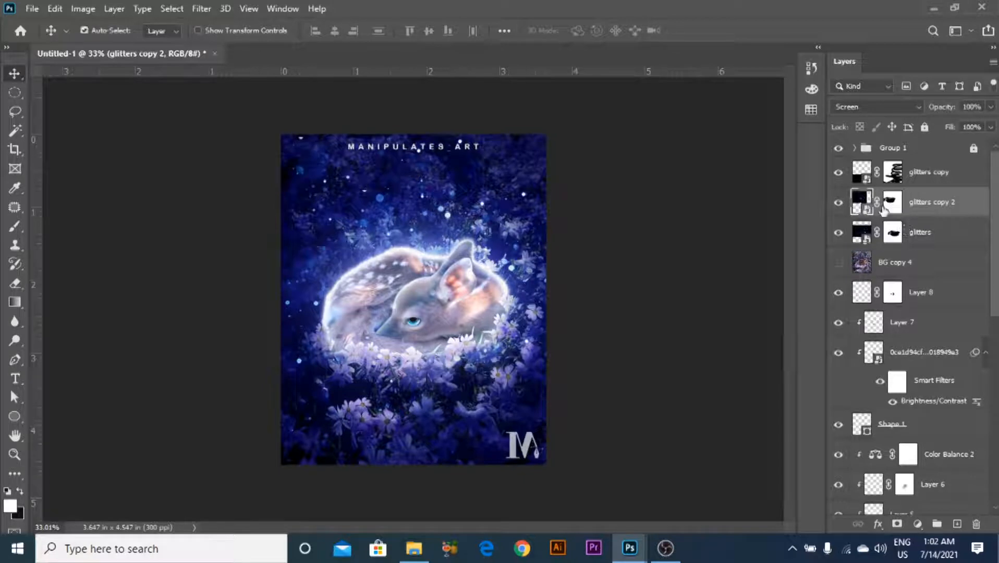
# - Fill the mask of glitters copy 2 with black to hide all of its sparkles
pyautogui.click(893, 205)
pyautogui.press('x')
pyautogui.click(15, 227)
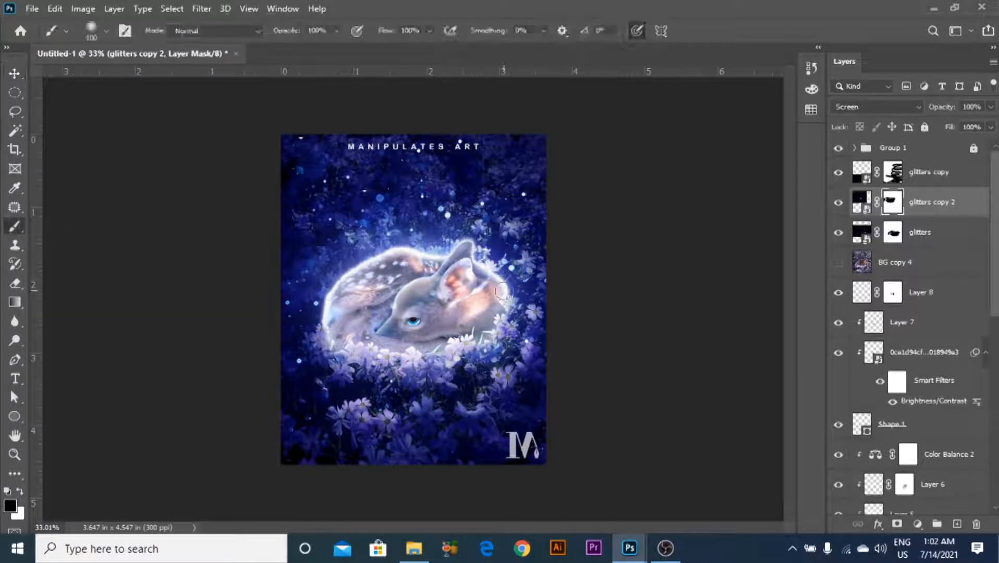
pyautogui.keyDown('ctrl'); pyautogui.click(508, 286); pyautogui.keyUp('ctrl')
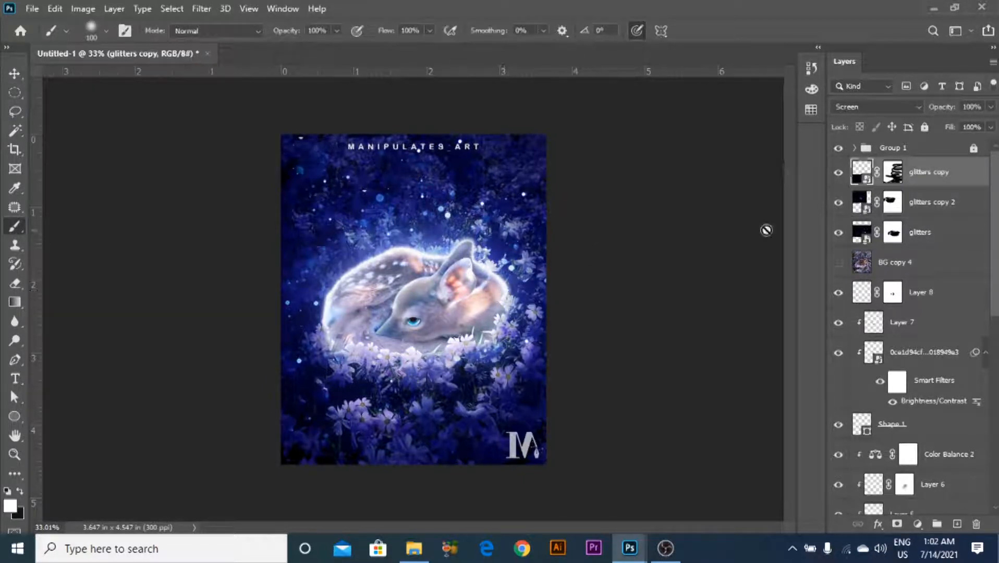
pyautogui.click(893, 203)
pyautogui.press('x')
pyautogui.hotkey('alt', 'Delete')
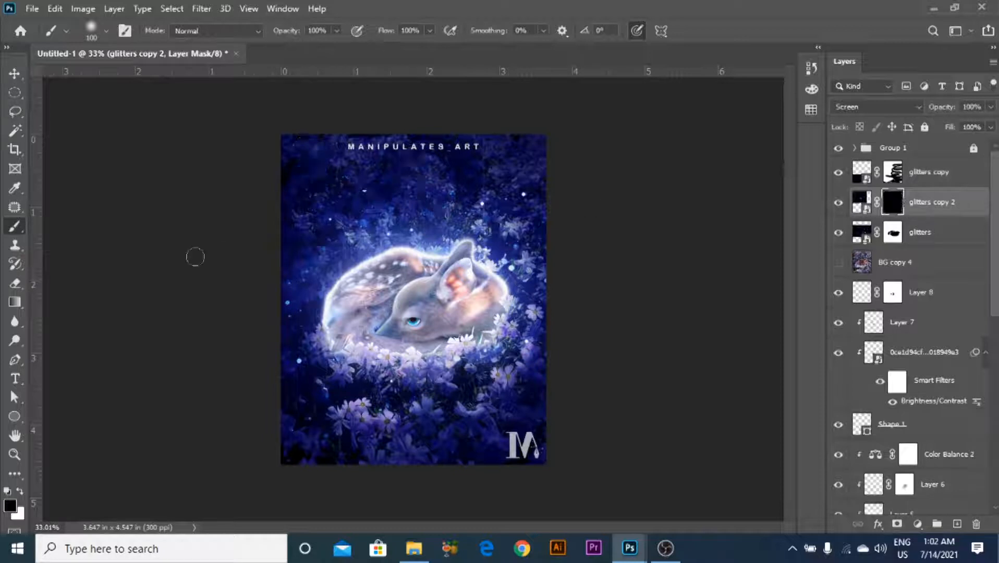
# - Reveal a few sparkles among the upper-left flowers by painting on the glitters copy 2 mask with a 100 px white brush
pyautogui.press('x')
pyautogui.scroll(3, 231, 252)
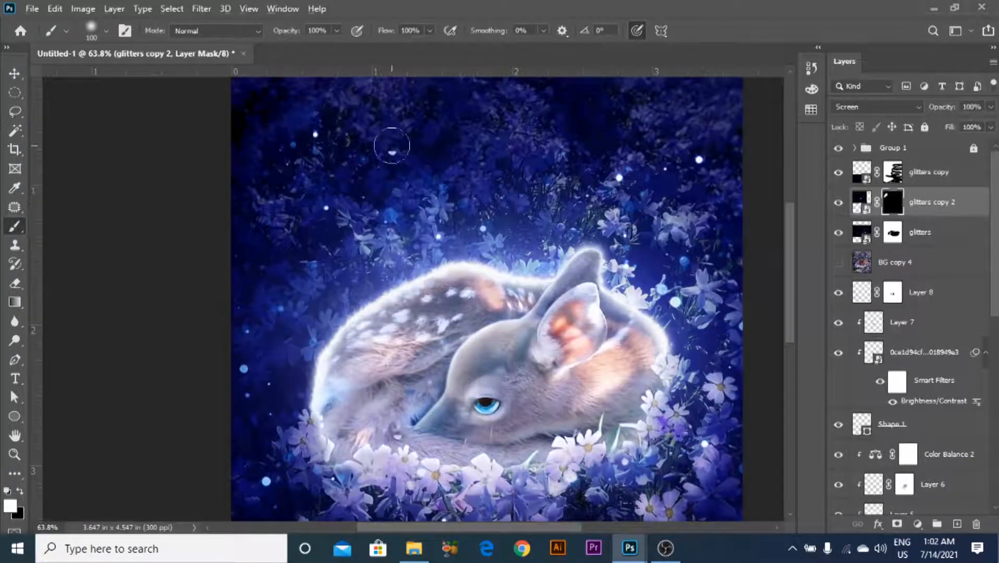
pyautogui.scroll(-2, 392, 146)
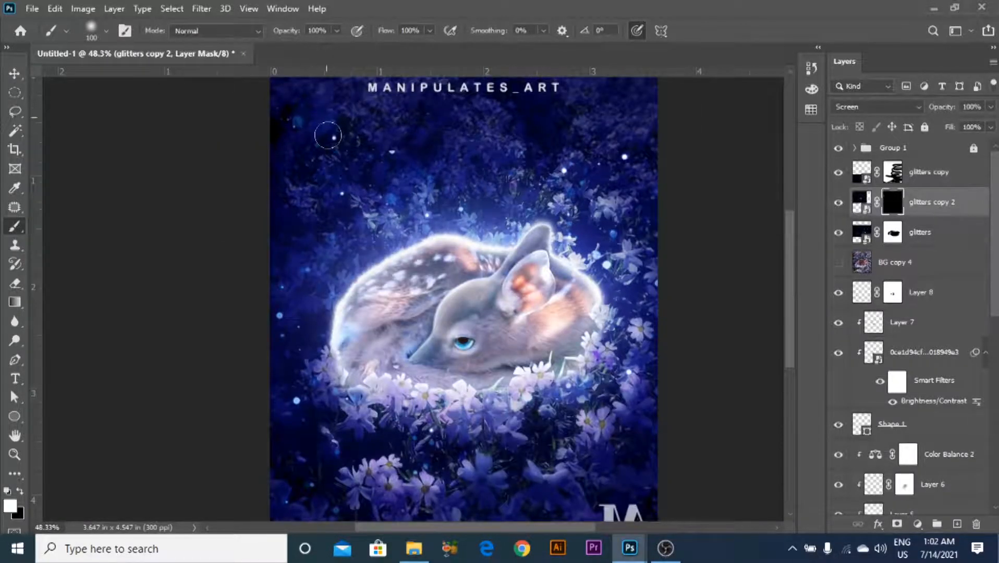
pyautogui.scroll(-2, 492, 145)
pyautogui.scroll(1, 499, 140)
pyautogui.scroll(1, 472, 183)
pyautogui.scroll(-2, 473, 184)
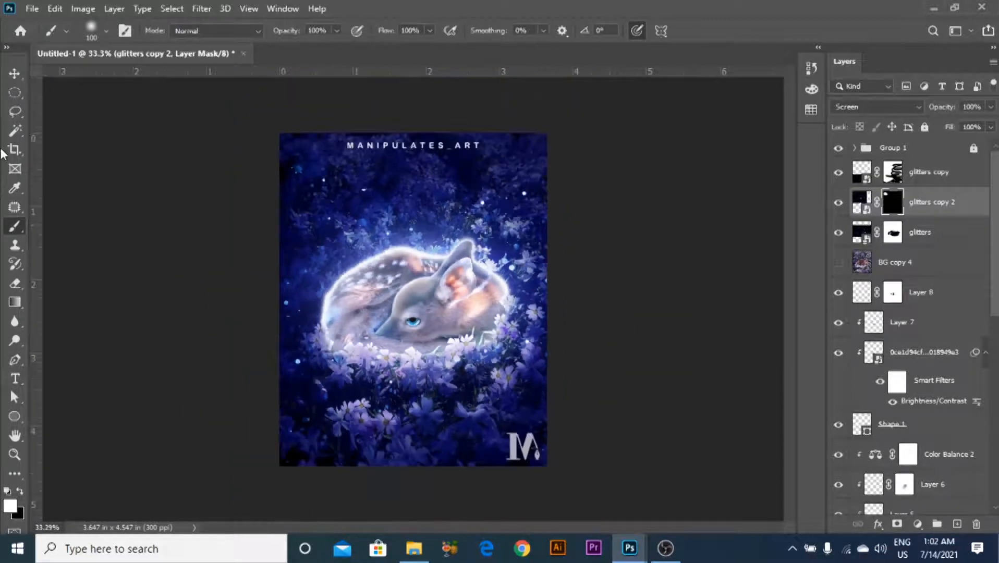
# - Compare the composition with Layer 9's white glow behind the fawn hidden and shown
pyautogui.click(15, 73)
pyautogui.click(668, 339)
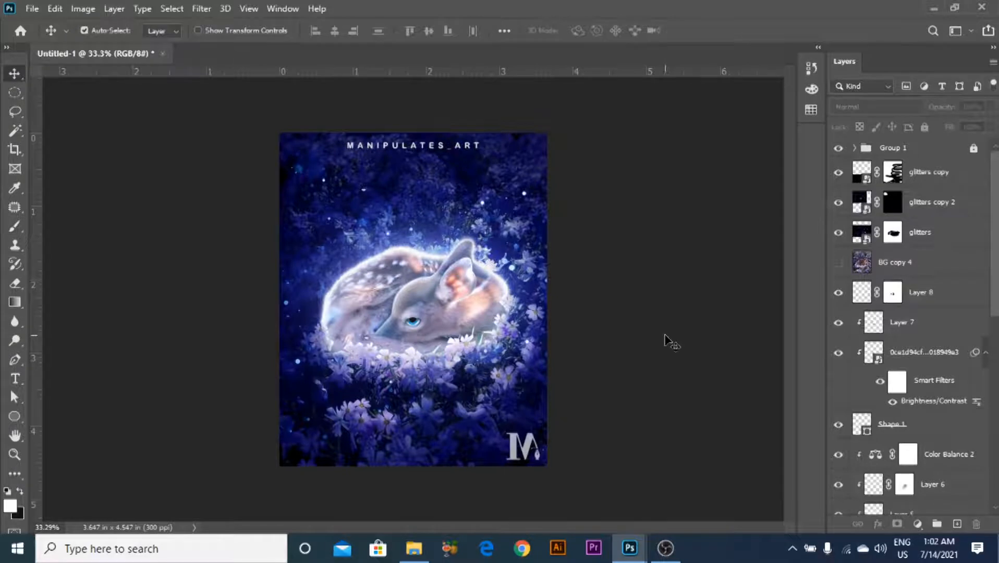
pyautogui.scroll(1, 480, 258)
pyautogui.click(431, 238)
pyautogui.scroll(-1, 903, 412)
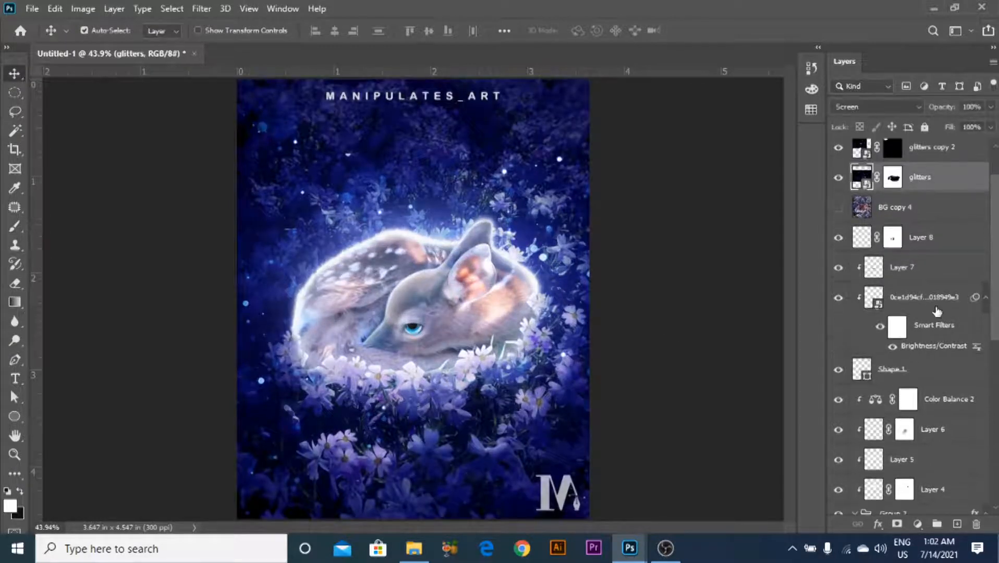
pyautogui.scroll(-4, 932, 445)
pyautogui.click(901, 436)
pyautogui.click(838, 432)
pyautogui.click(838, 432)
pyautogui.click(838, 432)
pyautogui.click(838, 432)
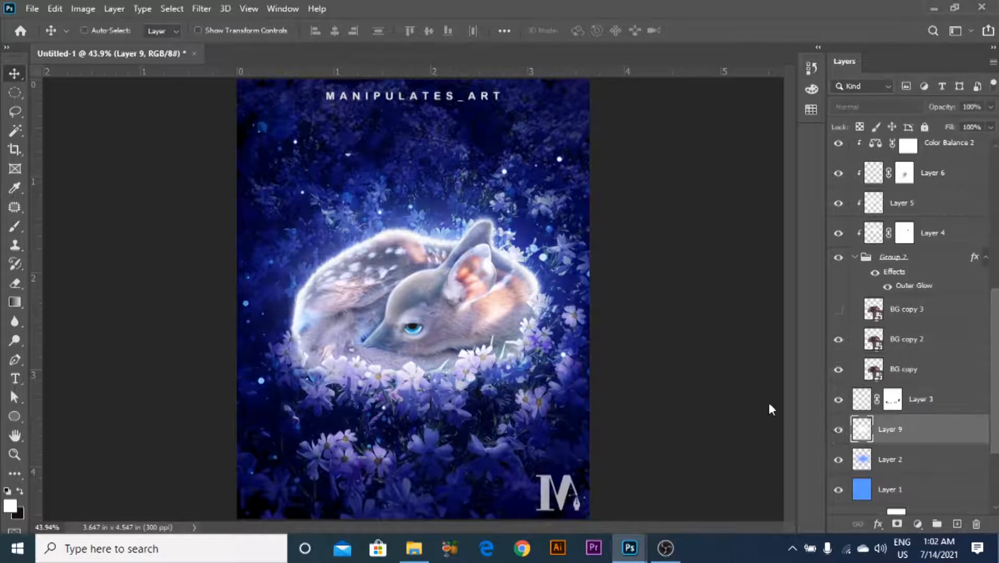
# - Scale Layer 9's white glow slightly smaller with Free Transform and deselect the layer
pyautogui.hotkey('ctrl', 't')
pyautogui.moveTo(596, 161); pyautogui.dragTo(584, 170)
pyautogui.scroll(-5, 577, 232)
pyautogui.scroll(2, 578, 239)
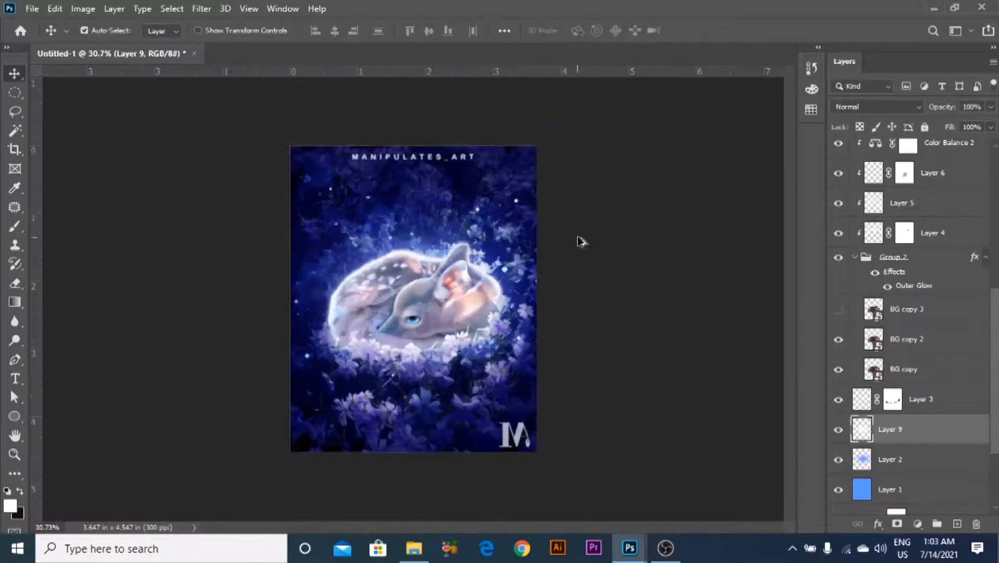
pyautogui.click(611, 251)
pyautogui.scroll(1, 574, 272)
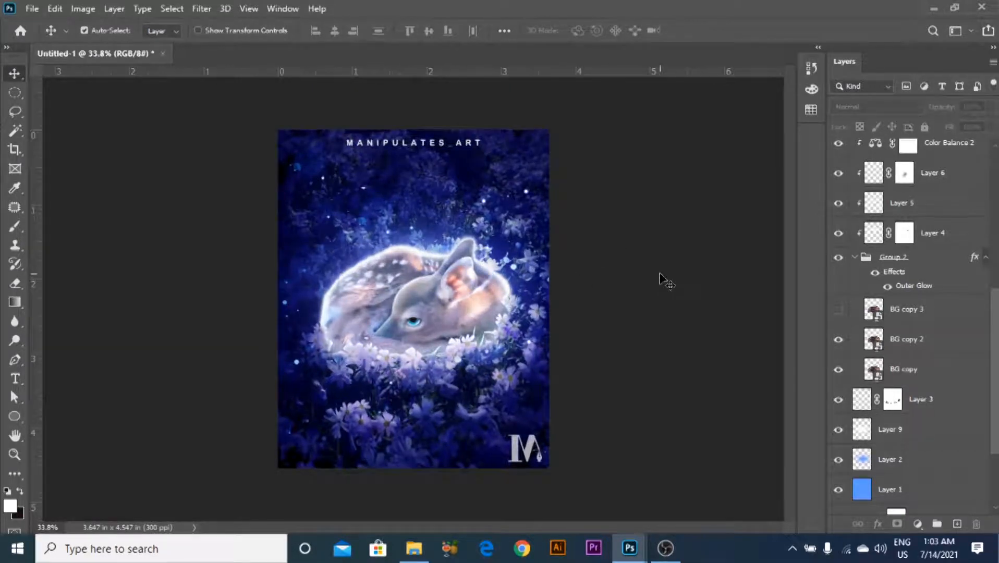
# - Add a Brightness/Contrast adjustment layer above glitters copy, with contrast 48 and slightly reduced brightness
pyautogui.moveTo(996, 334); pyautogui.dragTo(988, 179)
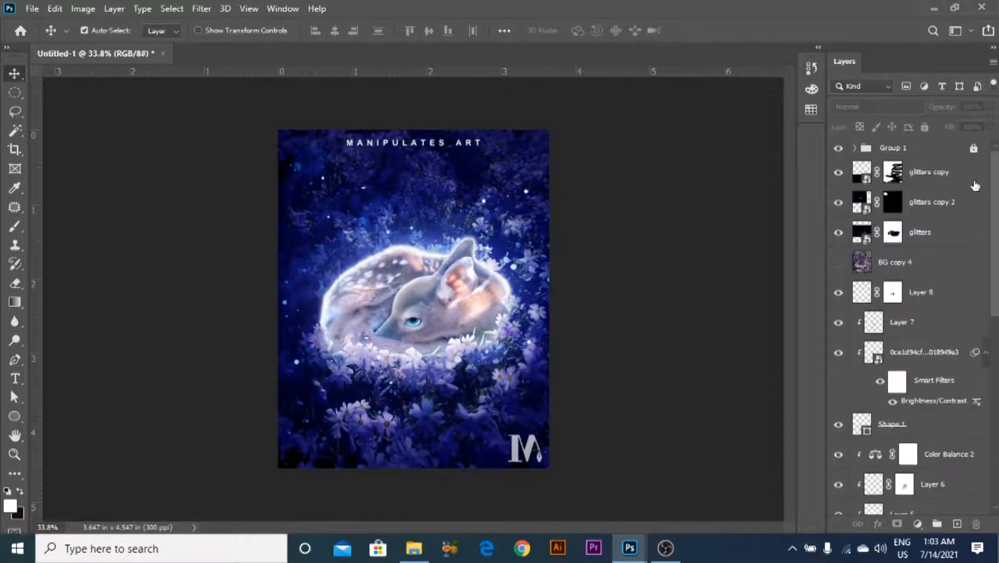
pyautogui.click(943, 187)
pyautogui.click(919, 526)
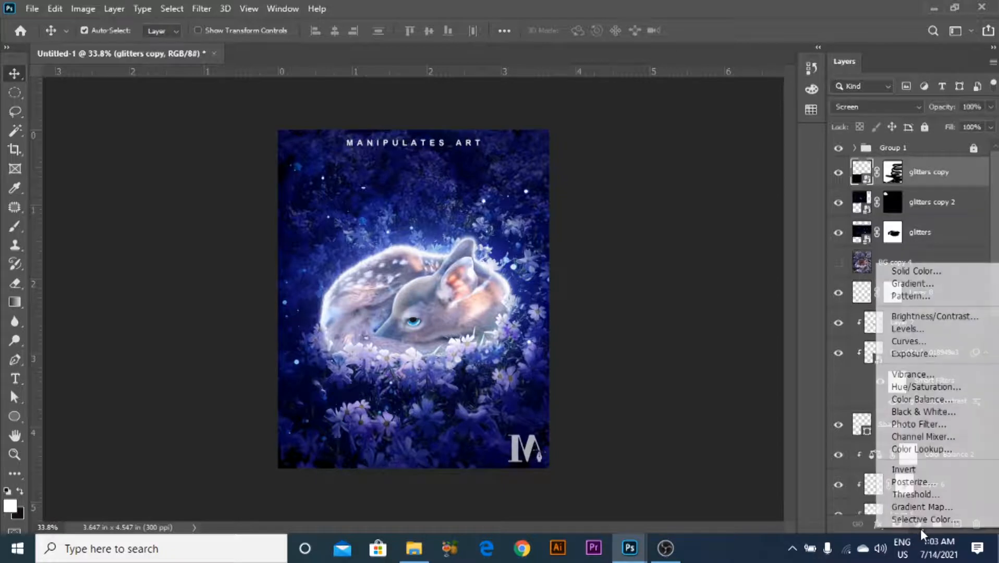
pyautogui.click(919, 315)
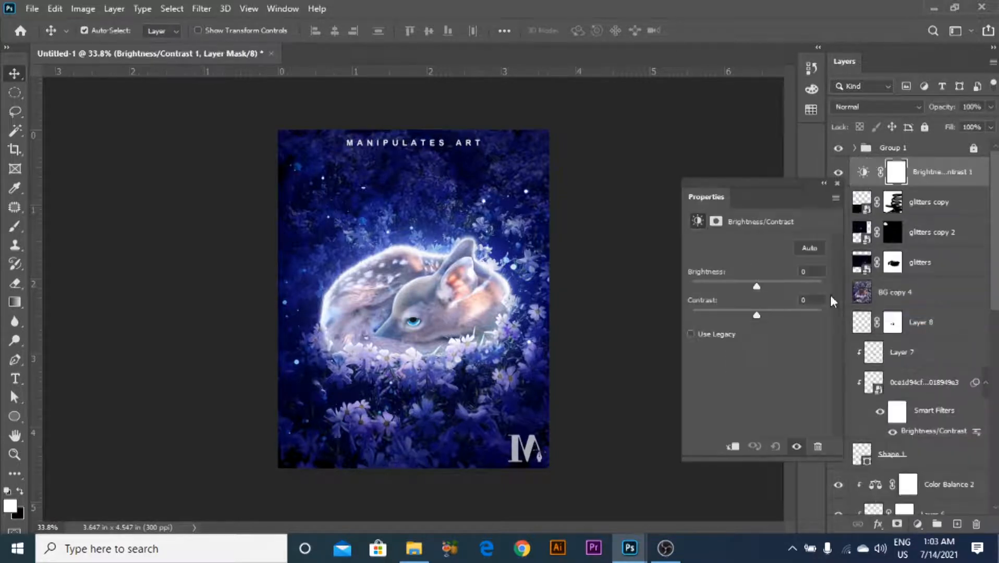
pyautogui.click(746, 286)
pyautogui.moveTo(745, 285); pyautogui.dragTo(772, 318)
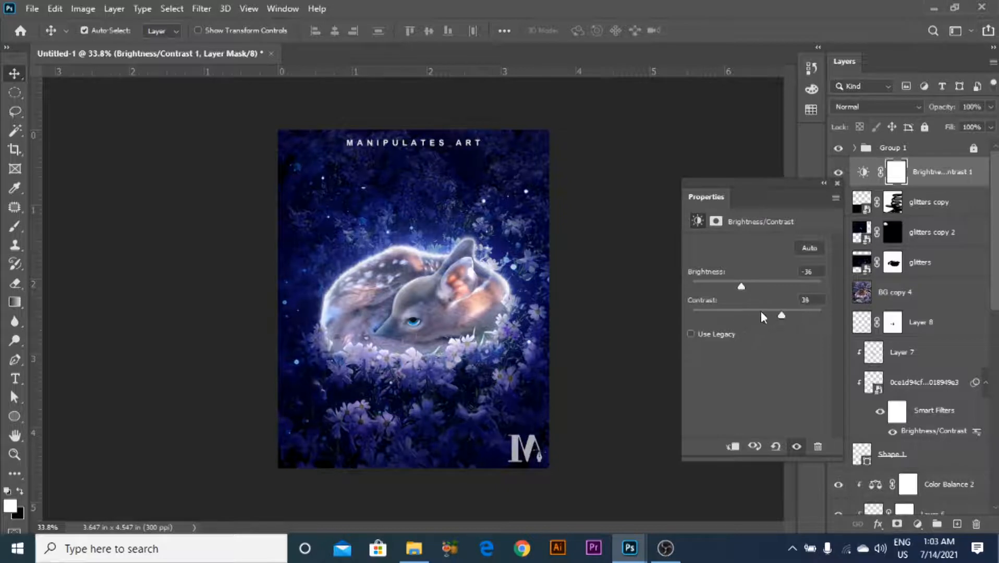
pyautogui.moveTo(740, 283); pyautogui.dragTo(749, 286)
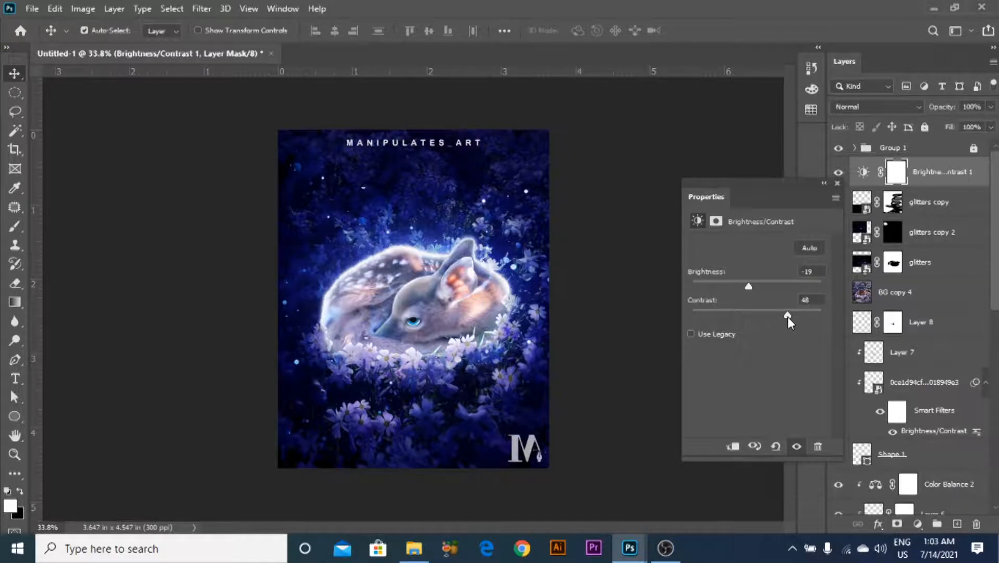
pyautogui.moveTo(749, 286); pyautogui.dragTo(752, 286)
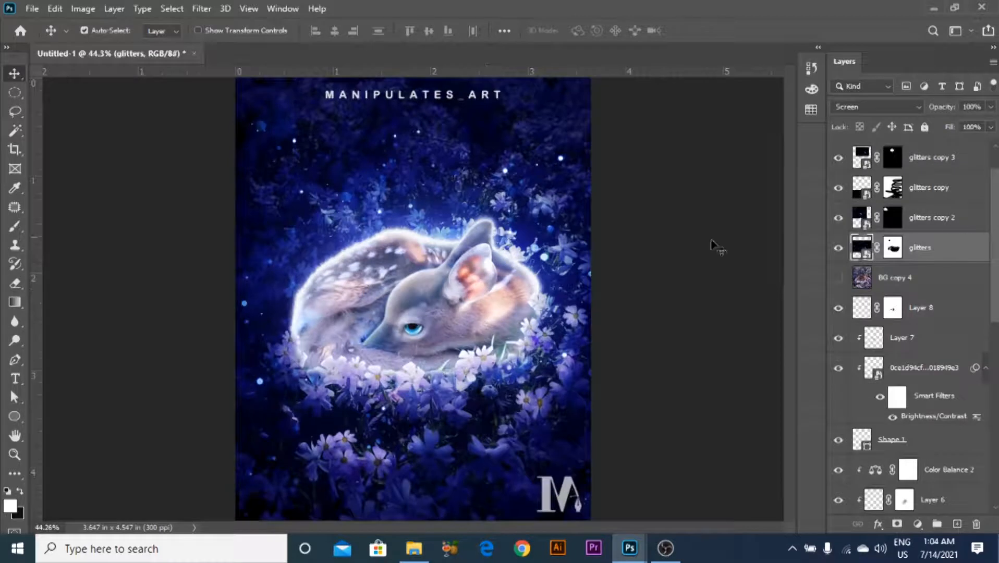
pyautogui.click(651, 259)
pyautogui.scroll(-1, 547, 267)
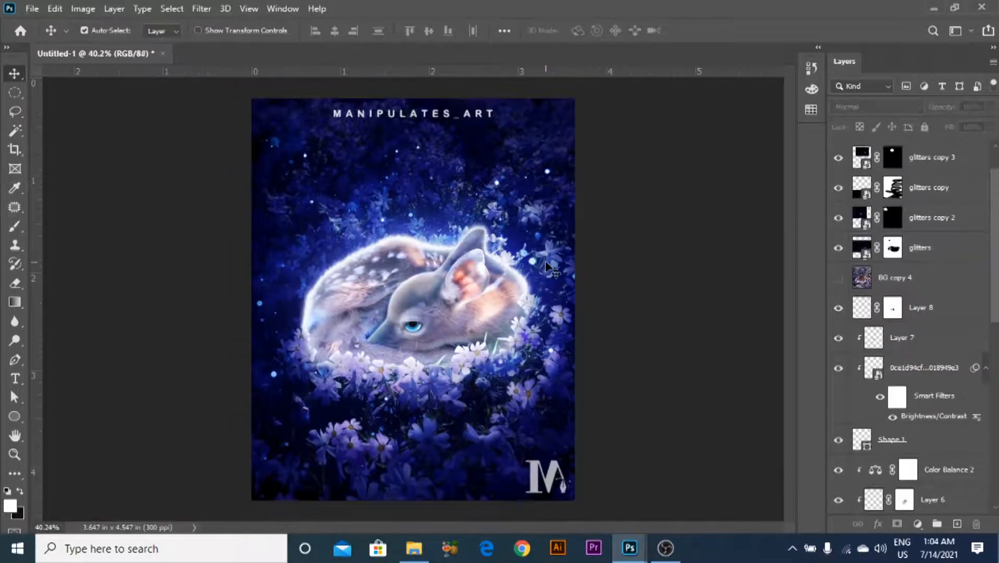